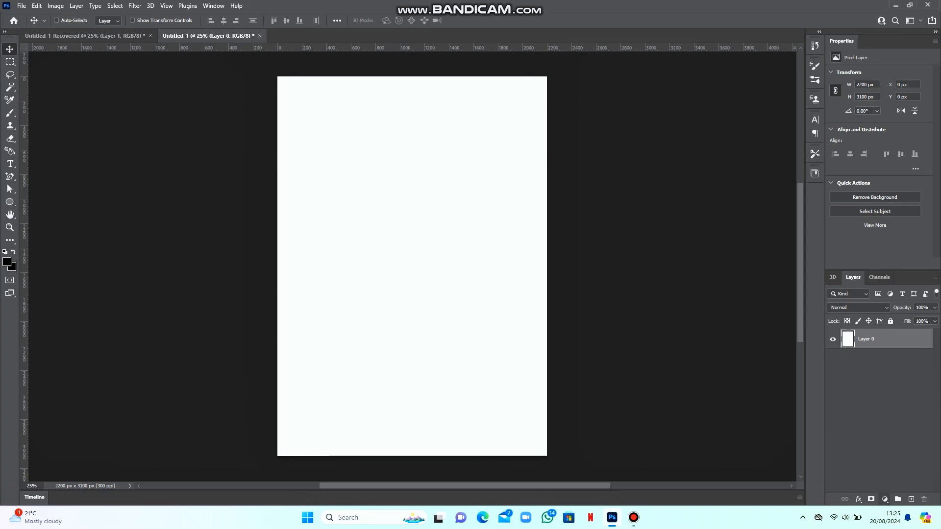
Add a near-black Solid Color fill layer covering the page
left_click(884, 499)
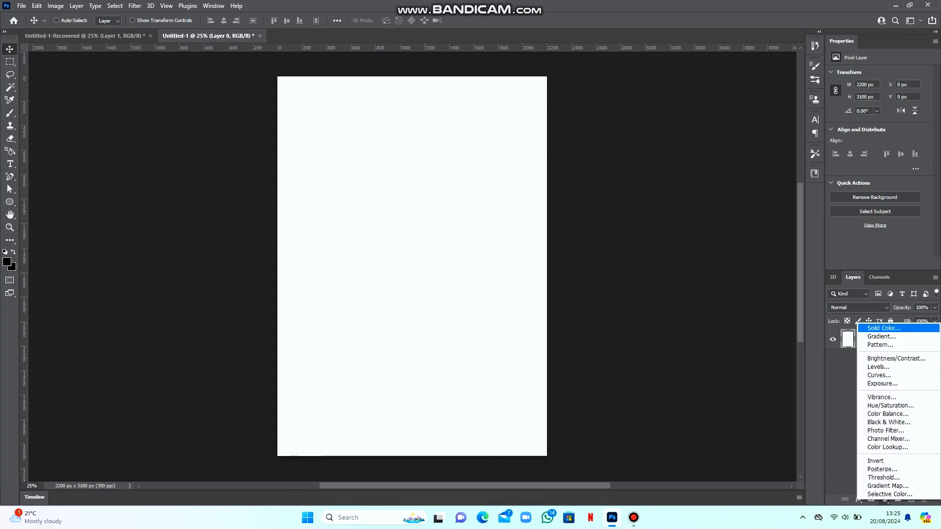
left_click(883, 328)
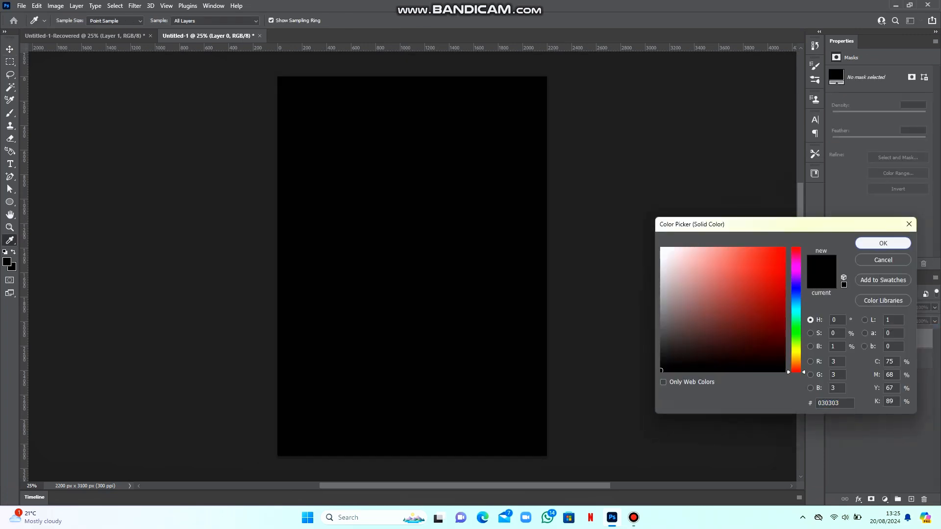
left_click(883, 243)
Draw a wide rectangle across the middle of the page
left_click(10, 202)
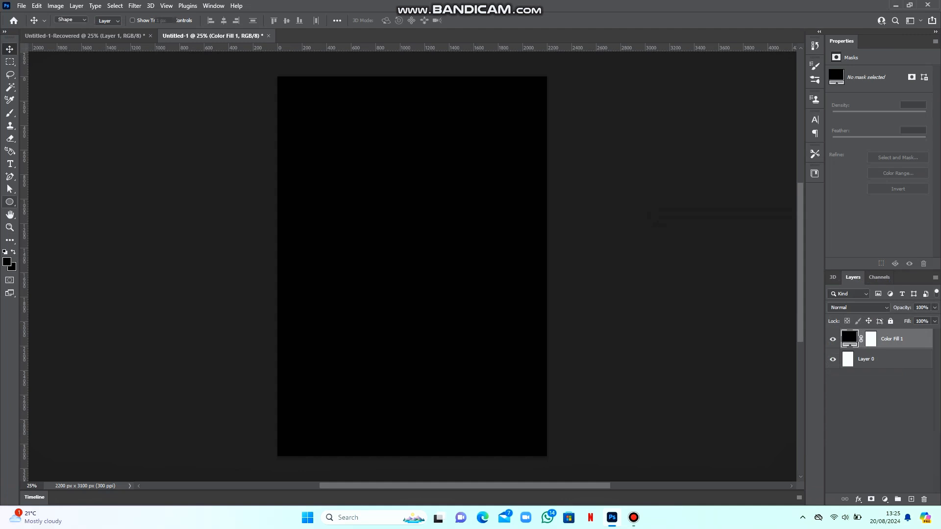
left_click(39, 201)
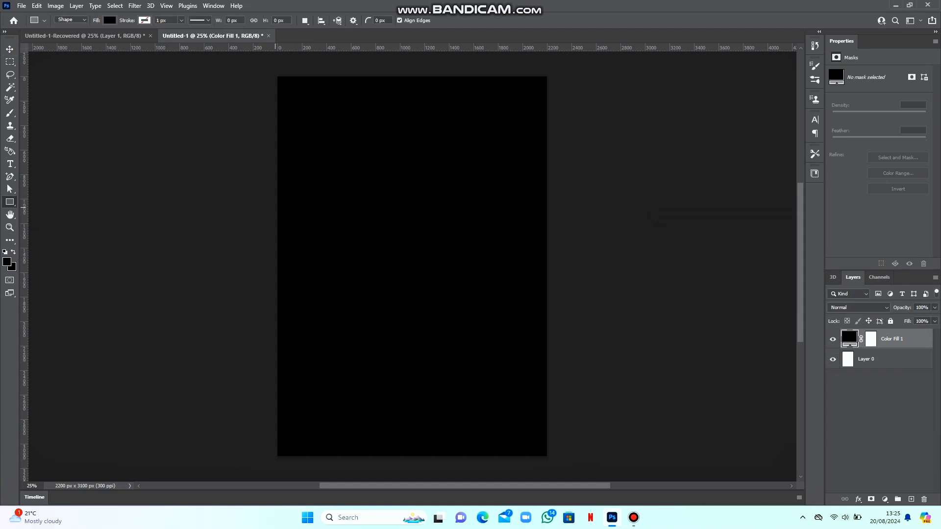
left_click_drag(236, 199, 626, 276)
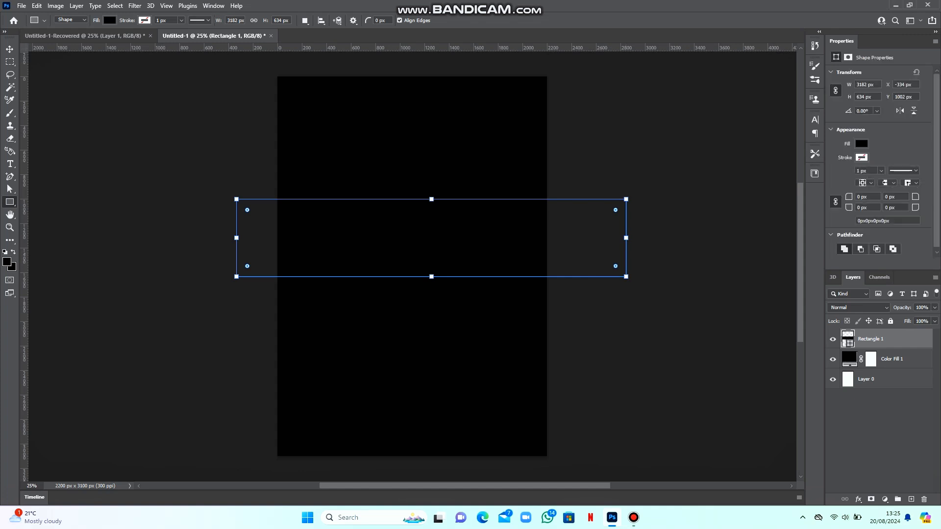
Set the rectangle's fill to a bright, saturated yellow
key("v")
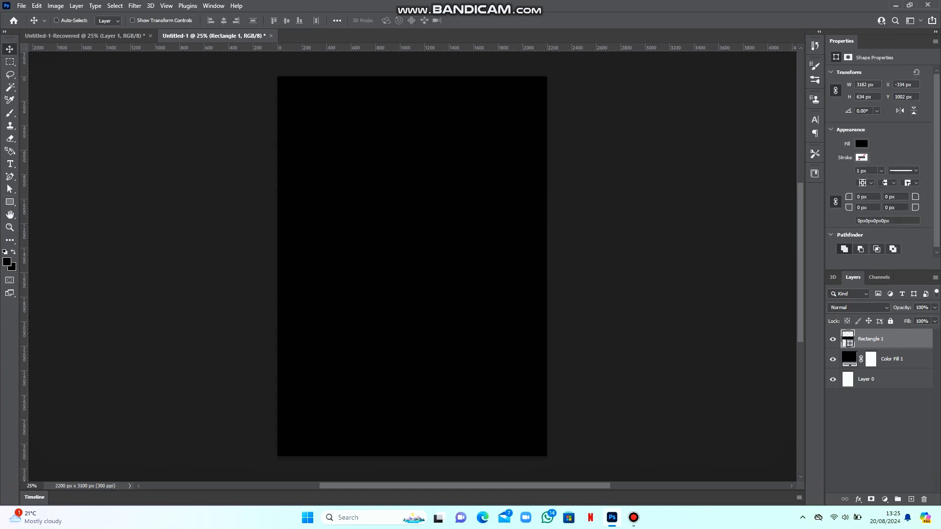
left_click(860, 144)
left_click(927, 163)
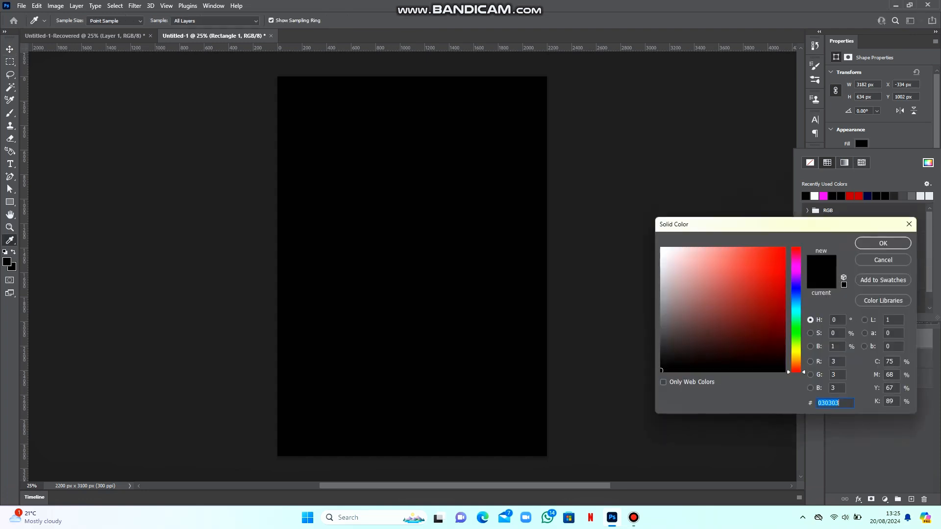
left_click(795, 351)
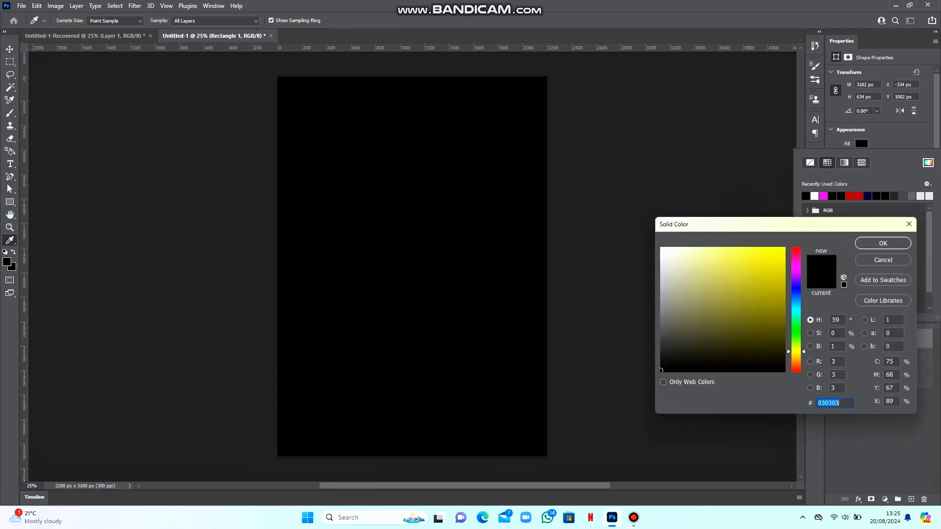
left_click_drag(795, 351, 795, 354)
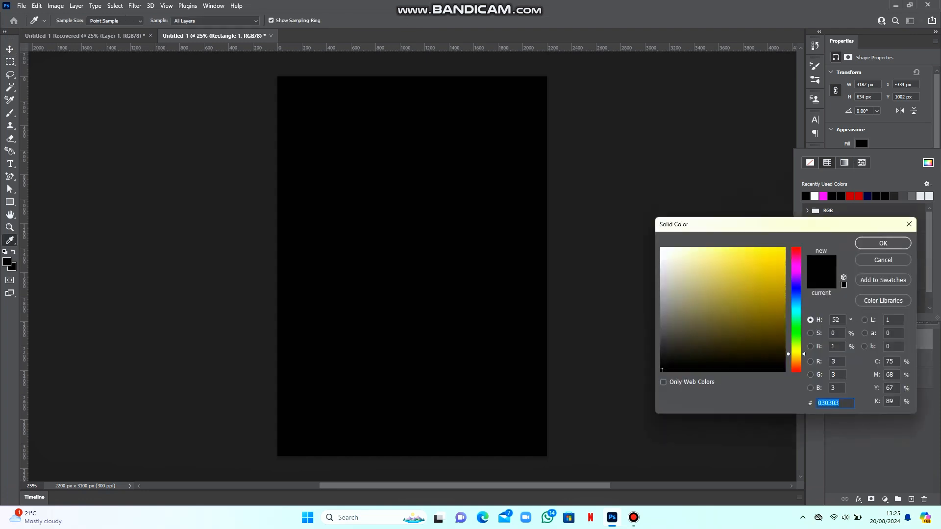
left_click(781, 251)
left_click(883, 243)
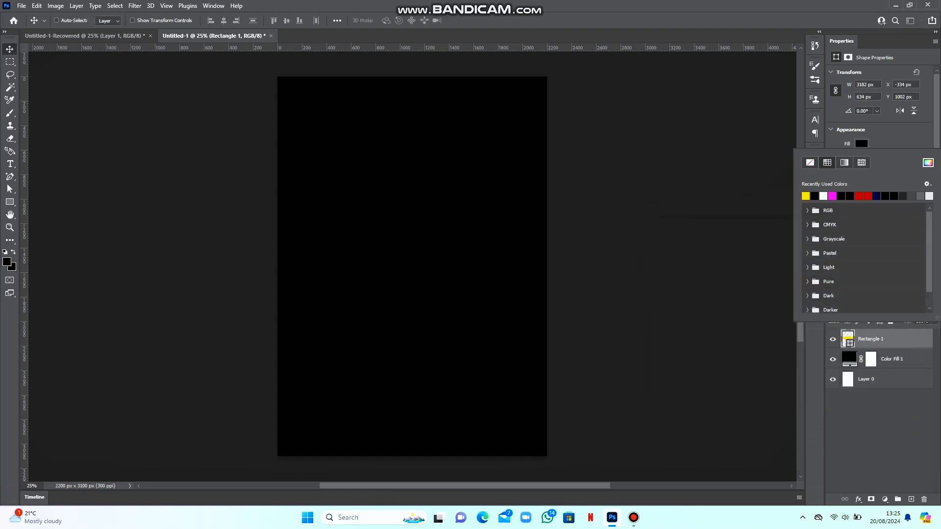
Rotate the yellow band to about 10.88°, move it lower, and scale it to 93.8%
key("Escape")
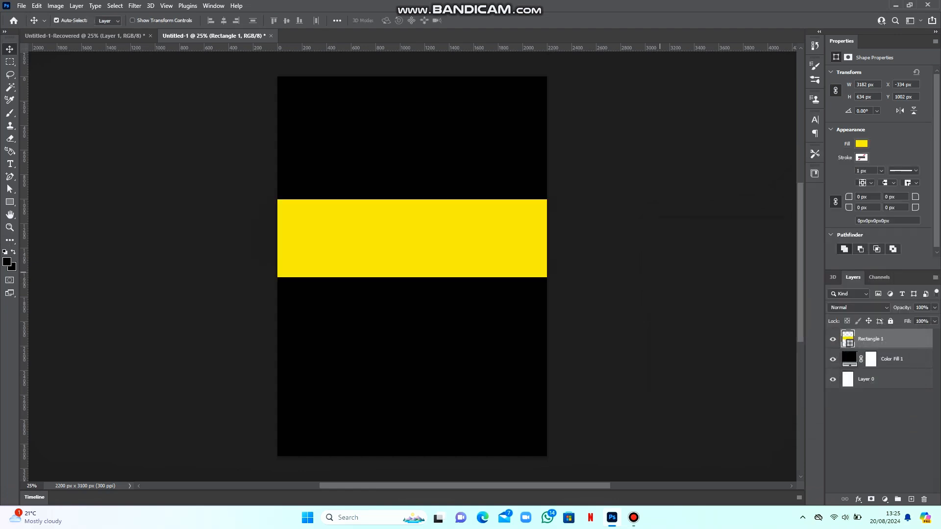
key("ctrl+t")
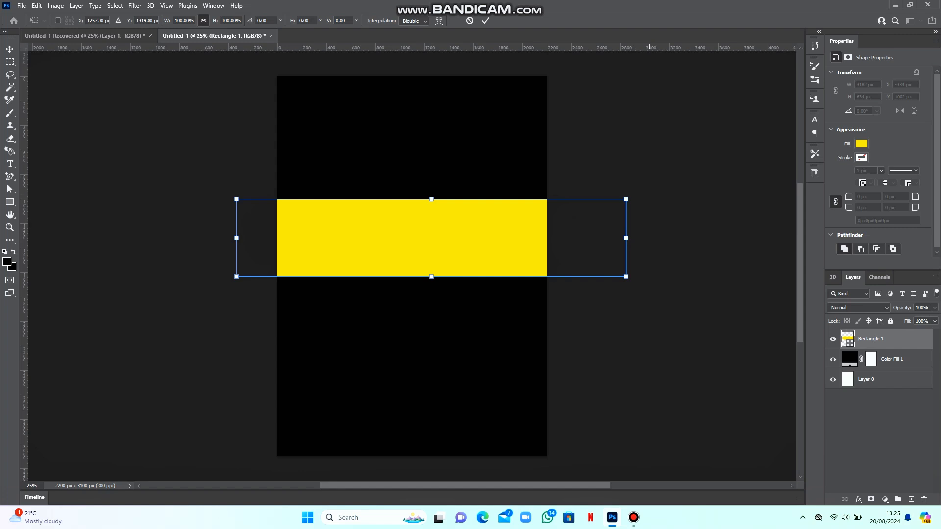
left_click_drag(650, 194, 665, 241)
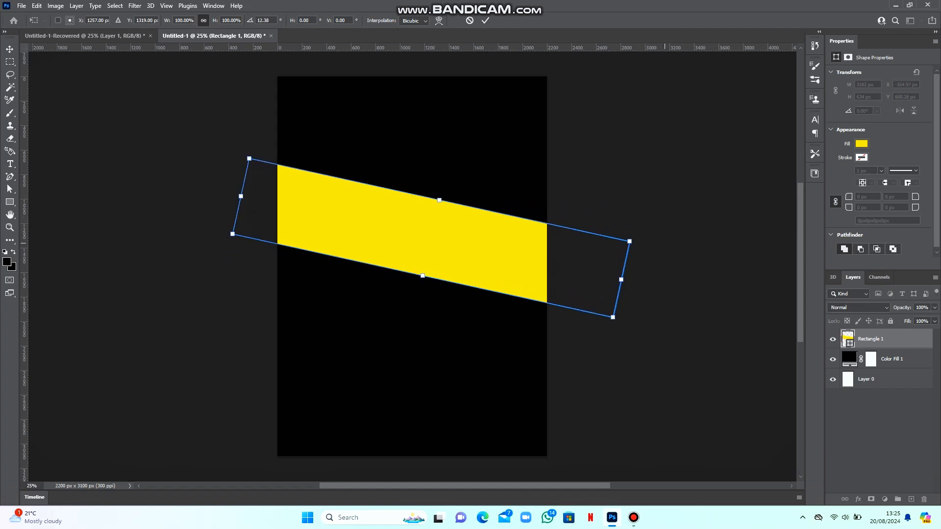
left_click_drag(417, 210, 422, 235)
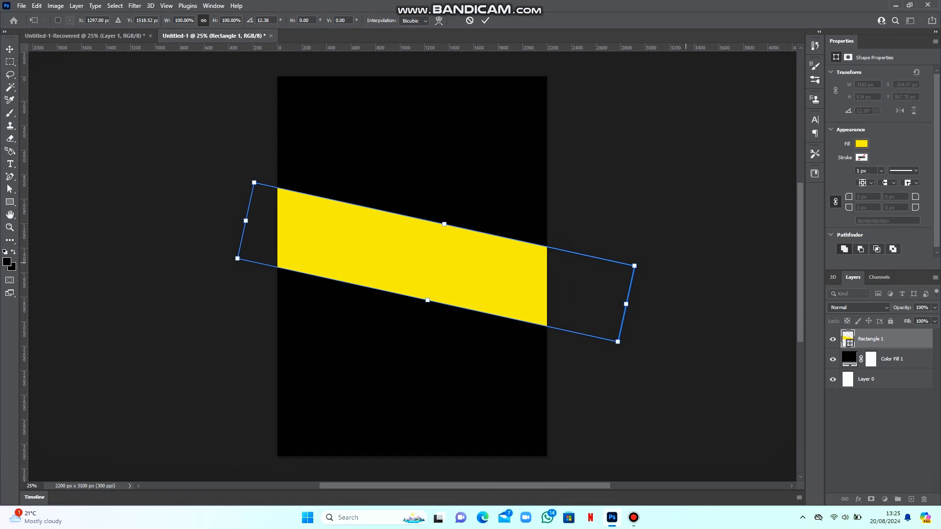
left_click_drag(674, 248, 673, 242)
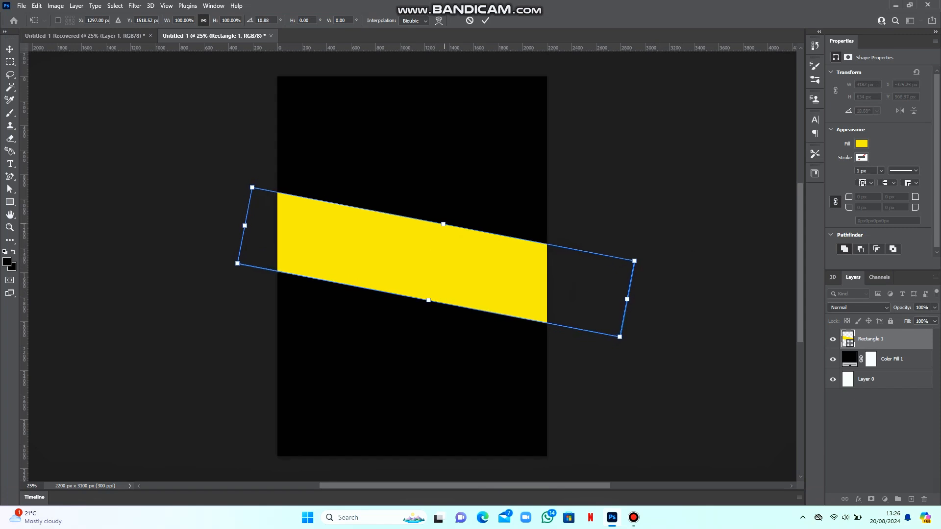
left_click_drag(443, 224, 442, 228)
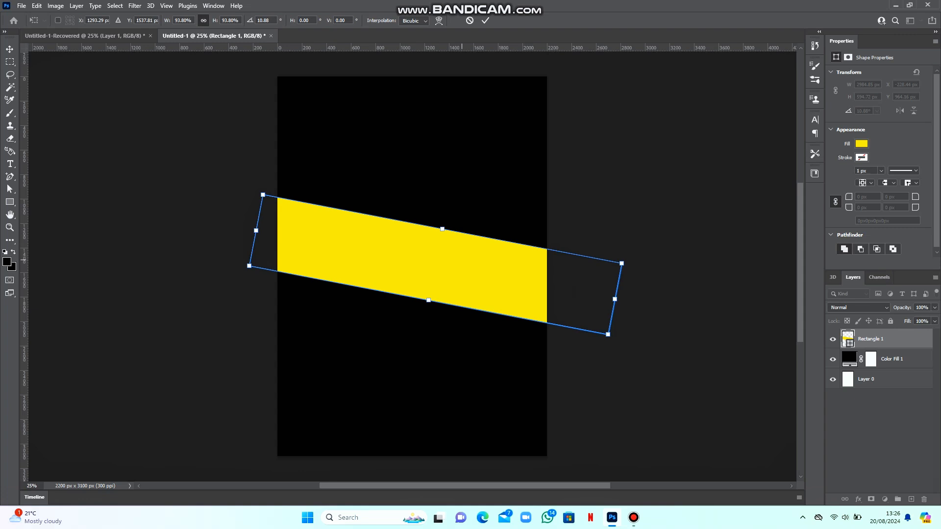
key("Return")
Create a 2985 × 595 px rectangle, narrow it to 1321 px, and move it left
key("u")
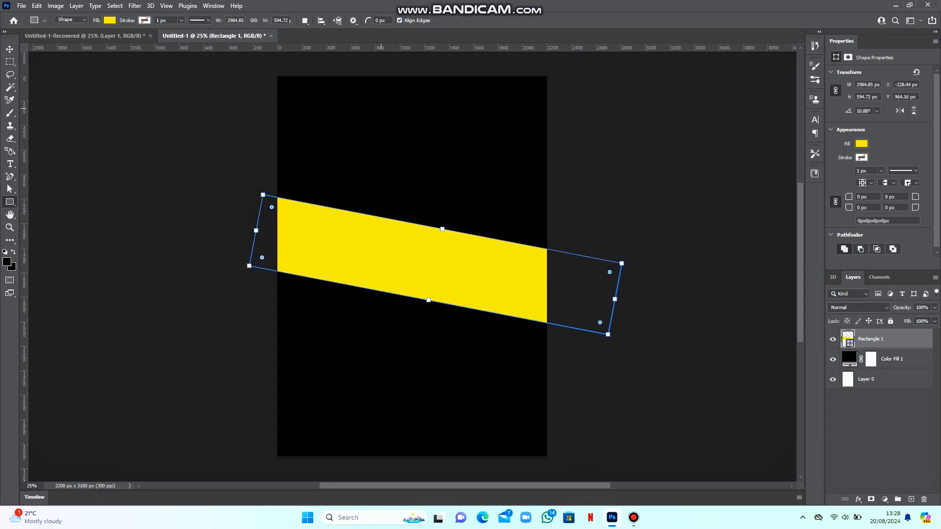
left_click(153, 237)
key("Return")
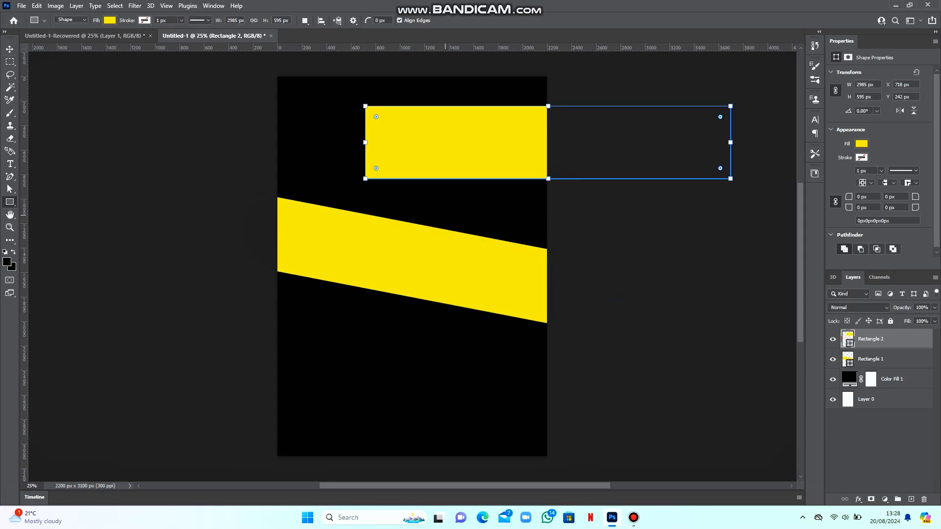
left_click_drag(730, 142, 527, 142)
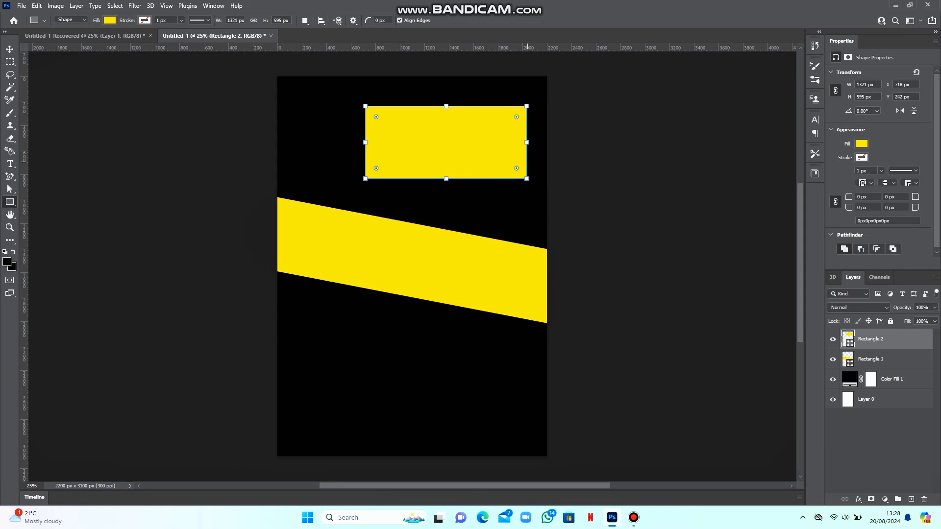
key("v")
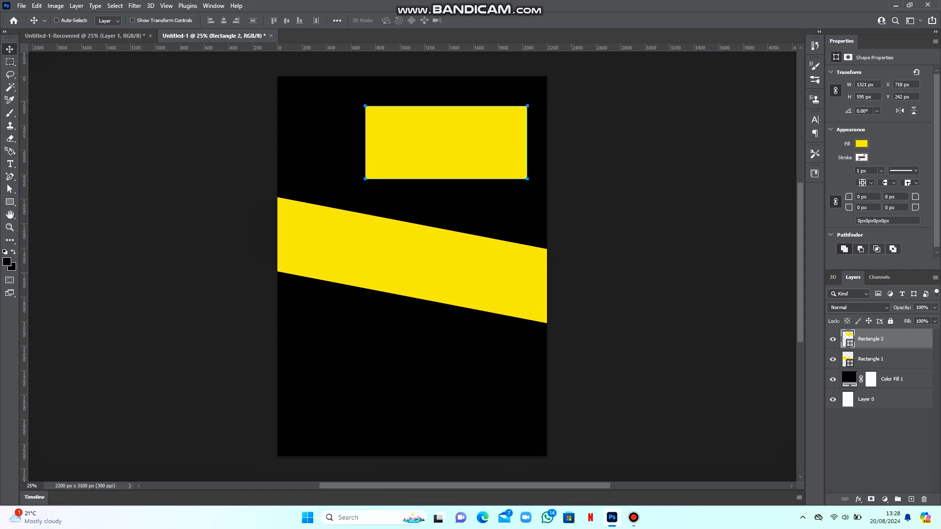
left_click_drag(432, 142, 406, 142)
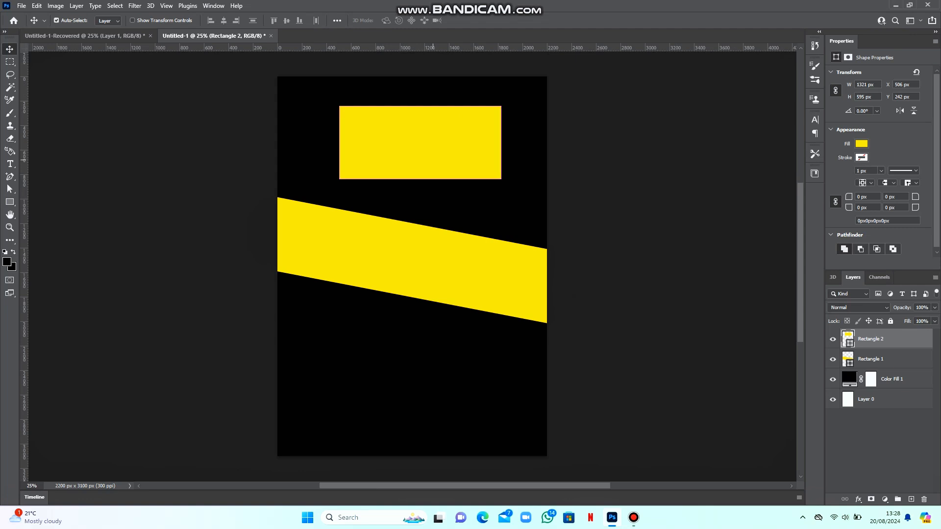
Stretch the new rectangle taller and wider into a large block over the centre
key("ctrl+t")
left_click_drag(420, 180, 420, 391)
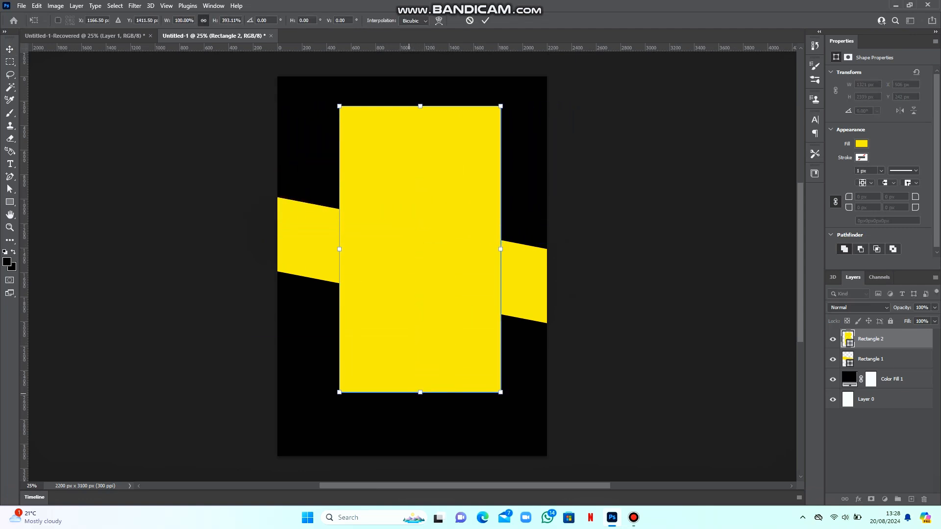
left_click_drag(420, 106, 420, 164)
left_click_drag(420, 392, 419, 367)
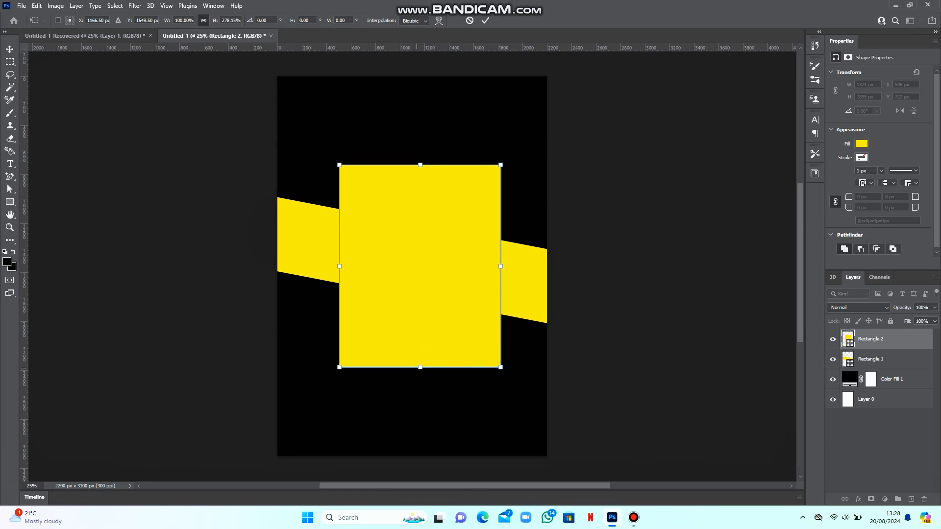
left_click_drag(339, 266, 318, 266)
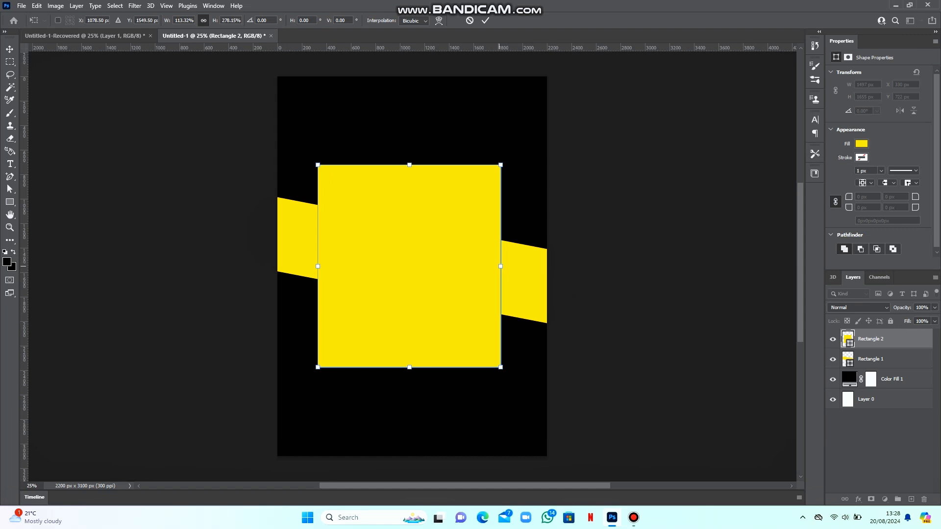
left_click_drag(501, 266, 512, 266)
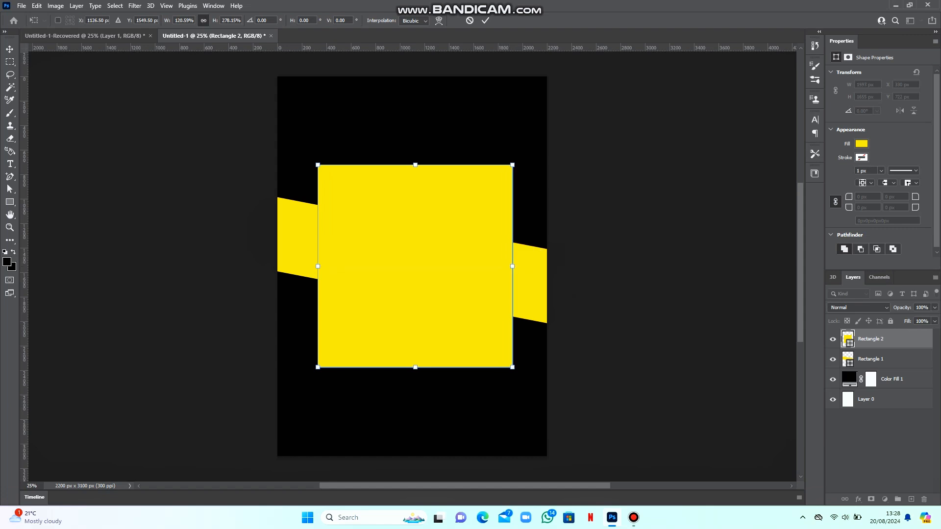
Give the rectangle 200 px rounded corners
left_click(485, 20)
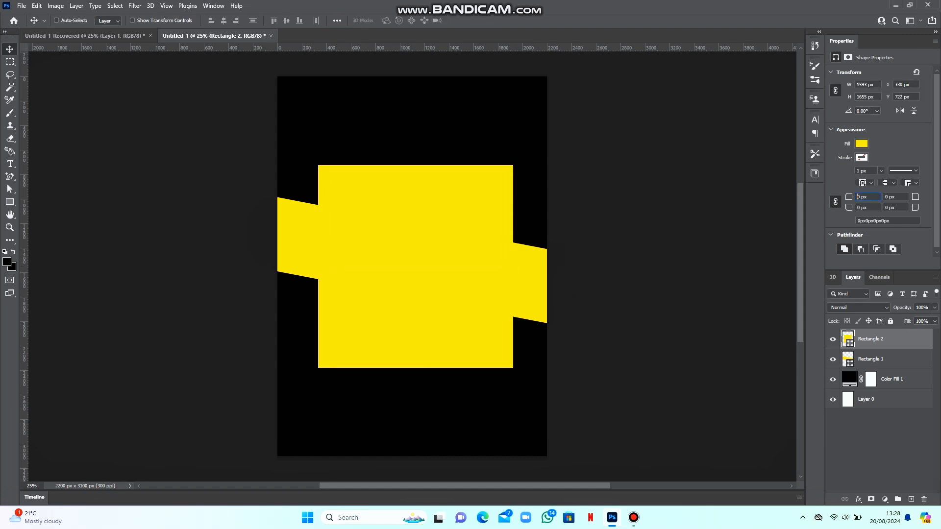
type("2")
key("Return")
type("200")
key("Return")
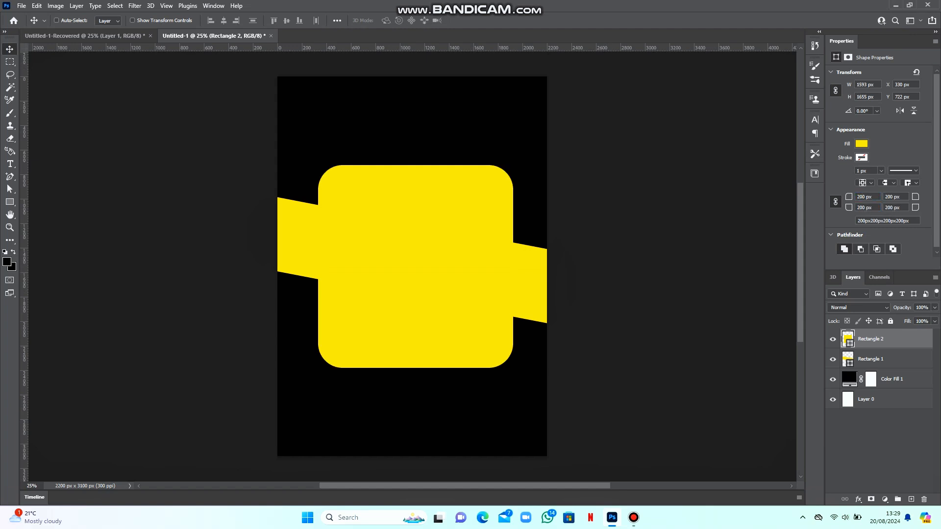
Give it a 4 px white outline and no fill, and place it beneath the yellow band
left_click(861, 157)
left_click(810, 210)
key("Return")
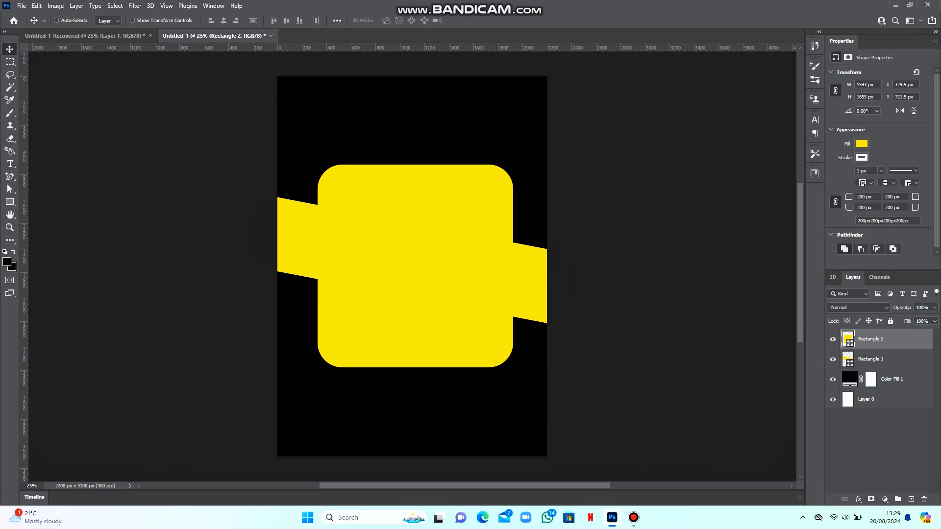
type("4")
key("Return")
left_click(861, 143)
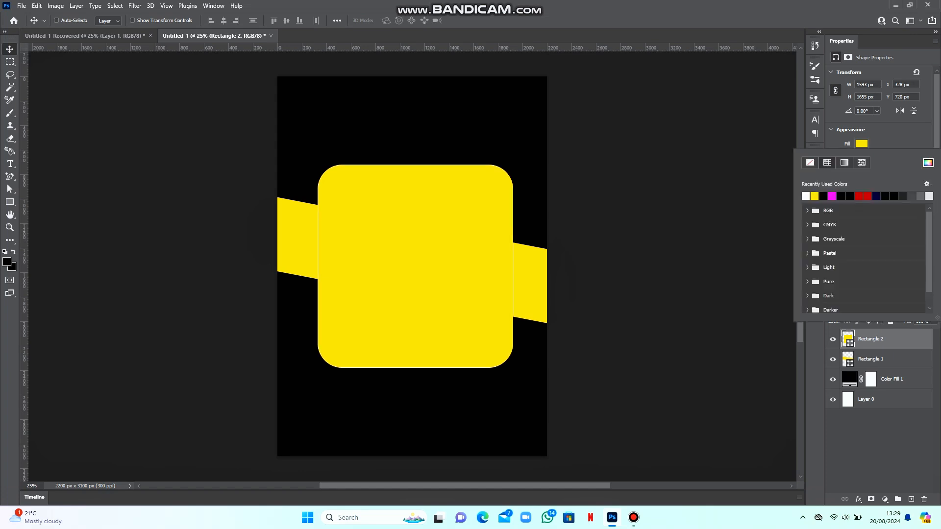
left_click(810, 162)
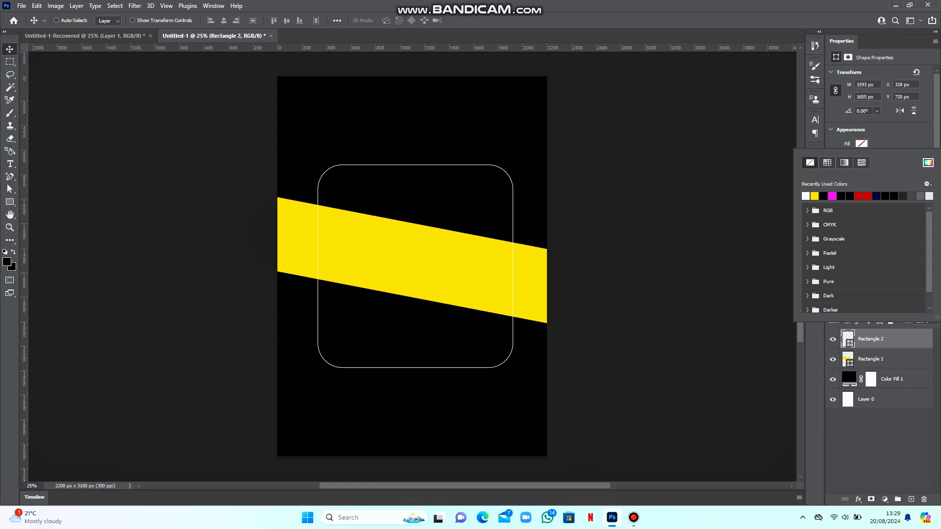
left_click_drag(870, 339, 870, 368)
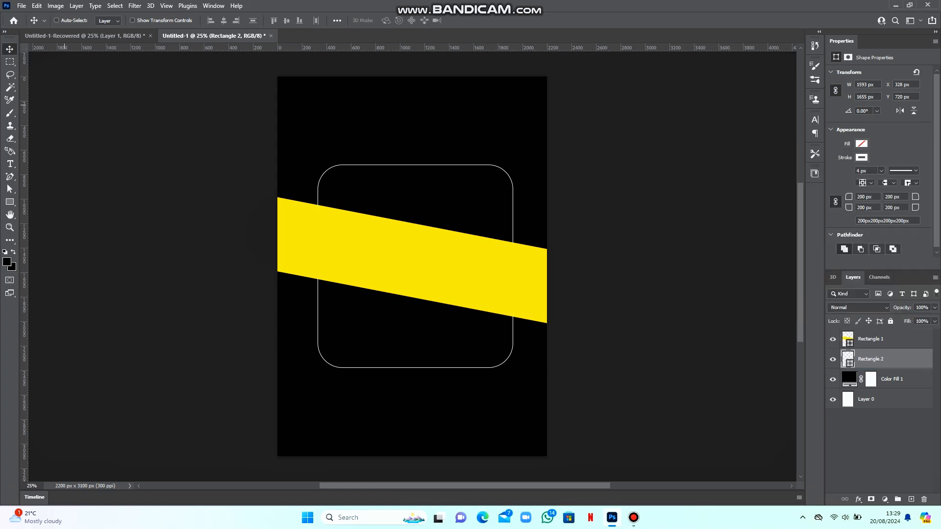
Perspective-transform the rounded outline so its right side drops to match the band's slant
left_click(37, 5)
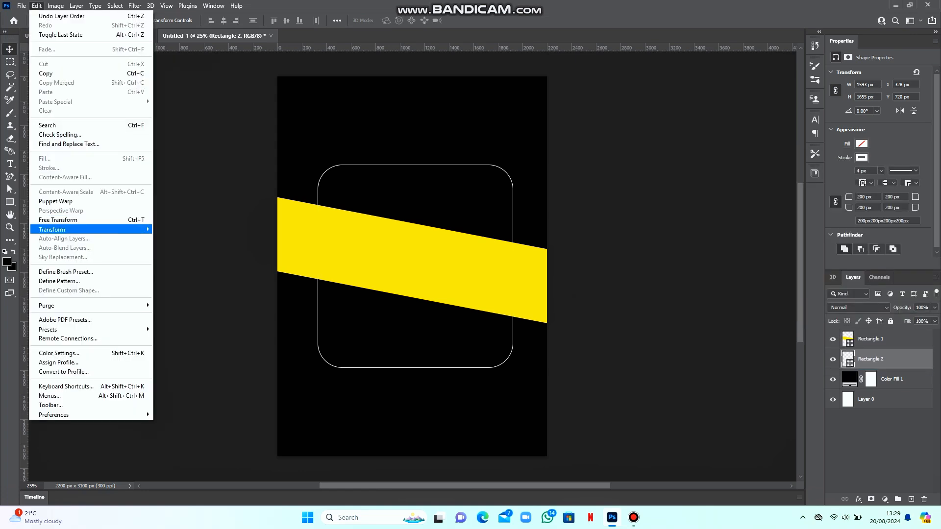
mouse_move(59, 225)
left_click(175, 281)
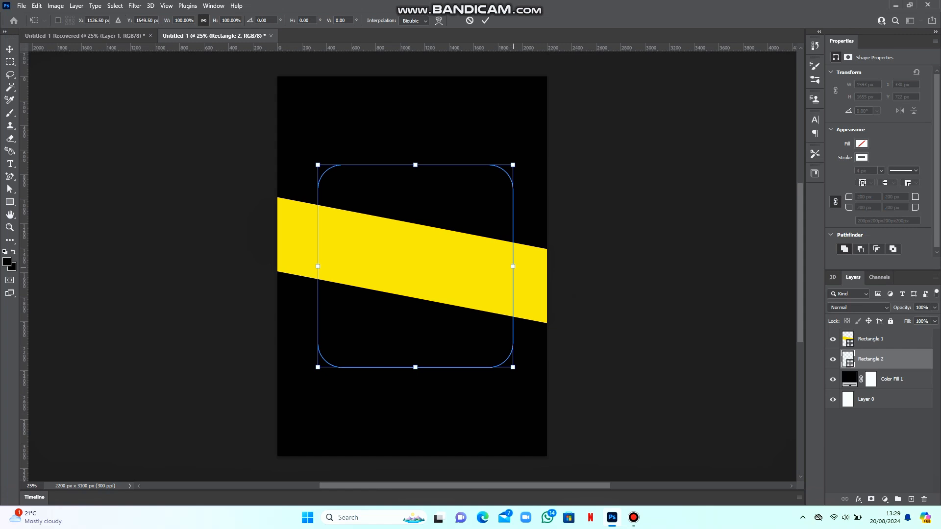
left_click_drag(512, 266, 513, 305)
left_click_drag(443, 274, 445, 248)
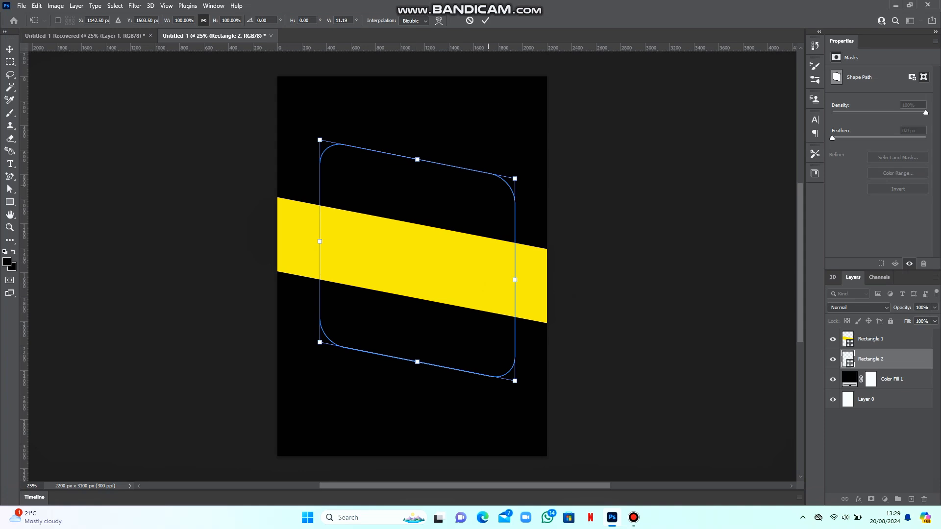
left_click(485, 20)
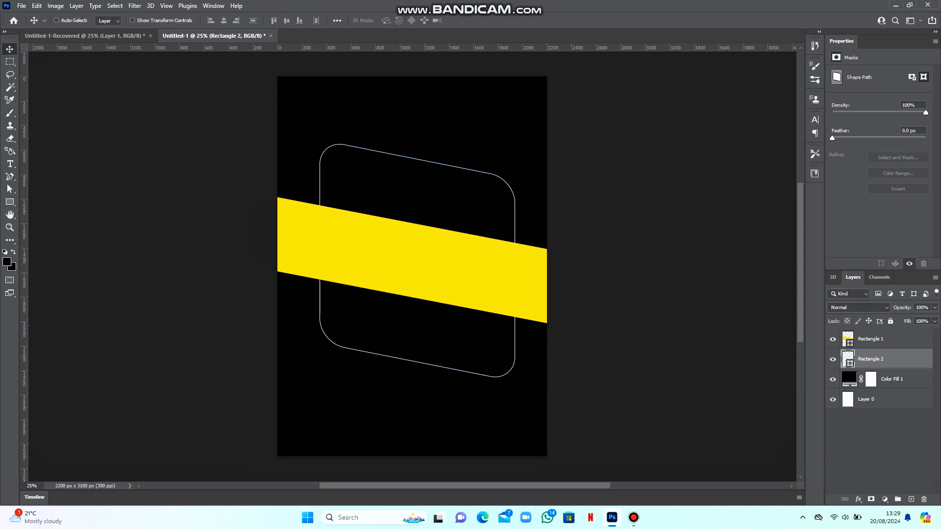
Enlarge the outline to about 108% taller and move it down about 108 px
key("ctrl+t")
left_click_drag(419, 141, 419, 123)
left_click_drag(419, 172, 419, 188)
key("Return")
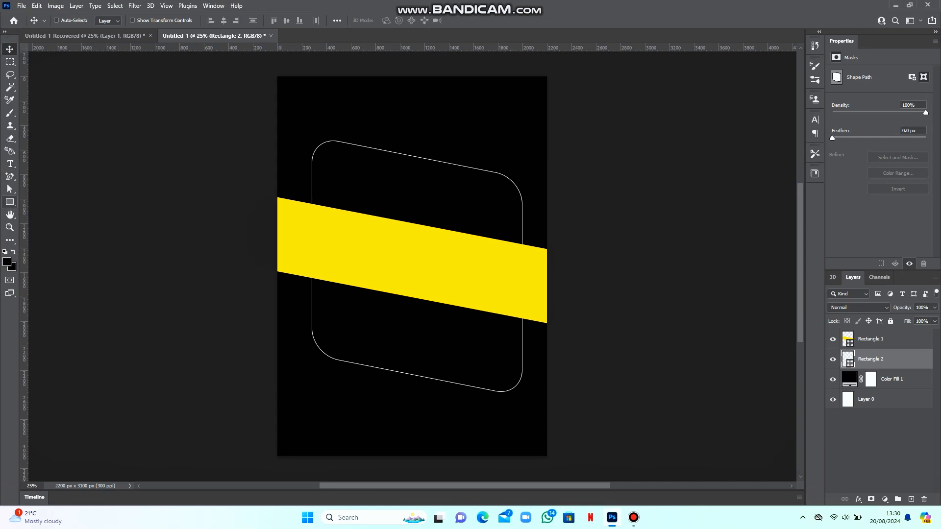
Create an exact-size ellipse and set its height to 1717 px to make a circle
left_click(9, 202)
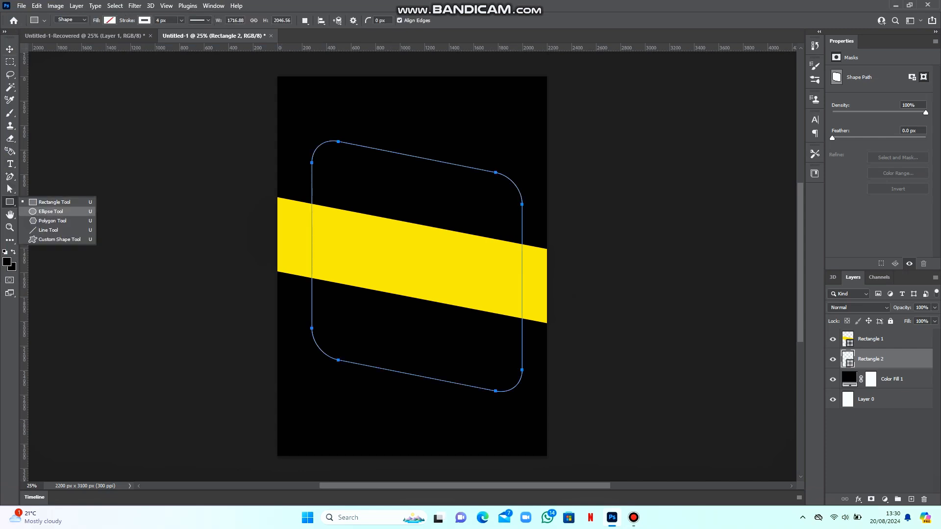
left_click(51, 211)
left_click(448, 126)
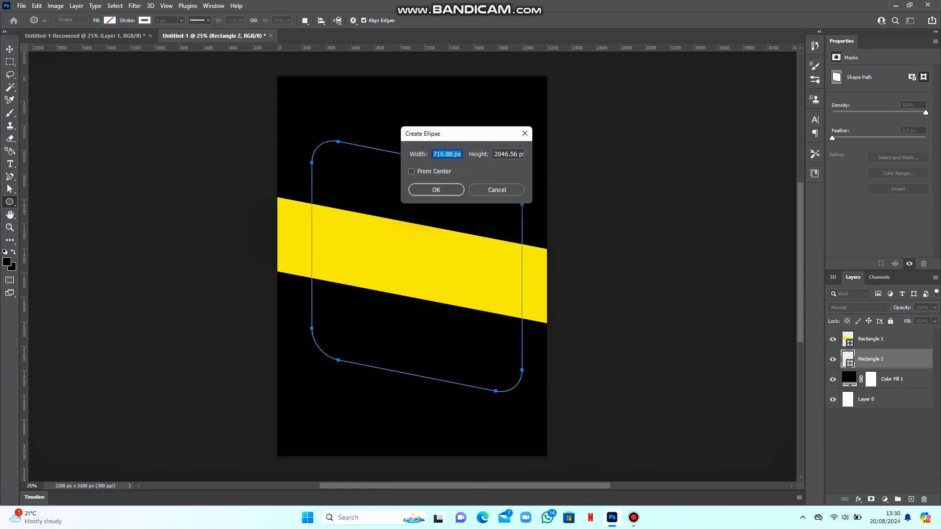
key("Return")
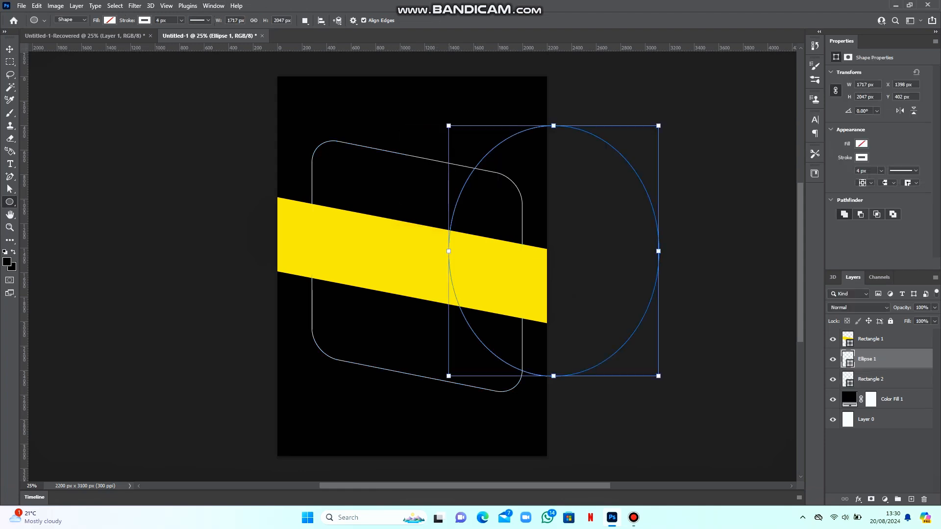
type("171")
type("7")
key("Return")
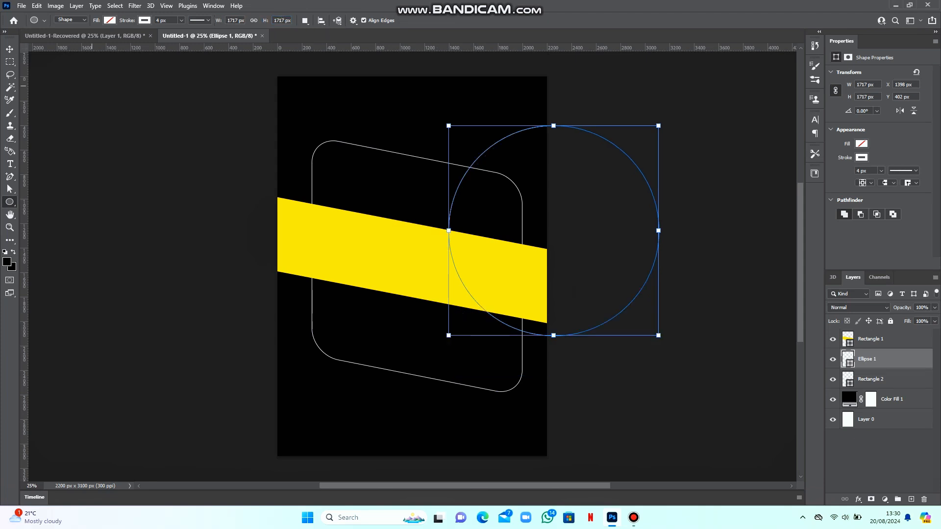
Fill the circle with yellow
key("v")
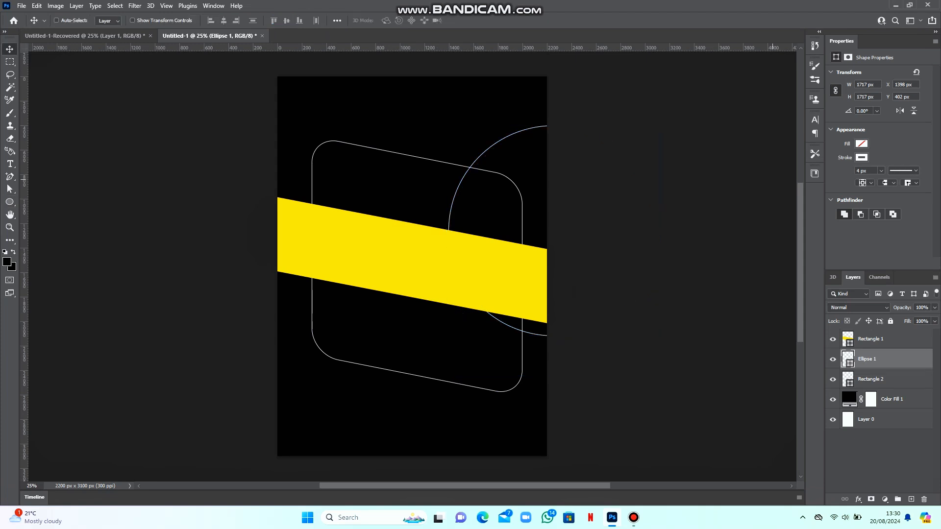
left_click(860, 143)
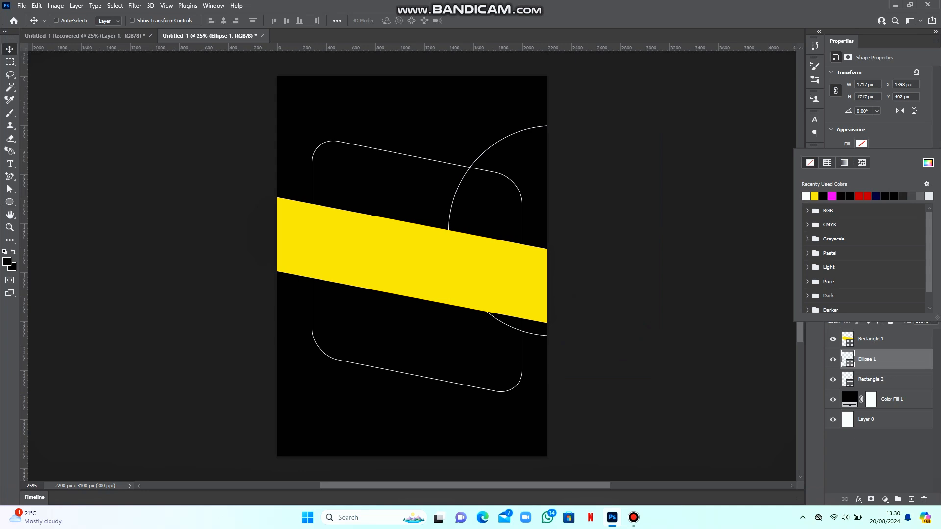
left_click(814, 196)
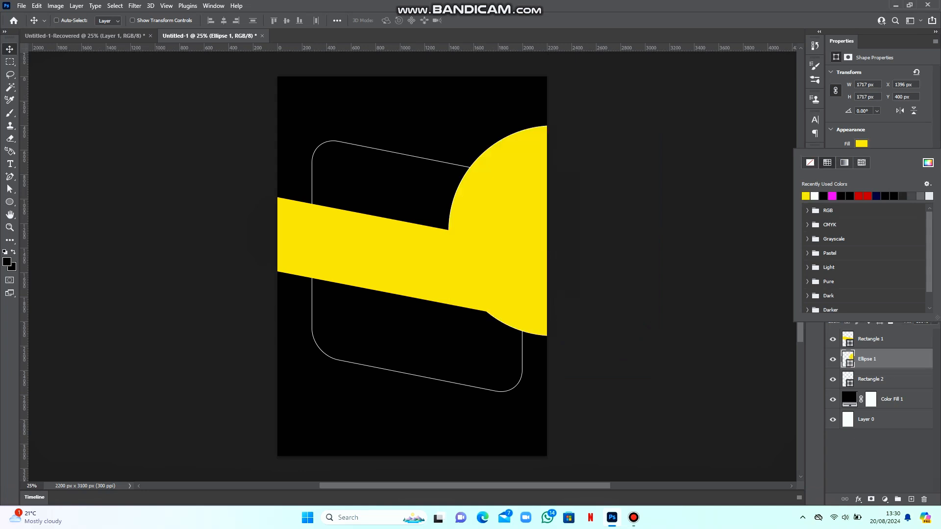
Shrink the yellow circle to about 55% and place it above the band near the top centre
left_click(411, 143)
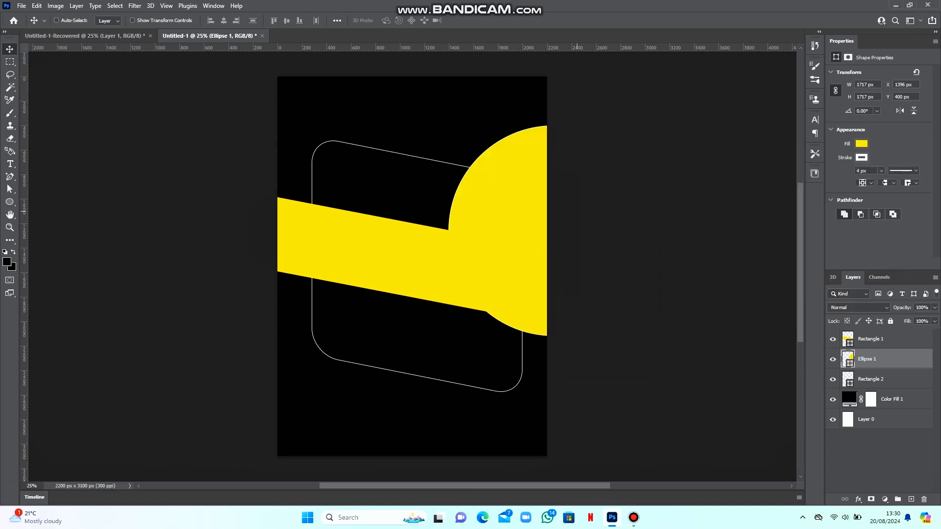
left_click_drag(543, 190, 426, 136)
key("ctrl+t")
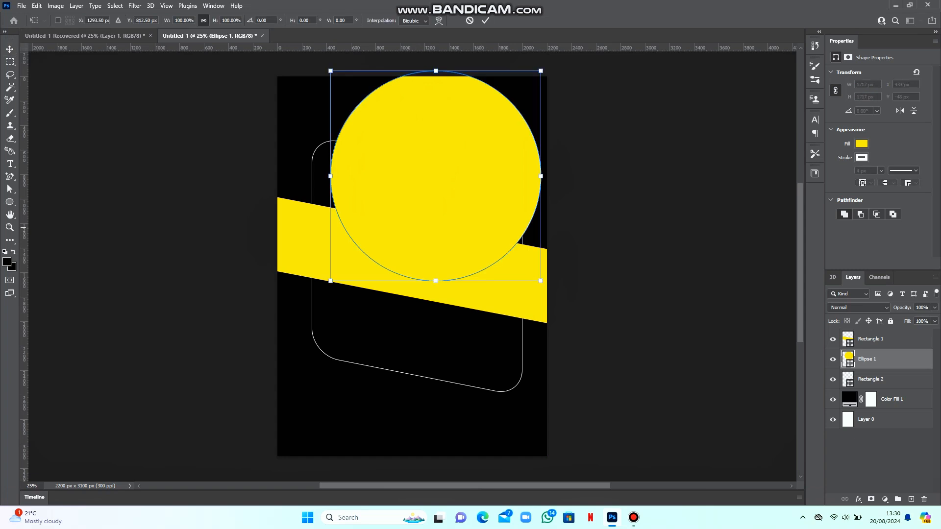
left_click_drag(540, 281, 467, 207)
left_click_drag(400, 126, 426, 141)
left_click_drag(494, 223, 473, 202)
left_click_drag(414, 135, 426, 152)
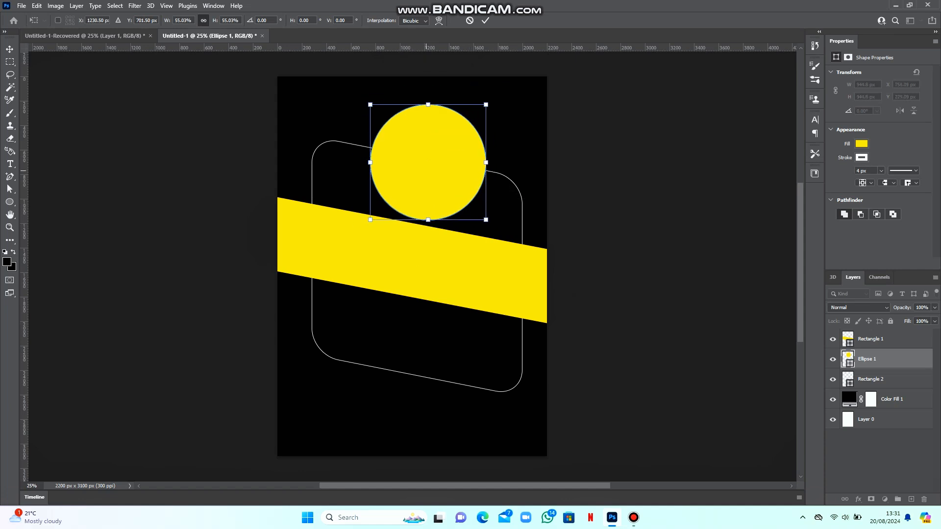
key("Return")
Nudge the Rectangle 1 band down slightly and move the circle 48 px left
right_click(430, 244)
left_click(436, 246)
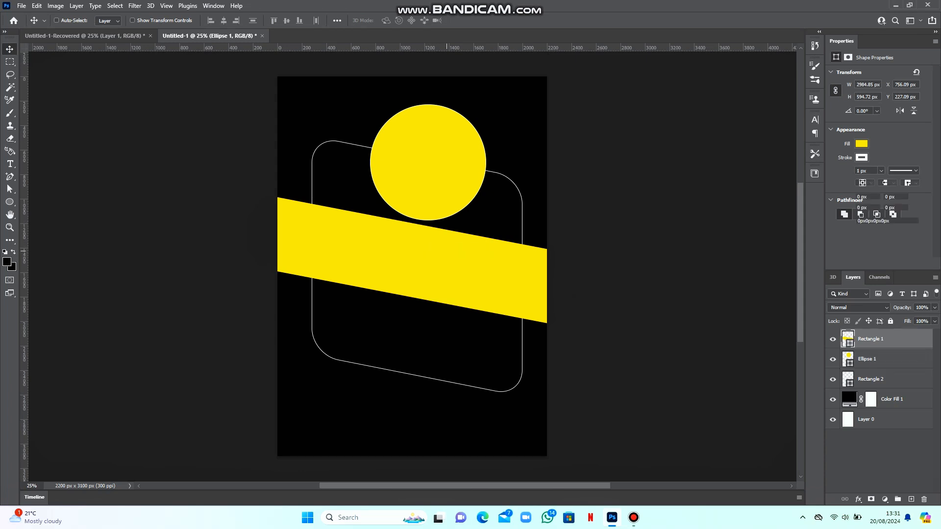
left_click_drag(435, 246, 435, 261)
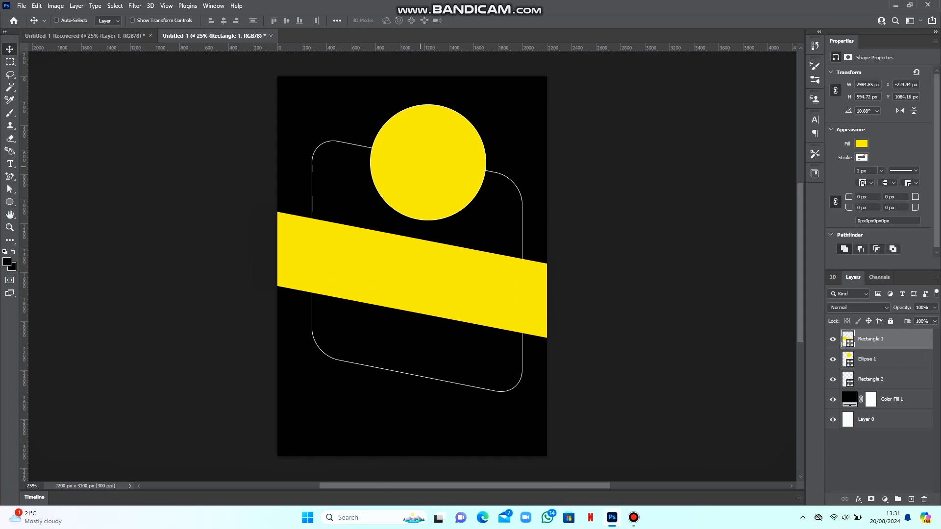
right_click(420, 169)
left_click(446, 178)
left_click_drag(435, 171, 429, 172)
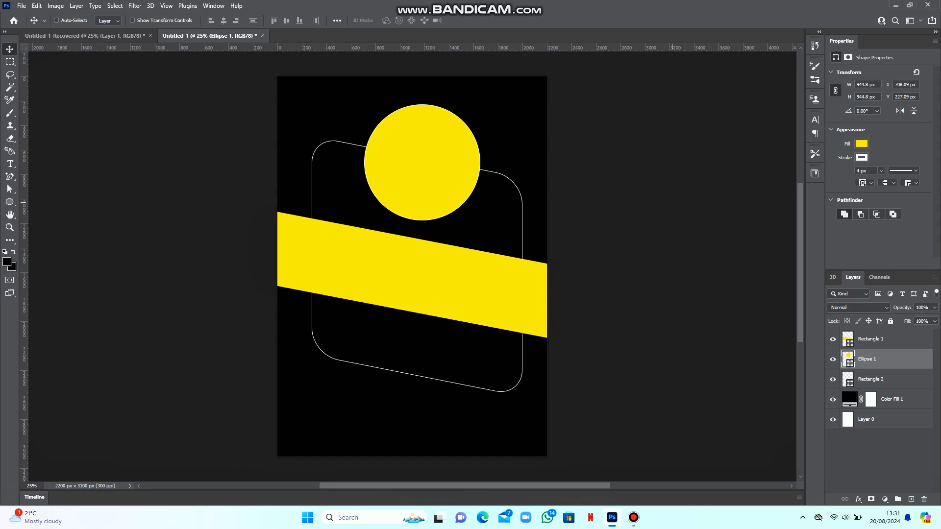
Set the circle's outline width to 30 px
left_click(861, 157)
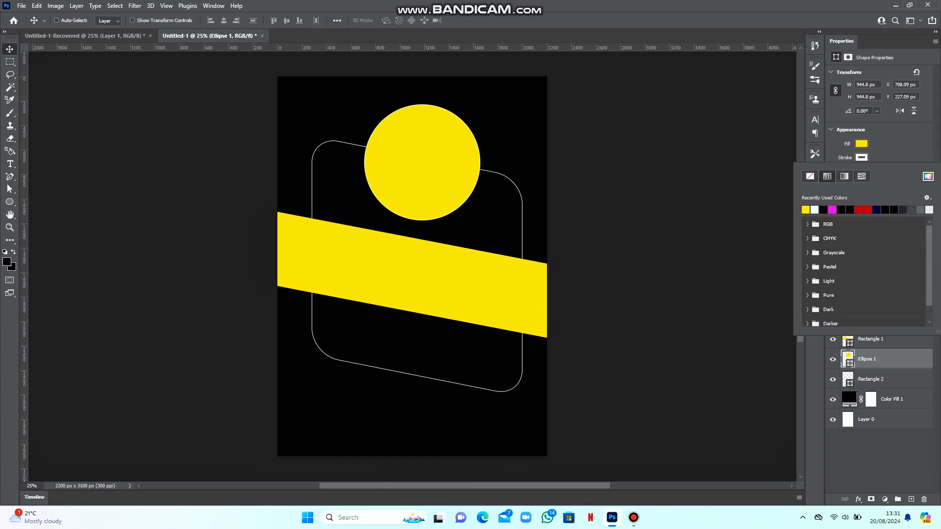
key("Escape")
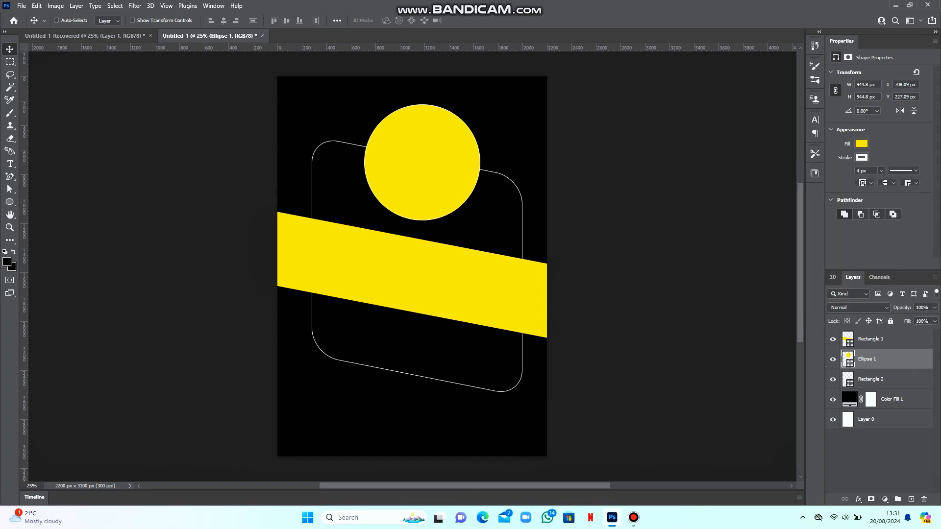
type("10")
key("Return")
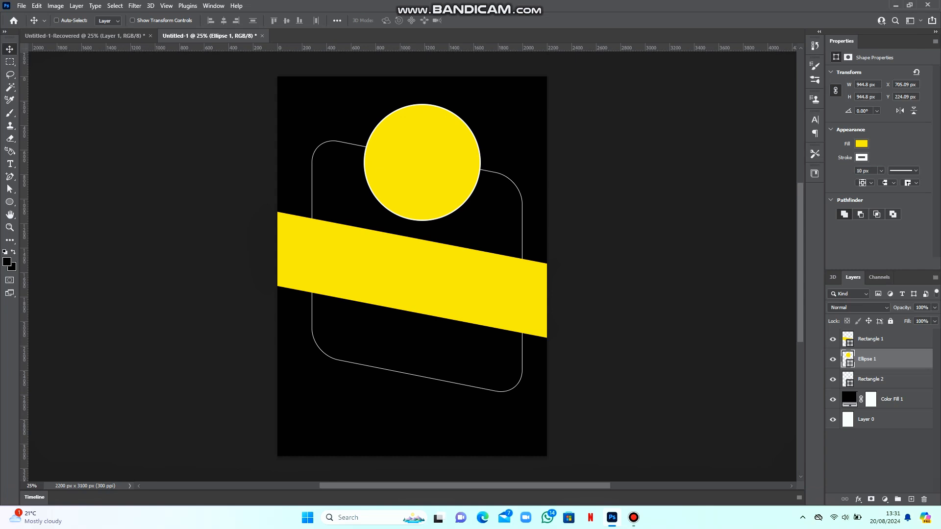
type("20")
key("Return")
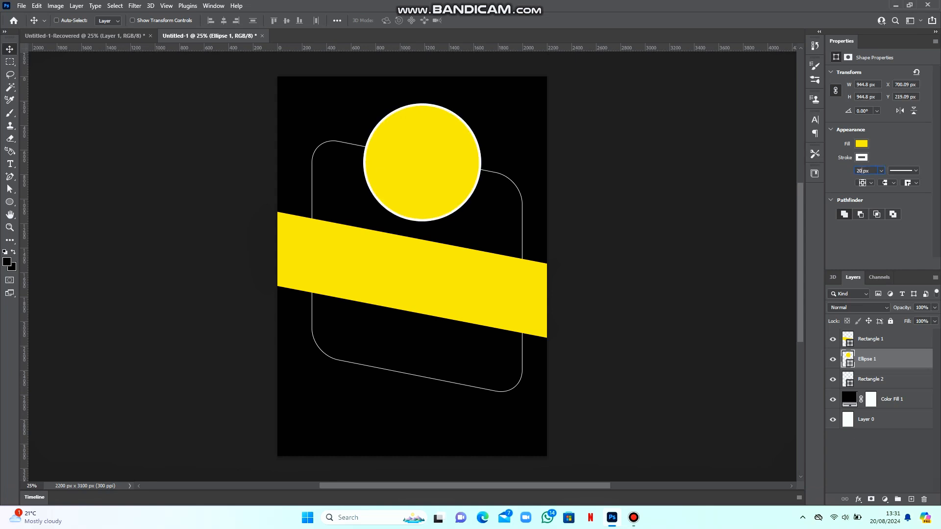
type("30")
key("Return")
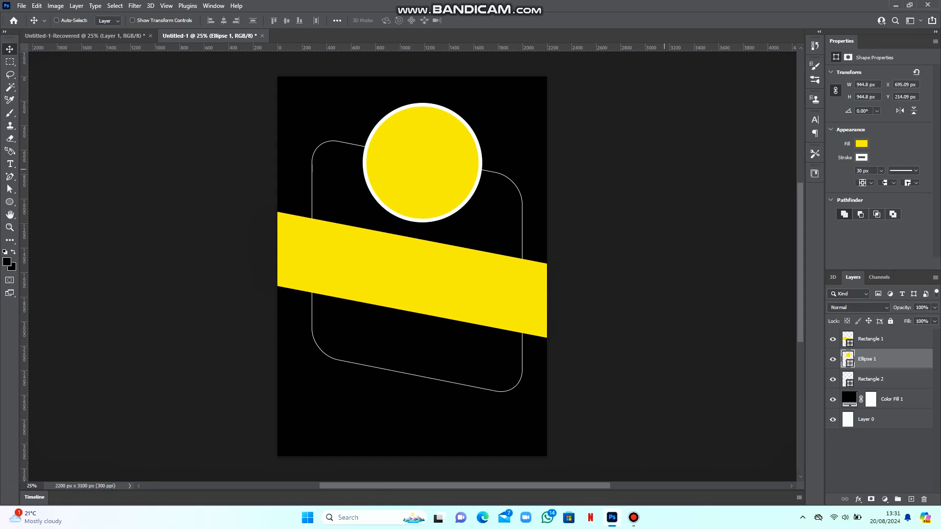
Change the outline to a red-to-purple gradient preset
left_click(860, 158)
left_click(844, 176)
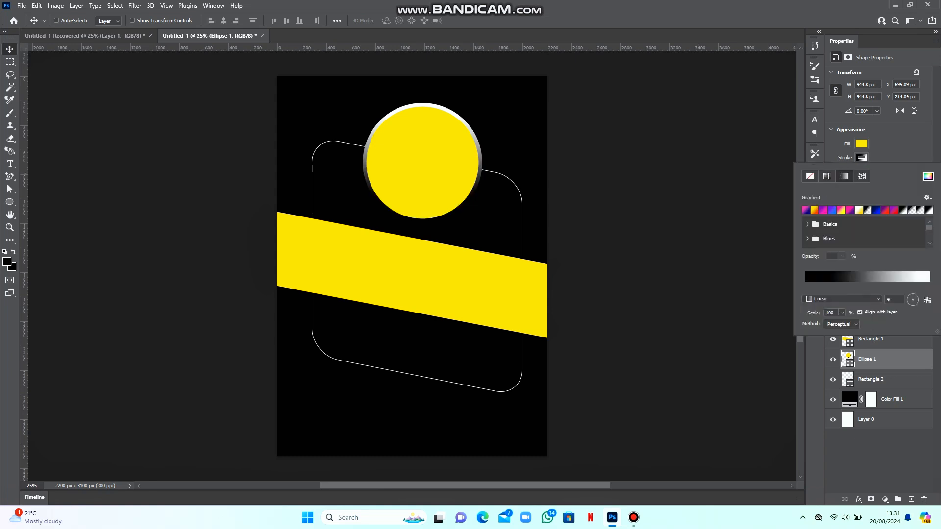
left_click(822, 210)
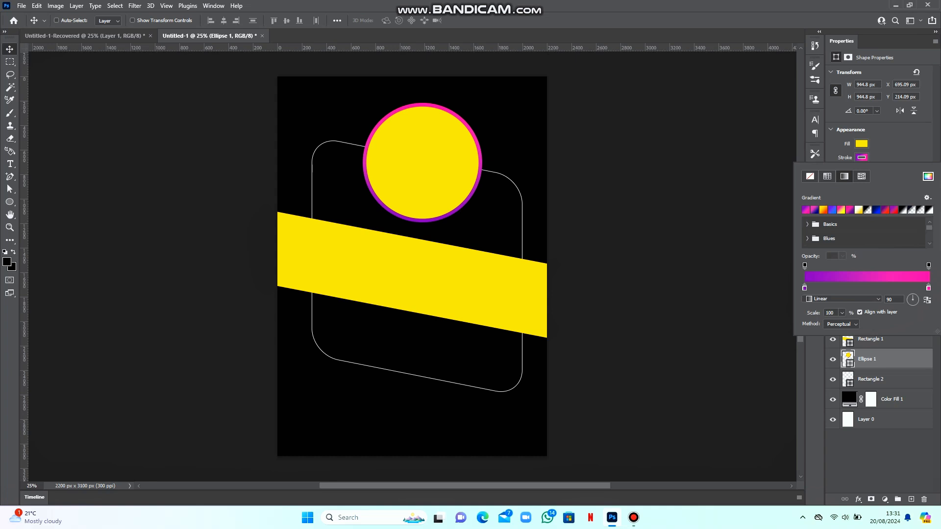
left_click(885, 210)
key("Return")
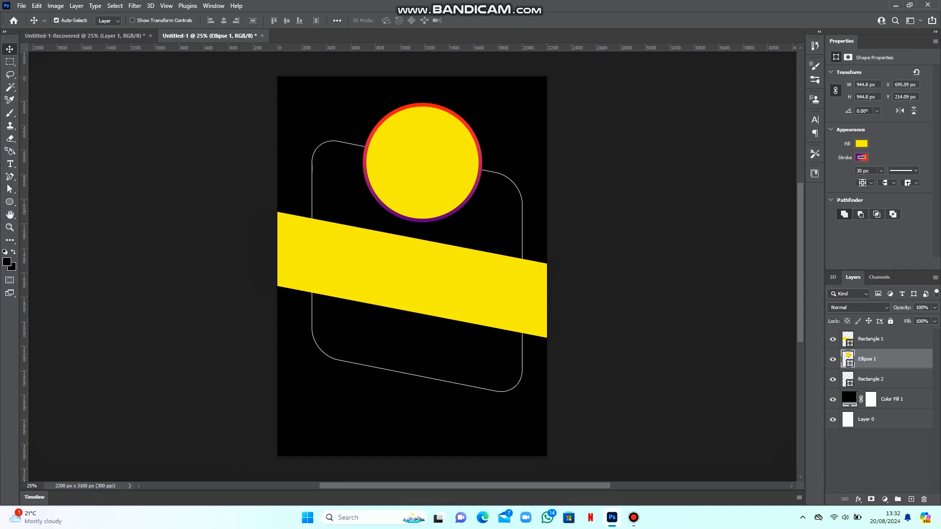
Duplicate the circle, put it above the band, shrink it to about 54%, and place it at the band's left end
key("ctrl+j")
left_click_drag(432, 166, 346, 270)
left_click_drag(849, 355, 862, 337)
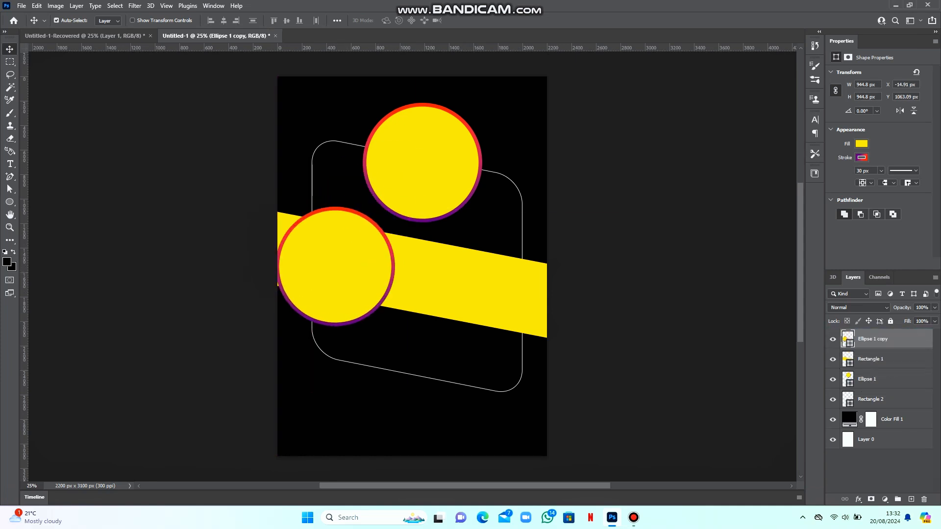
key("ctrl+t")
left_click_drag(334, 207, 340, 252)
left_click_drag(341, 284, 329, 252)
left_click_drag(323, 220, 315, 245)
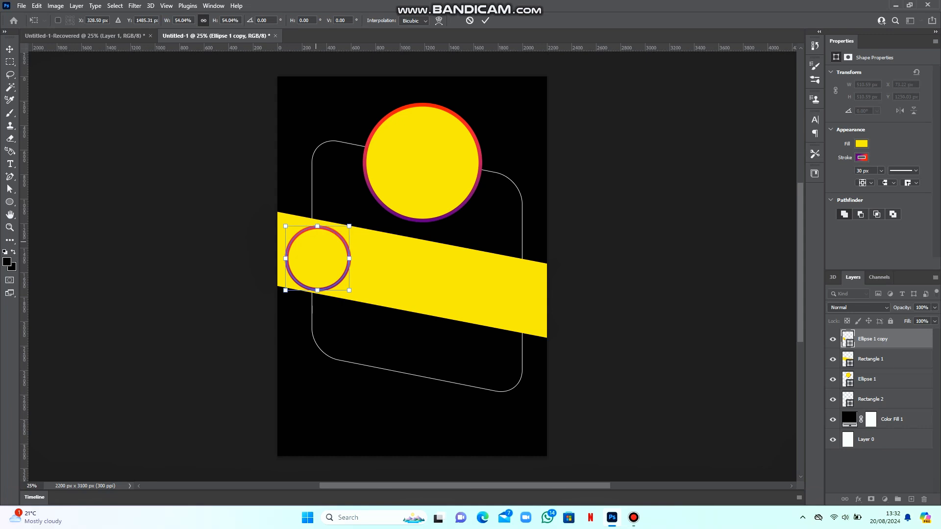
key("Return")
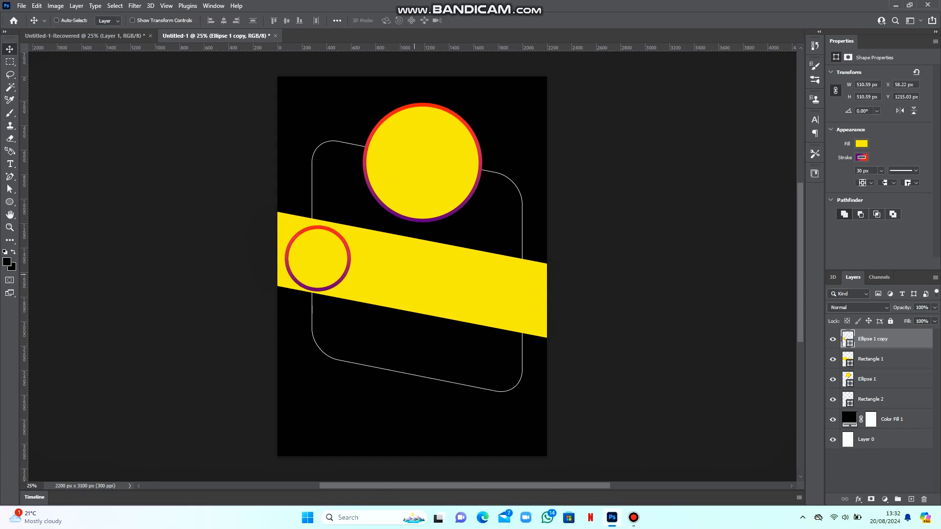
Fill the small circle white and add two copies spaced rightward along the band
left_click(861, 143)
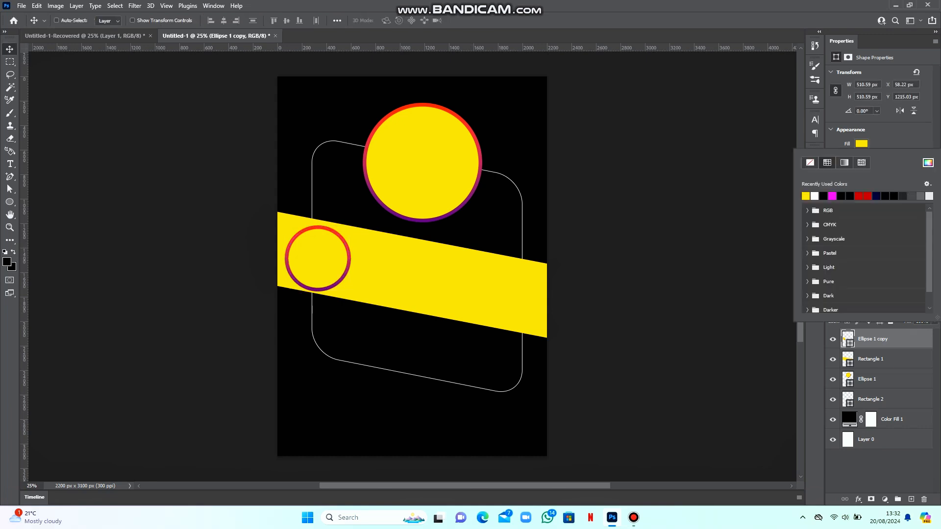
left_click(814, 196)
key("Return")
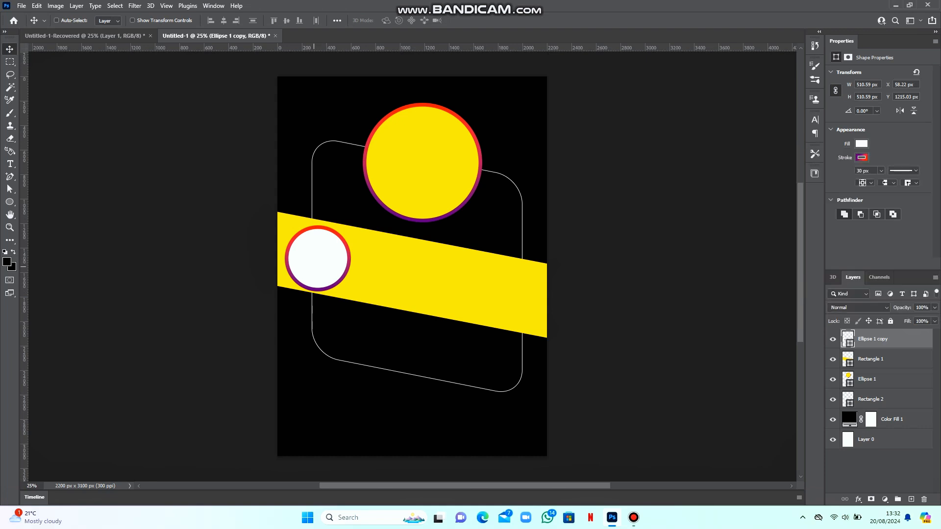
key("ctrl+j")
left_click_drag(313, 268, 405, 267)
key("ctrl+plus")
key("ctrl+plus")
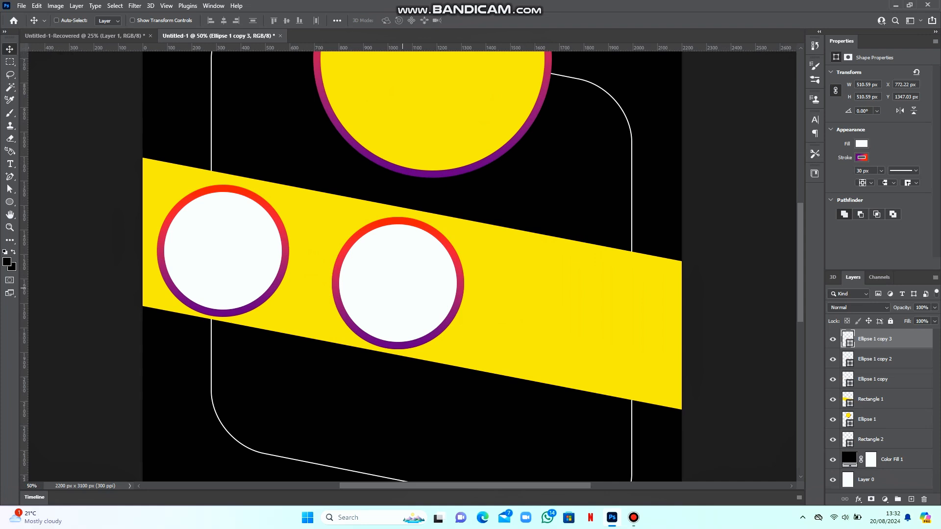
left_click_drag(403, 284, 596, 314)
left_click_drag(605, 294, 607, 328)
key("ctrl+minus")
key("ctrl+minus")
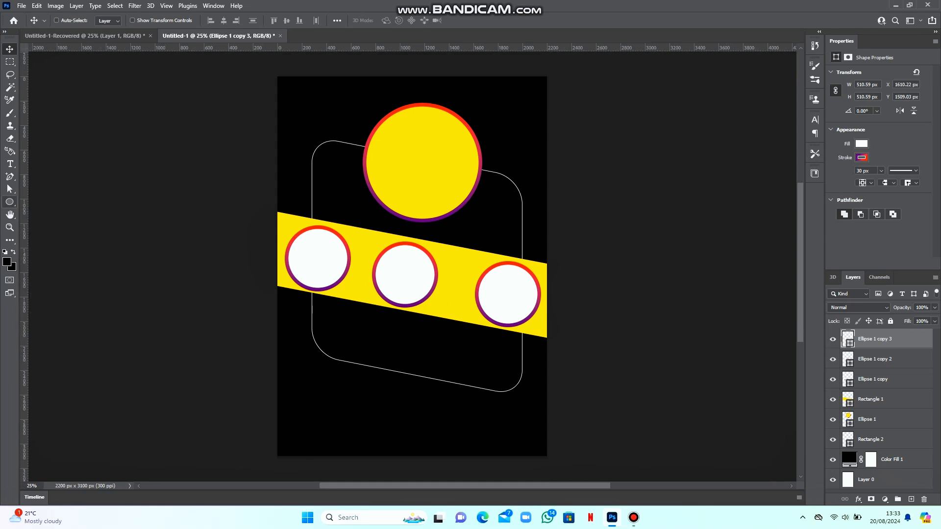
Draw a 1728 px-wide yellow rectangle at the bottom with no outline and 177 px corners
left_click(9, 202)
left_click(52, 202)
mouse_move(319, 396)
left_mouse_down()
mouse_move(515, 481)
mouse_move(515, 492)
mouse_move(515, 446)
mouse_move(522, 466)
left_mouse_up()
left_click_drag(320, 375, 312, 374)
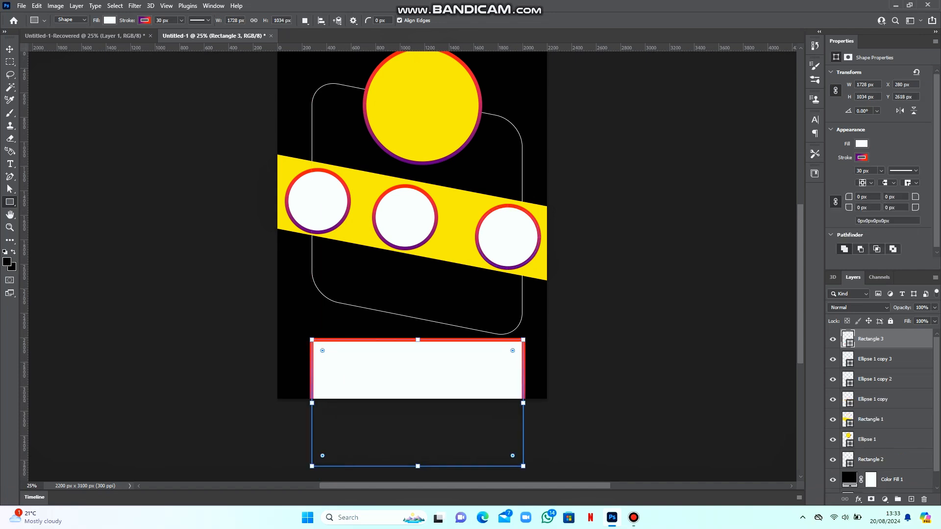
left_click(860, 158)
left_click(809, 176)
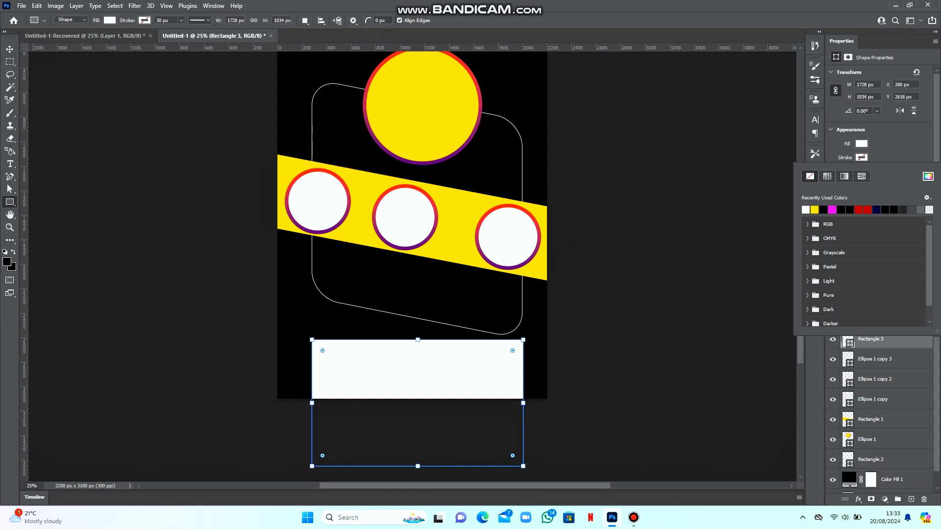
left_click(814, 196)
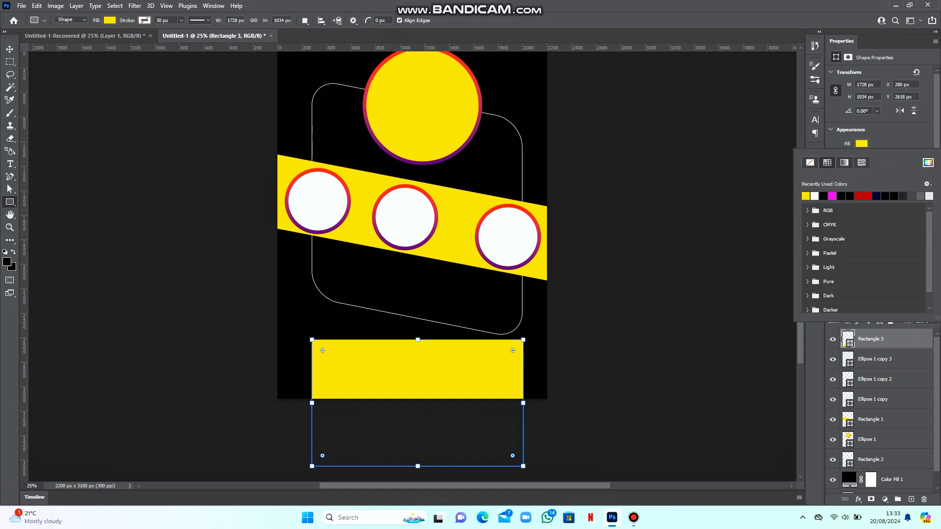
left_click_drag(322, 350, 333, 361)
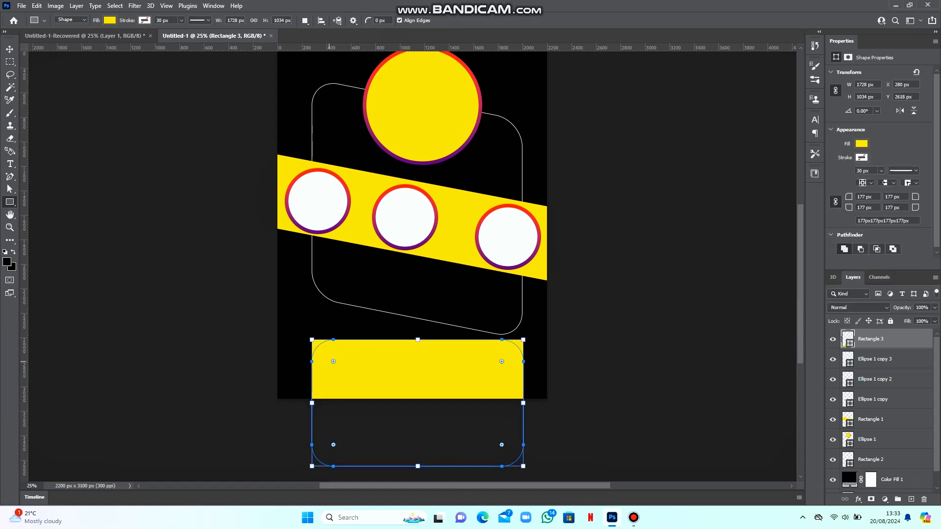
Perspective-skew the bottom panel so its top edge slants down to the right
key("v")
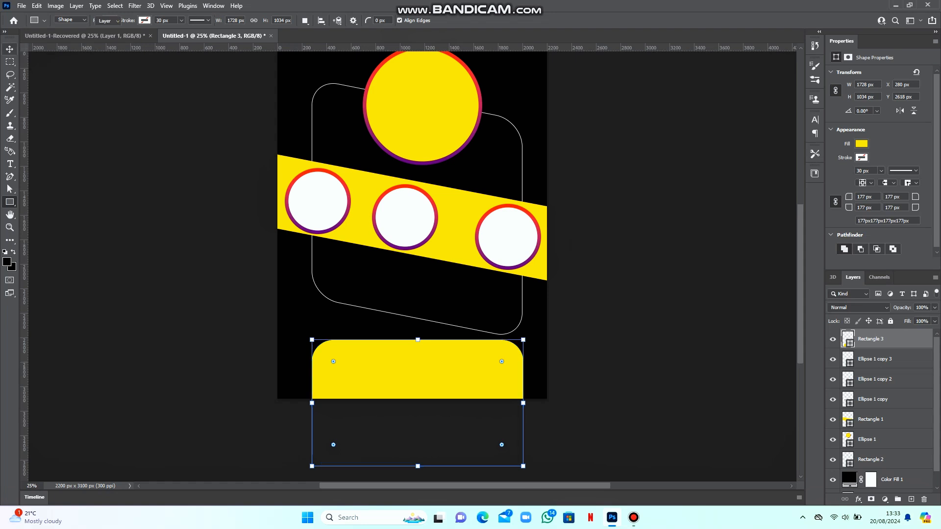
key("alt+e")
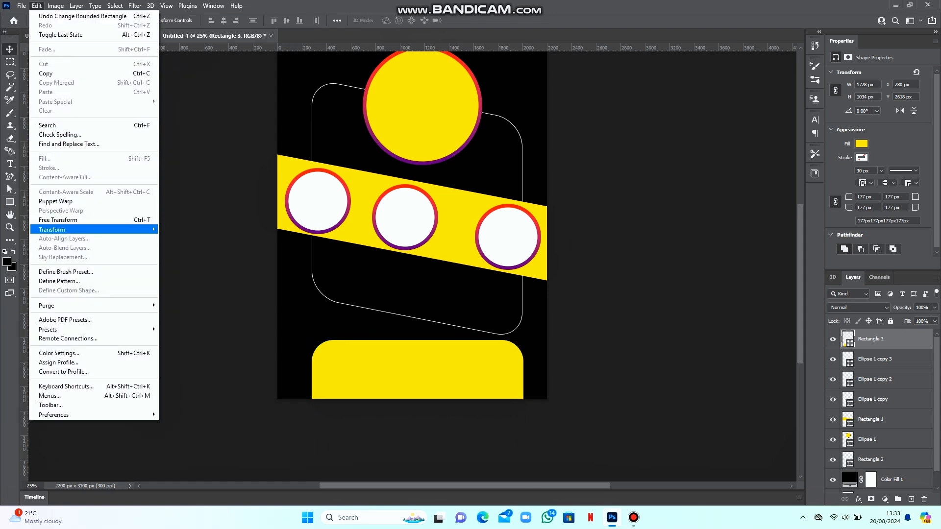
mouse_move(94, 229)
left_click(203, 281)
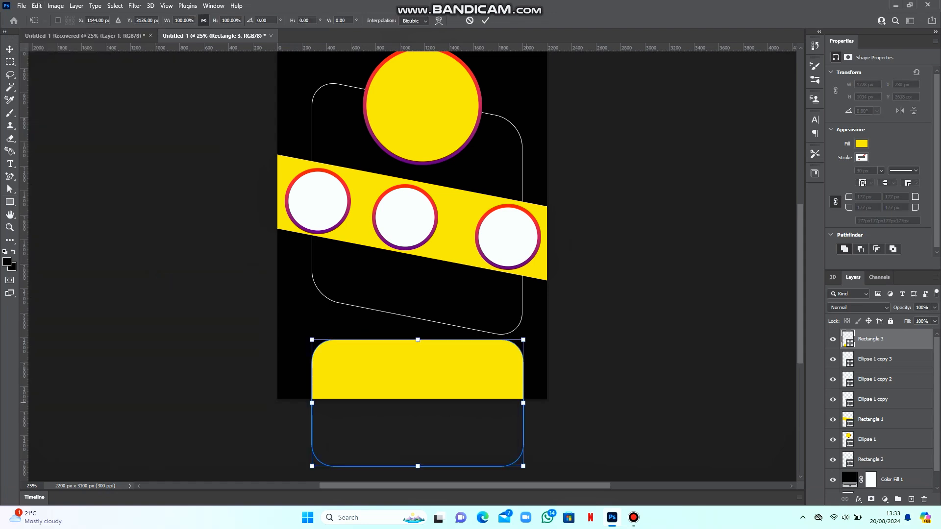
left_click_drag(523, 403, 525, 440)
left_click_drag(463, 424, 462, 397)
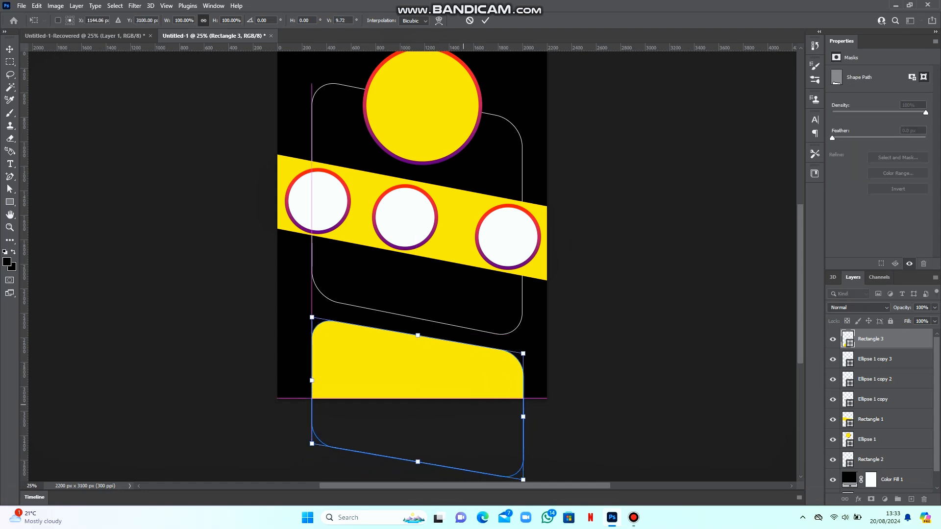
key("Return")
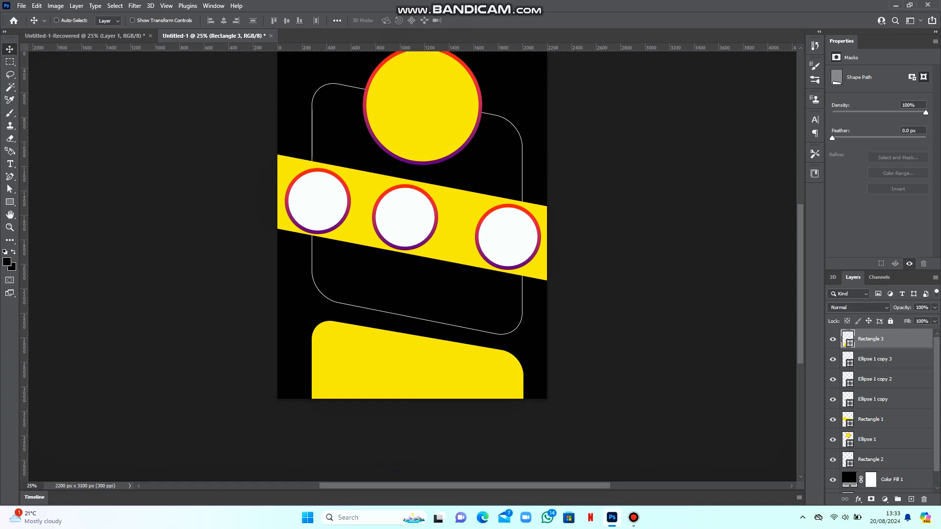
Place the 'download' rice photo from the Food folder over the large top circle
scroll(411, 265, "up", 3)
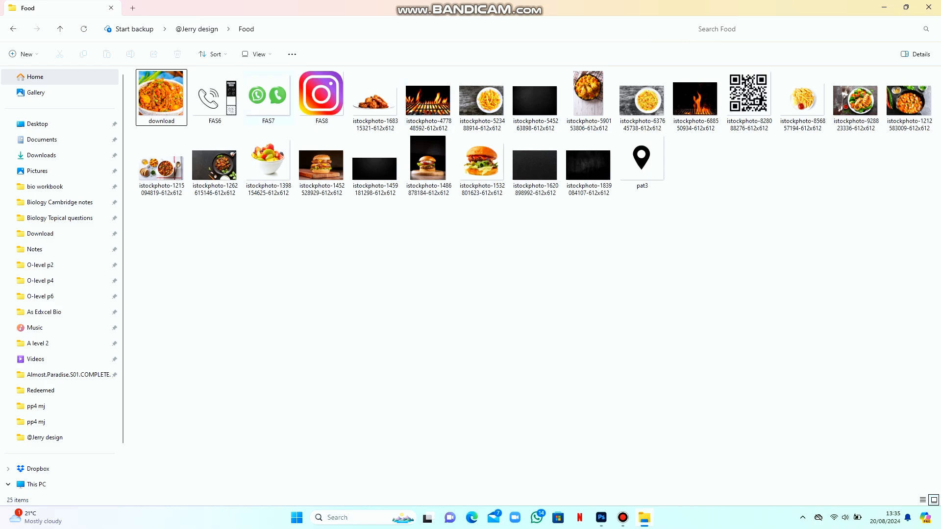
left_click_drag(161, 96, 416, 158)
key("Return")
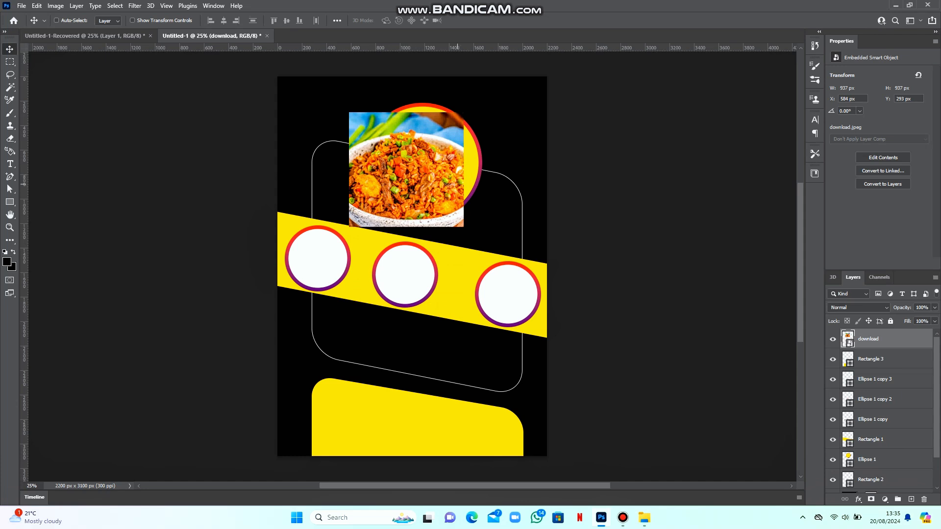
Stack the download photo above Ellipse 1, clip it into the top circle and centre the dish
right_click(469, 177)
left_click(495, 184)
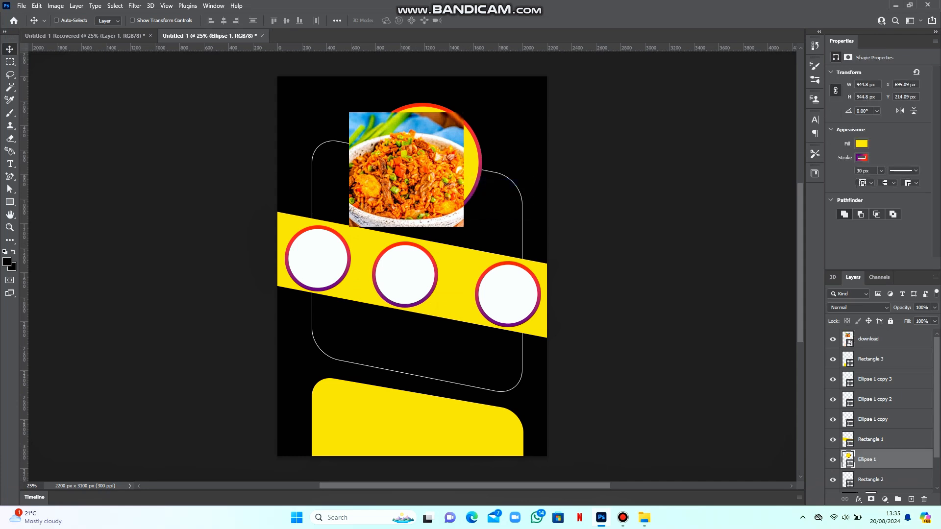
left_click_drag(848, 338, 848, 448)
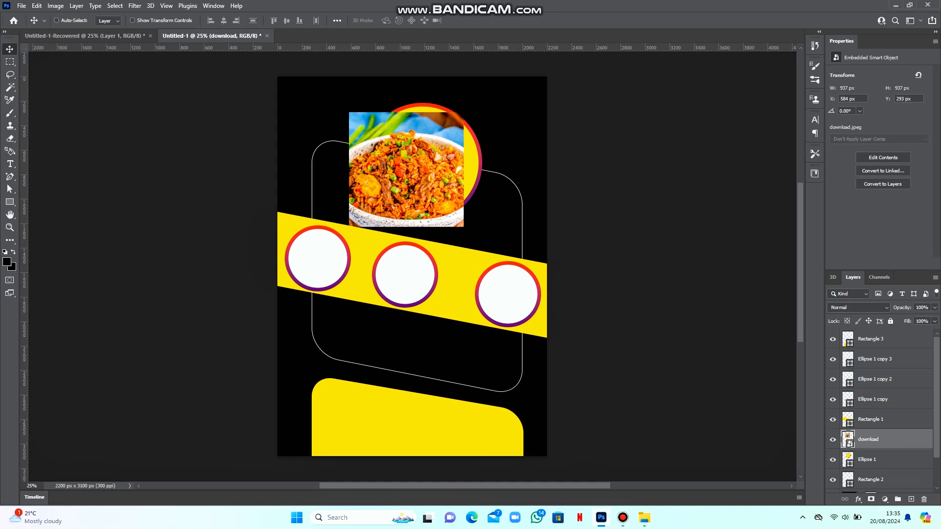
key("ctrl+alt+g")
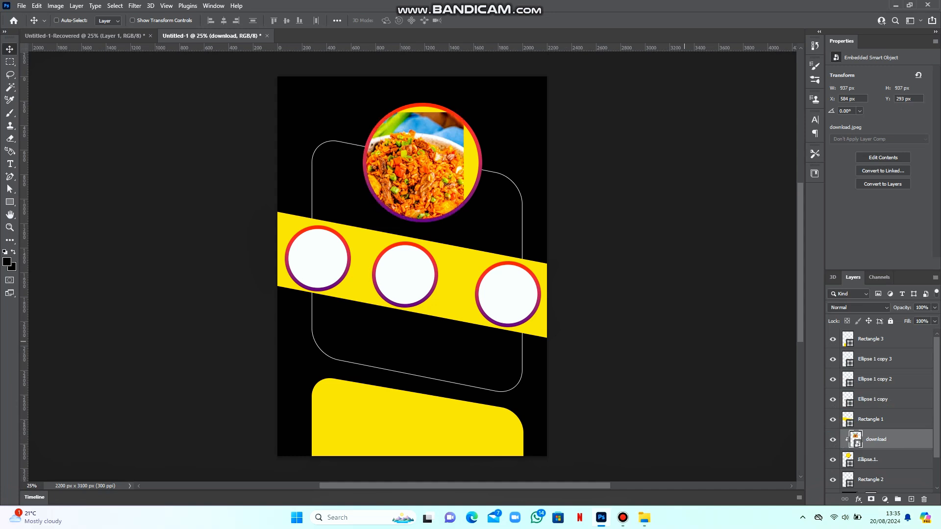
left_click_drag(439, 145, 436, 169)
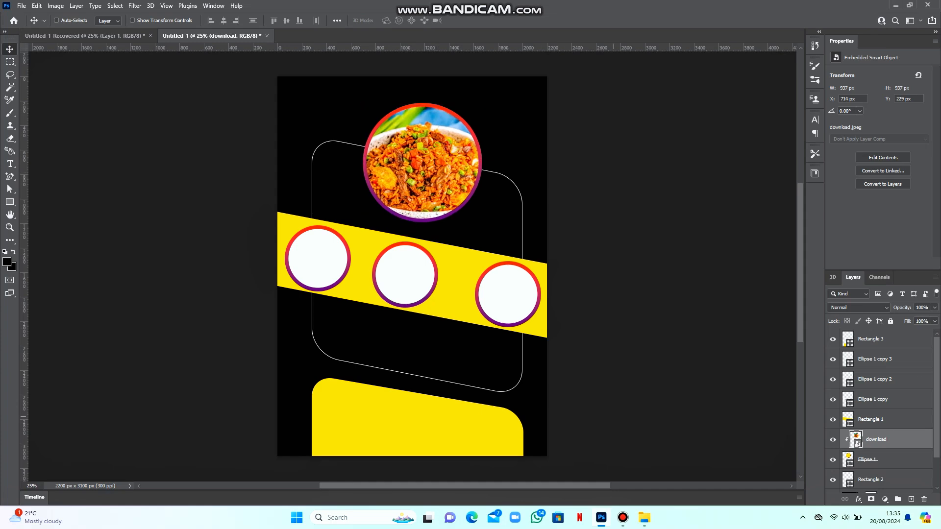
left_click(644, 518)
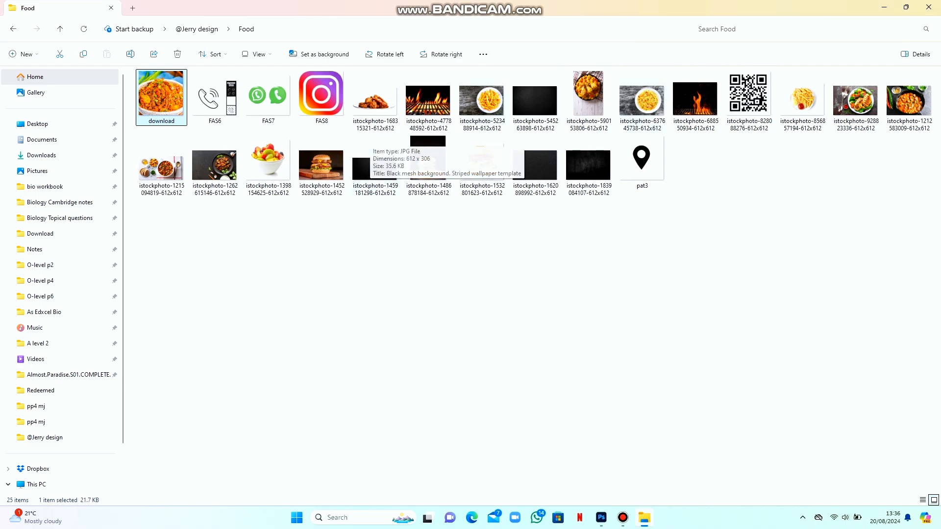
Drop the istockphoto burger photo onto the canvas over the middle circle
left_click_drag(321, 164, 447, 302)
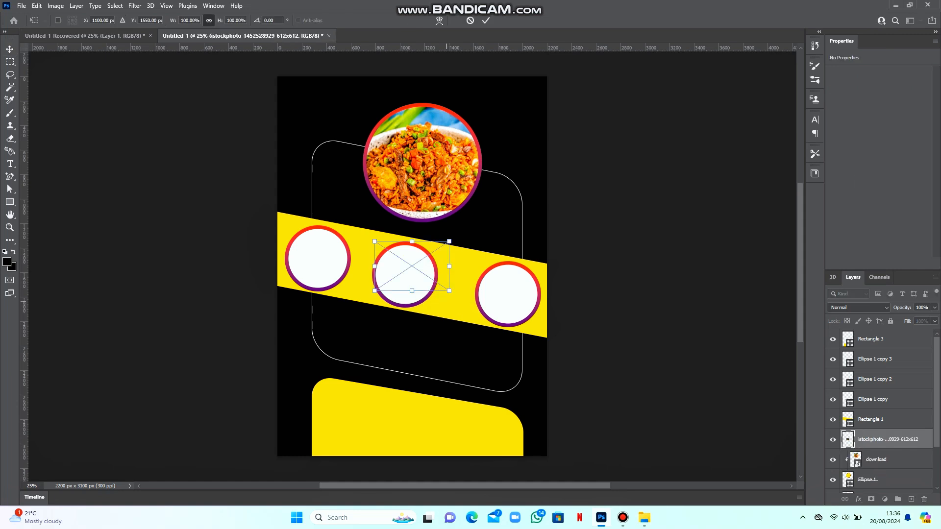
Place the burger photo above Ellipse 1 copy 3, clip it, and centre it in the right-hand circle
left_click_drag(411, 266, 480, 219)
key("Return")
right_click(516, 285)
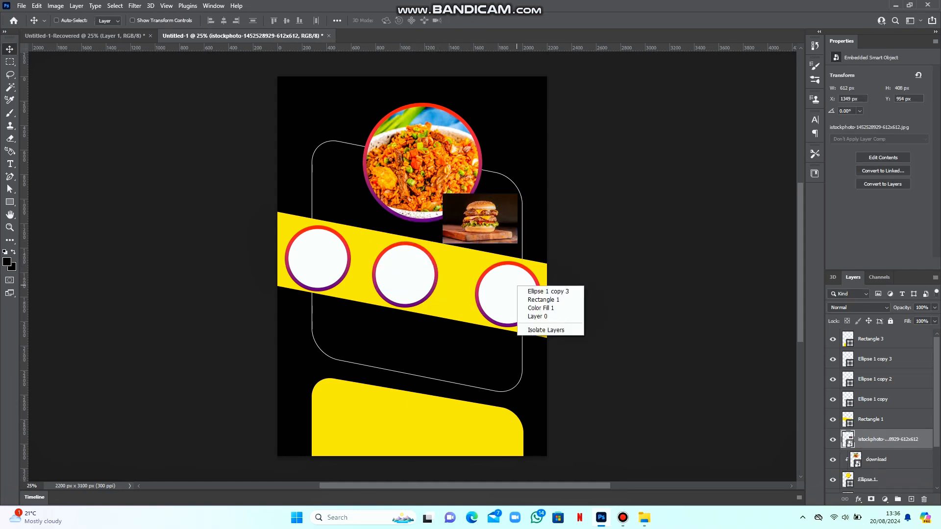
left_click(529, 290)
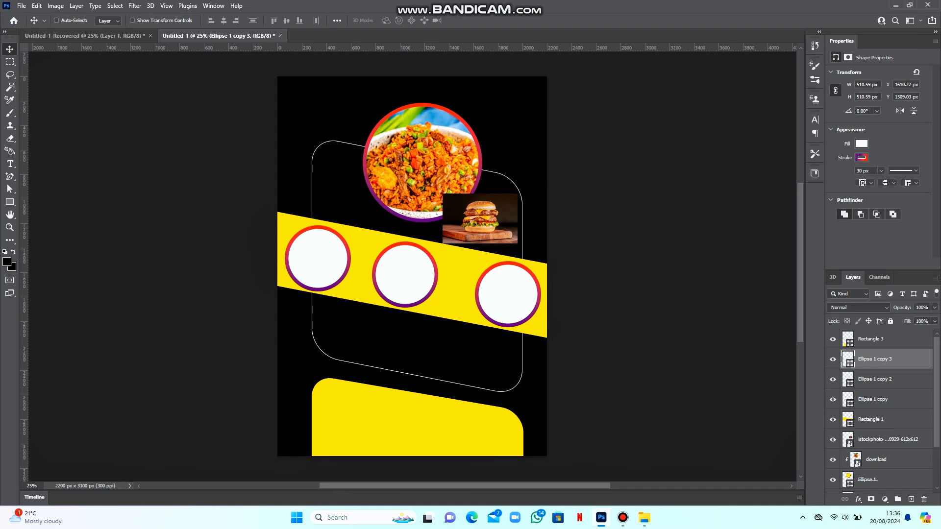
left_click_drag(887, 439, 887, 351)
left_click_drag(501, 230, 522, 292)
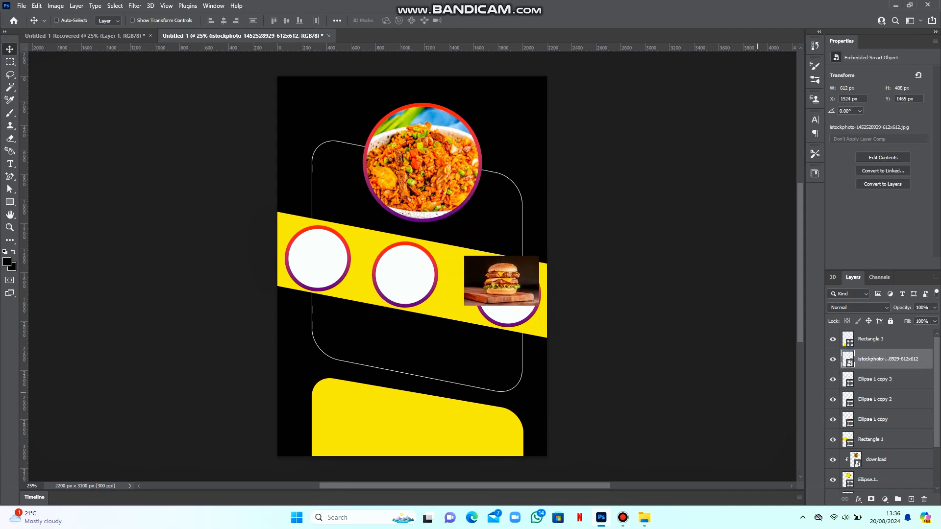
key("ctrl+alt+g")
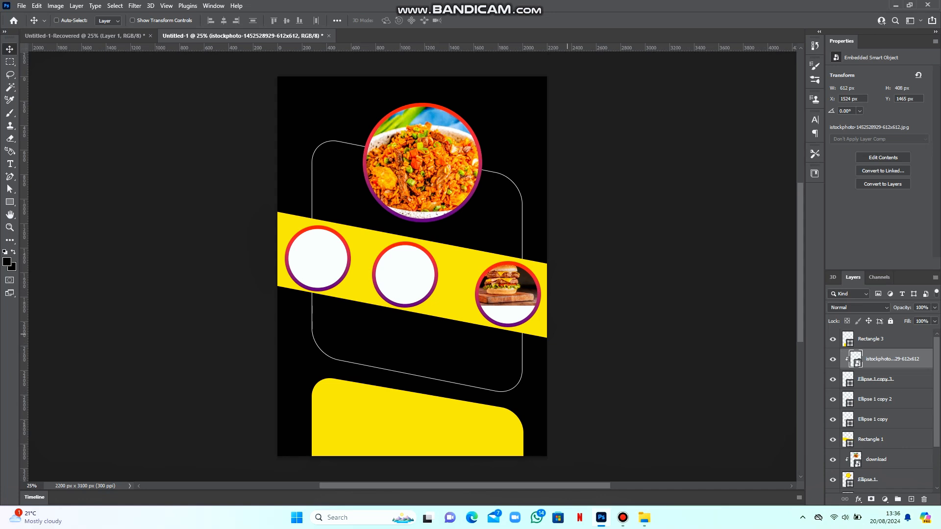
left_click_drag(533, 278, 539, 297)
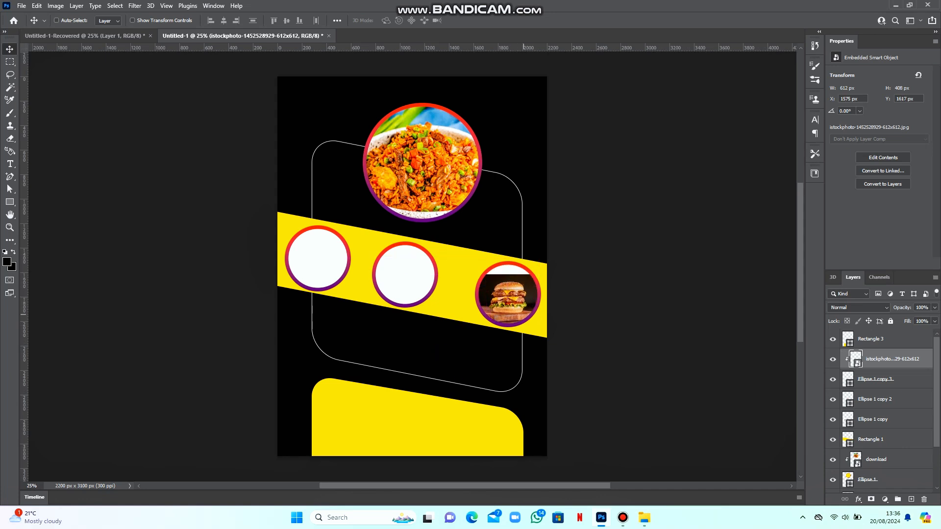
Fill Ellipse 1 copy 3 with dark brown 201209, sampled from the burger's background
left_click(886, 379)
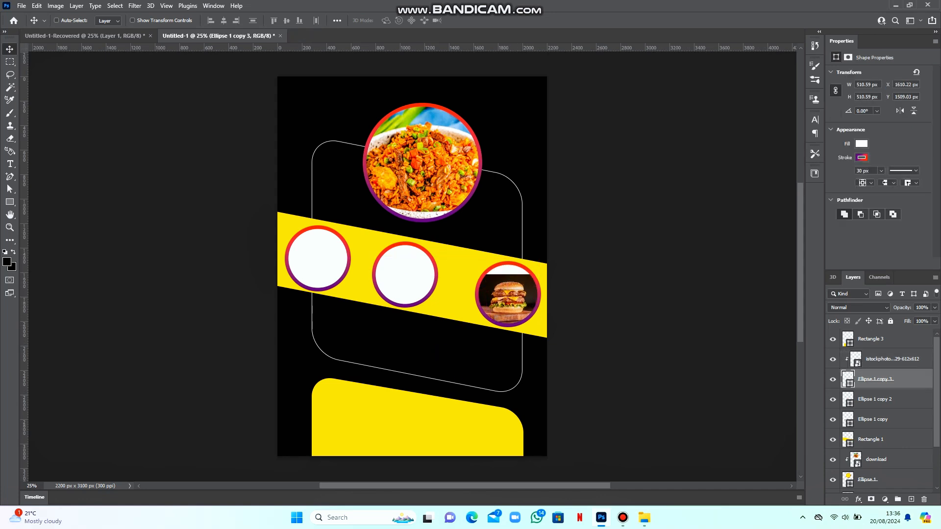
left_click(860, 144)
left_click(927, 162)
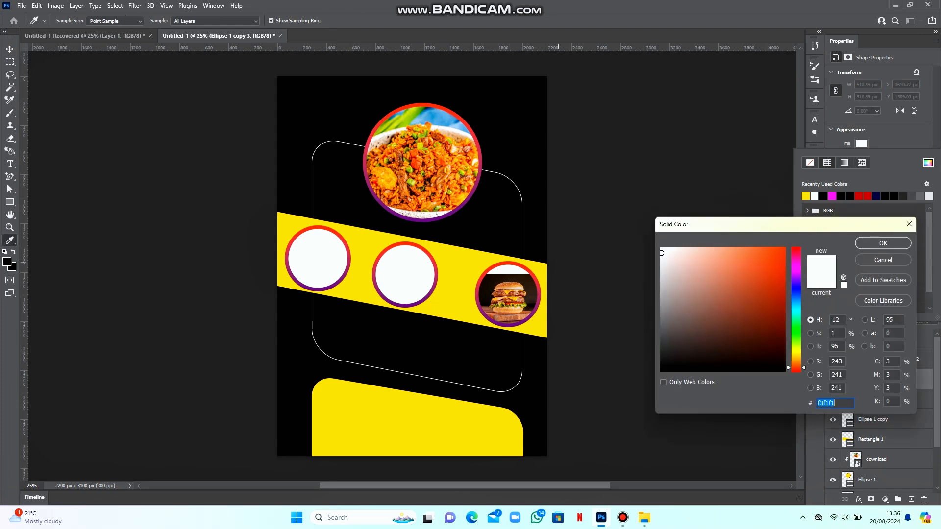
left_click(524, 283)
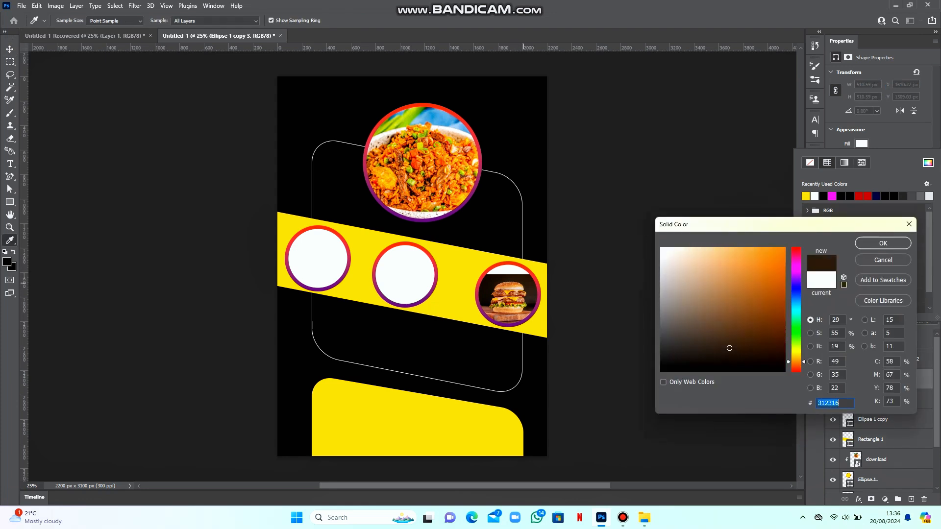
key("Return")
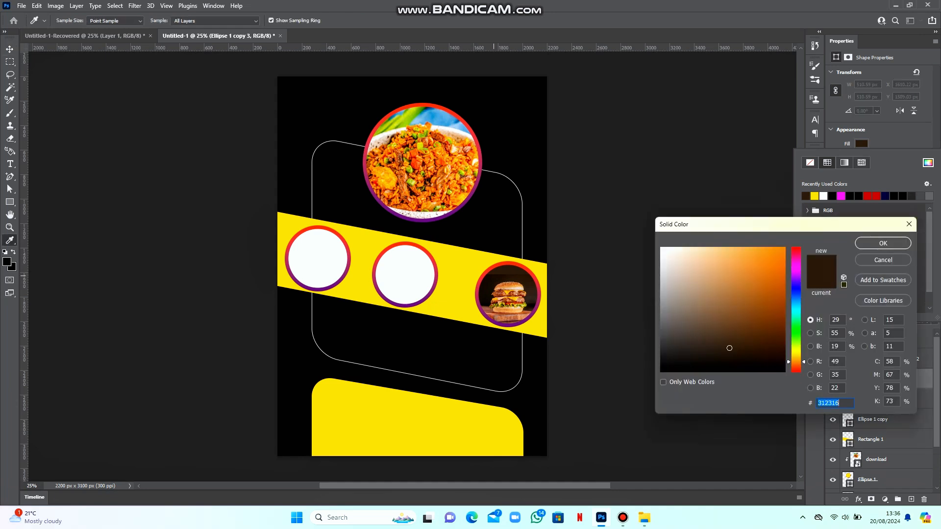
left_click_drag(729, 347, 749, 357)
left_click(882, 243)
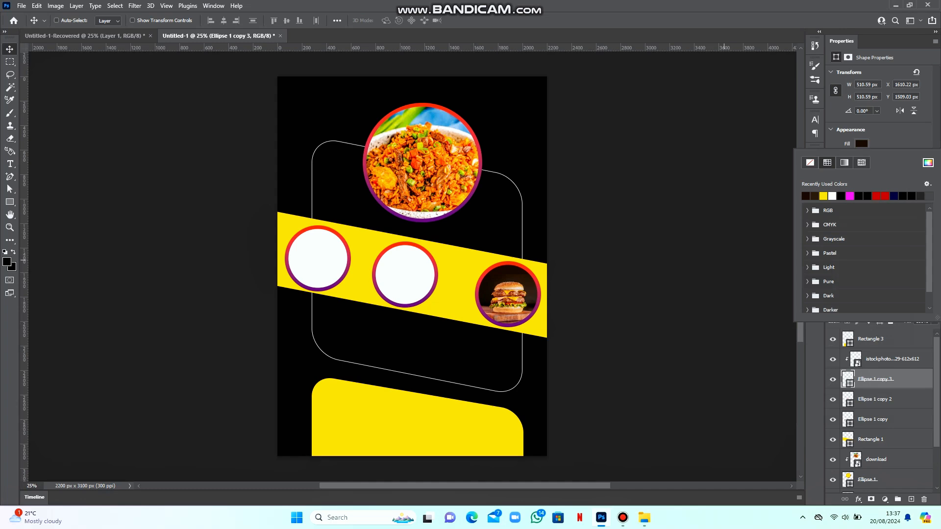
mouse_move(643, 518)
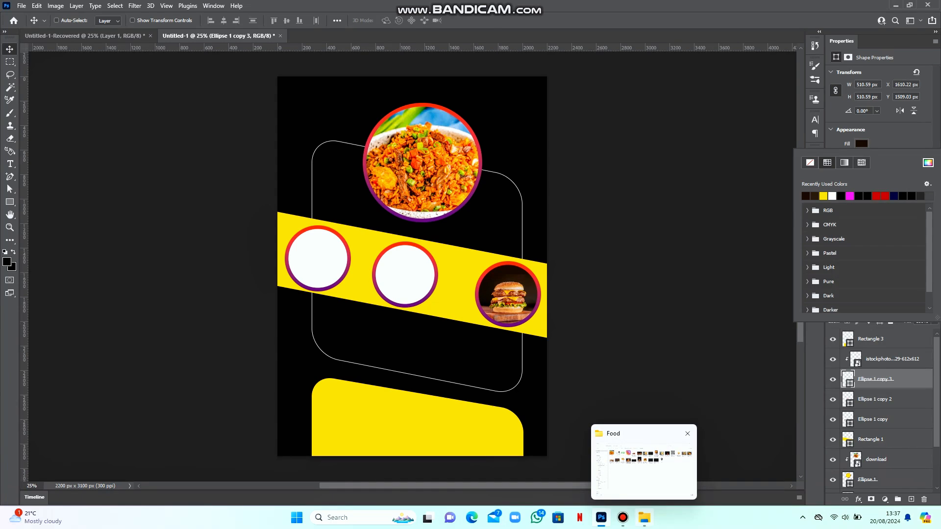
key("Escape")
right_click(316, 264)
Place the chicken salad photo and clip it to the Ellipse 1 copy left circle
left_click(343, 270)
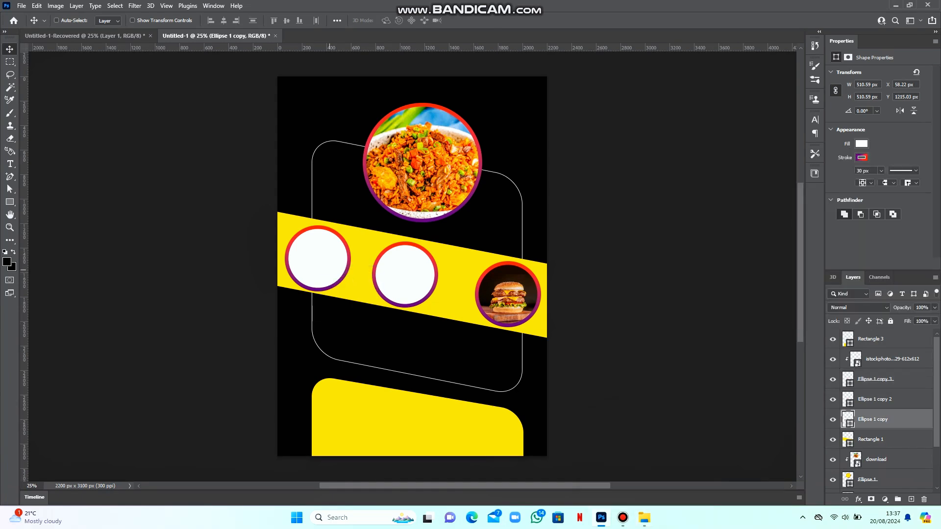
left_click(643, 514)
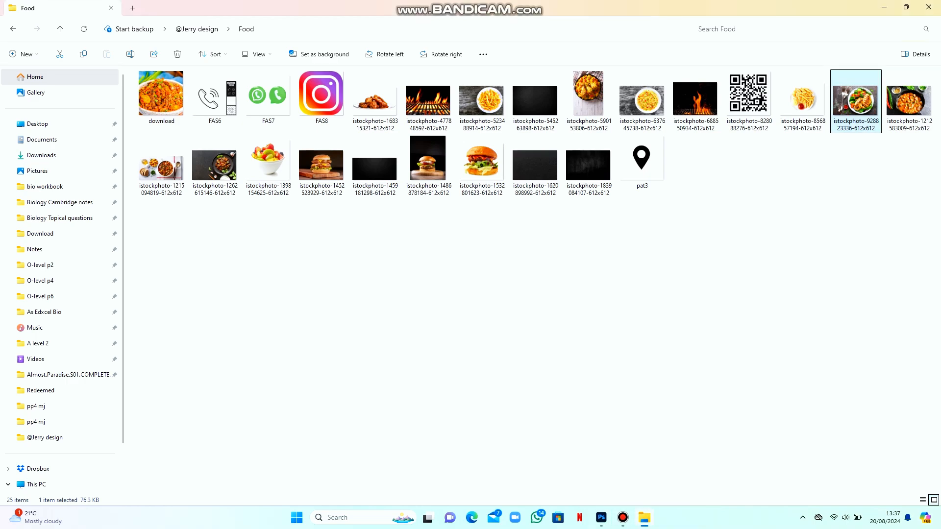
left_click_drag(855, 100, 323, 253)
key("Return")
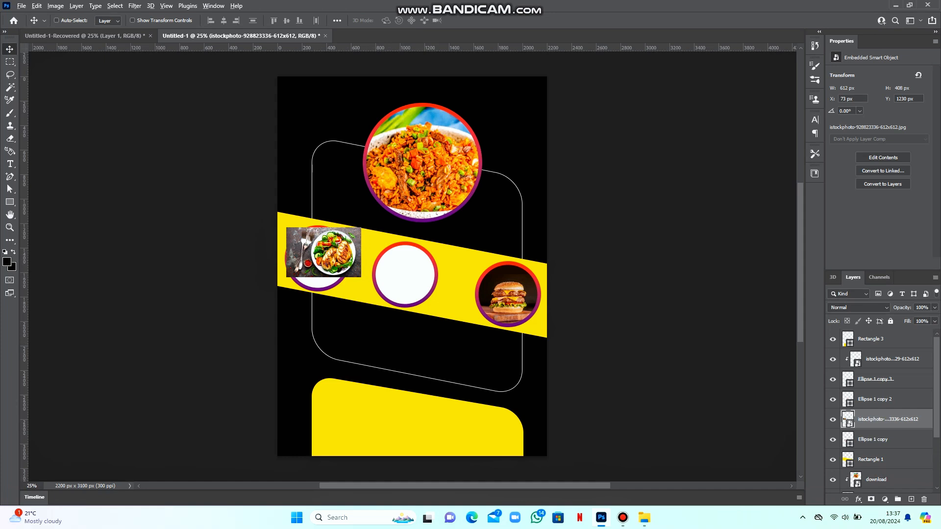
key("ctrl+alt+g")
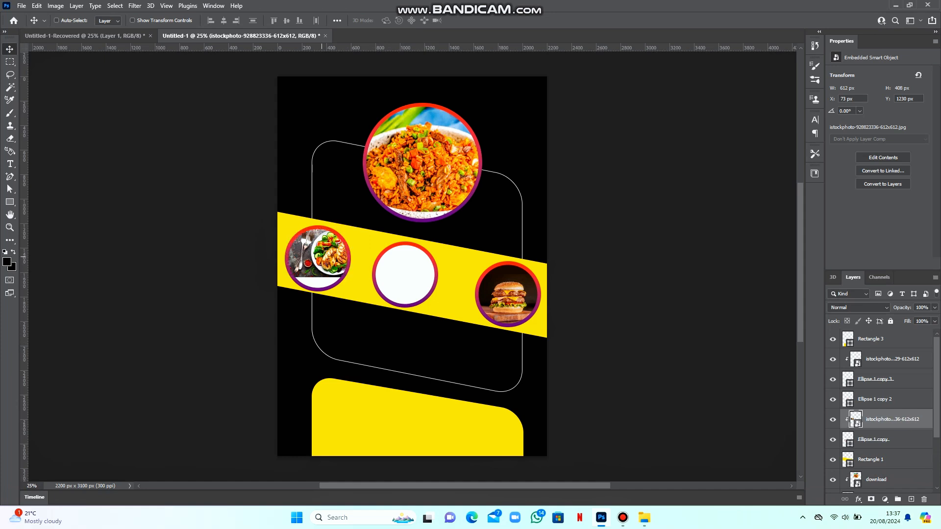
Enlarge the chicken photo to about 125% and position it within the left circle
left_click_drag(323, 253, 359, 227)
key("ctrl+t")
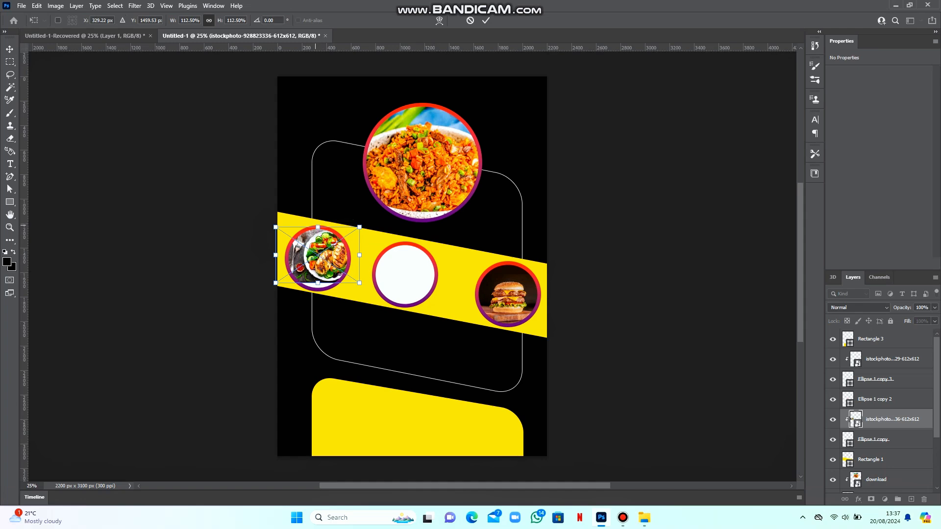
left_click_drag(317, 255, 311, 258)
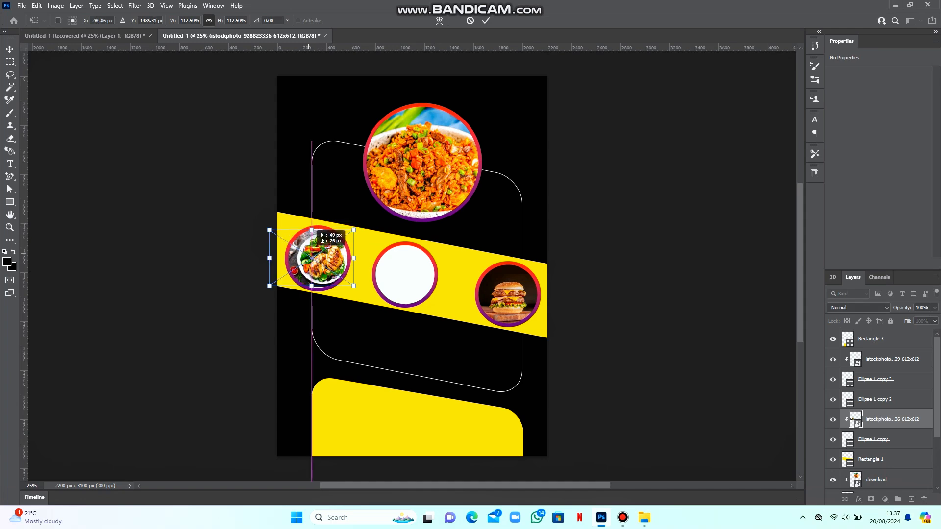
left_click_drag(353, 230, 355, 226)
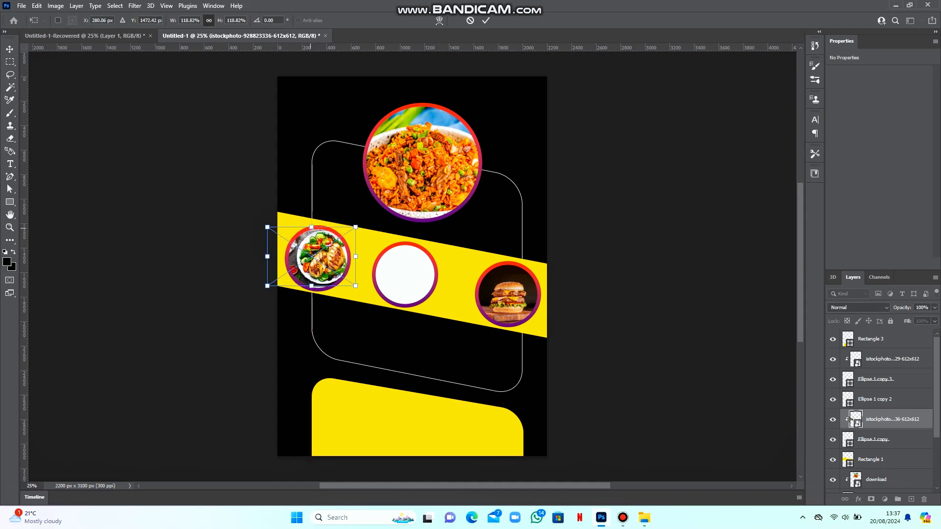
key("ctrl+plus")
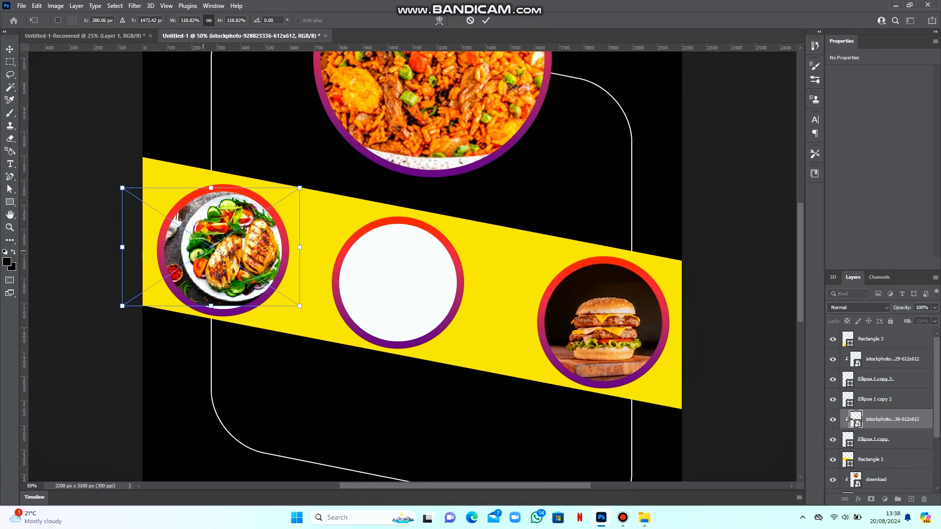
left_click_drag(202, 251, 196, 251)
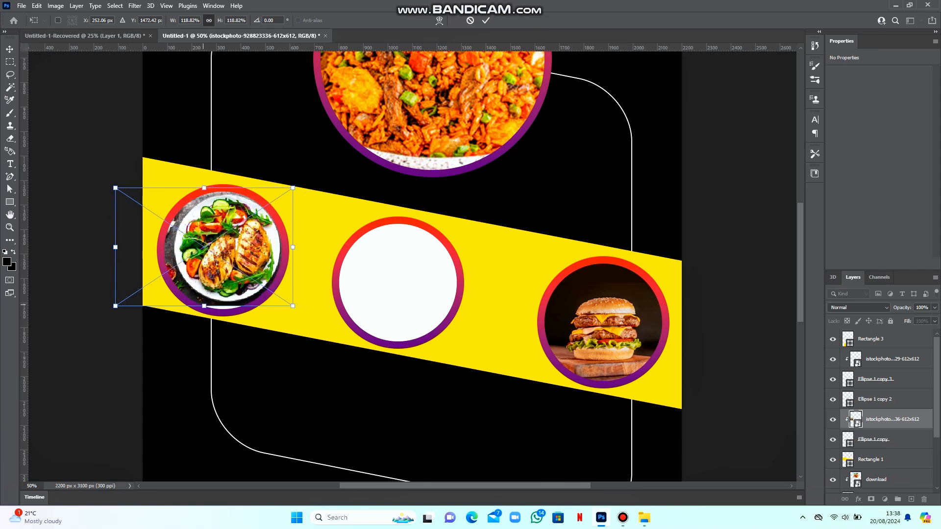
left_click_drag(203, 305, 204, 312)
left_click_drag(221, 274, 217, 274)
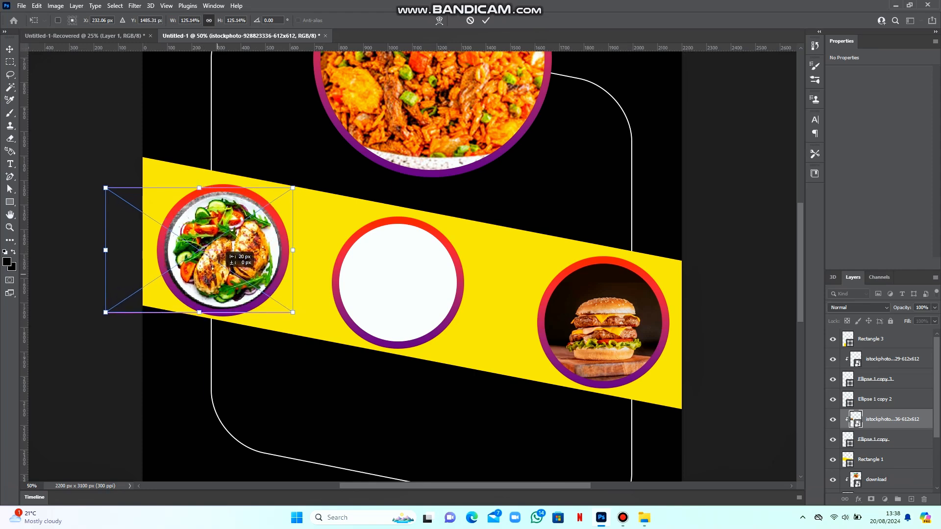
key("Return")
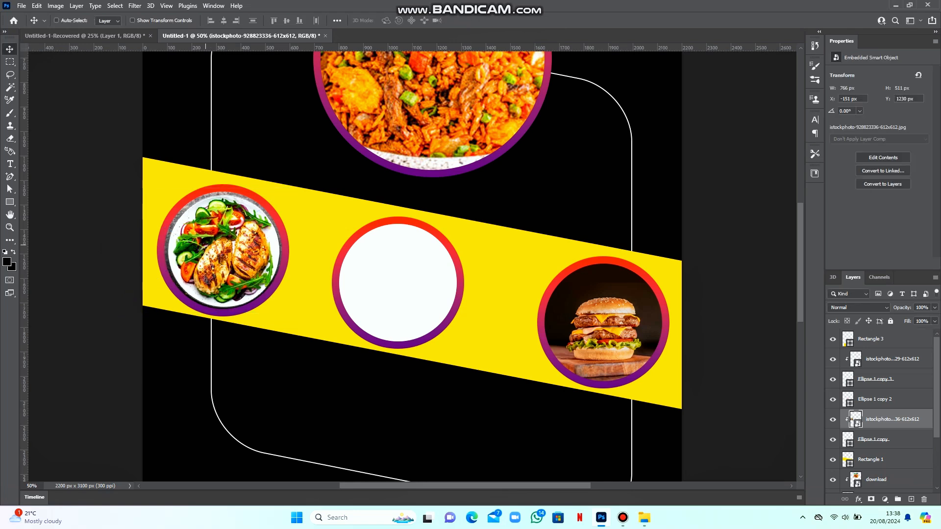
key("ctrl+minus")
key("ctrl+minus")
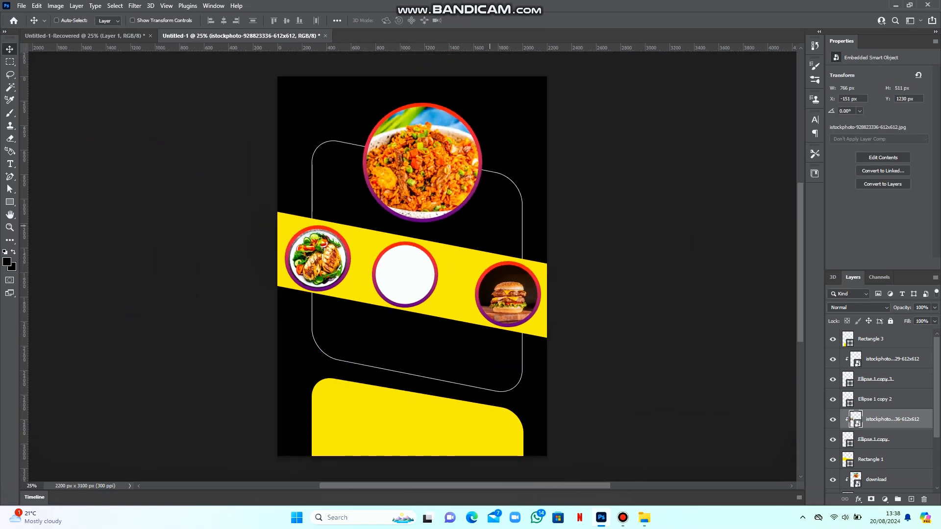
right_click(396, 282)
left_click(421, 287)
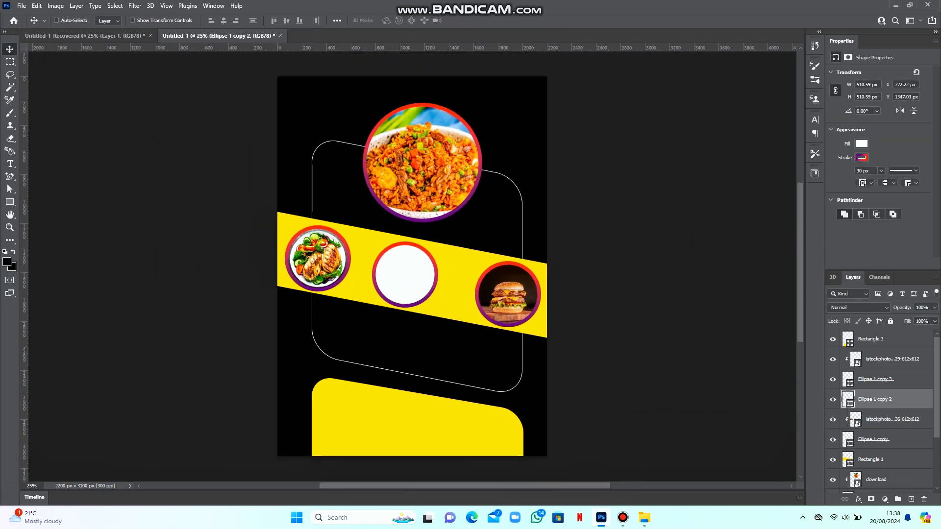
Place the potatoes-and-stew photo and clip it to the Ellipse 1 copy 2 middle circle
mouse_move(644, 517)
left_click(642, 458)
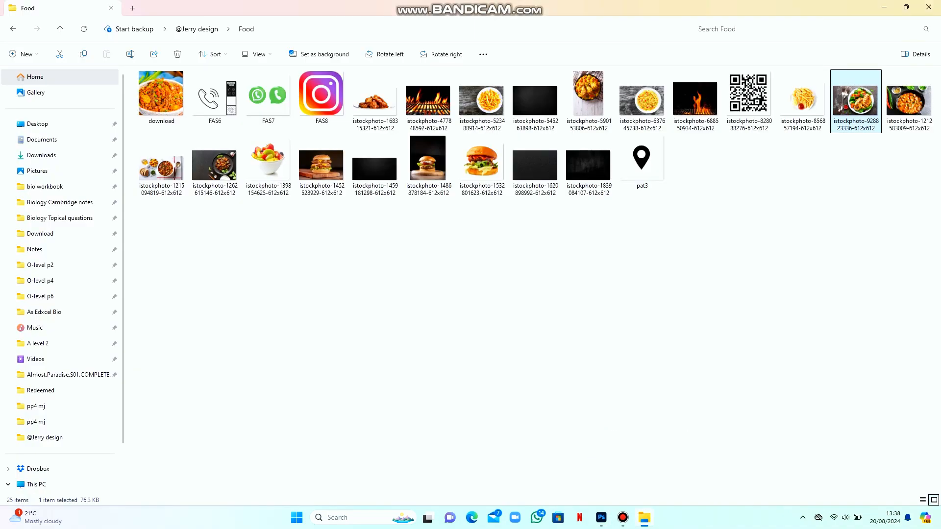
left_click_drag(161, 164, 387, 264)
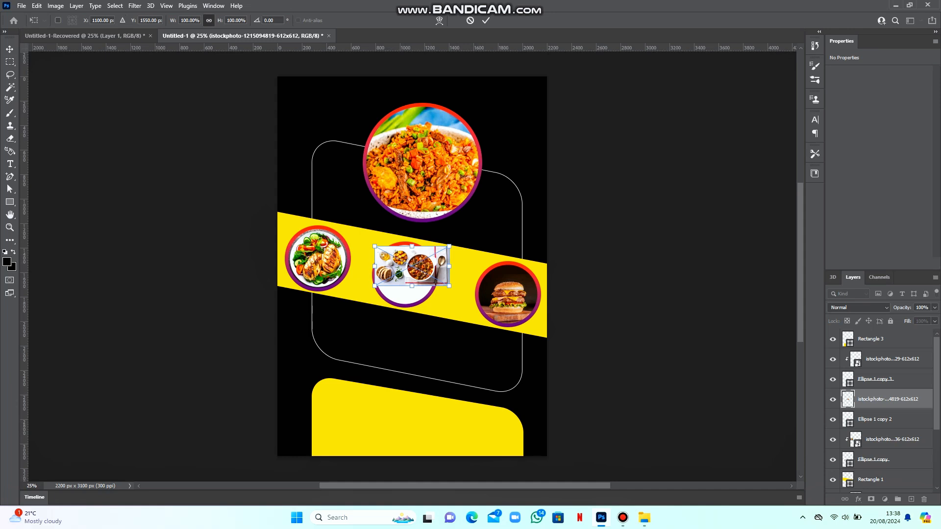
key("Return")
key("ctrl+alt+g")
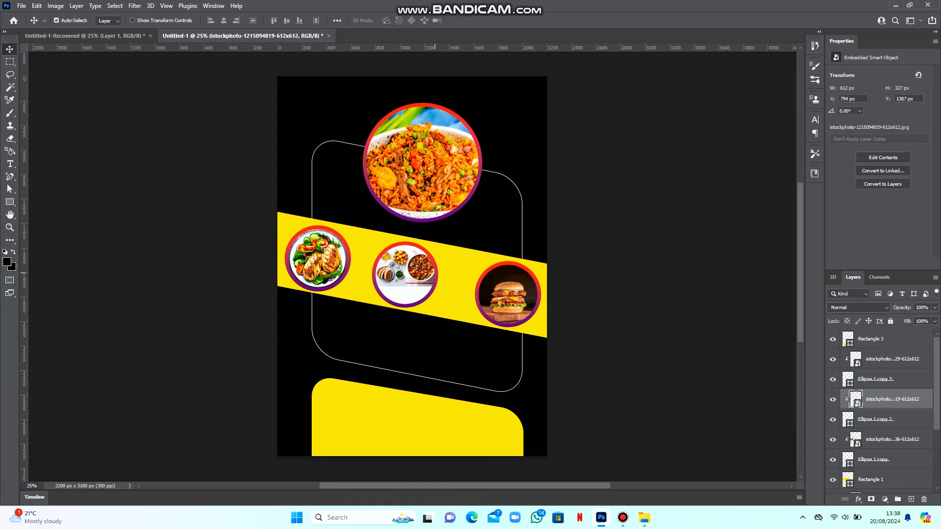
Enlarge the stew photo to about 152% and shift it slightly left within the circle
key("ctrl+t")
left_click_drag(412, 246, 402, 272)
key("ctrl+plus")
key("ctrl+plus")
key("ctrl+plus")
key("ctrl+plus")
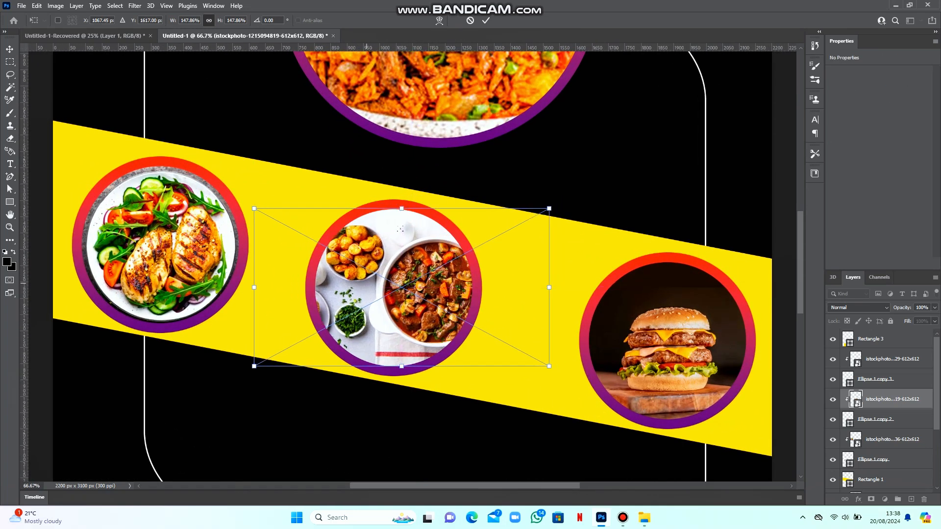
left_click_drag(401, 205, 401, 199)
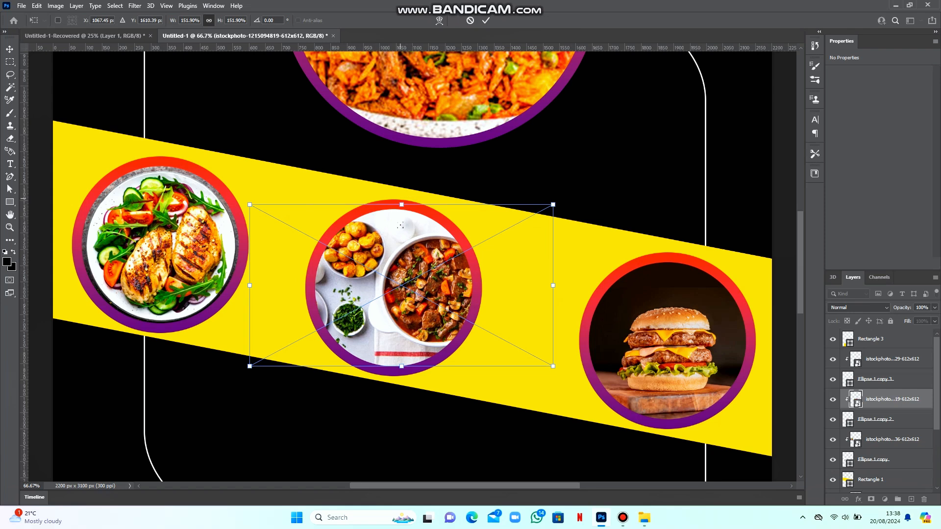
left_click_drag(400, 276, 394, 276)
key("Return")
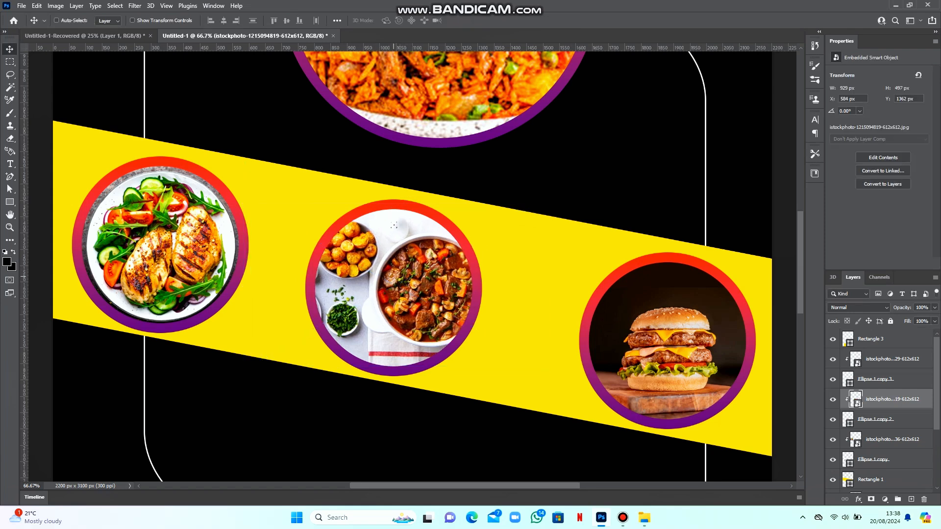
key("ctrl+minus")
key("ctrl+minus")
key("ctrl+minus")
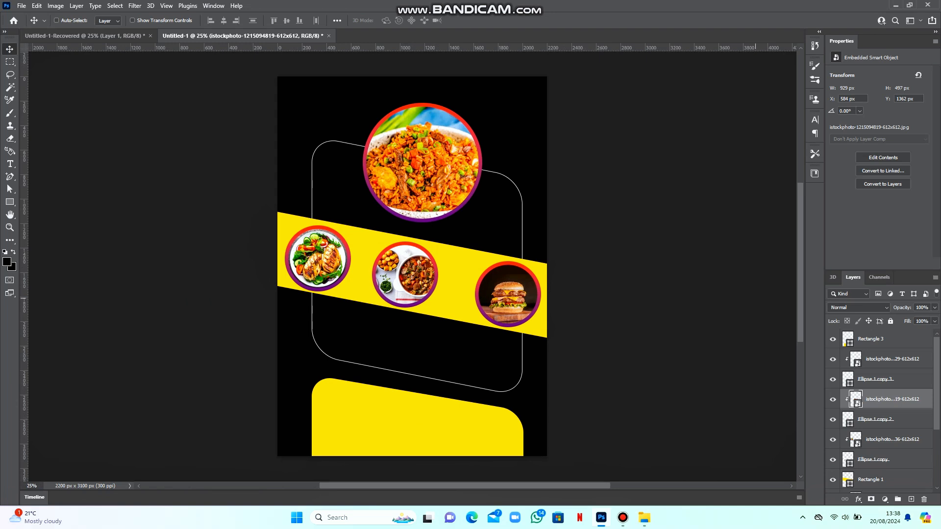
scroll(411, 267, "down", 1)
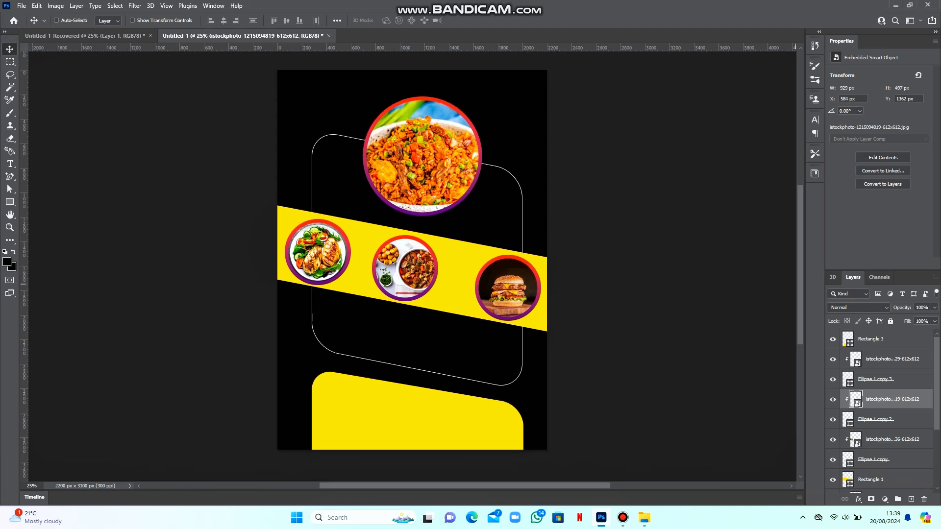
Type 'FREESATE RESTAURANT' below the band in Berlin Sans FB Demi Bold
key("t")
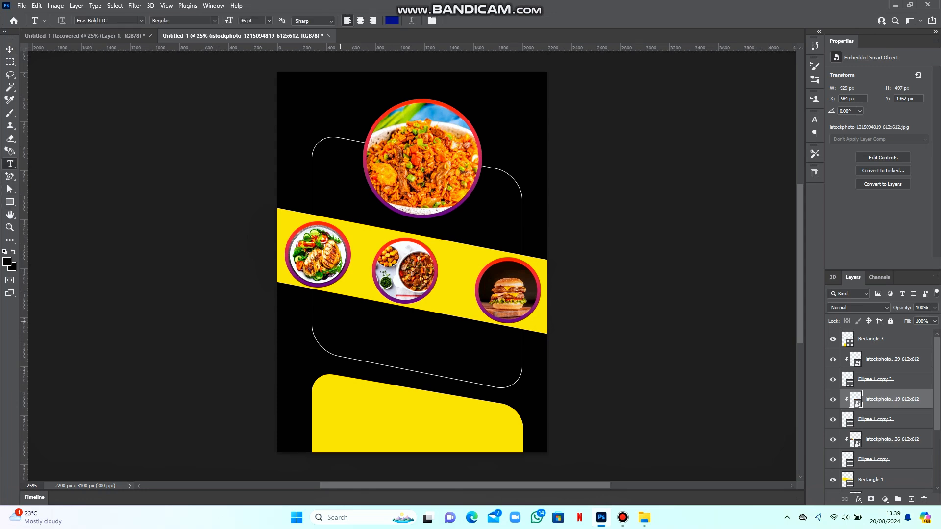
left_click(340, 321)
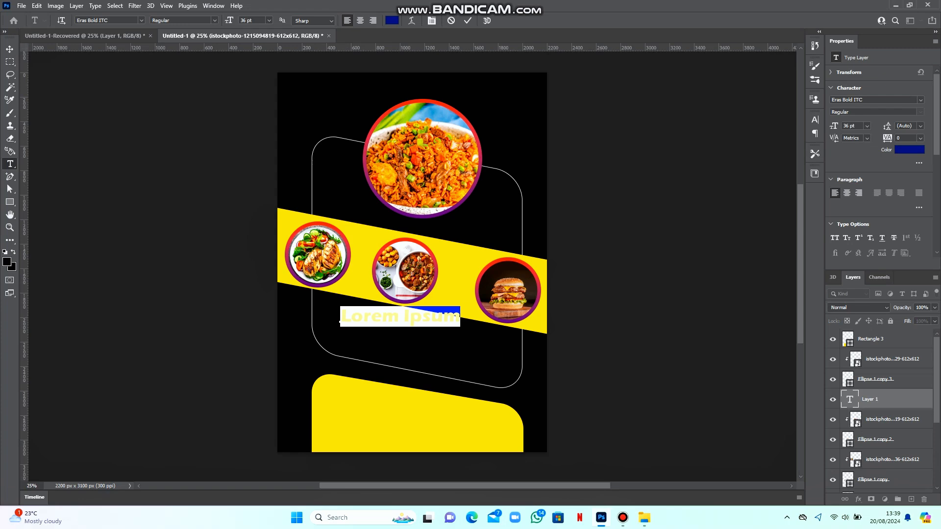
left_click(141, 20)
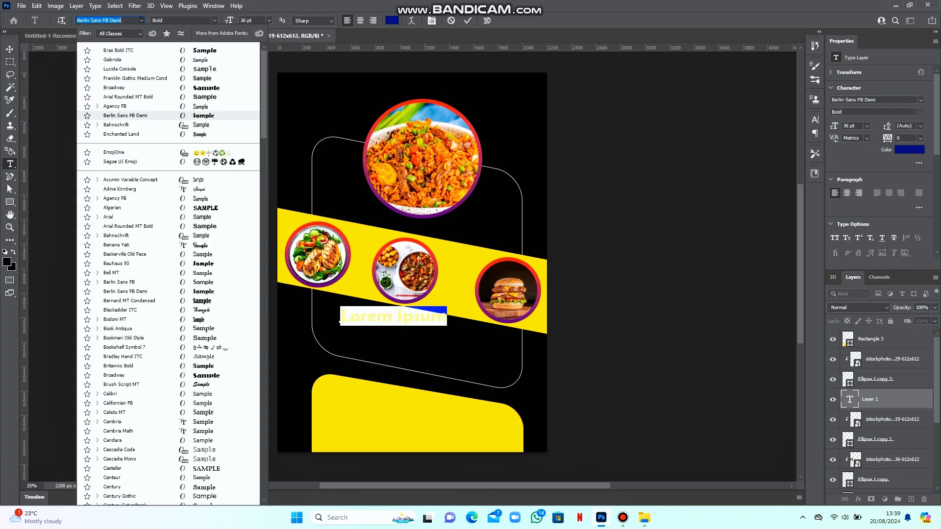
left_click(125, 115)
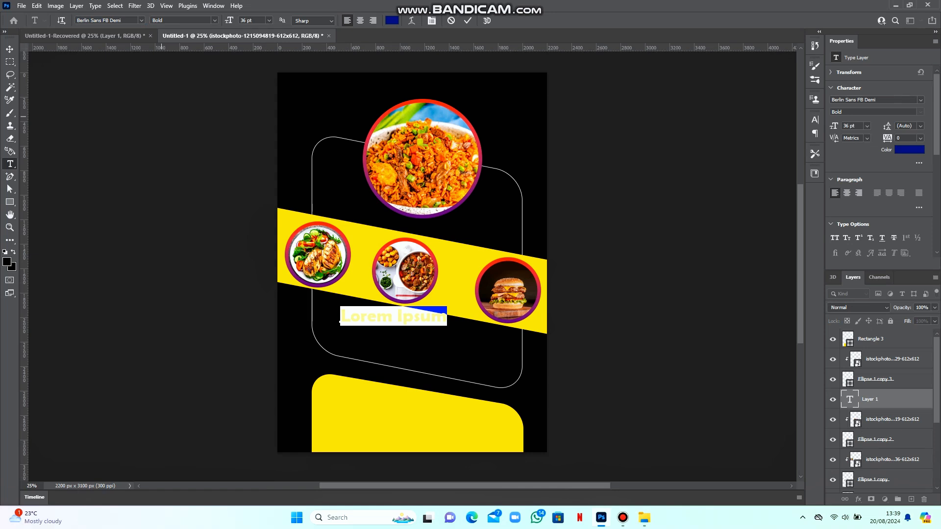
type("FREESATE")
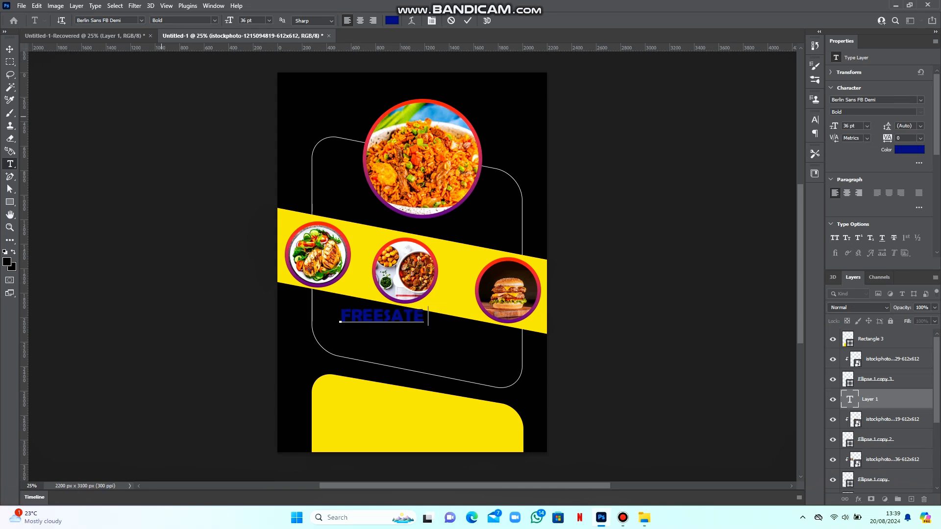
type(" RESTAUR")
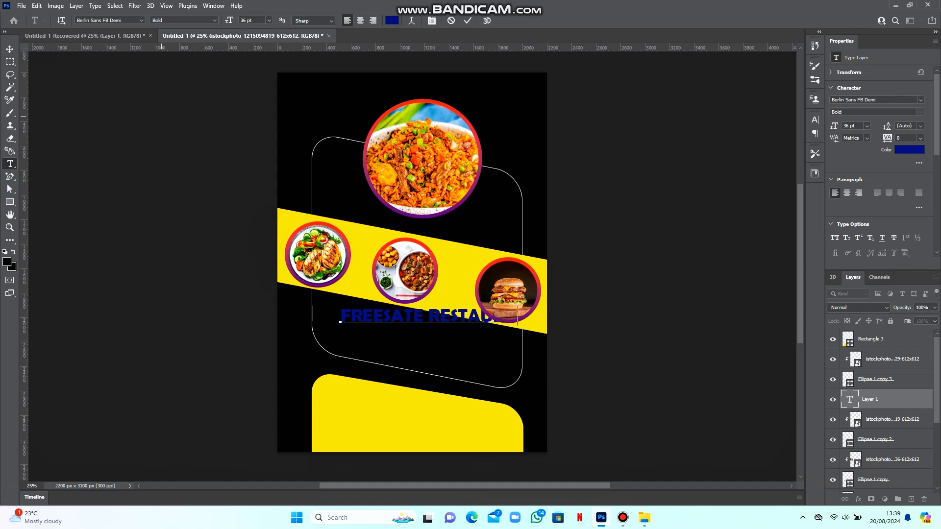
type("ANT")
left_click(467, 21)
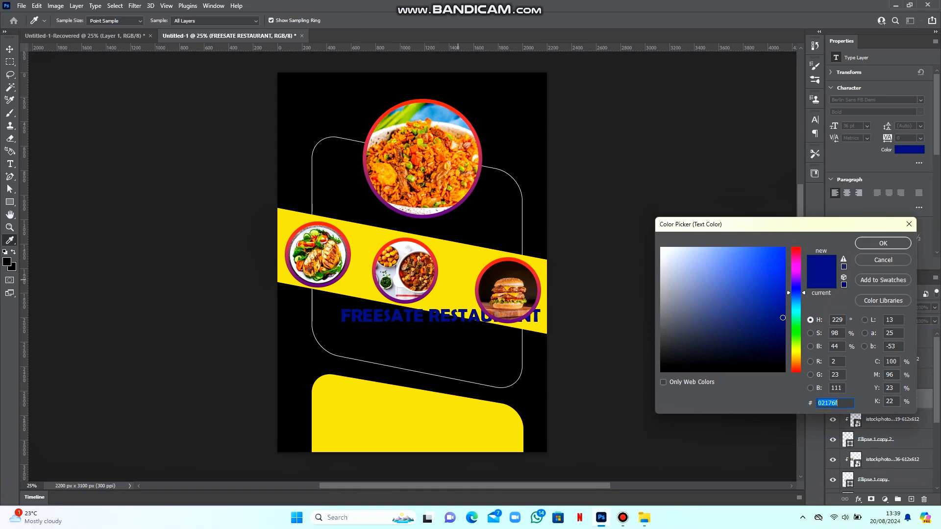
Colour the title with the poster's sampled yellow and move it down-left under the band
left_click(457, 280)
key("Return")
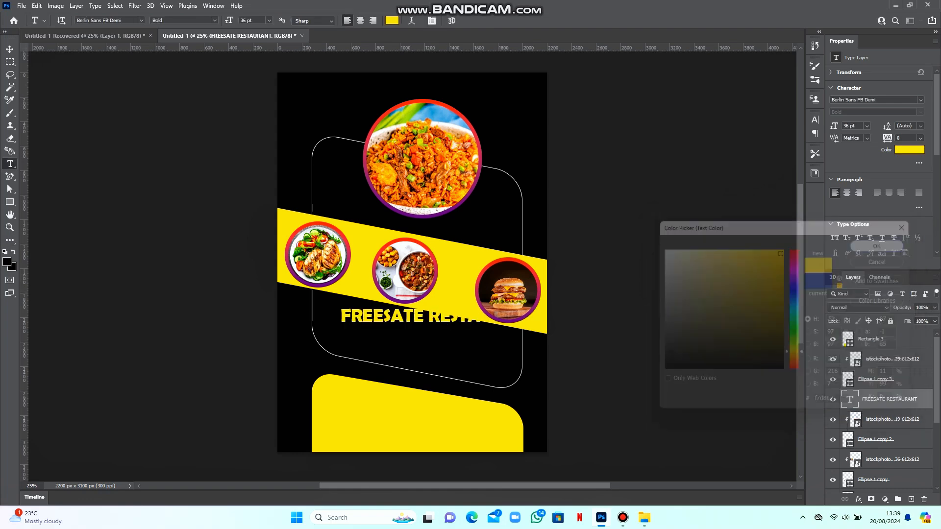
key("v")
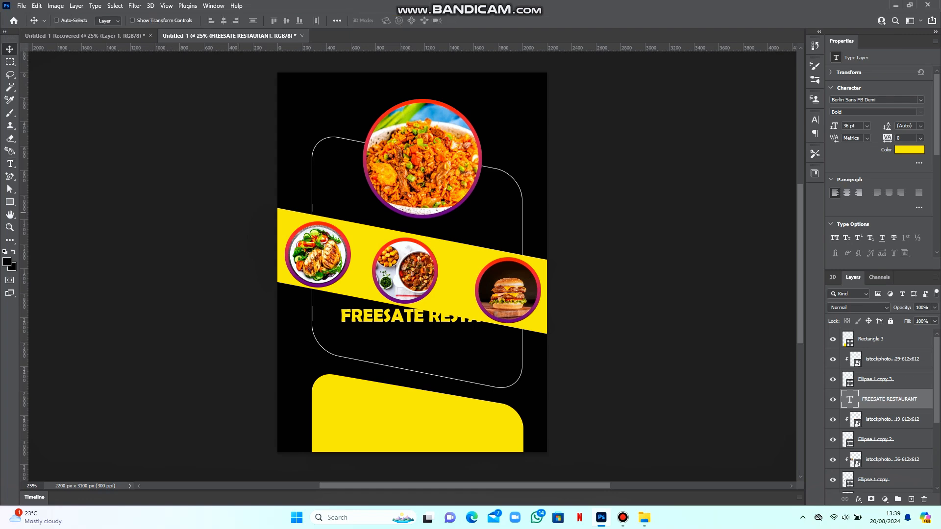
left_click_drag(366, 316, 338, 329)
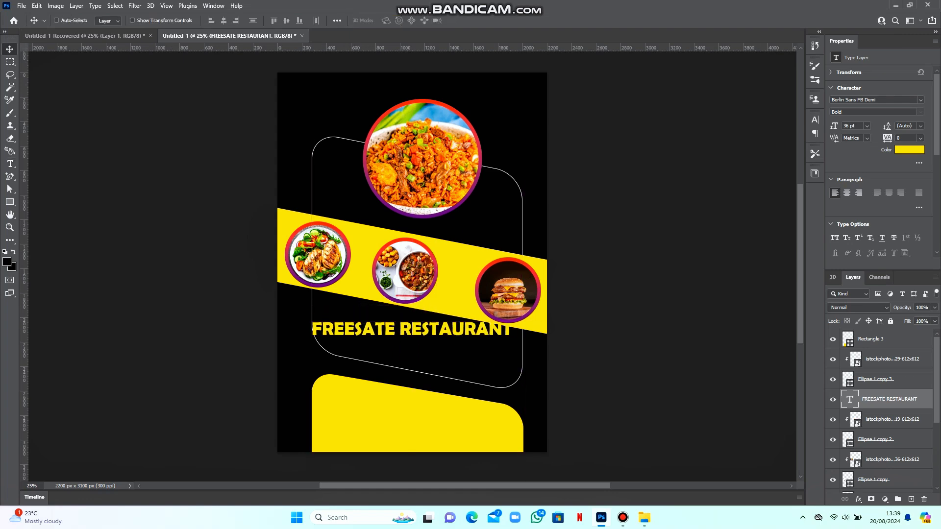
Convert the title to a smart object and skew it about 10° downward to the right
right_click(872, 399)
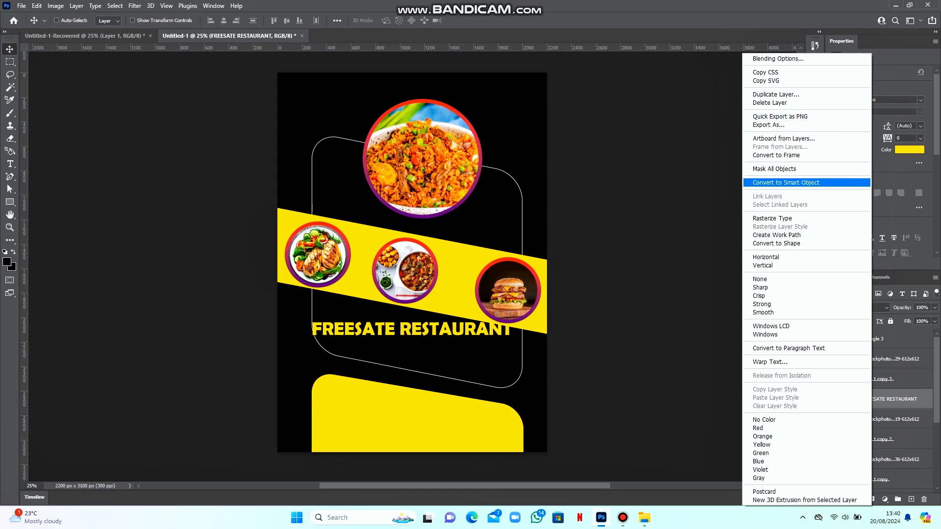
left_click(786, 182)
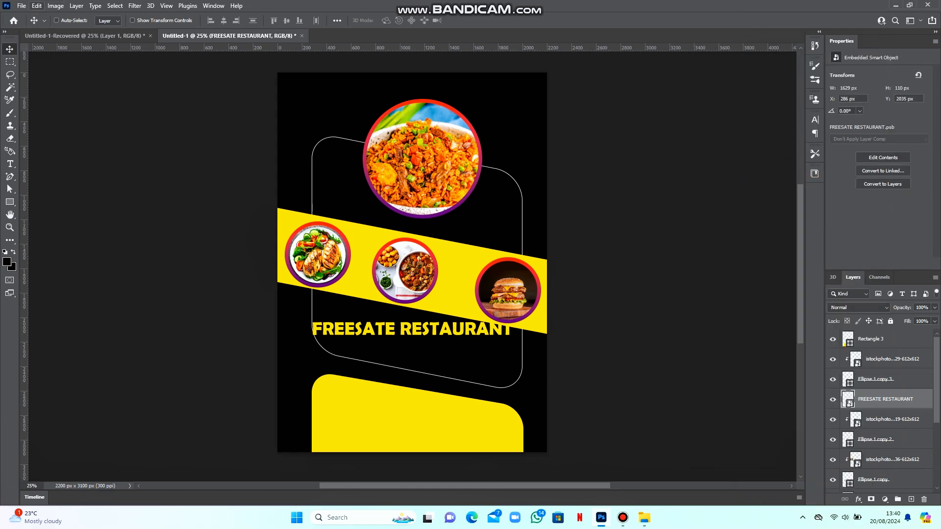
left_click(37, 6)
mouse_move(52, 229)
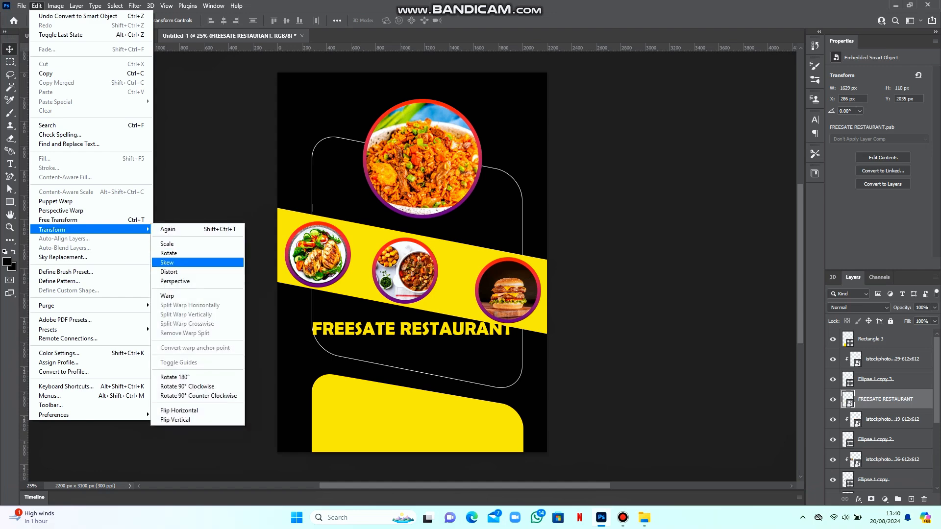
left_click(175, 281)
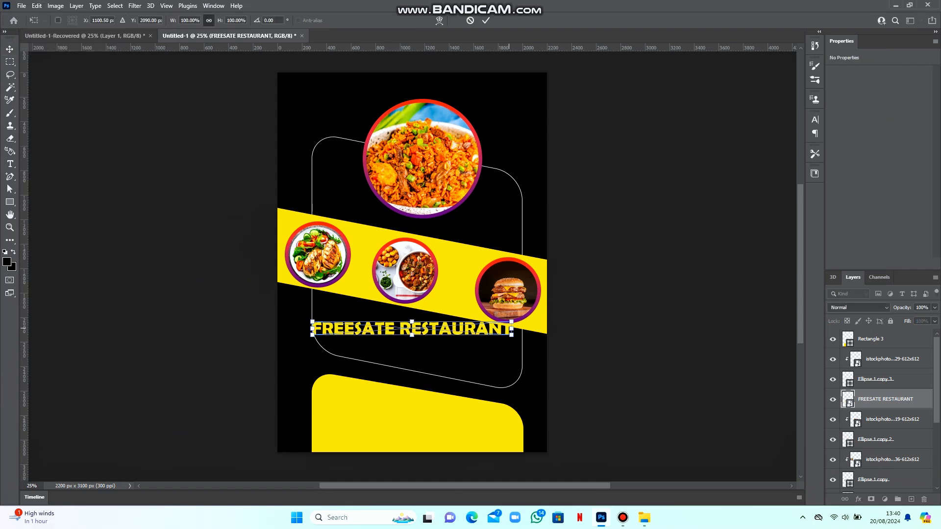
key("ctrl+plus")
key("ctrl+plus")
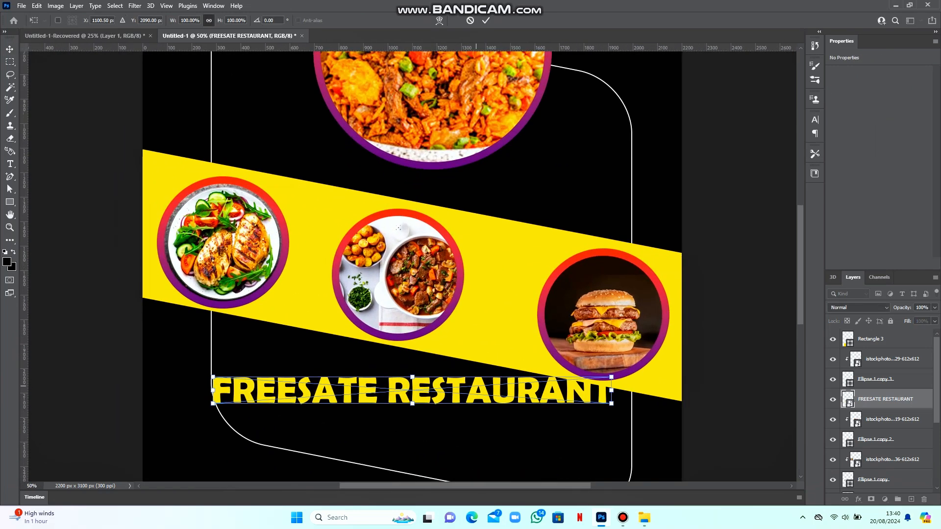
left_click_drag(611, 390, 612, 454)
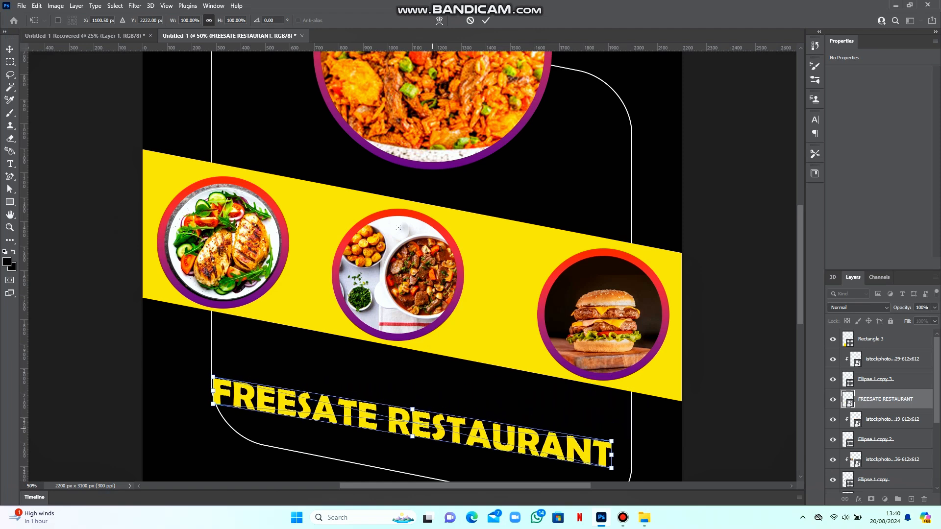
left_click_drag(473, 411, 473, 372)
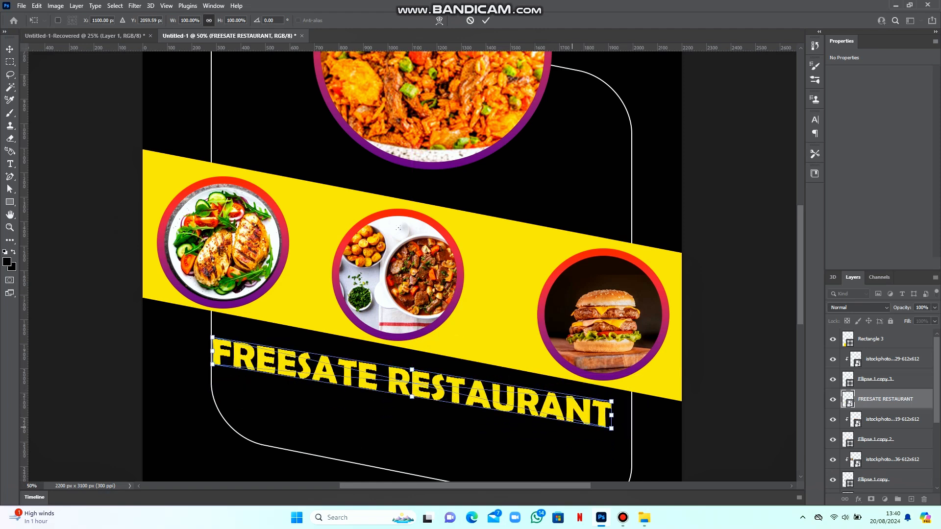
left_click_drag(613, 415, 612, 421)
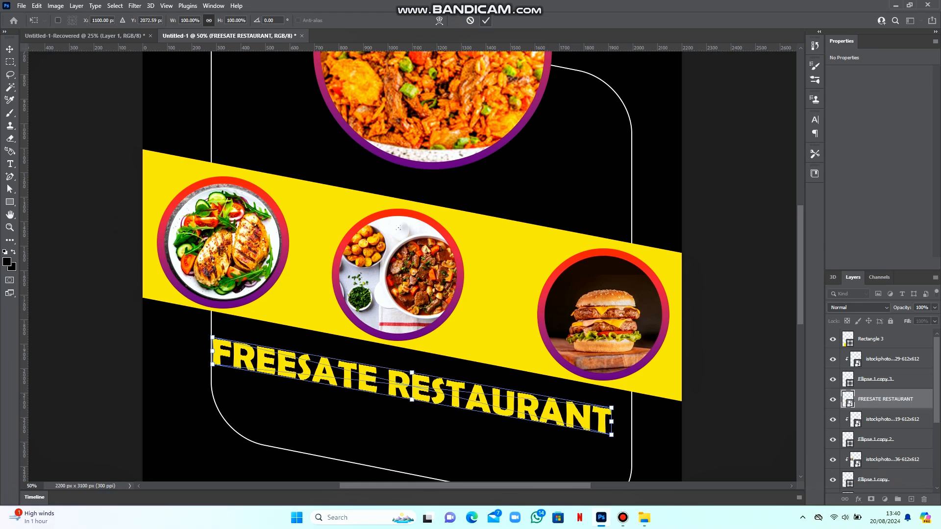
left_click(485, 20)
key("ctrl+minus")
key("ctrl+minus")
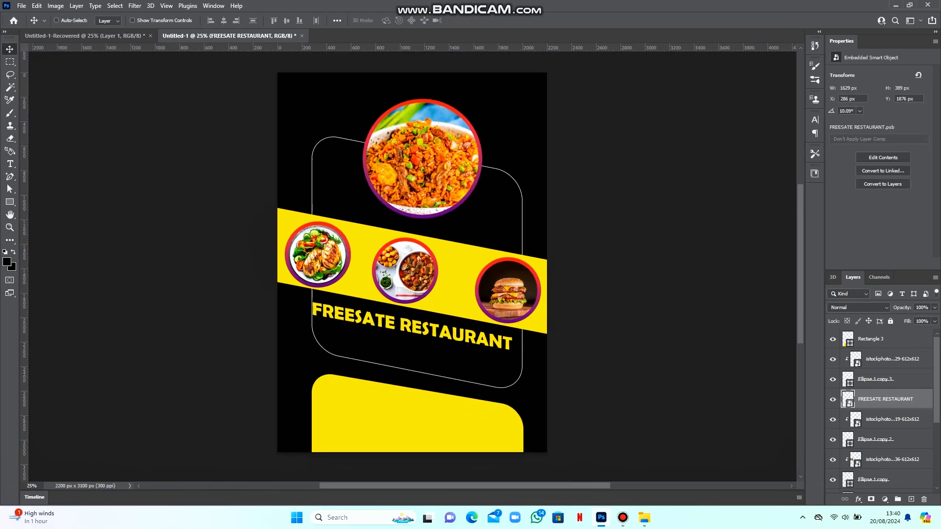
left_click_drag(387, 303, 392, 298)
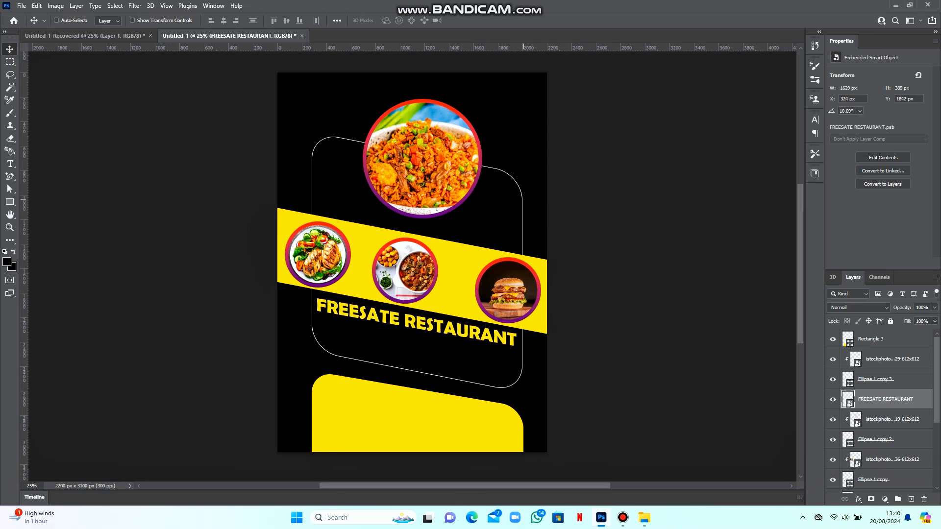
Move the white Rectangle 2 rounded outline slightly down
right_click(521, 193)
left_click(536, 196)
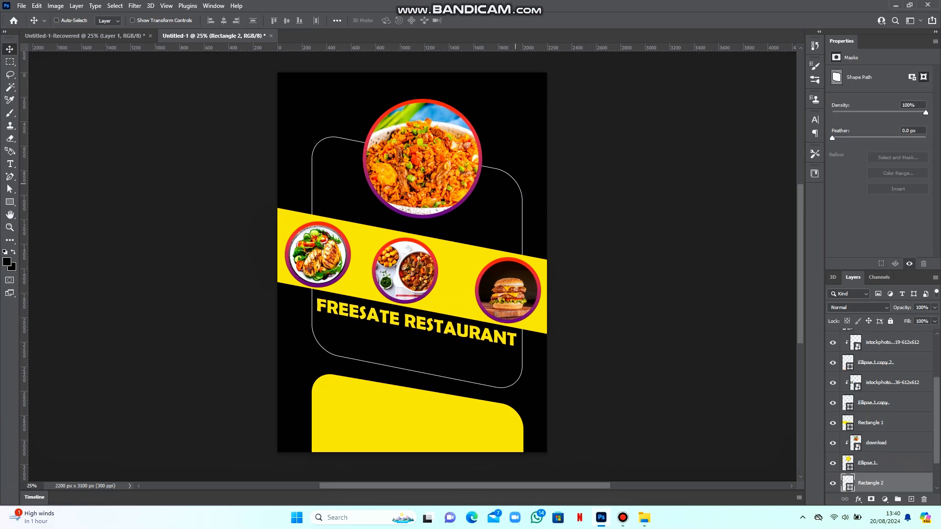
left_click_drag(515, 184, 515, 191)
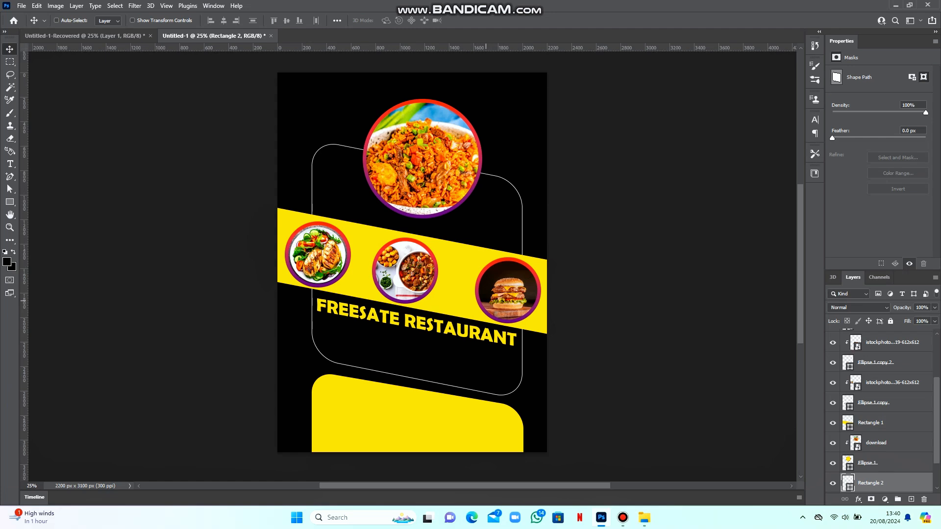
Perspective-transform the yellow Rectangle 3 panel so its top slopes down about 1.26° to the right
right_click(448, 412)
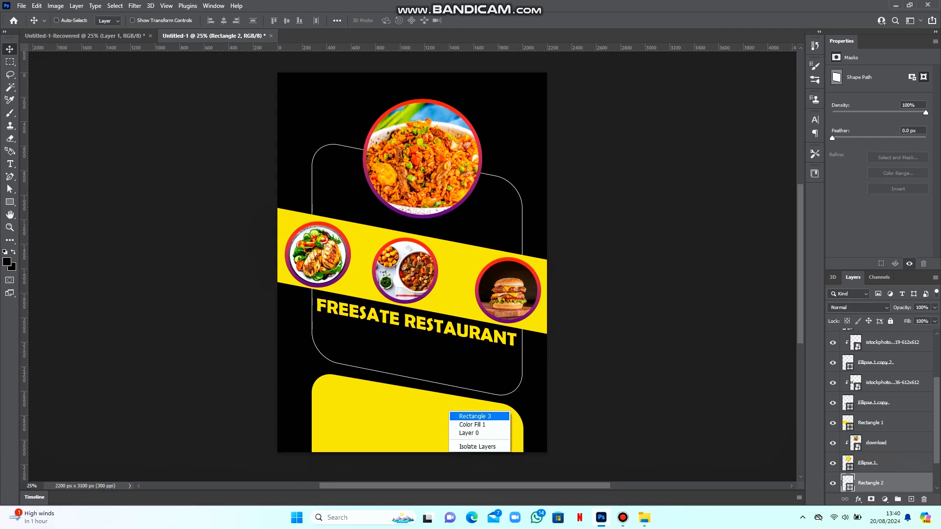
left_click(473, 416)
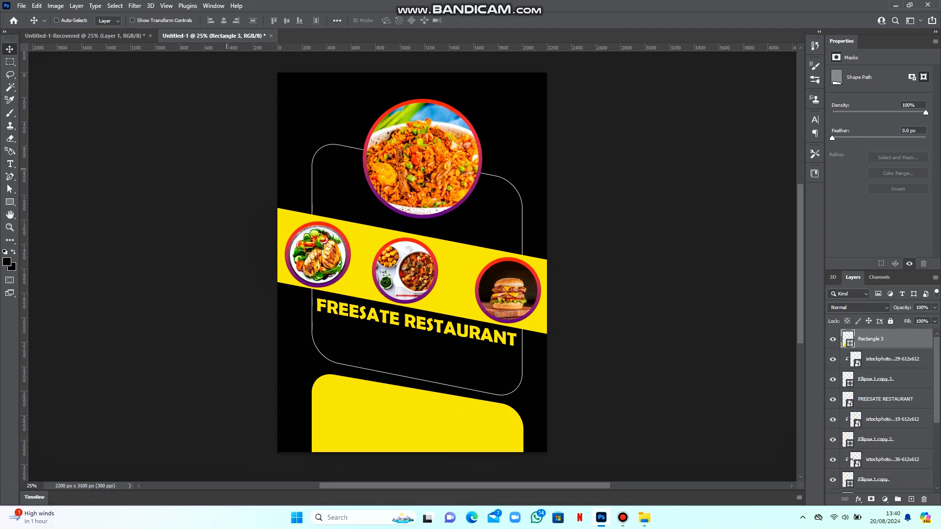
left_click(37, 6)
mouse_move(88, 229)
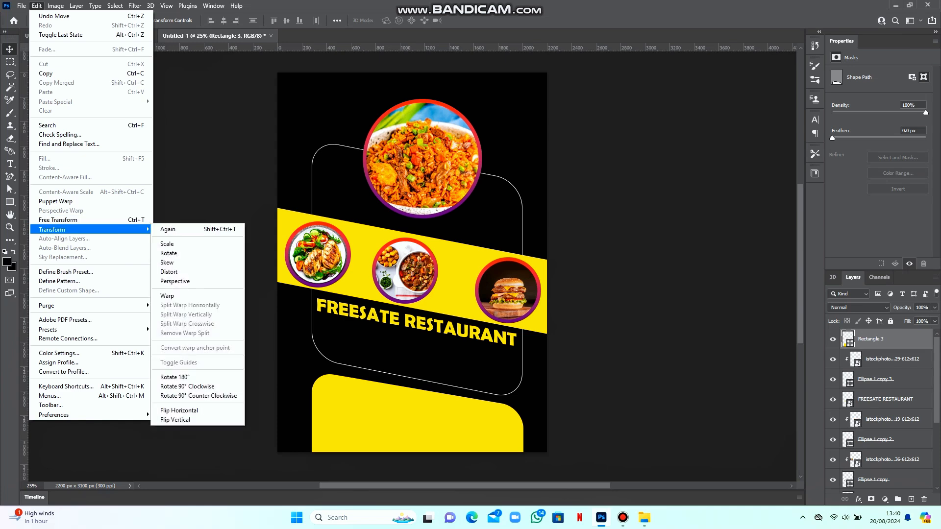
left_click(175, 281)
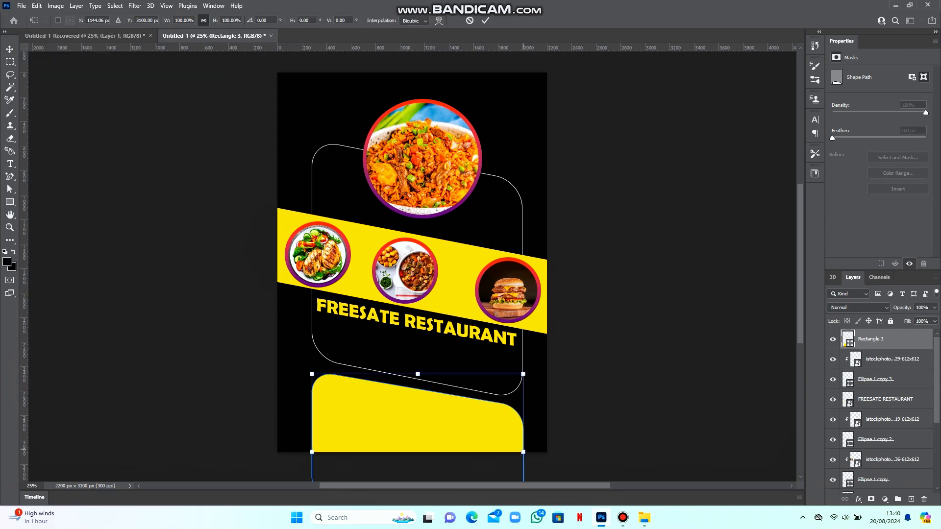
left_click_drag(523, 452, 522, 454)
key("ctrl+plus")
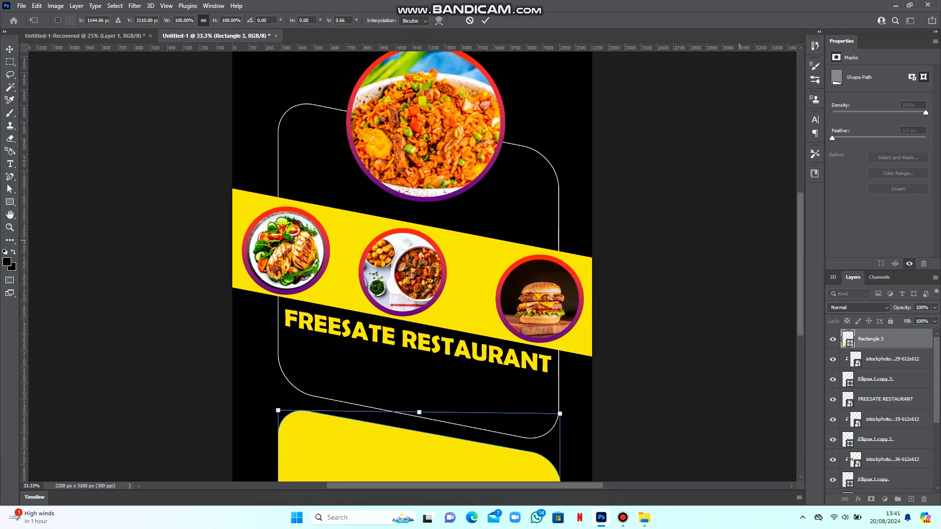
scroll(412, 266, "down", 2)
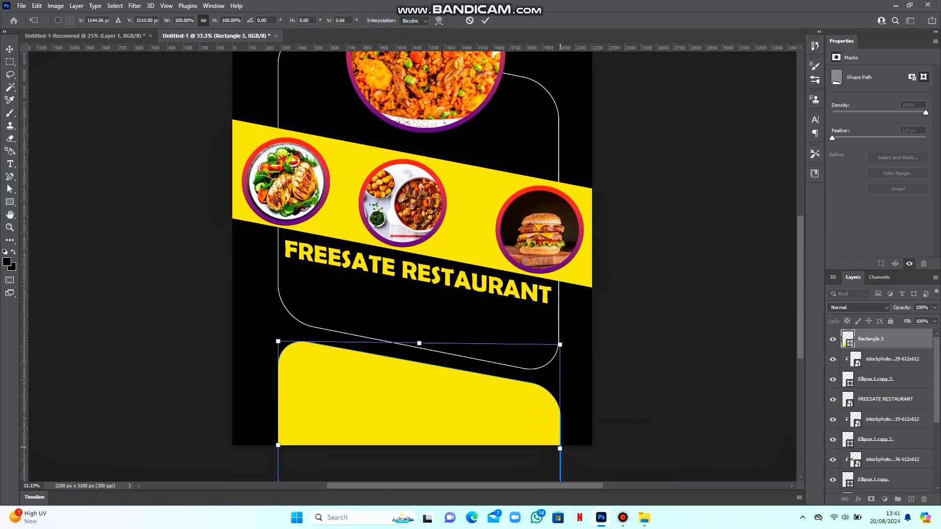
left_click_drag(559, 447, 560, 451)
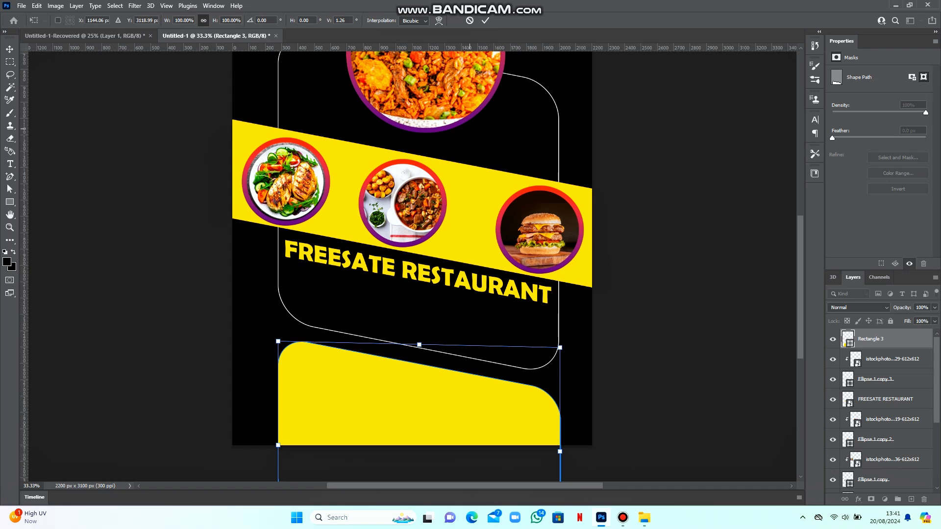
left_click(485, 20)
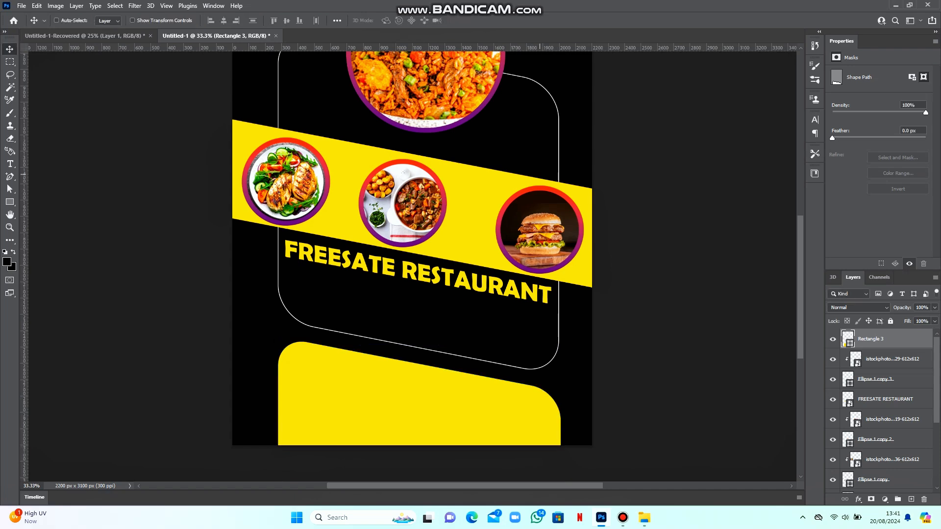
key("ctrl+minus")
key("ctrl+minus")
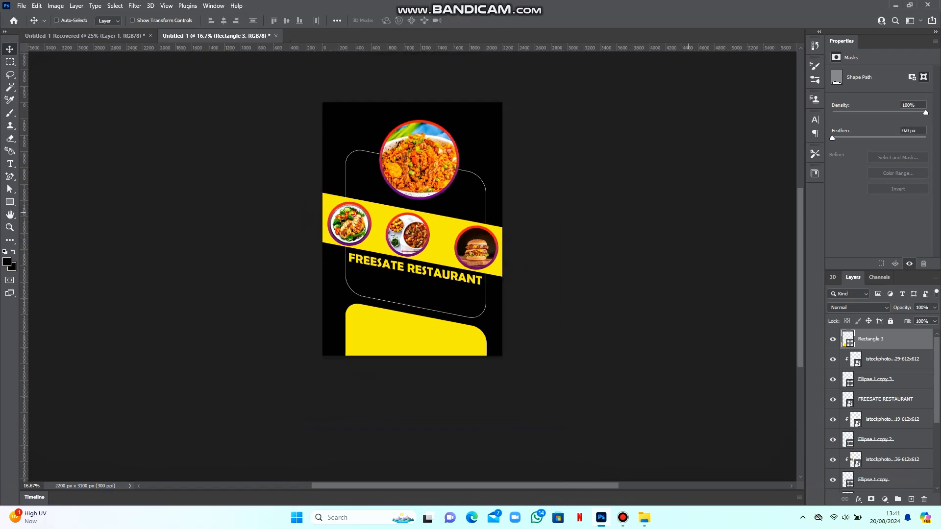
key("ctrl+plus")
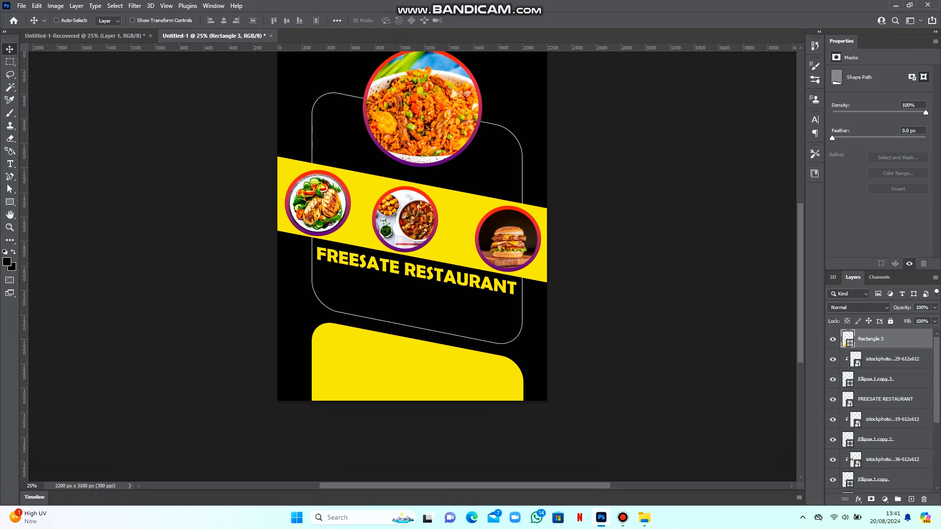
scroll(412, 266, "up", 3)
scroll(411, 266, "down", 1)
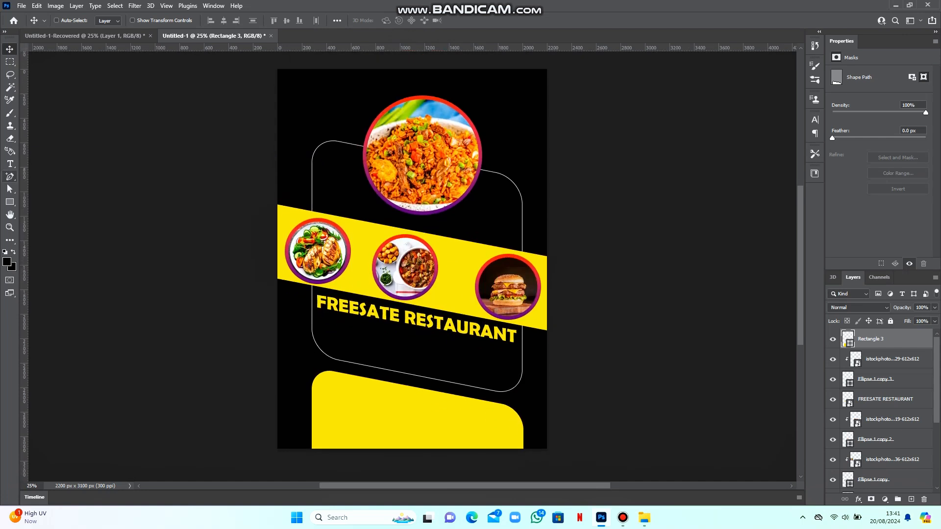
Start a new text layer below the title in Franklin Gothic Medium Cond
left_click(10, 163)
left_click(323, 325)
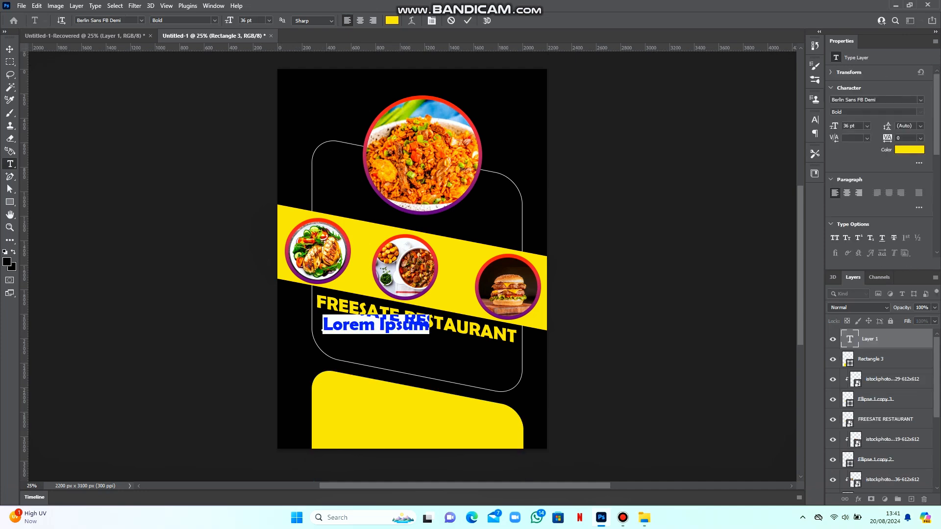
left_click(214, 20)
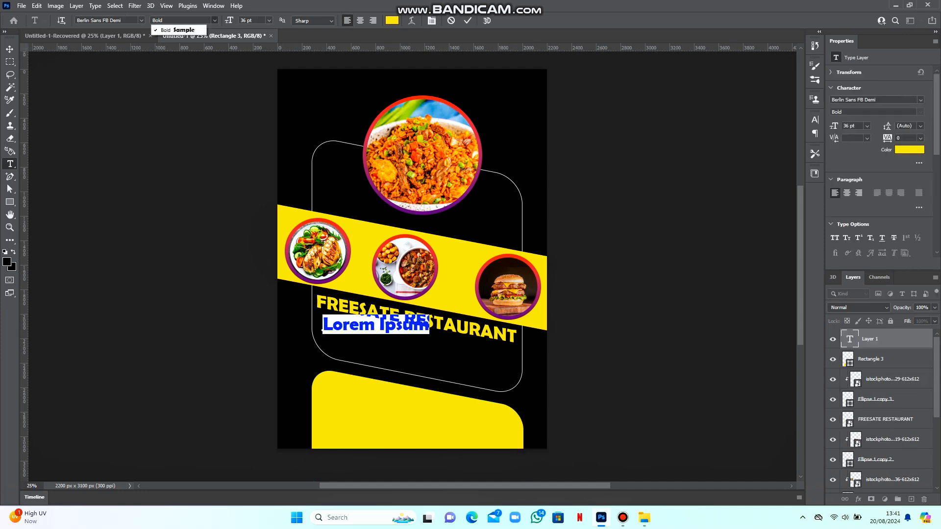
left_click(214, 20)
left_click(141, 20)
key("Down")
key("Down")
key("Down")
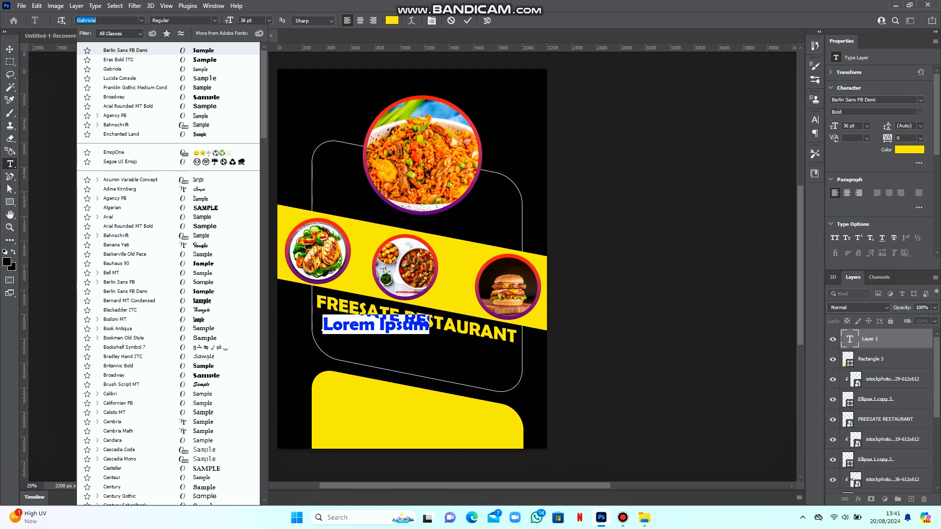
key("Down")
key("Return")
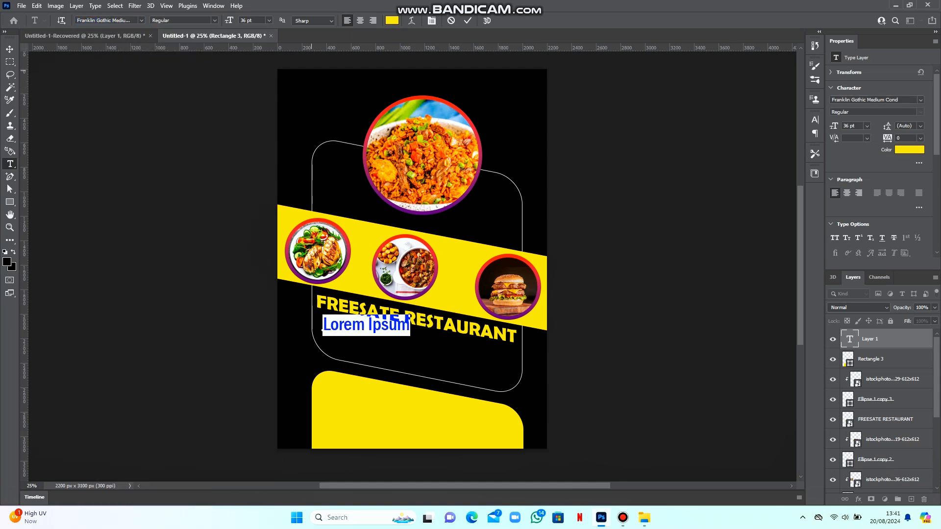
Type the white tagline from 'Elevate your dining experience' to 'Be sure to enjoy every bite.'
type("E")
key("BackSpace")
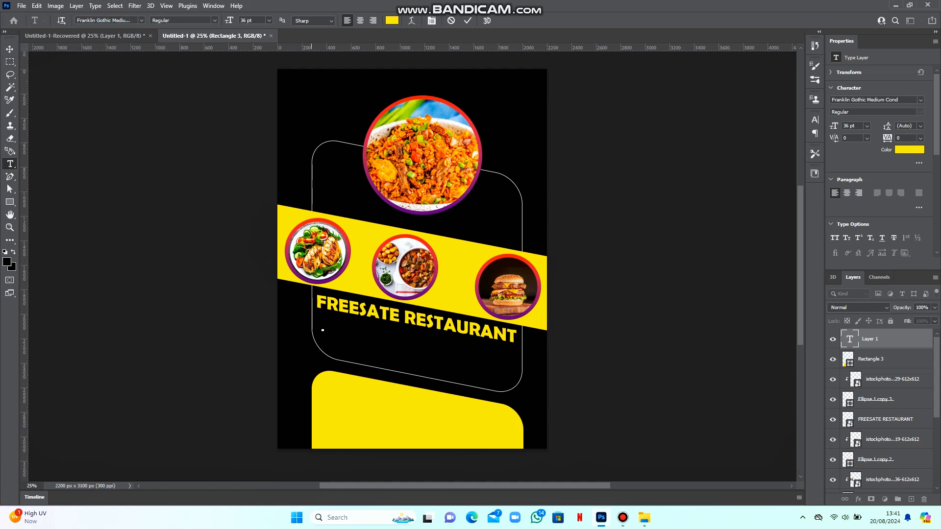
left_click(391, 20)
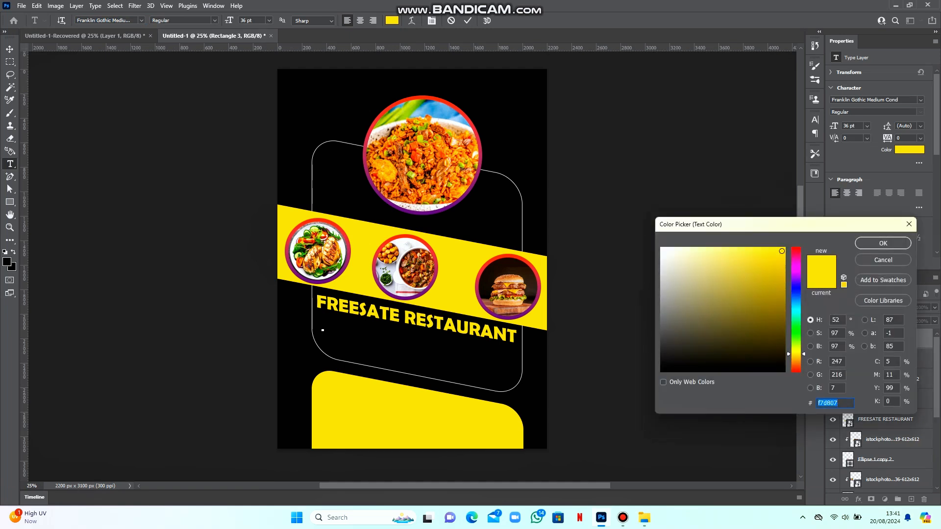
left_click(661, 248)
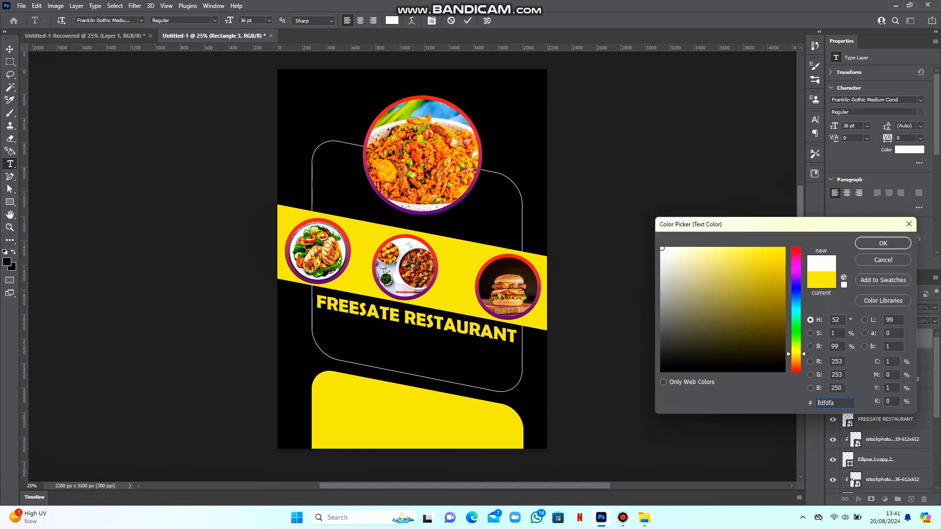
left_click(875, 243)
type("Ele")
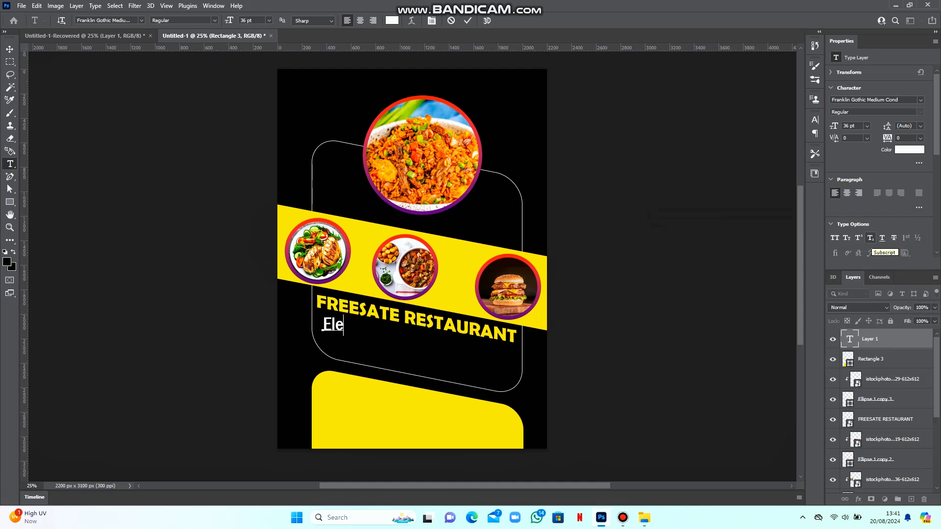
type("vate your dinign")
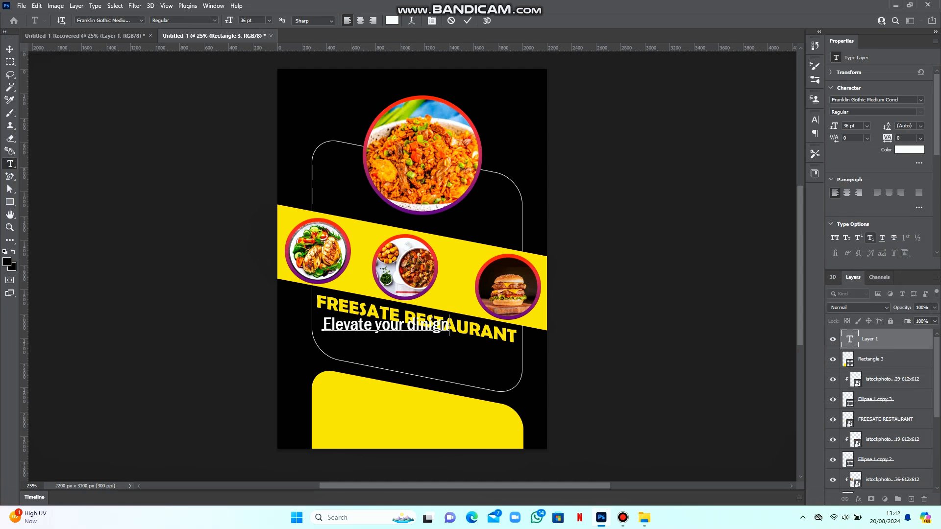
type(" experienc")
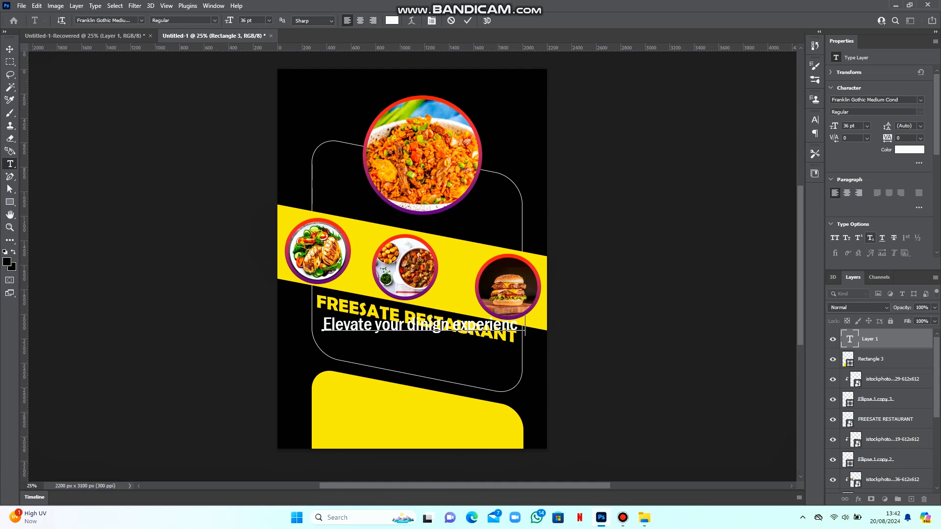
type("e wi")
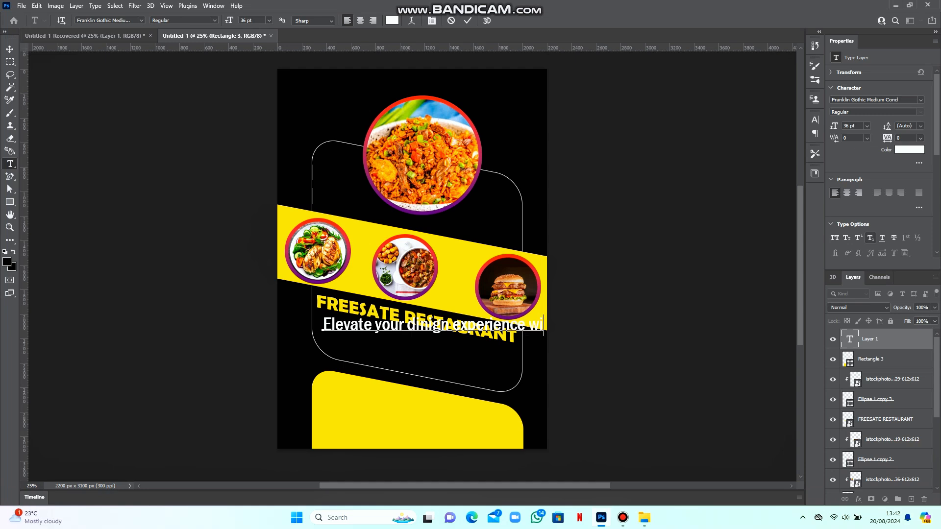
type("our foods")
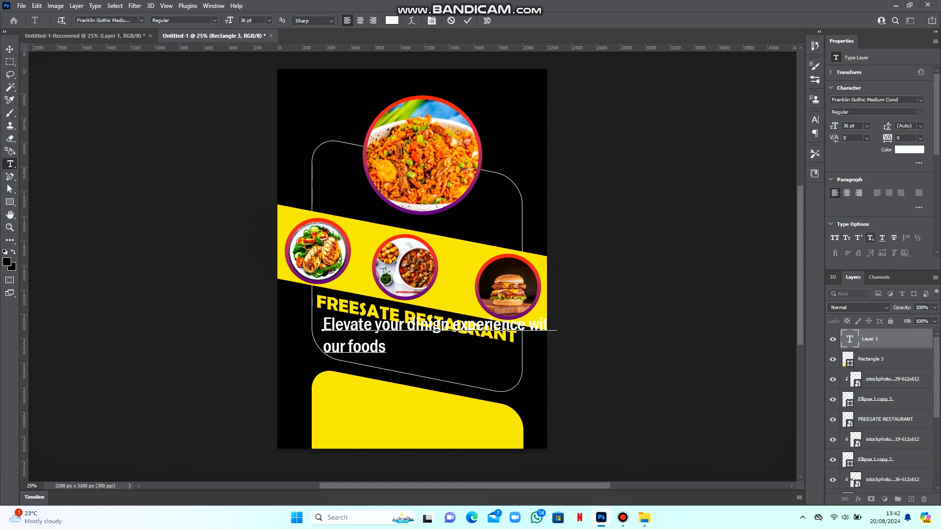
type(", carefully")
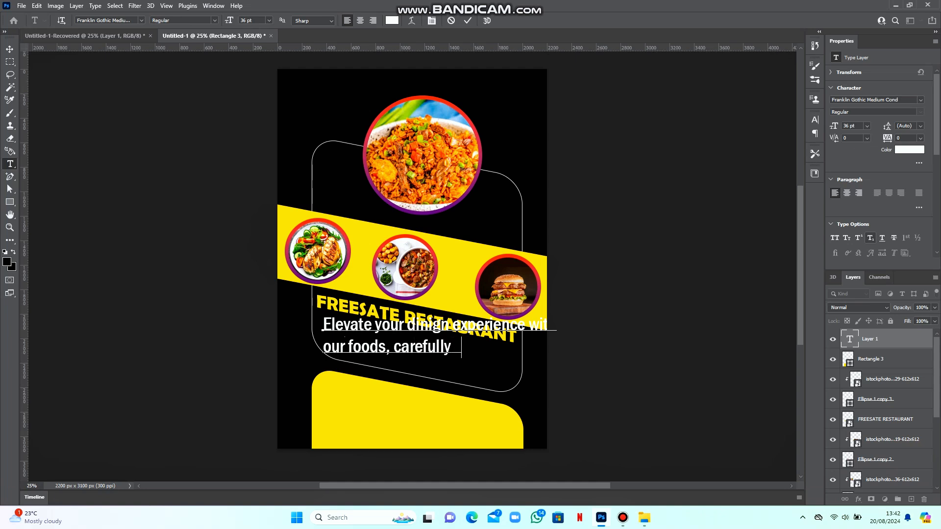
type(" crafted")
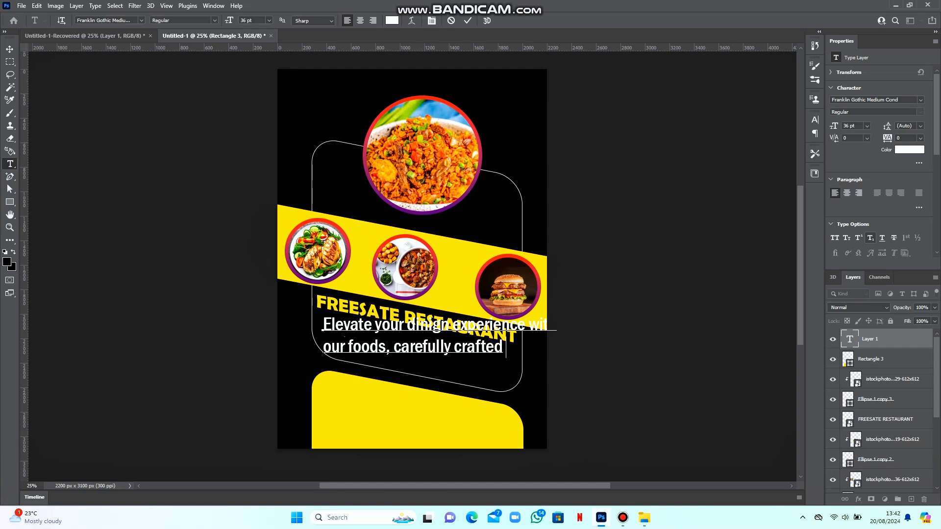
type(" with passionBe")
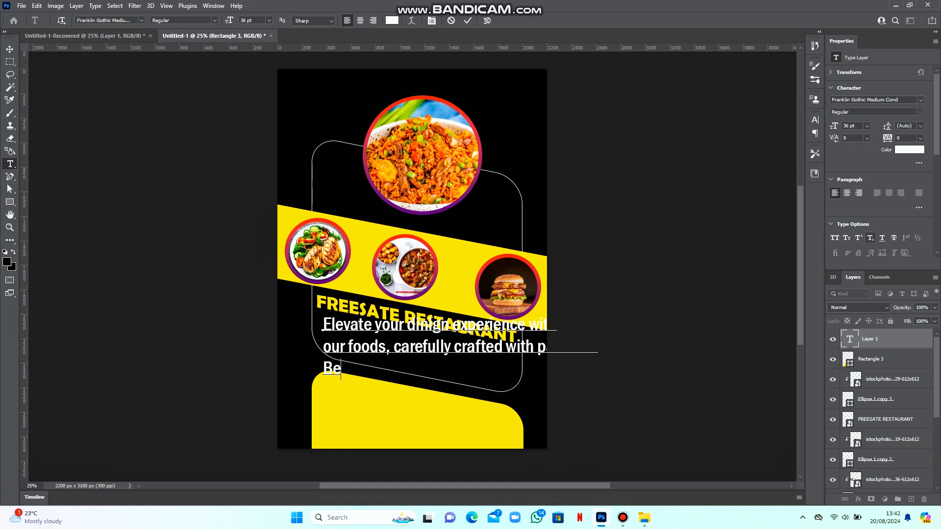
type(" sure to en")
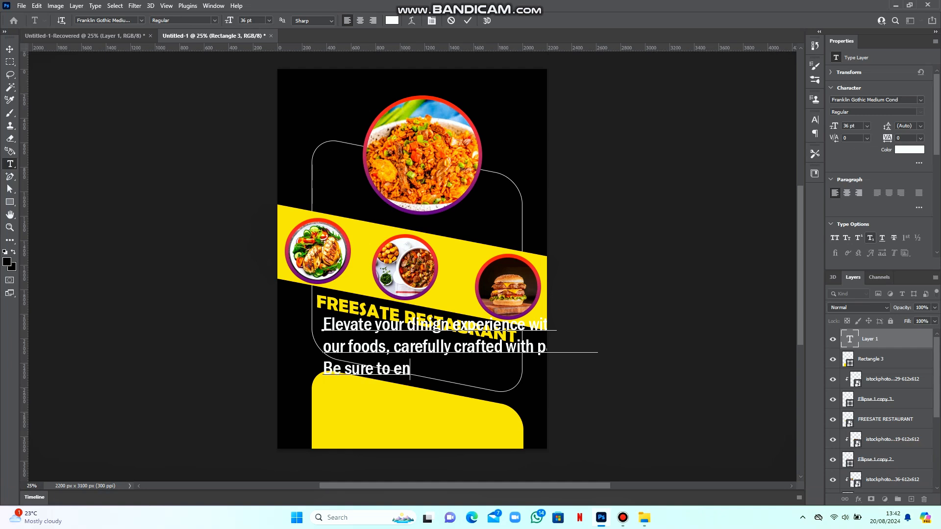
type("joy ever")
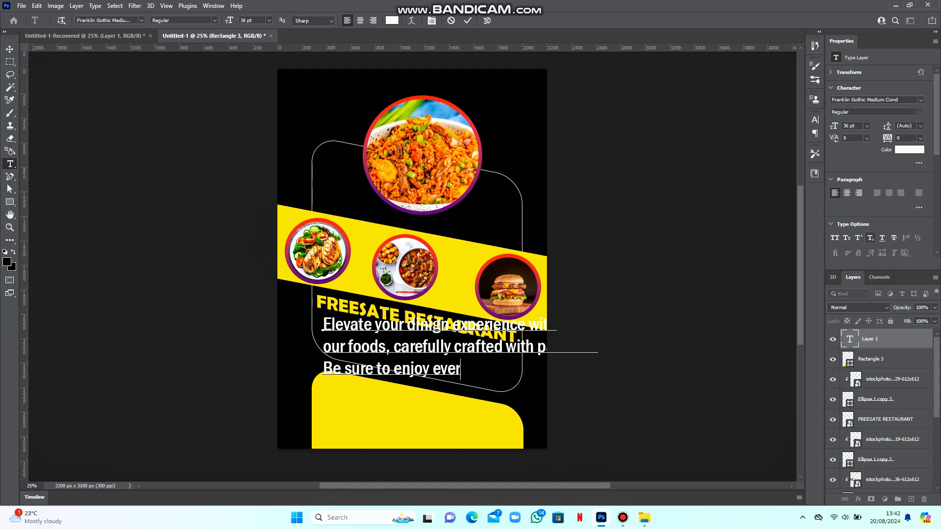
type("y bite.")
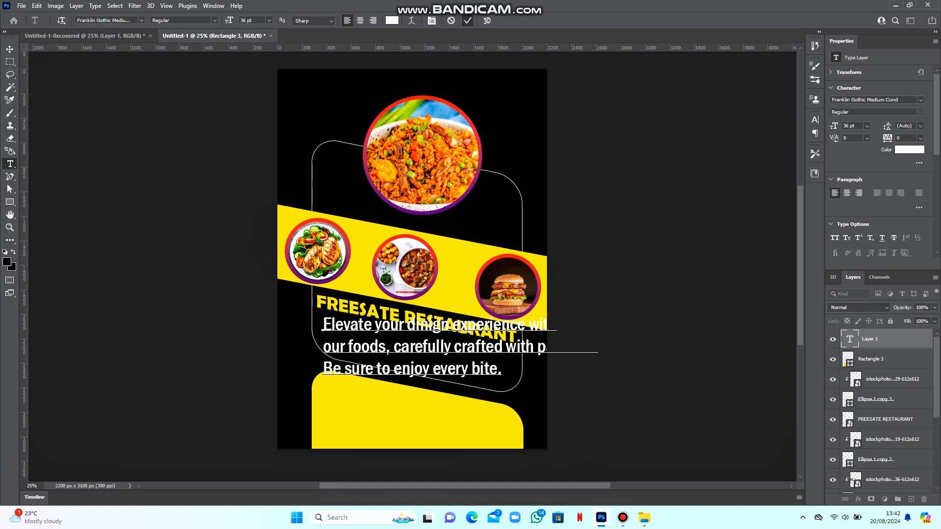
left_click(467, 21)
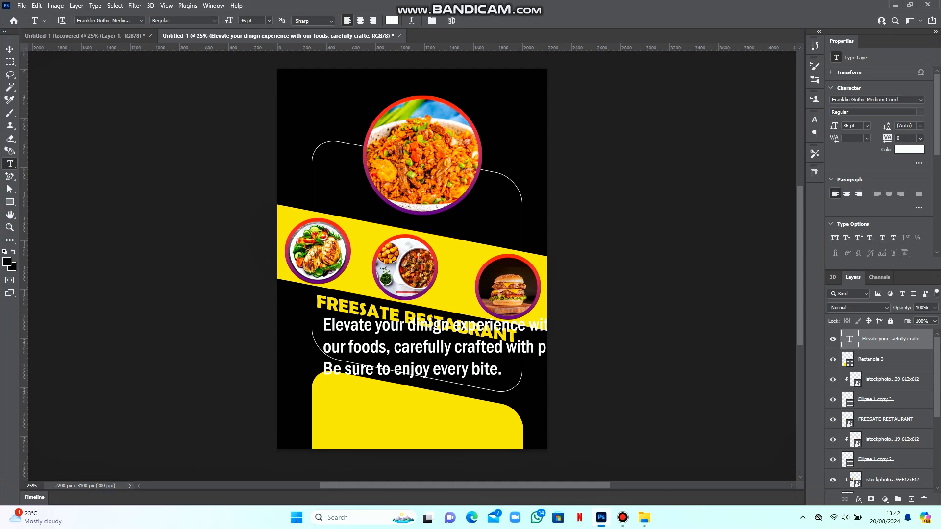
Set the tagline in Gabriola with 30 pt leading and 30 pt font size
left_click(919, 99)
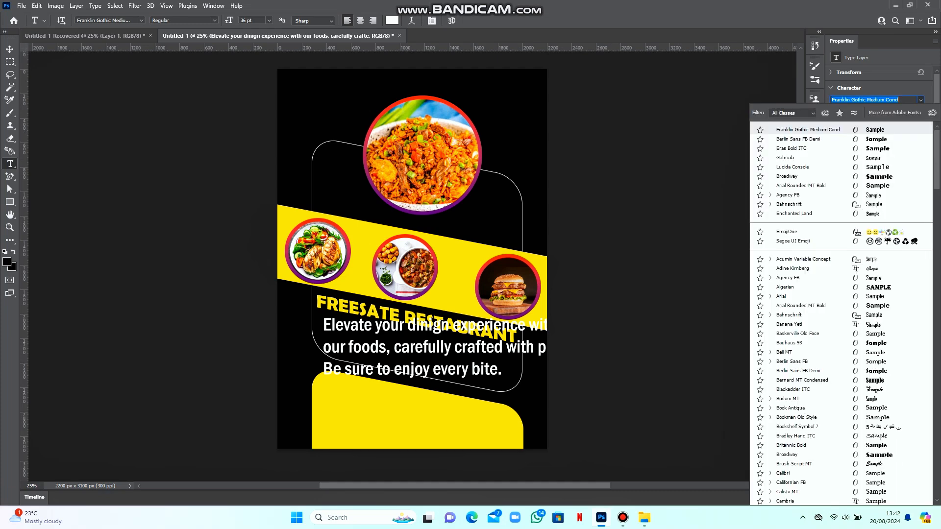
key("Down")
key("Up")
key("Up")
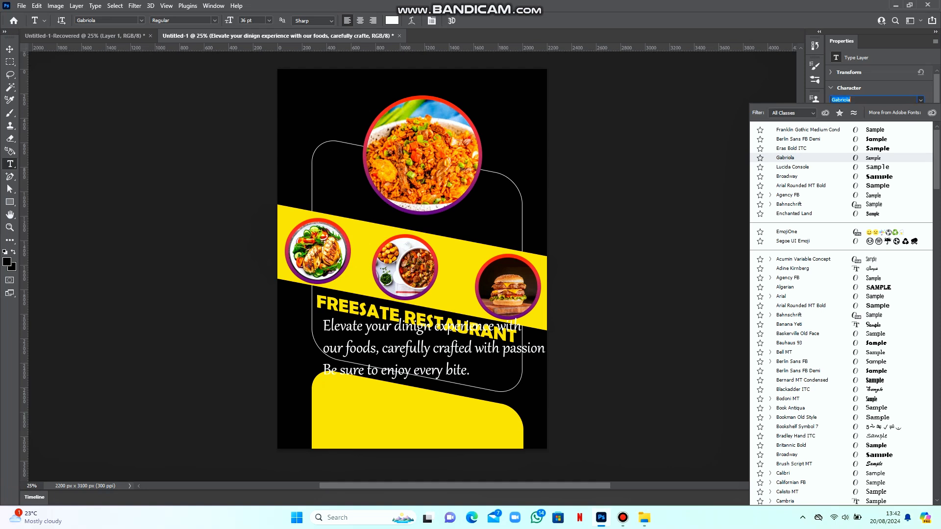
key("Return")
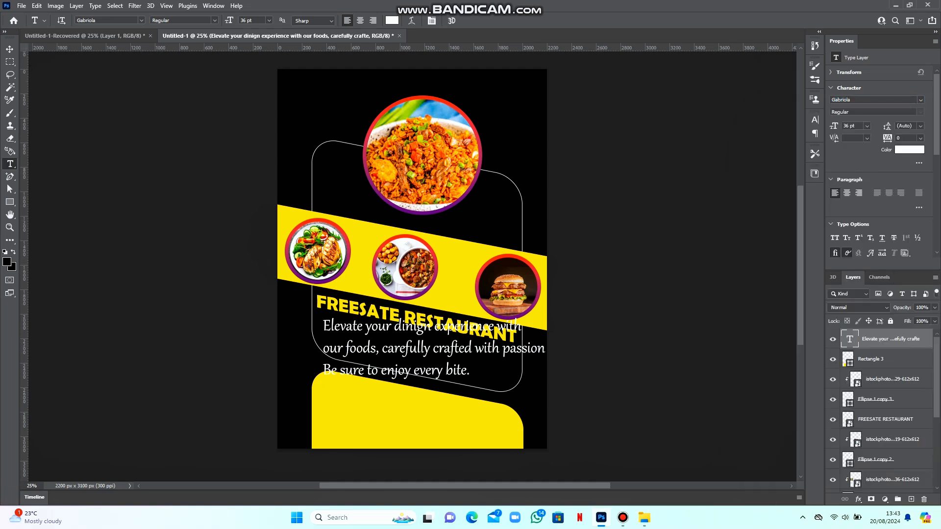
left_click(920, 126)
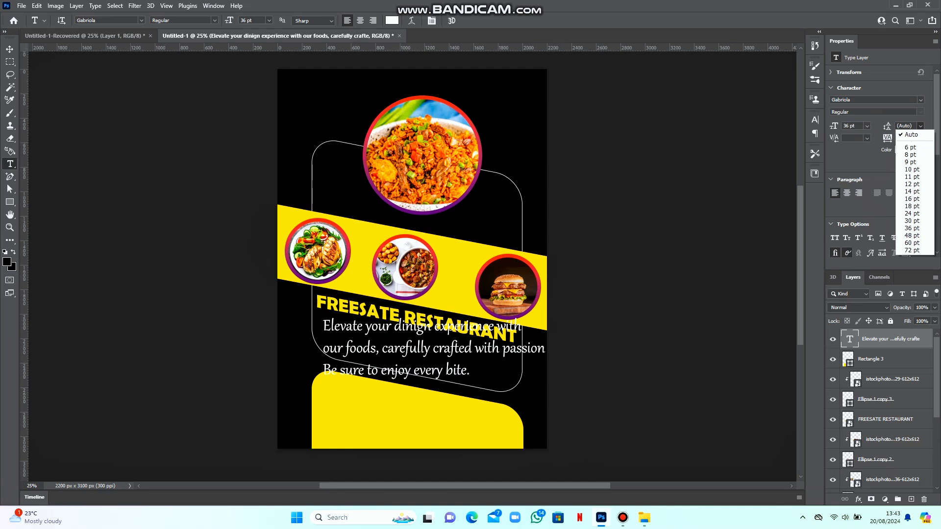
left_click(909, 147)
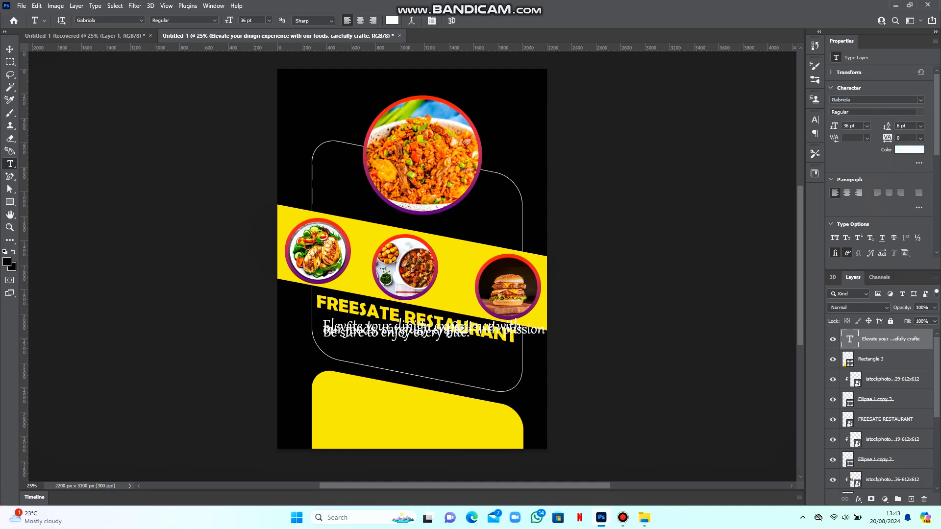
left_click(920, 126)
left_click(909, 199)
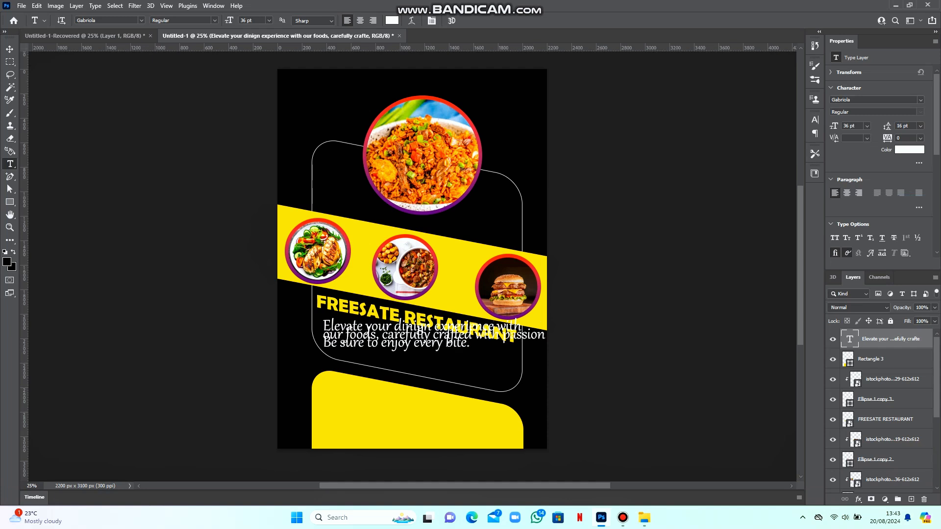
left_click(920, 126)
left_click(909, 220)
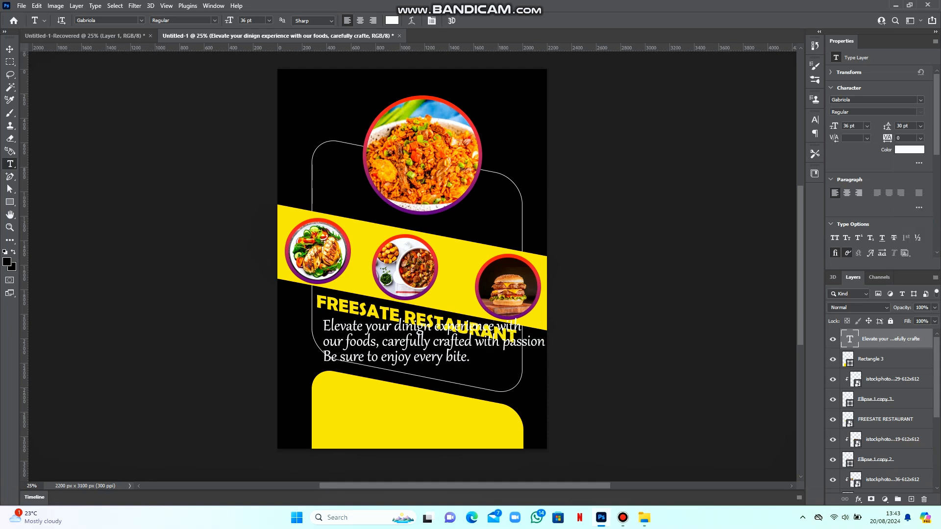
left_click(867, 126)
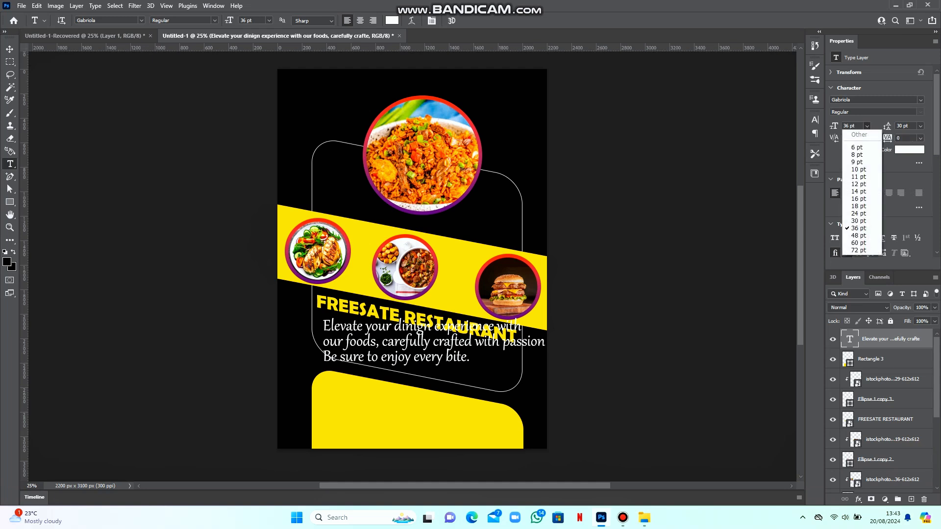
left_click(861, 220)
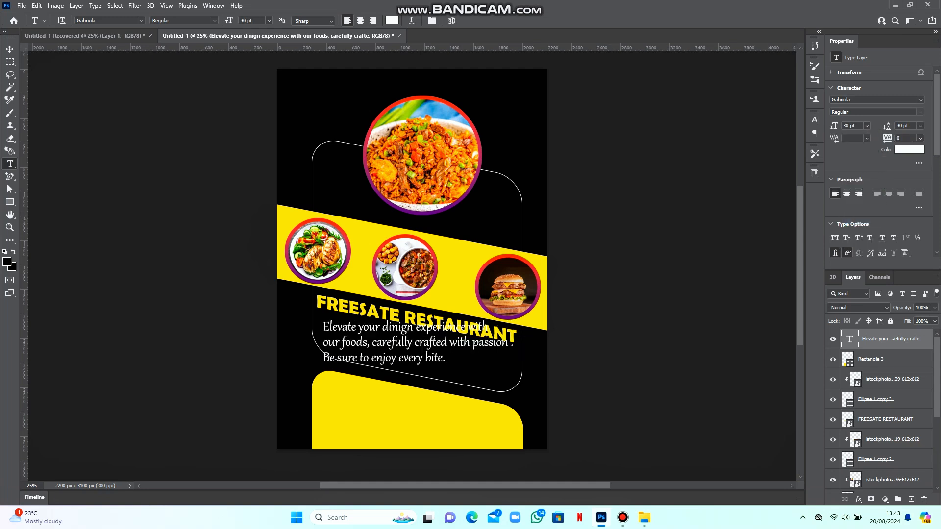
Change the tagline font to Californian FB
left_click(919, 100)
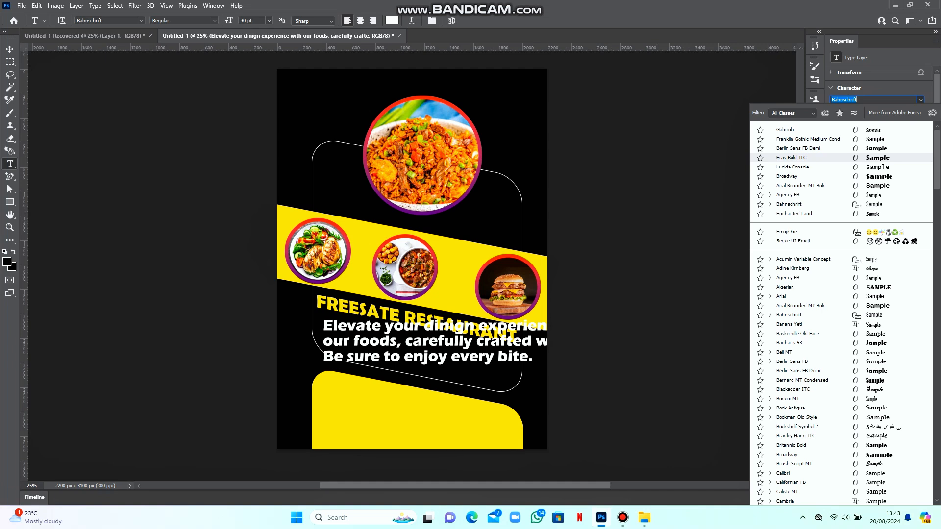
key("Down")
key("Down")
key("Down")
key("Down")
key("Down")
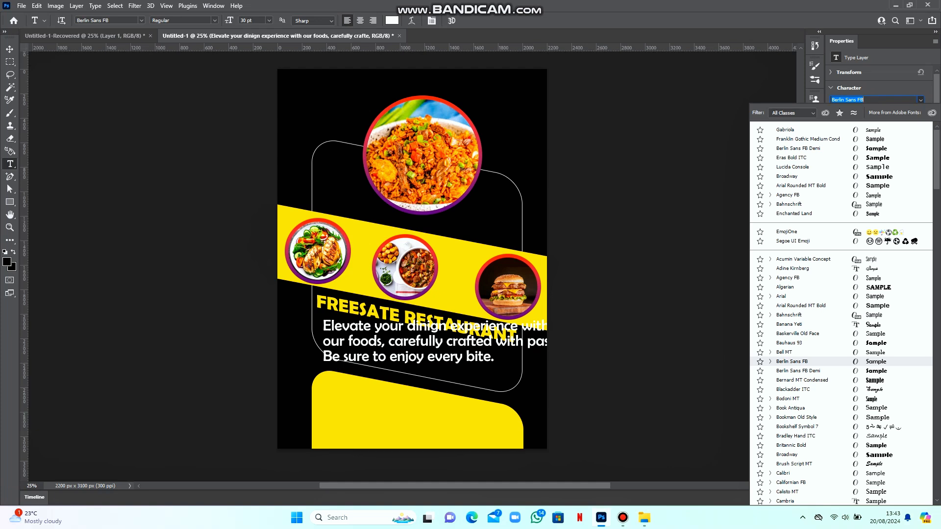
key("Down")
key("Down")
key("Down")
key("Down")
key("Down")
key("Down")
key("Down")
key("Down")
key("Down")
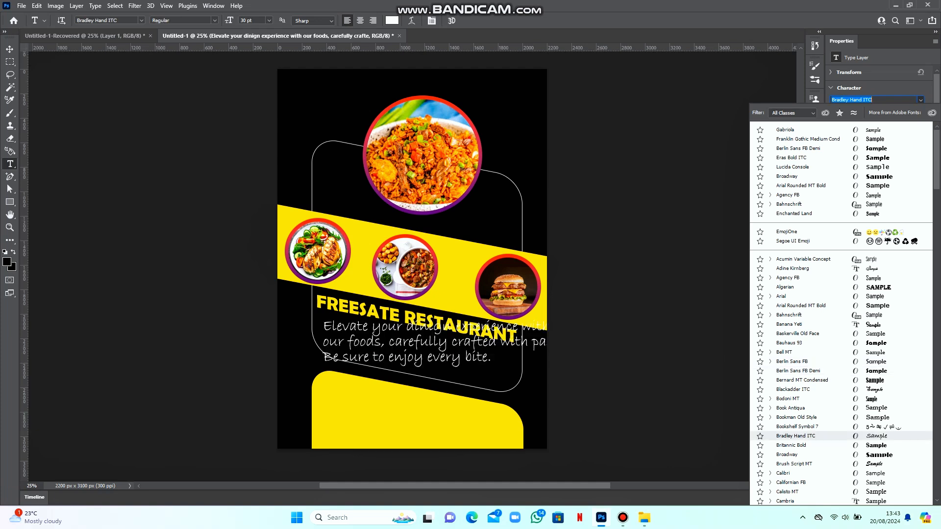
key("Down")
key("Down")
key("Down")
key("Down")
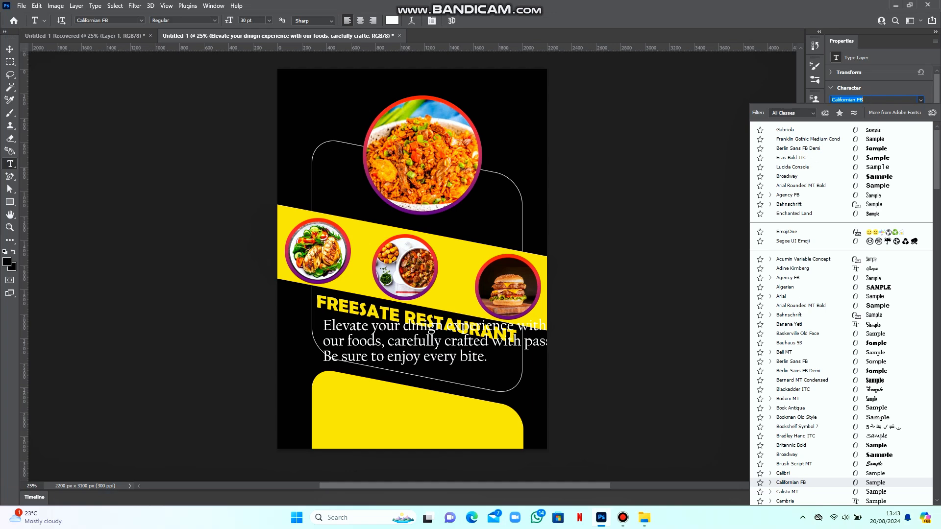
key("Return")
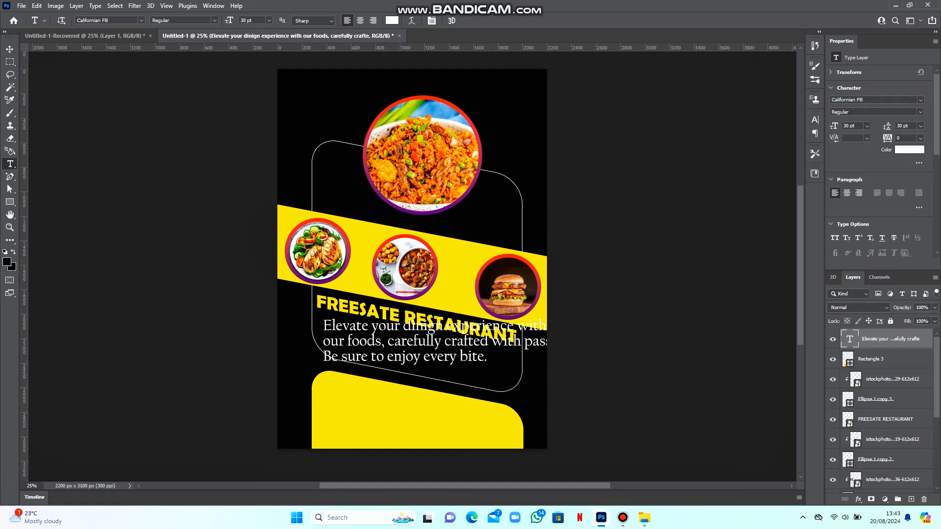
left_click(866, 125)
Shrink the tagline to 24 pt and correct the typo 'dinigh' to 'dining'
left_click(861, 214)
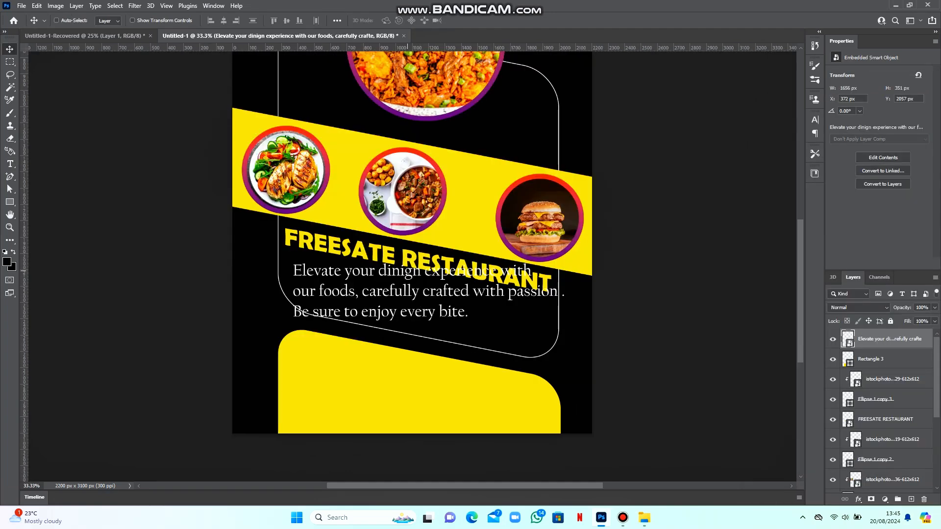
key("ctrl+z")
double_click(411, 273)
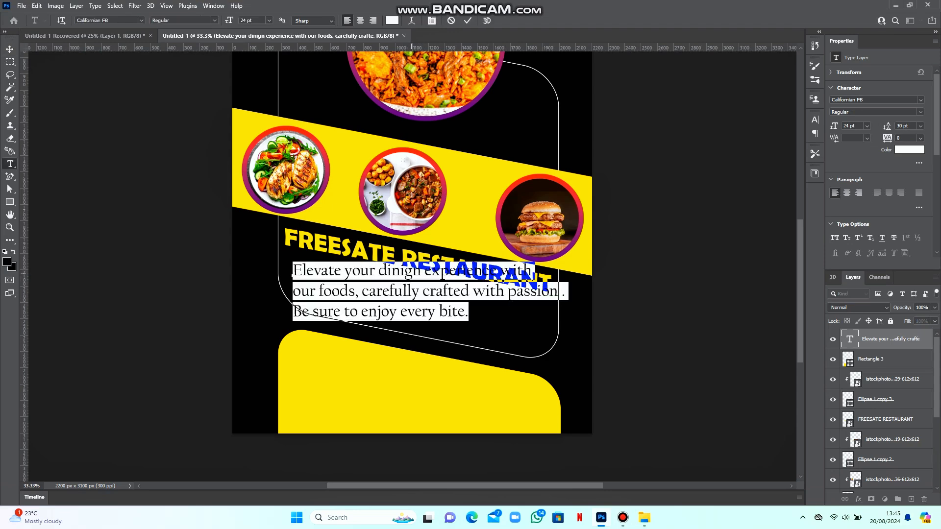
left_click(412, 272)
key("BackSpace")
key("BackSpace")
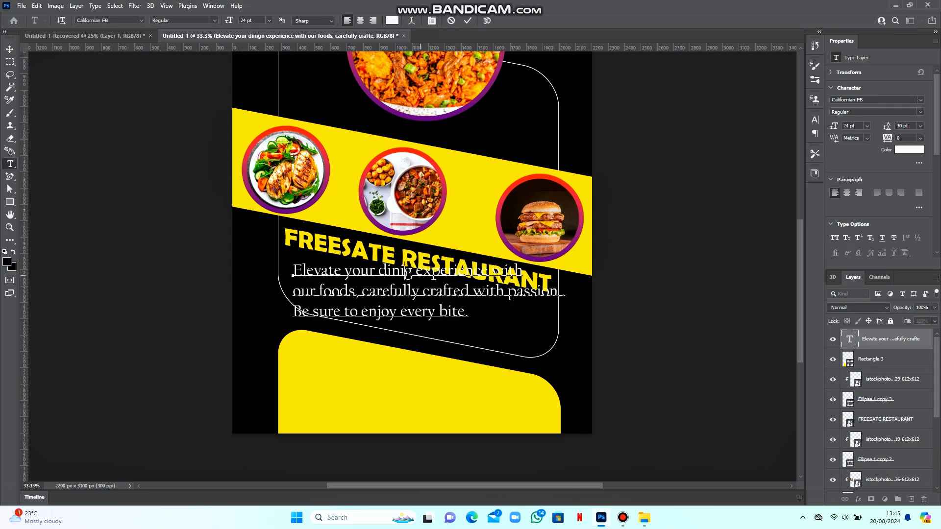
type("ng")
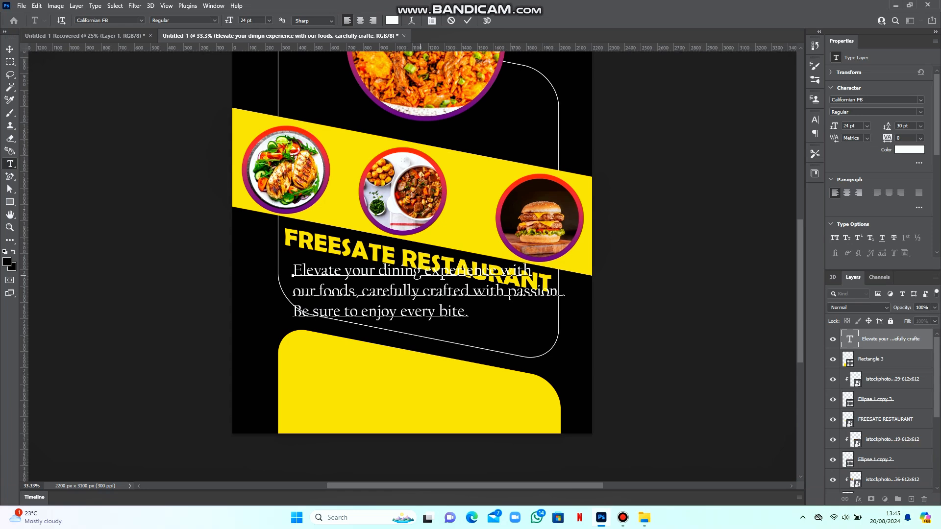
Delete the stray space before the period after 'passion' and commit the text
left_click(562, 296)
key("BackSpace")
key("Left")
left_click(467, 21)
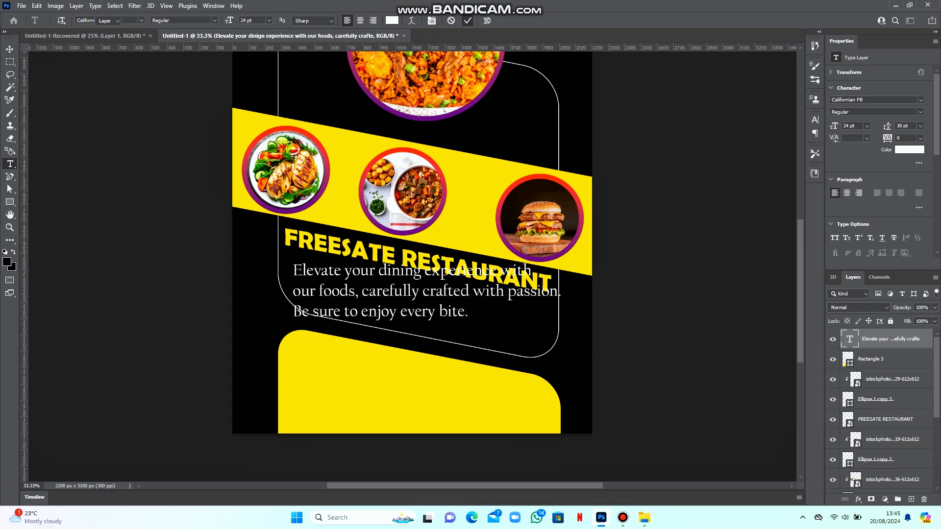
key("v")
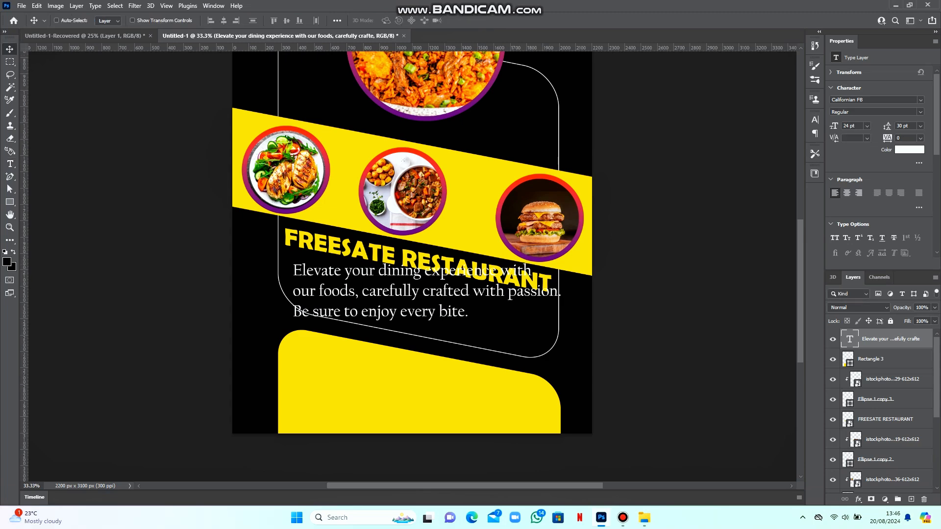
Make the tagline a smart object and perspective-slant it 11.31° to run parallel under the title
right_click(910, 339)
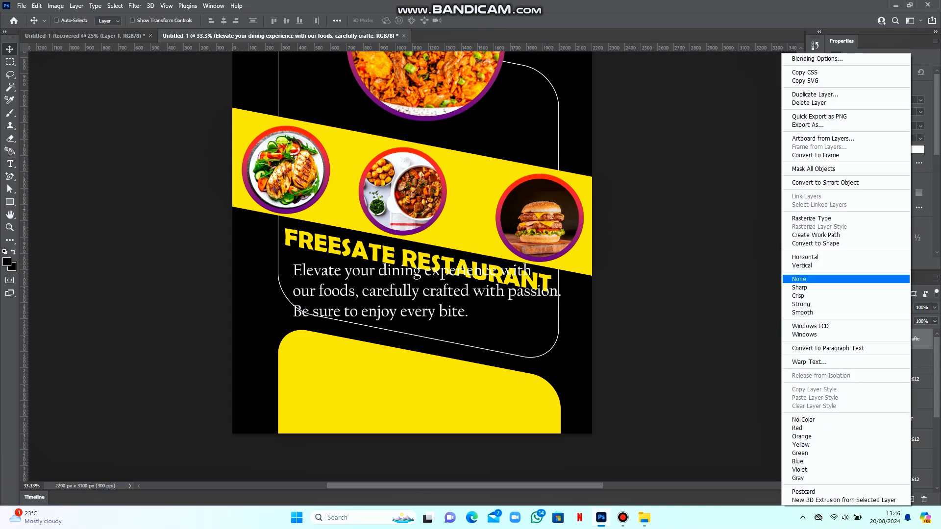
left_click(828, 183)
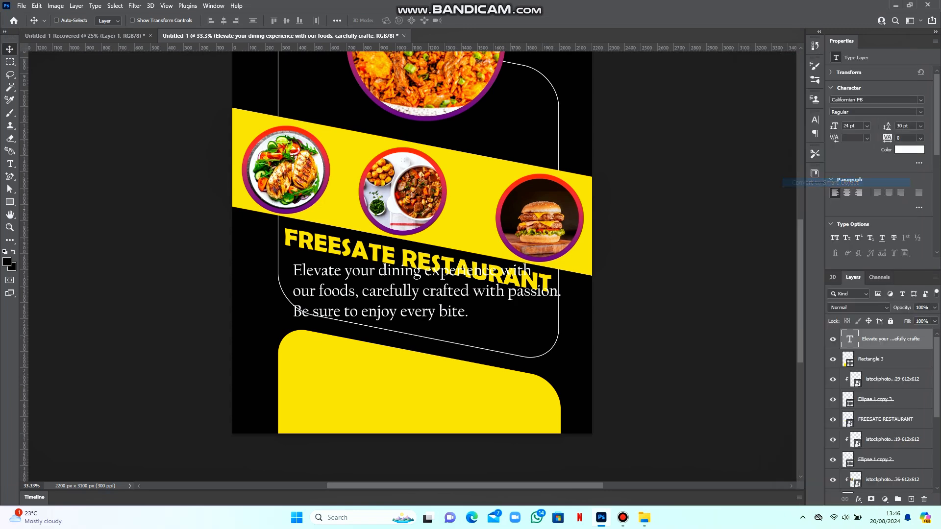
left_click(37, 6)
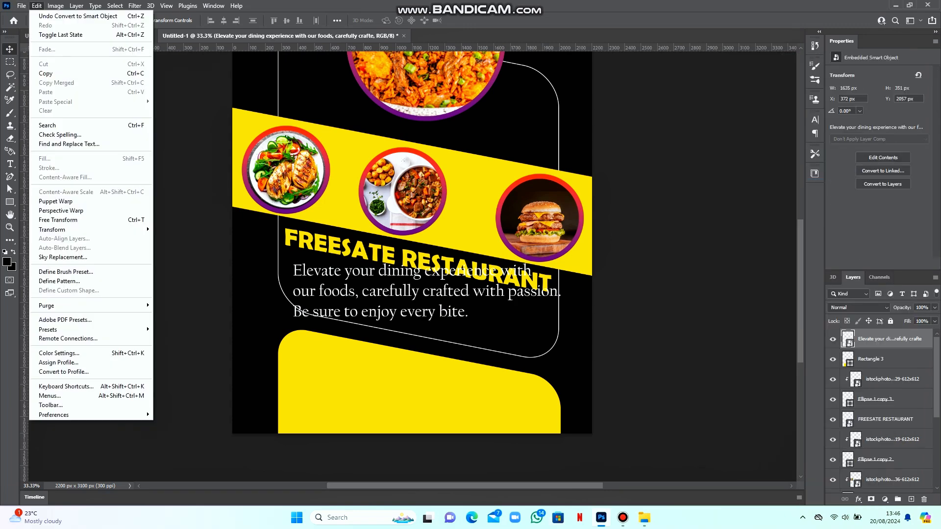
mouse_move(73, 229)
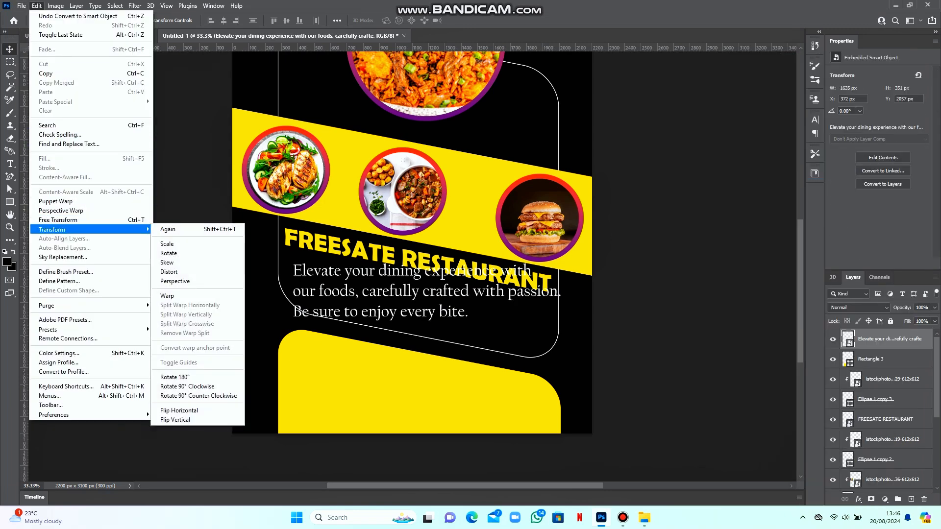
left_click(175, 281)
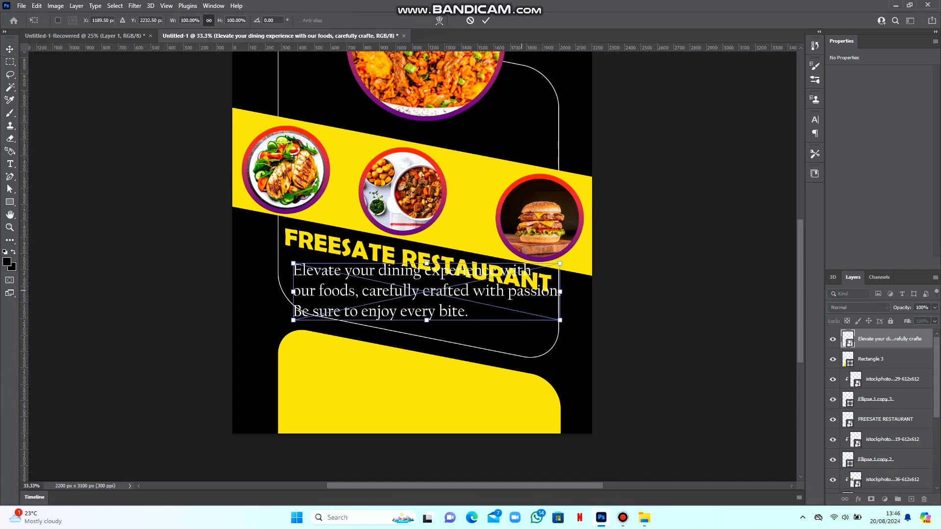
left_click_drag(560, 292, 560, 314)
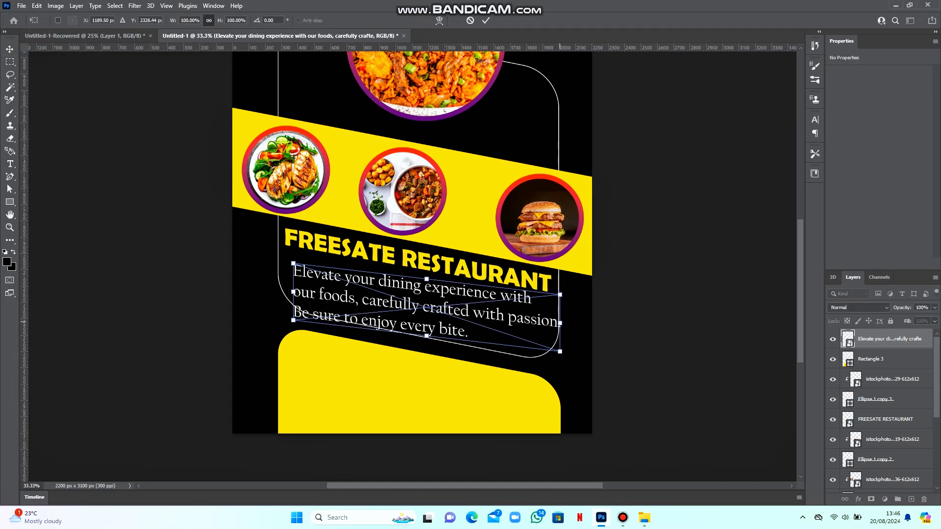
key("ctrl+plus")
key("ctrl+plus")
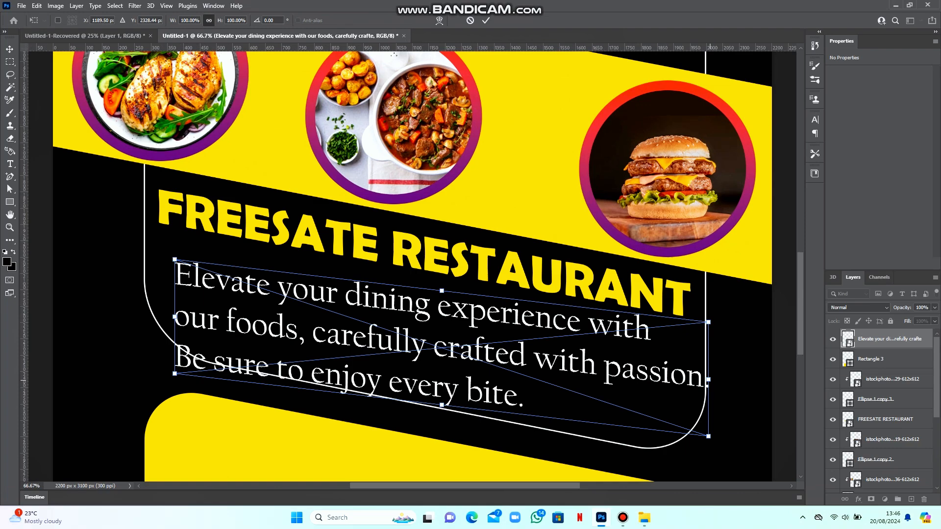
left_click_drag(708, 378, 708, 402)
left_click_drag(428, 345, 417, 316)
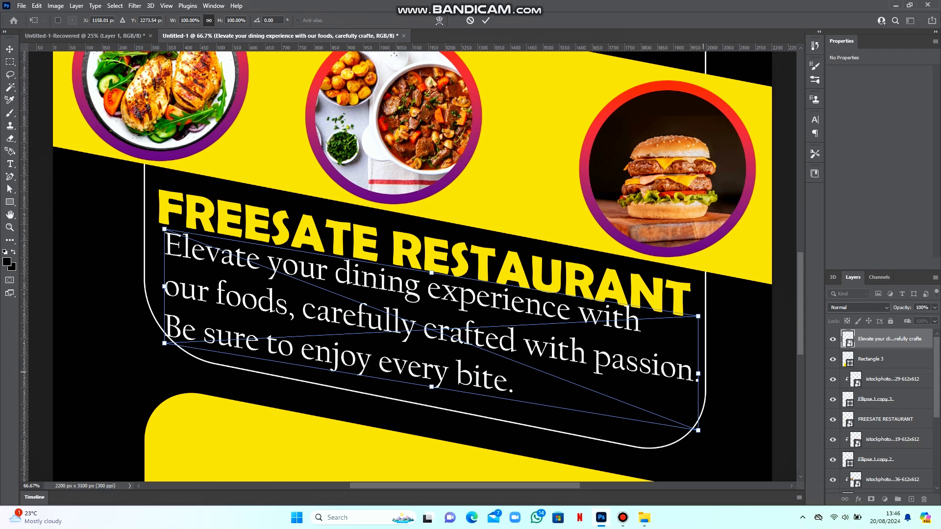
left_click_drag(708, 363, 708, 378)
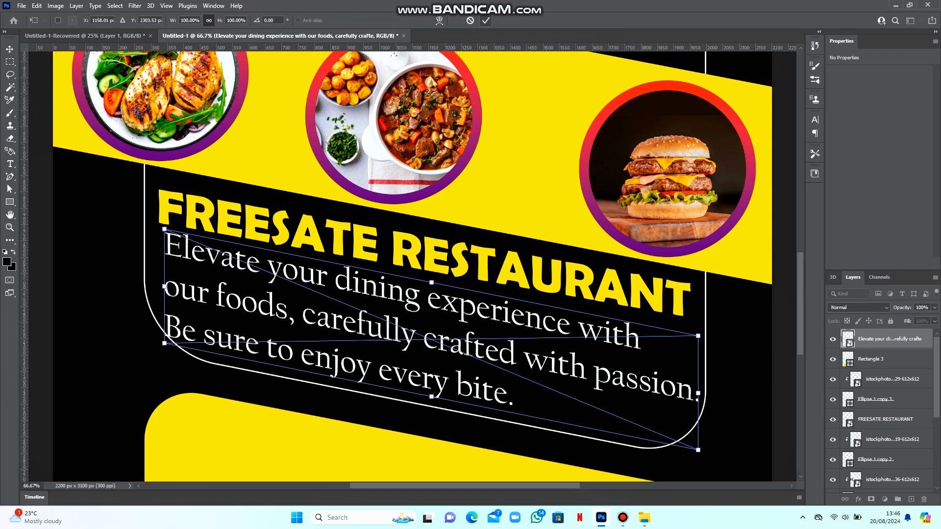
left_click(485, 20)
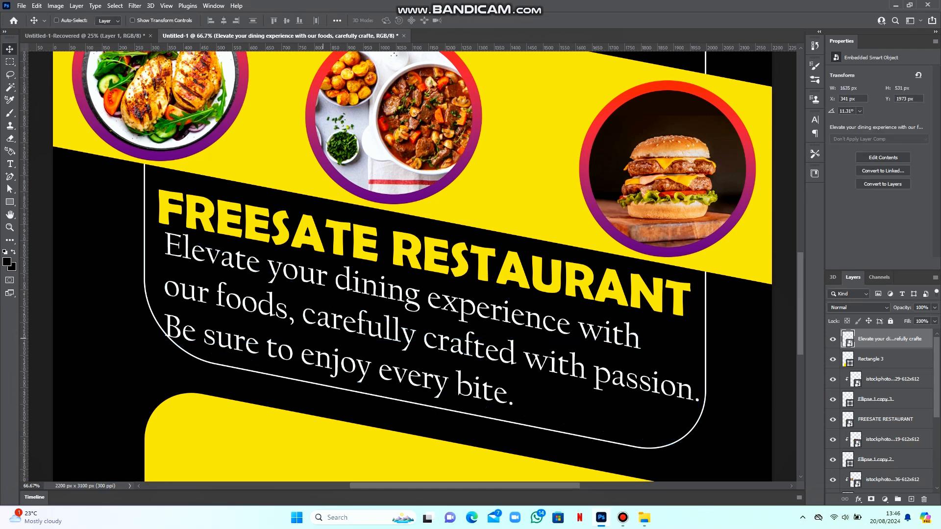
Ease the tagline's perspective slant to 10.49° by raising its right side slightly
left_click(37, 5)
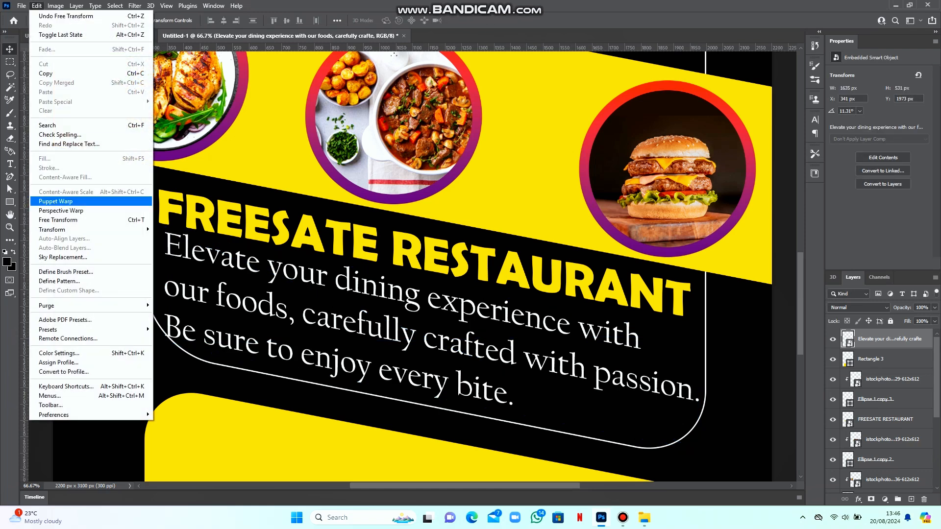
mouse_move(73, 230)
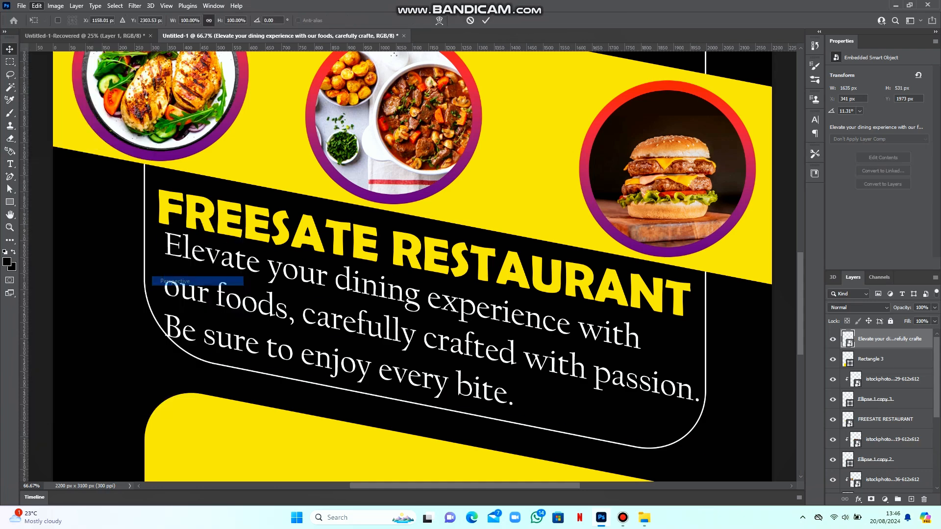
left_click(176, 280)
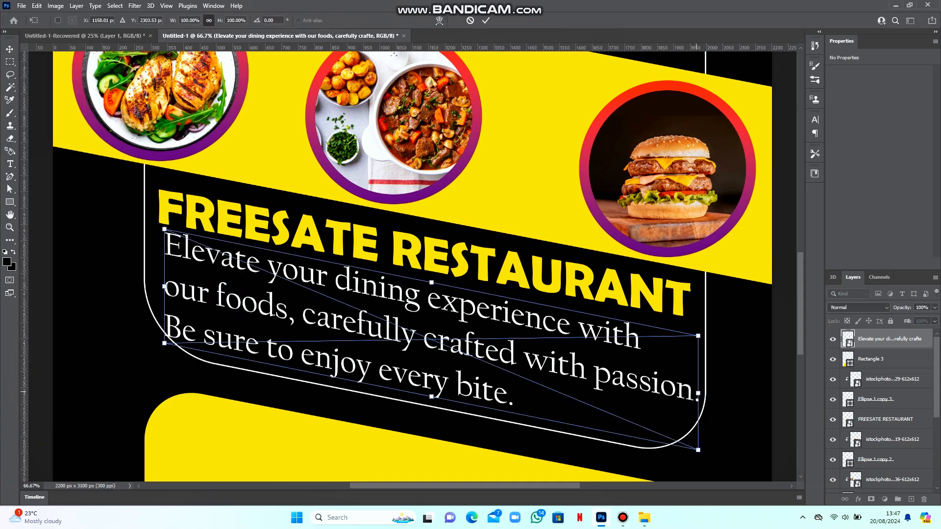
left_click_drag(700, 394, 698, 385)
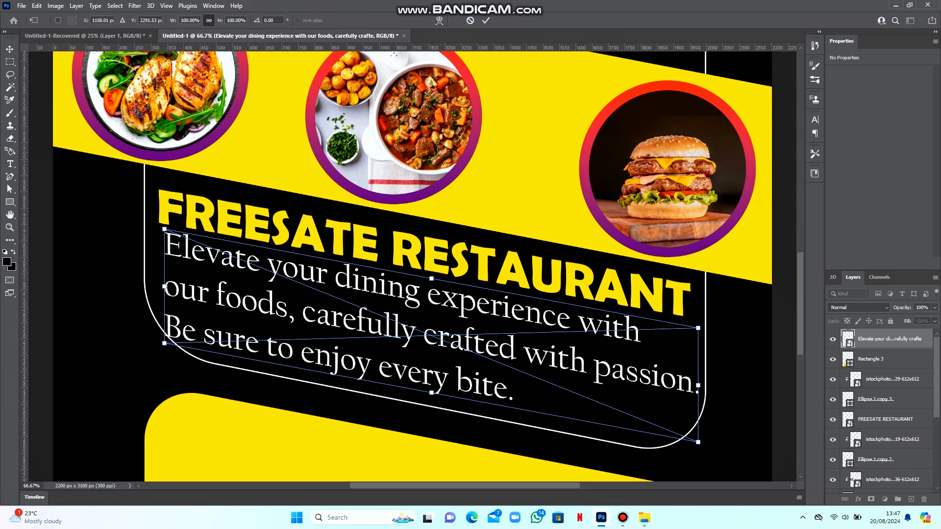
left_click(486, 21)
Nudge the tagline slightly right and zoom out to view the whole poster
right_click(386, 293)
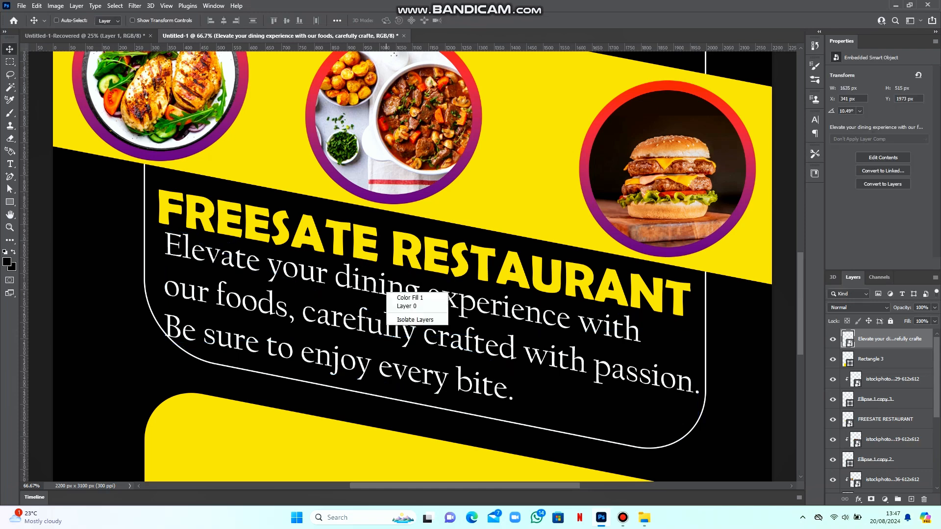
right_click(505, 307)
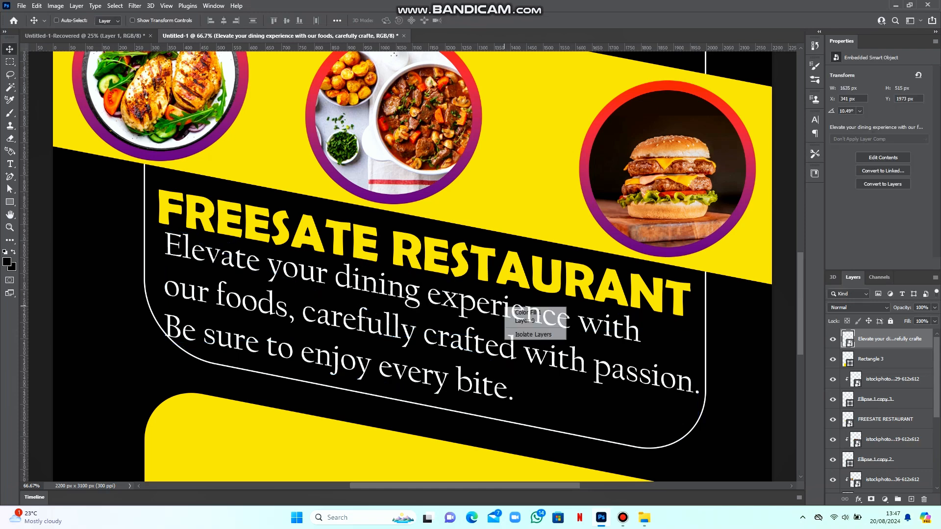
left_click(575, 329)
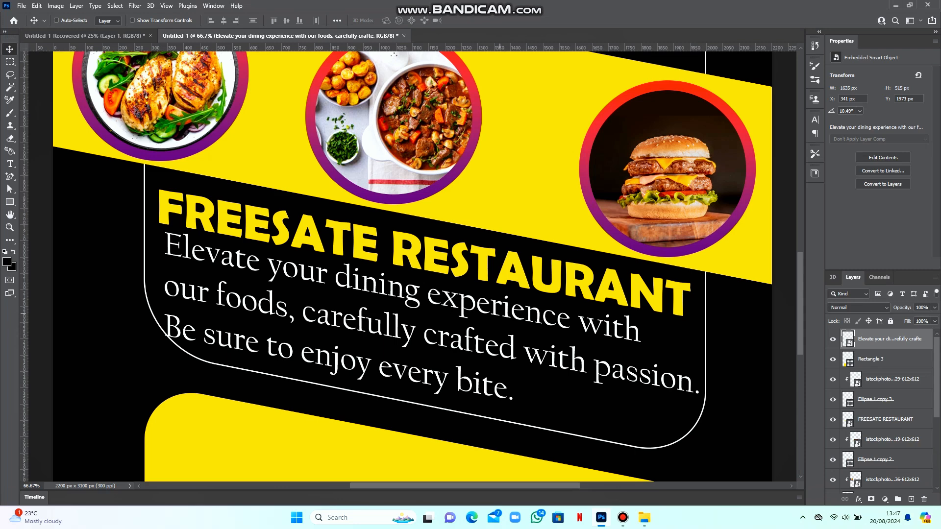
left_click_drag(506, 294, 509, 294)
key("ctrl+minus")
key("ctrl+minus")
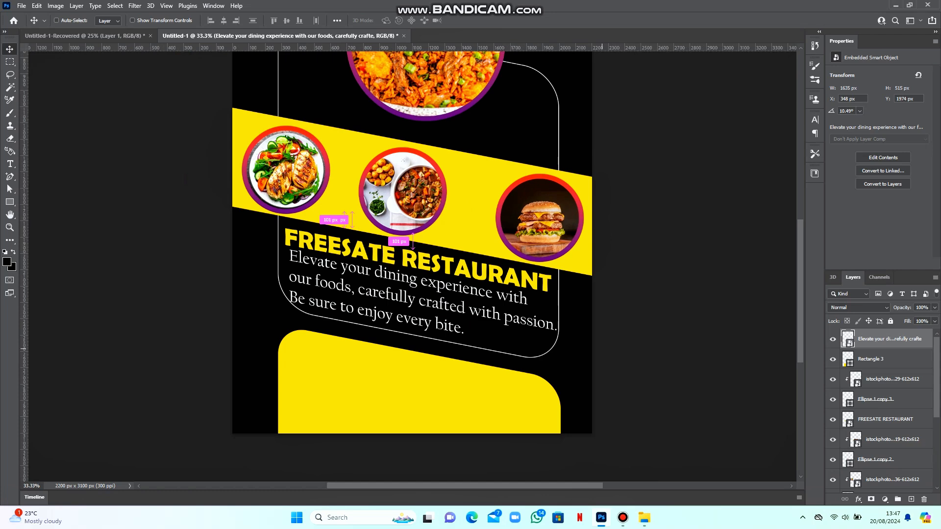
key("ctrl+minus")
scroll(412, 265, "up", 3)
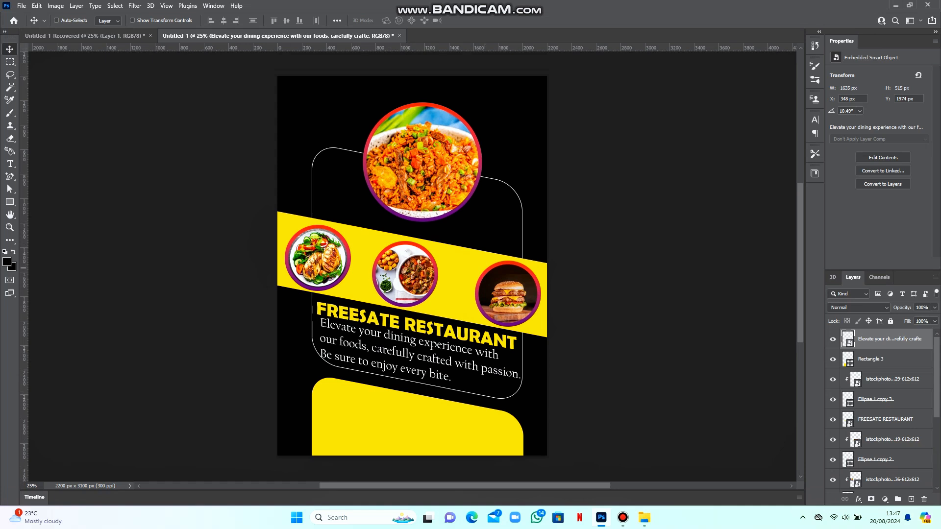
Thin the salad circle's ring (Ellipse 1 copy) stroke to 25 px
right_click(486, 269)
right_click(428, 258)
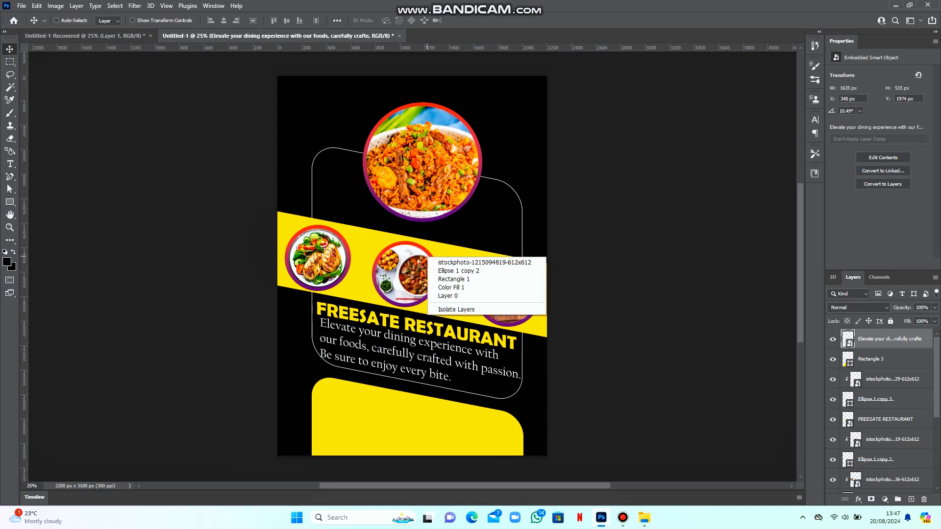
right_click(340, 241)
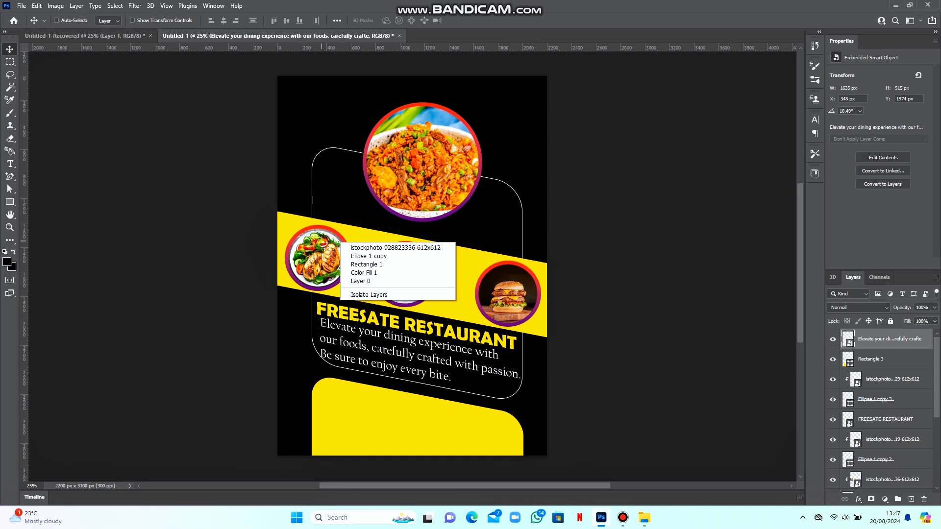
left_click(337, 241)
right_click(334, 241)
left_click(362, 254)
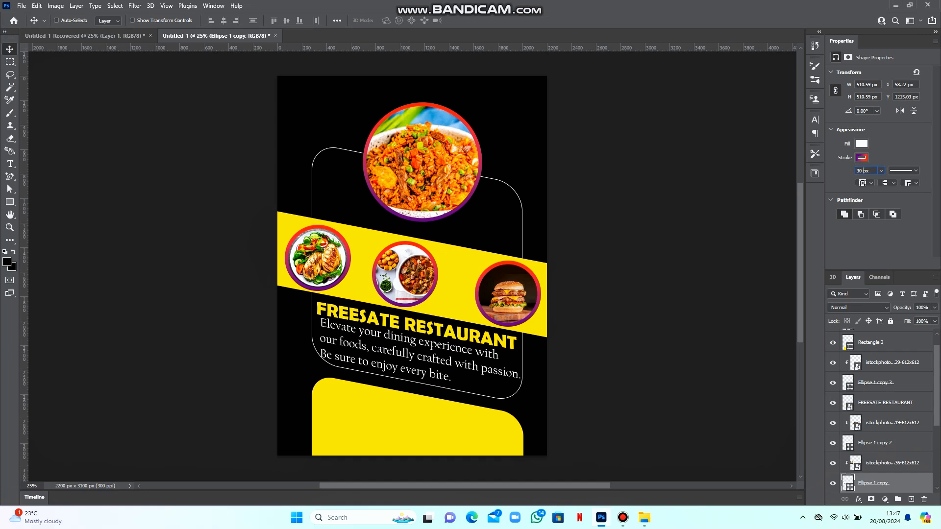
type("25")
key("Return")
Set the middle and burger circle rings (Ellipse 1 copy 2 and copy 3) to 25 px strokes
right_click(423, 250)
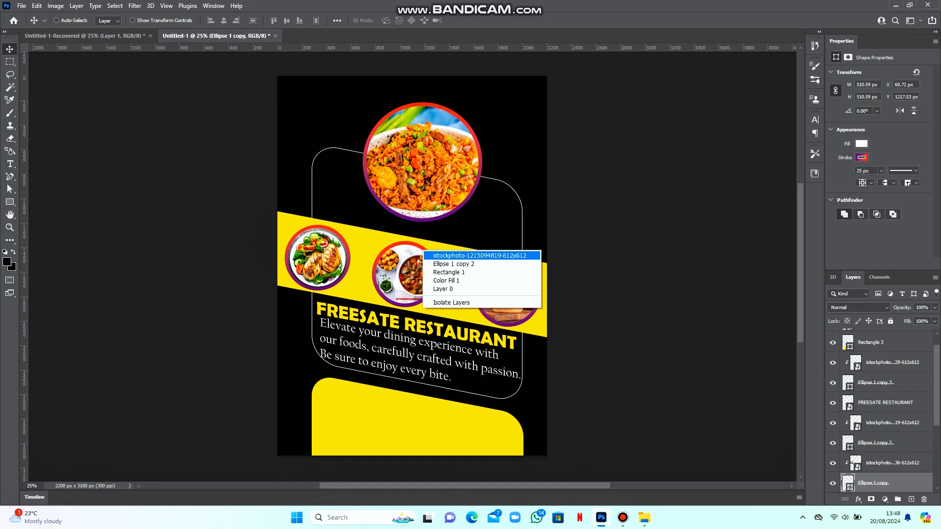
left_click(443, 255)
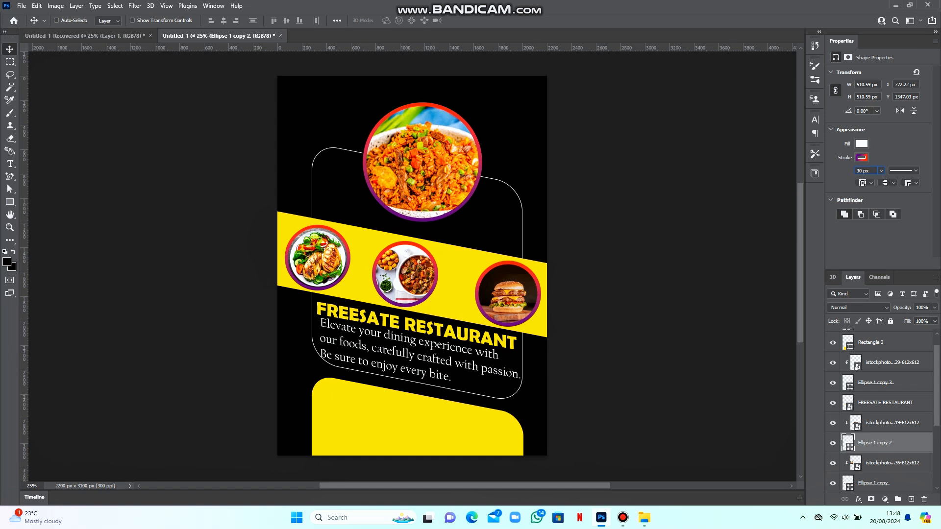
type("25")
key("Return")
right_click(522, 268)
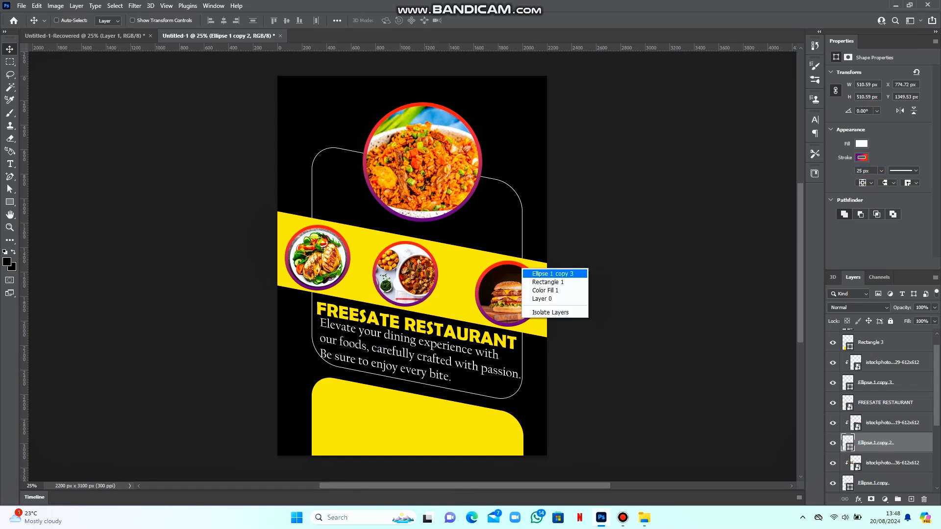
left_click(544, 273)
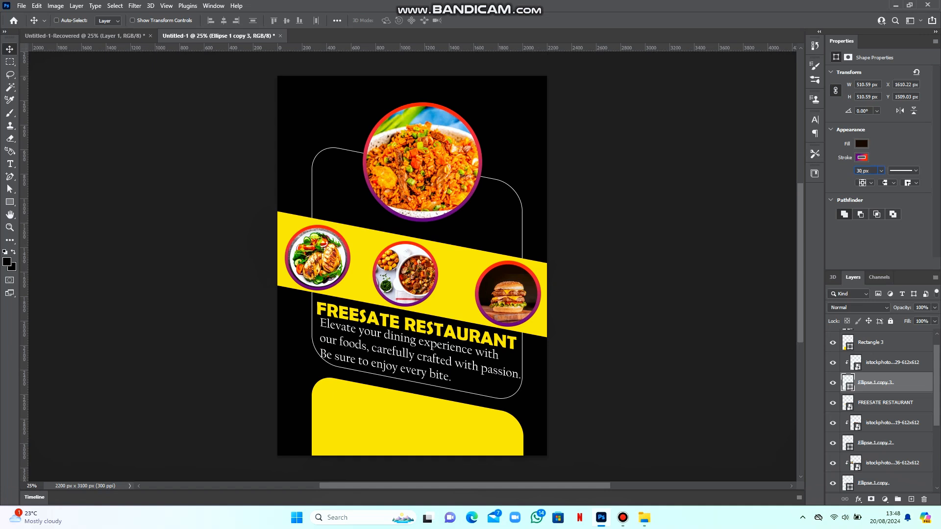
key("BackSpace")
key("BackSpace")
type("25")
key("Return")
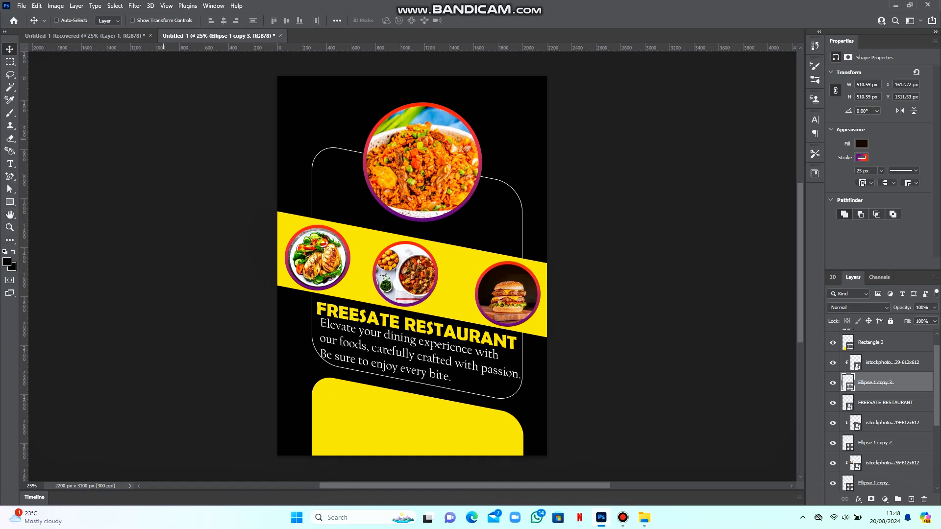
Select the Ellipse 1 layer under the rice photo and choose the Ellipse Tool
right_click(385, 124)
left_click(400, 139)
left_click(10, 202)
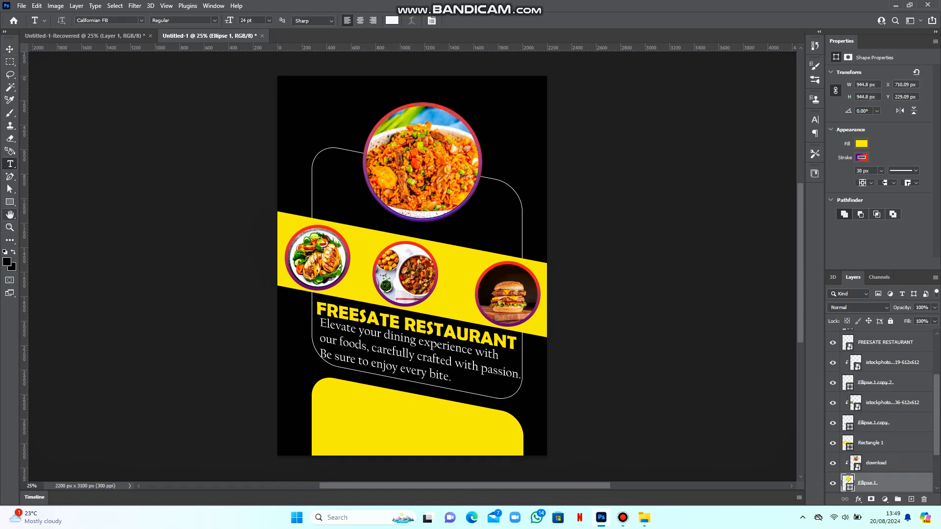
Draw a 945 px circle, then enlarge it to about 1073 px centred over the rice photo
left_click(51, 211)
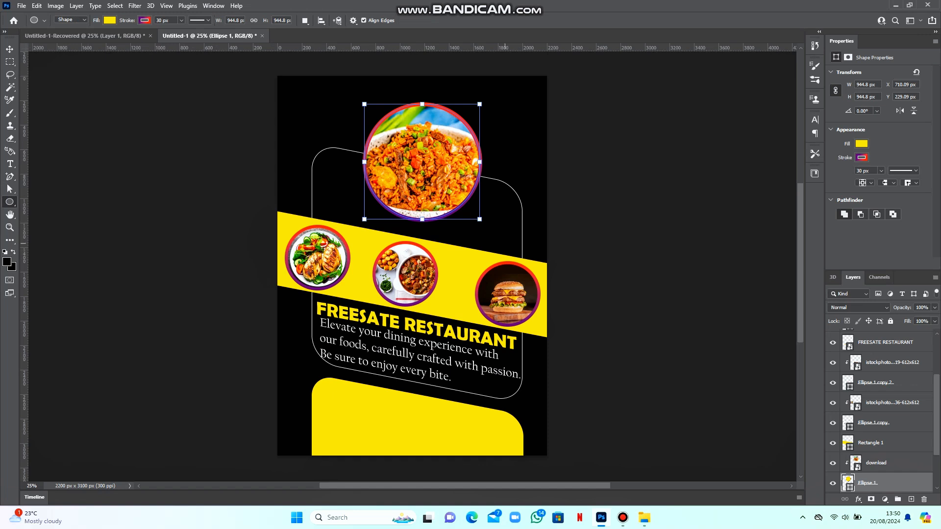
left_click(505, 243)
left_click(436, 189)
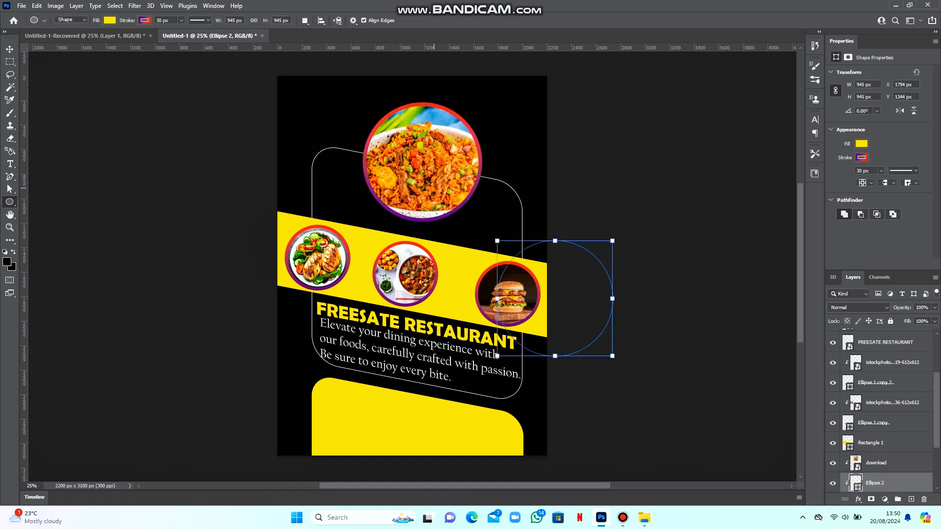
key("v")
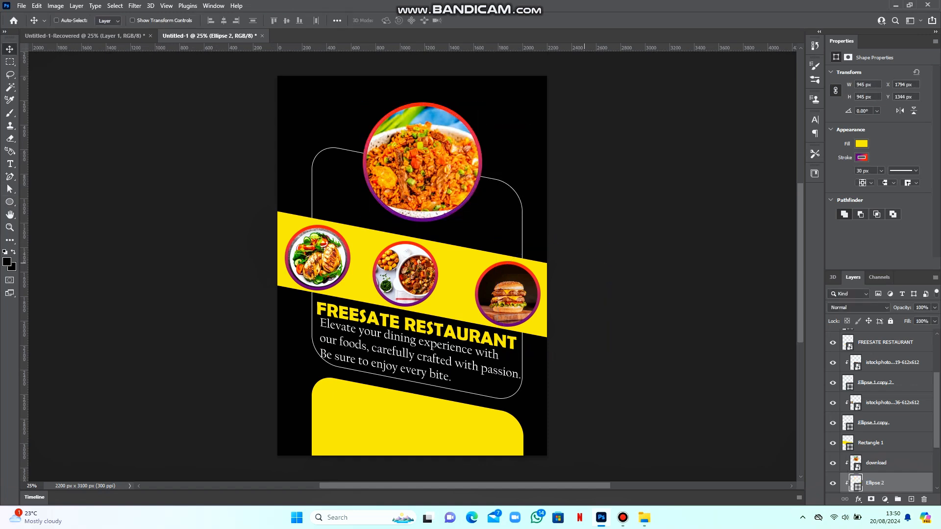
left_click_drag(584, 263, 441, 141)
key("ctrl+t")
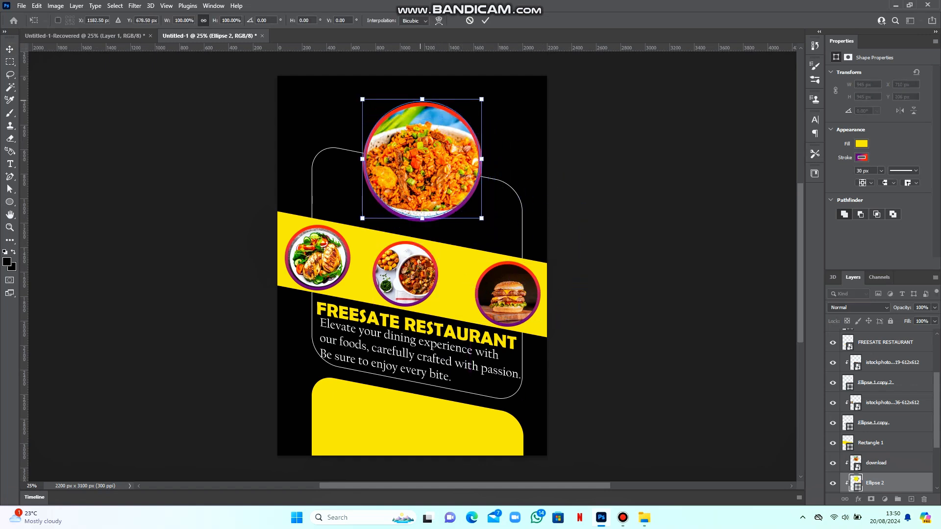
mouse_move(410, 100)
left_mouse_down()
mouse_move(411, 87)
mouse_move(418, 117)
mouse_move(422, 90)
mouse_move(423, 113)
left_mouse_up()
key("Return")
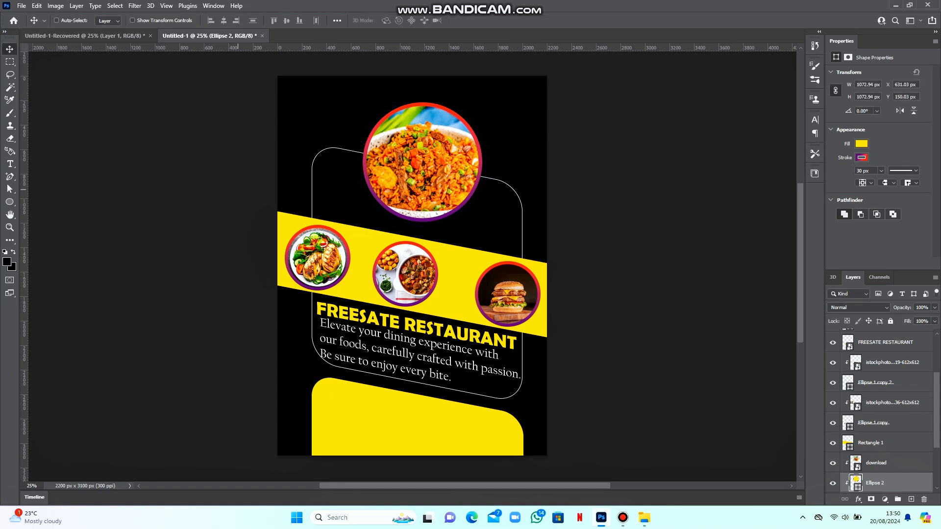
Try placing text on the Ellipse 2 path, then clear and cancel it
left_click(10, 164)
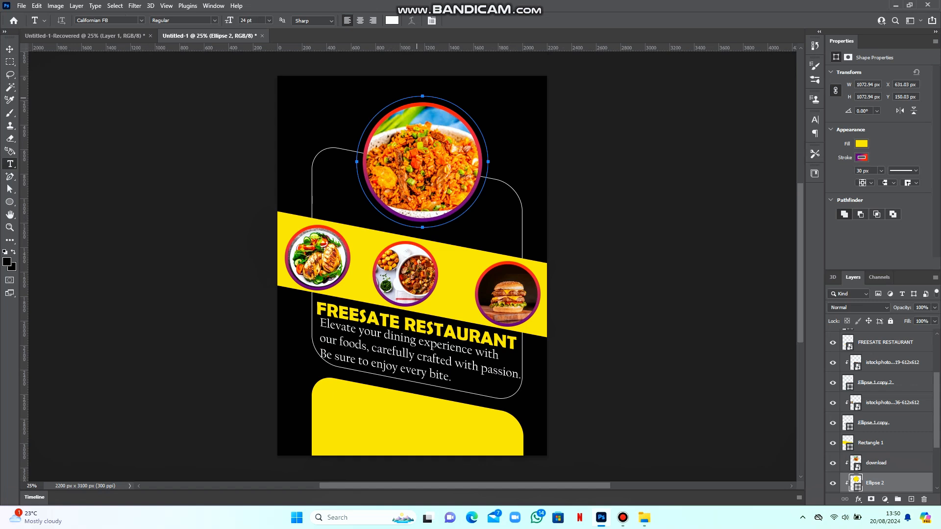
left_click(423, 96)
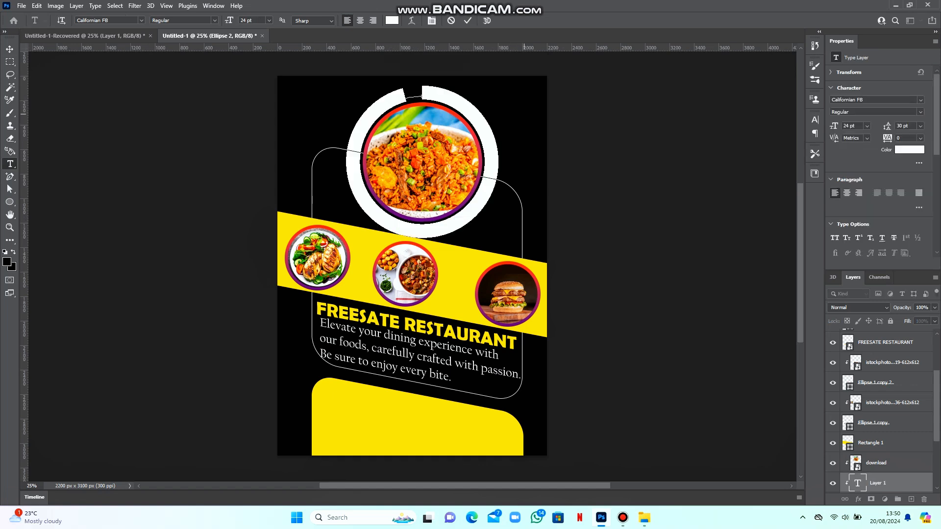
key("BackSpace")
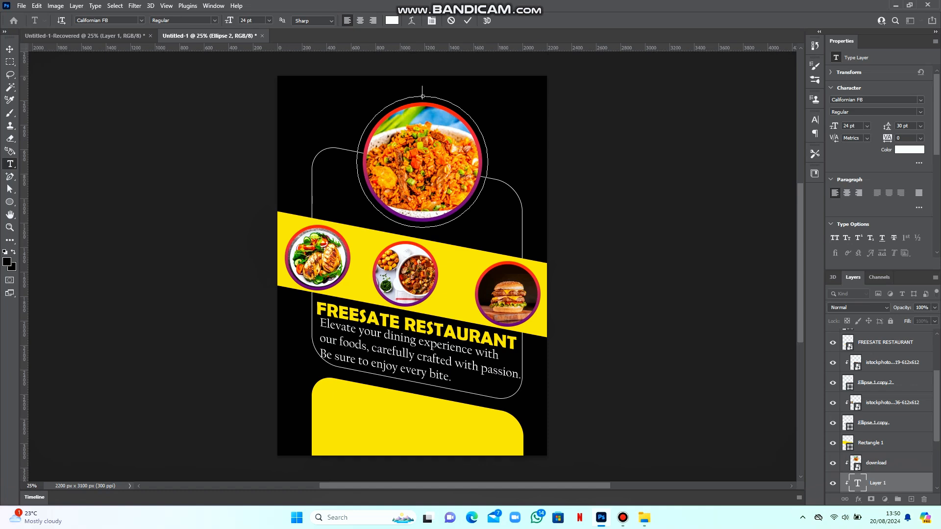
key("Escape")
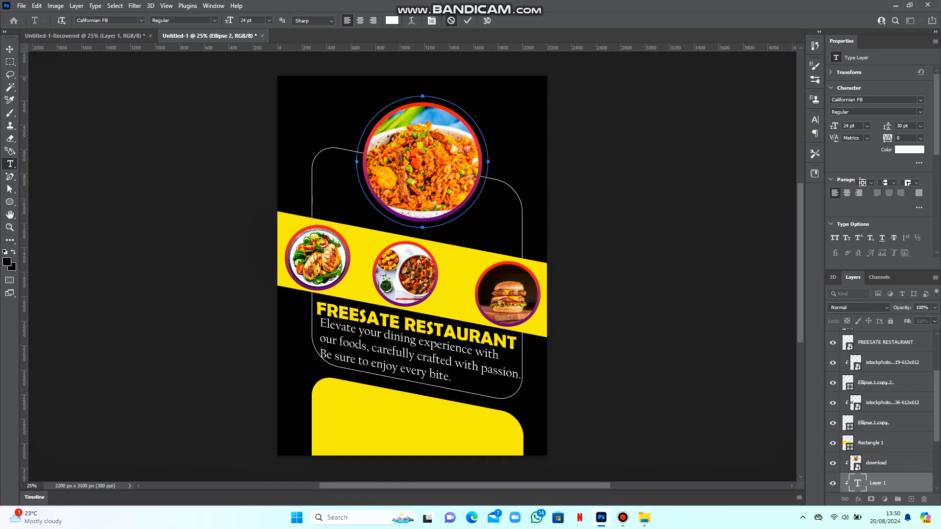
Move Ellipse 2 to the top of the layer stack
scroll(882, 412, "down", 2)
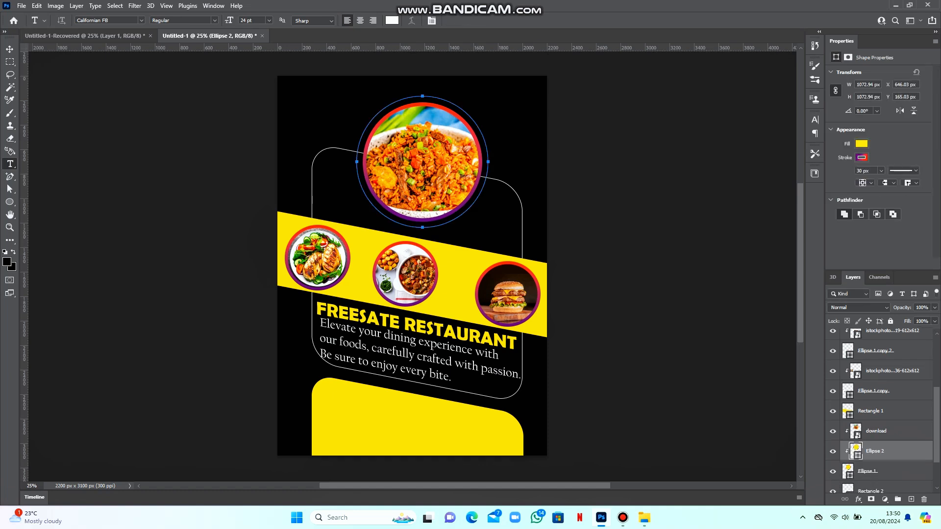
left_click_drag(875, 450, 857, 338)
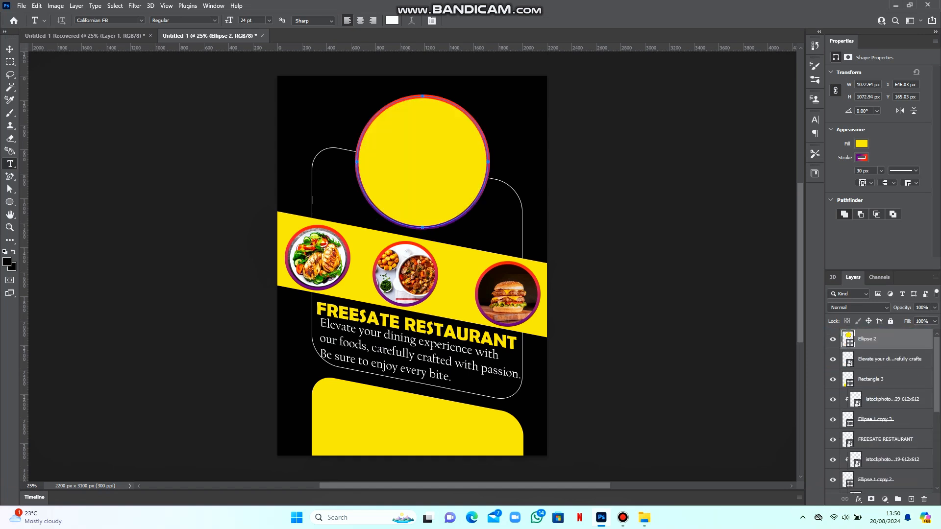
left_click(832, 339)
left_click(832, 339)
Set Ellipse 2's fill and gradient stroke to no colour, then start path text on it
left_click(861, 143)
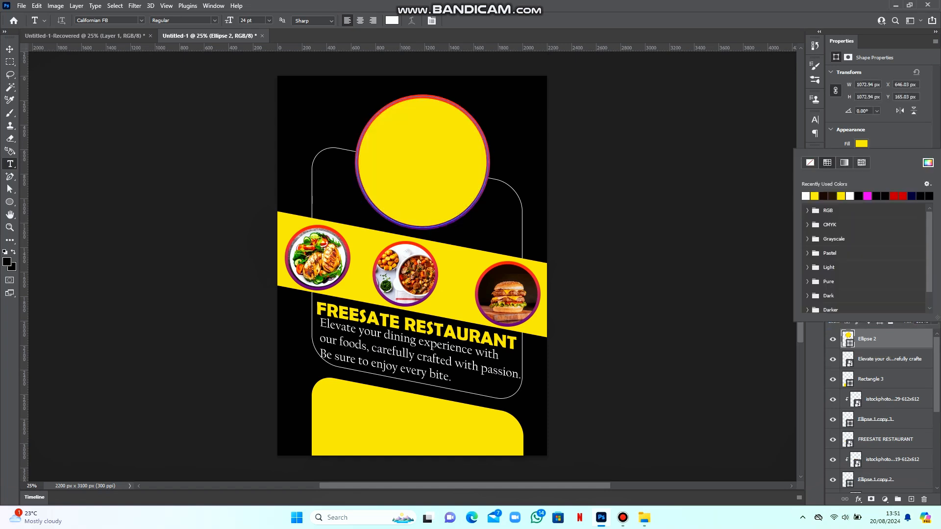
left_click(810, 162)
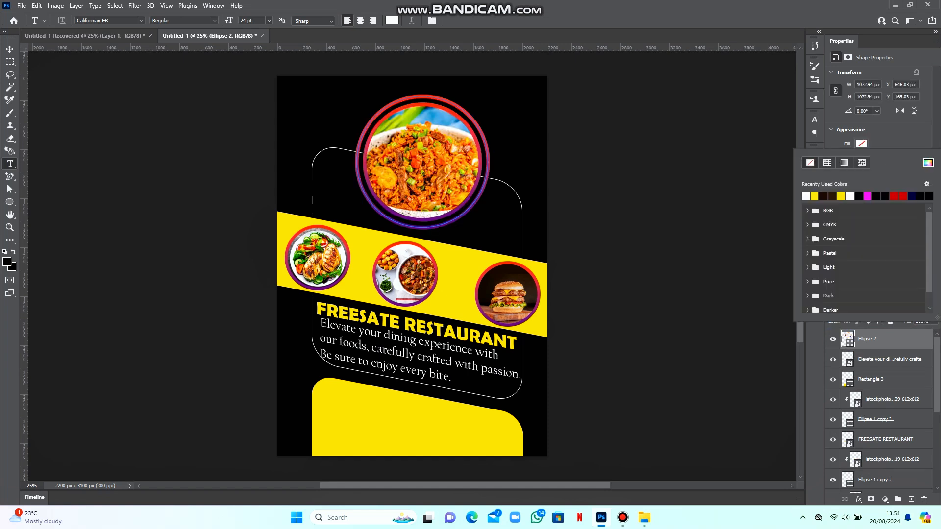
left_click(862, 143)
left_click(861, 157)
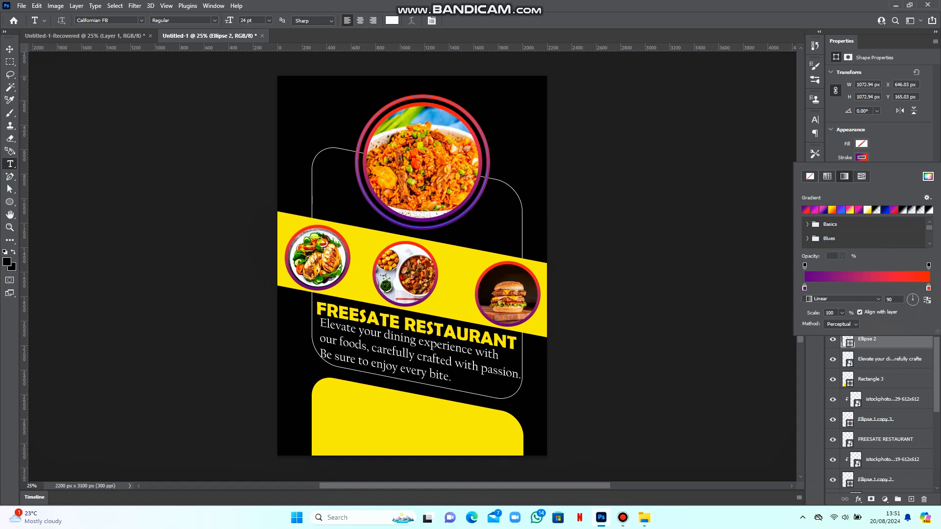
left_click(810, 176)
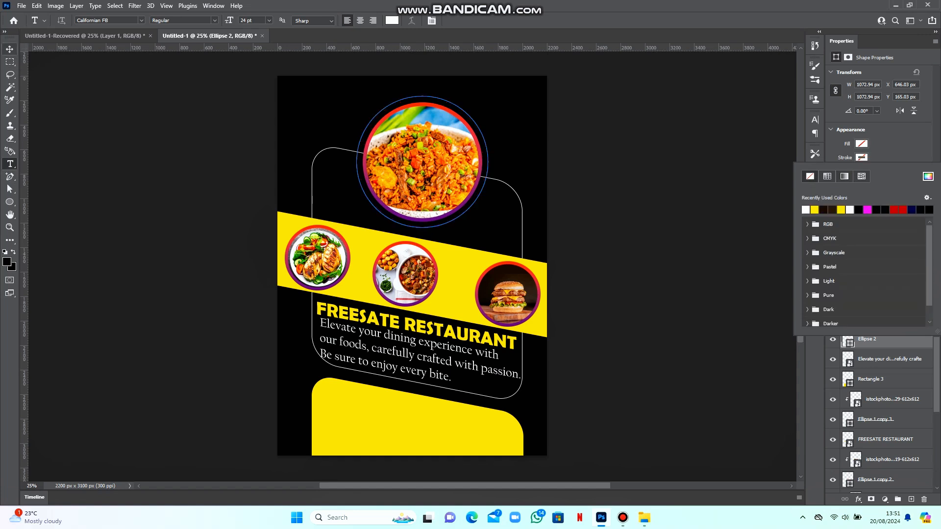
left_click(9, 49)
left_click(9, 164)
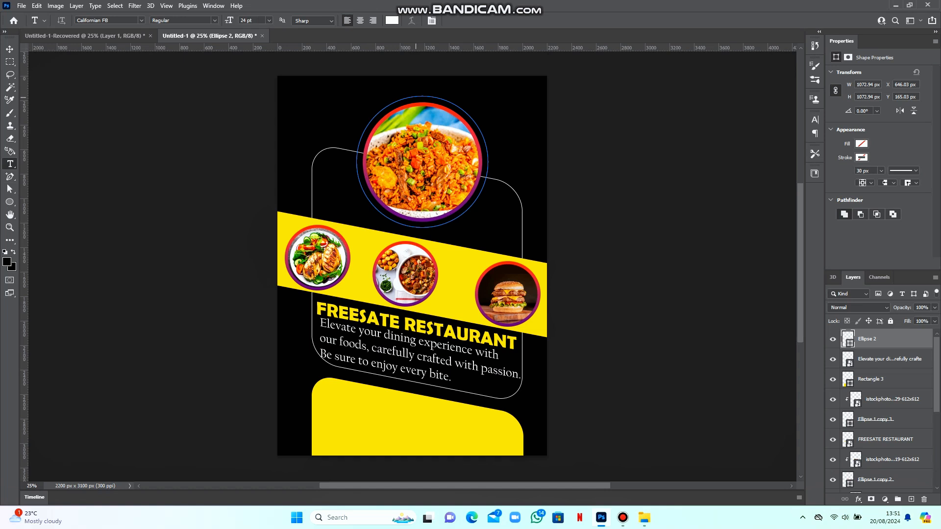
left_click(422, 96)
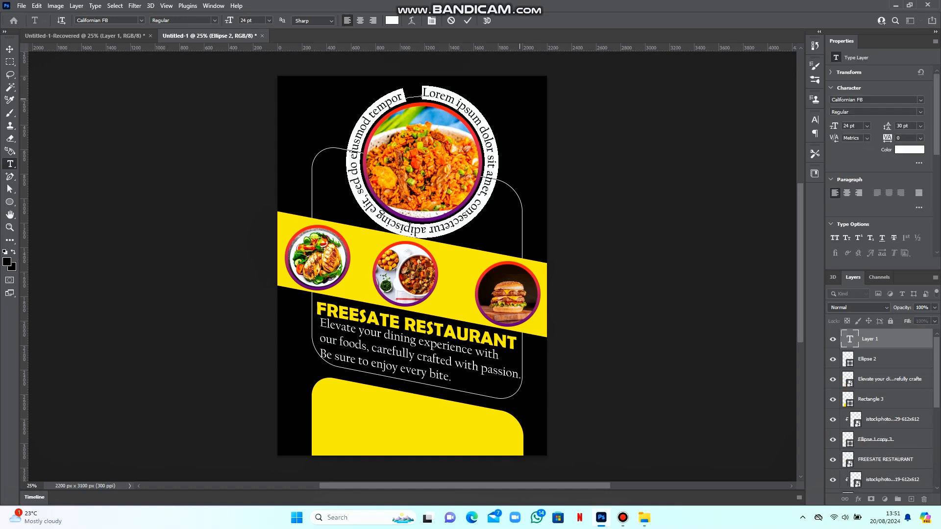
Type 'A taste with a difference. Get 25% discount on your first order' along the circle
type("A t")
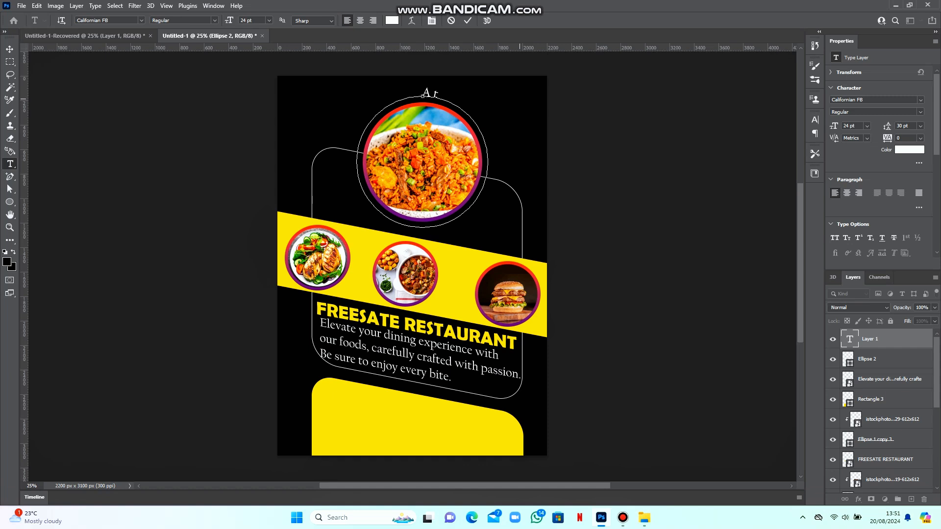
type("aste with a differen")
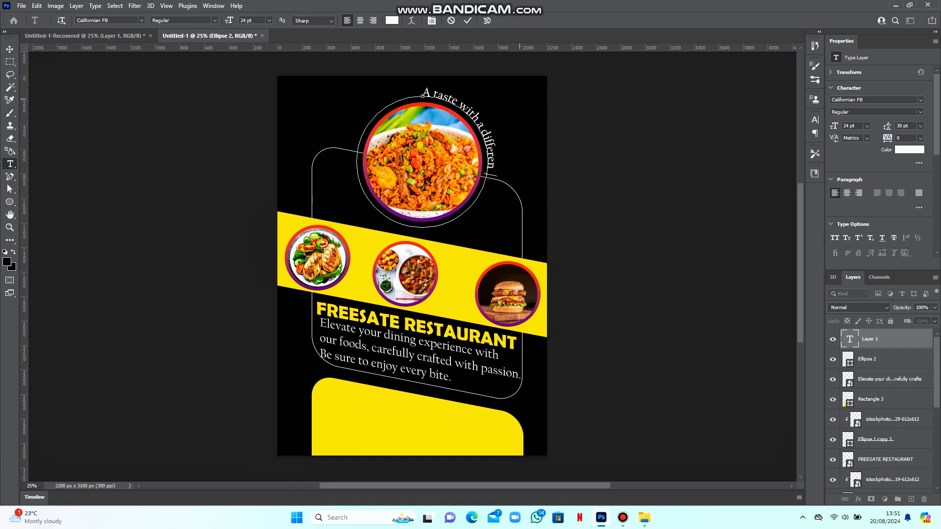
type("ce. Get 25% discount")
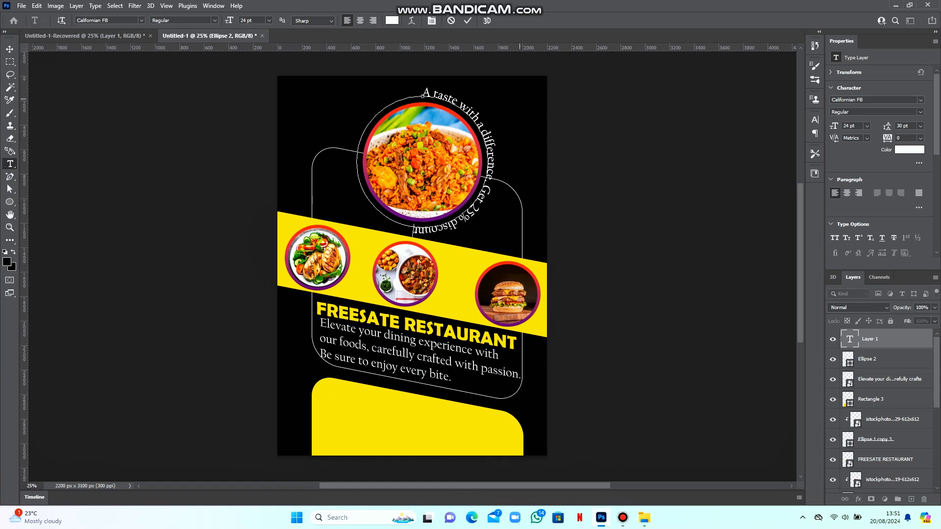
type(" on your first order")
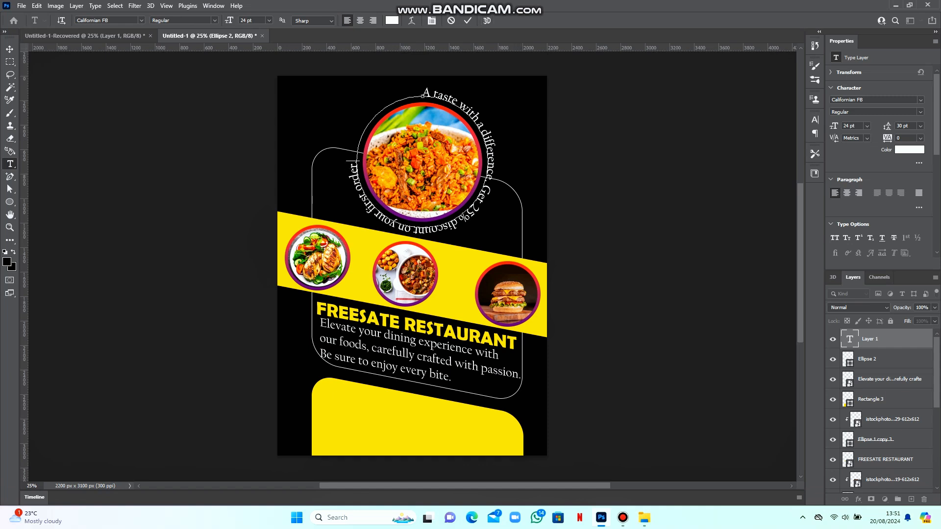
left_click(468, 20)
key("ctrl+t")
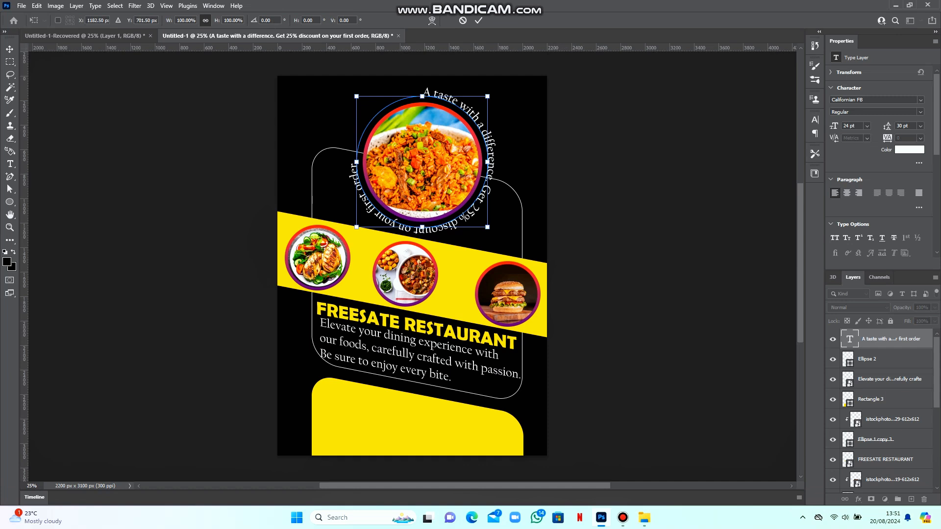
Rotate the curved slogan, finishing about 19° counter-clockwise so it starts at the left
type("-30")
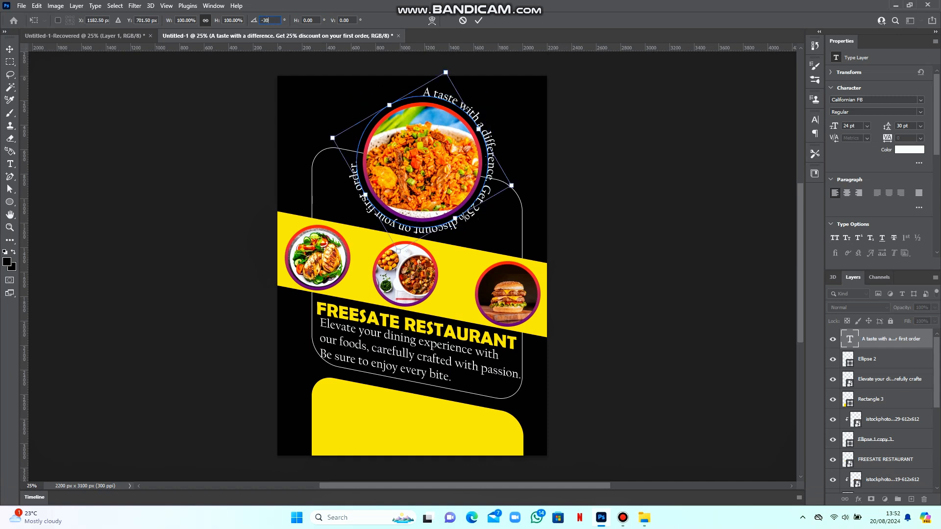
key("BackSpace")
key("BackSpace")
type("80")
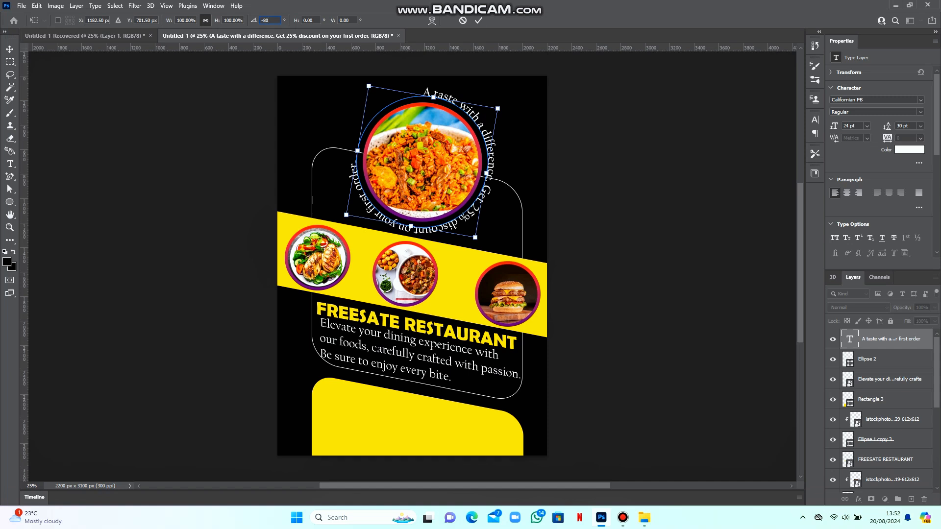
key("Return")
key("ctrl+t")
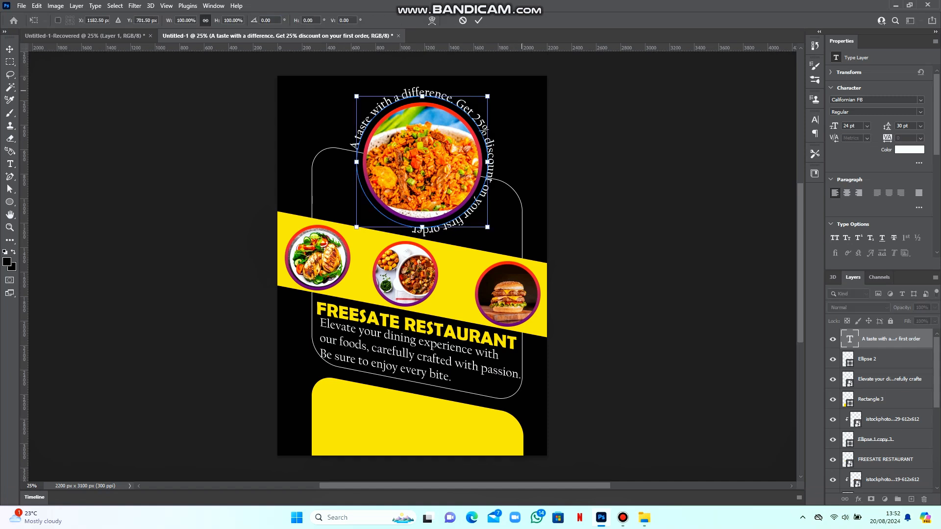
left_click_drag(493, 89, 453, 65)
left_click(478, 21)
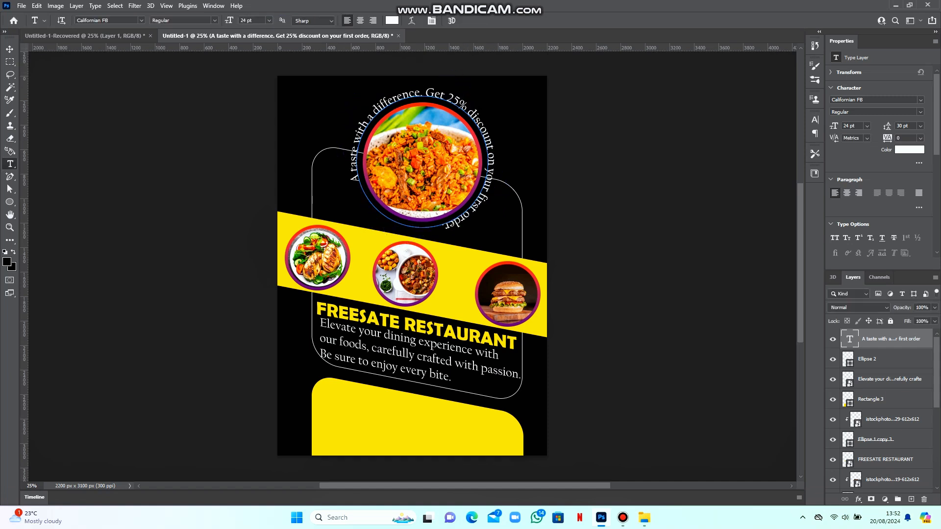
key("ctrl+t")
left_click_drag(493, 90, 467, 71)
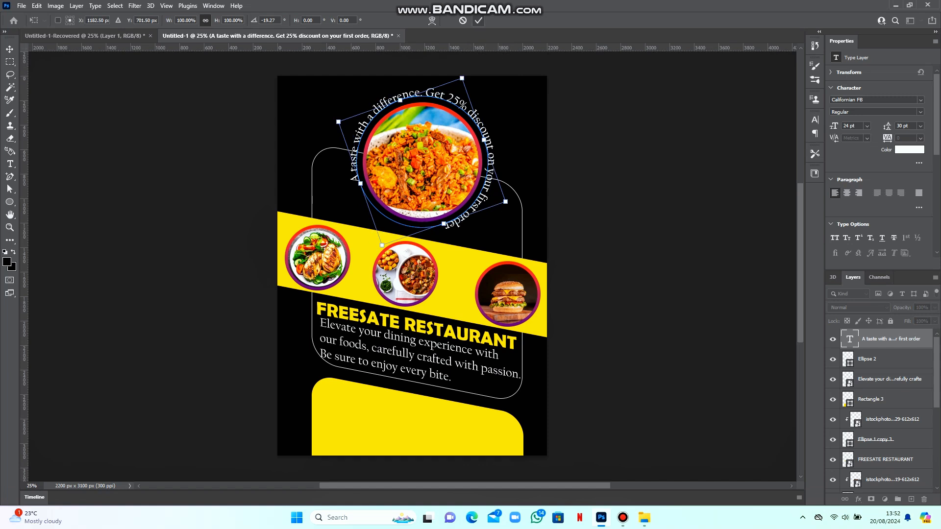
left_click(478, 20)
Colour the '25%' in the slogan yellow, sampled from the poster's band
key("v")
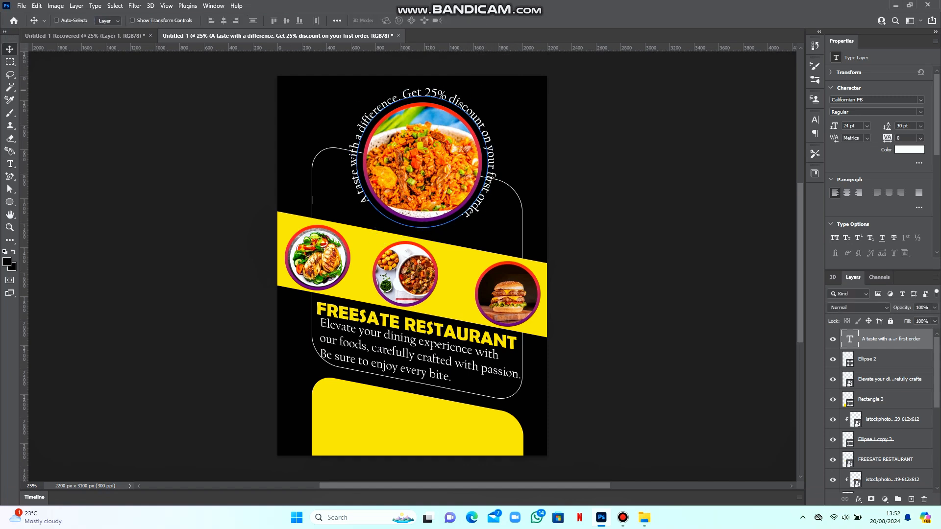
key("t")
left_click(424, 93)
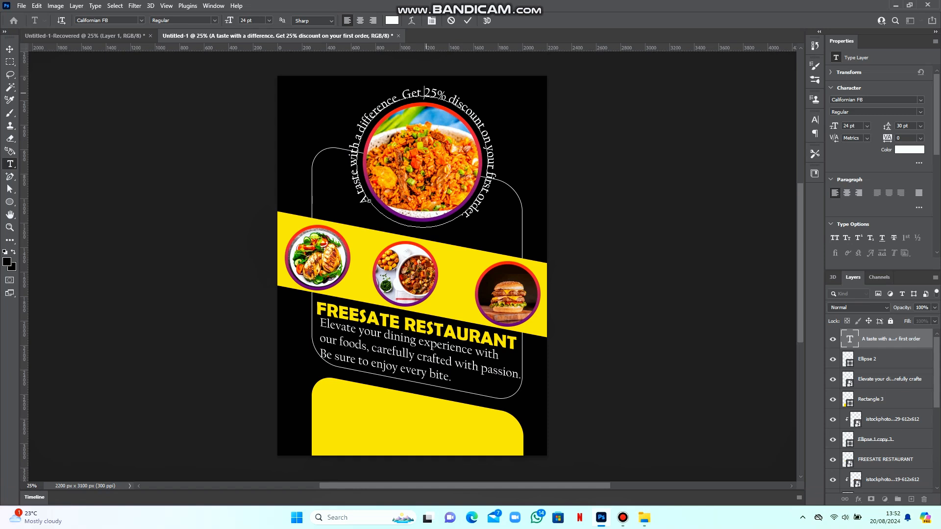
left_click_drag(424, 93, 443, 96)
left_click(391, 20)
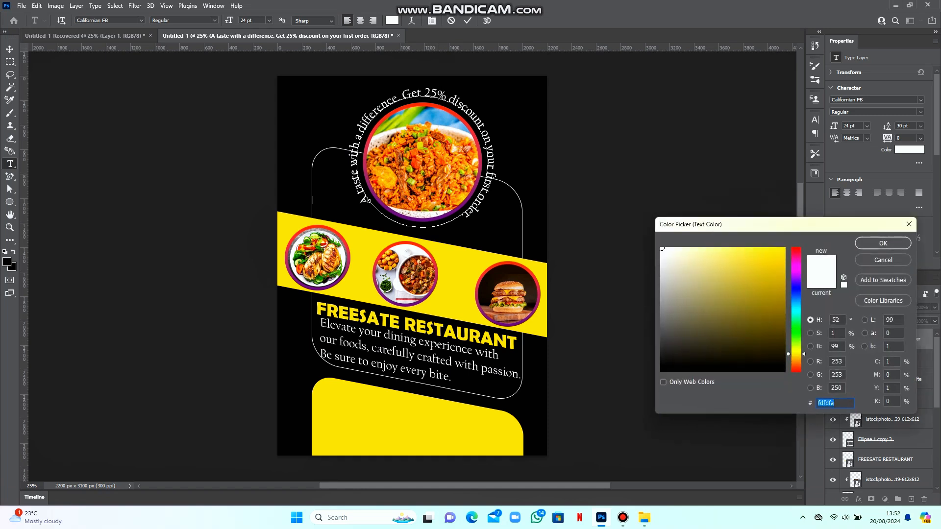
left_click(542, 293)
left_click(883, 243)
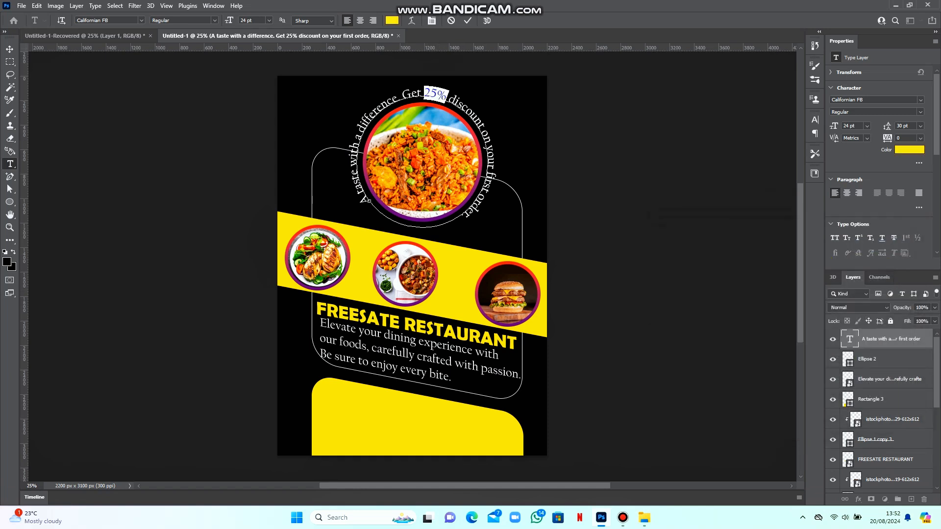
left_click(467, 21)
key("v")
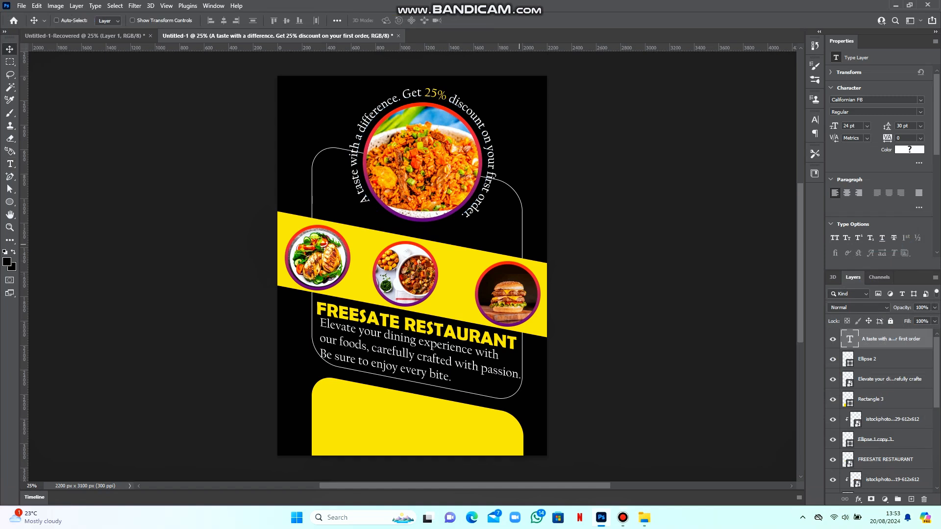
Select the Rectangle 2 layer and rasterize it using the Eraser
right_click(521, 246)
right_click(523, 237)
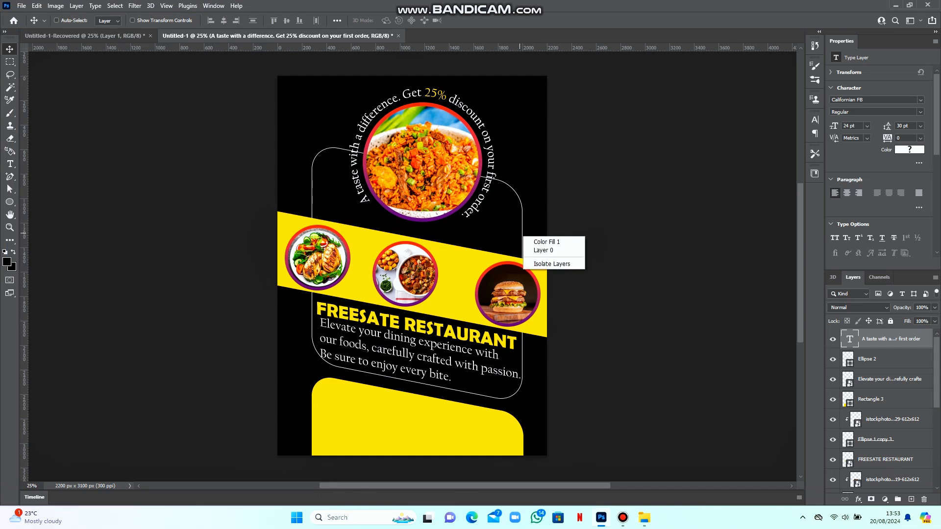
right_click(522, 229)
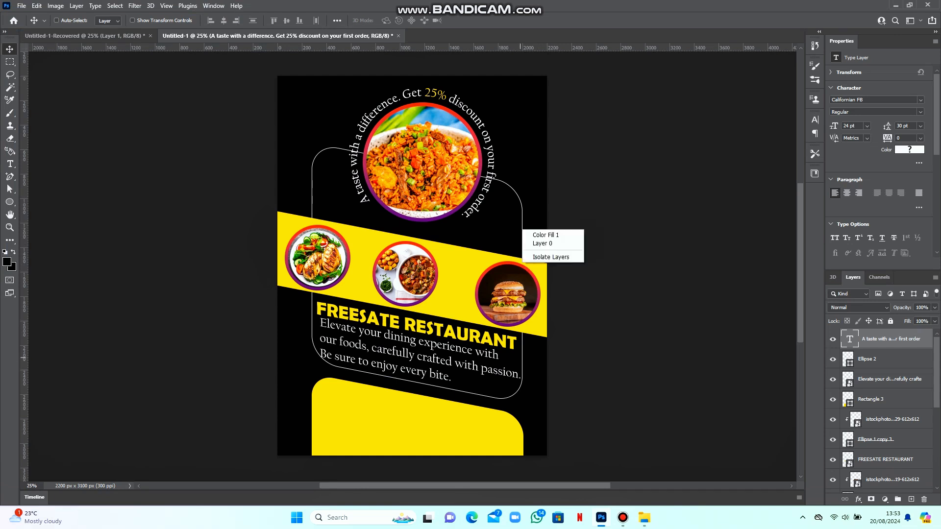
right_click(521, 360)
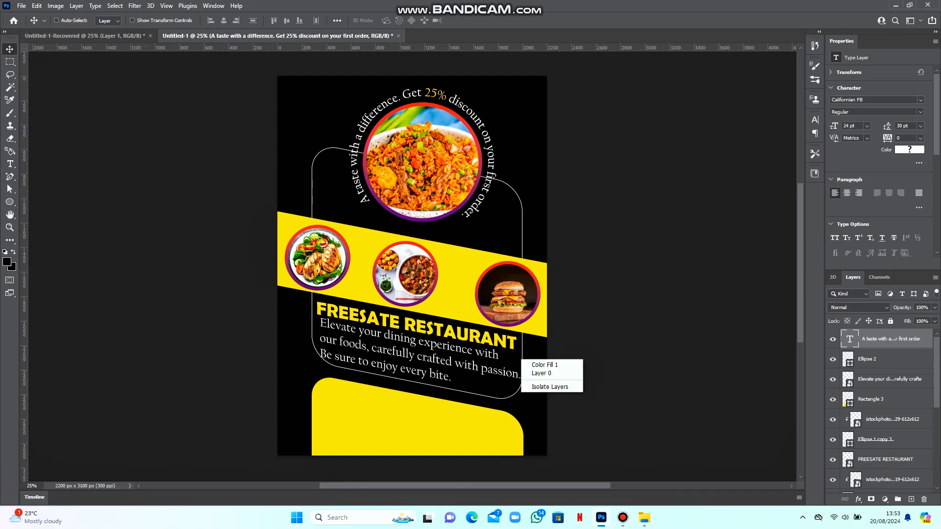
key("Escape")
scroll(886, 410, "down", 6)
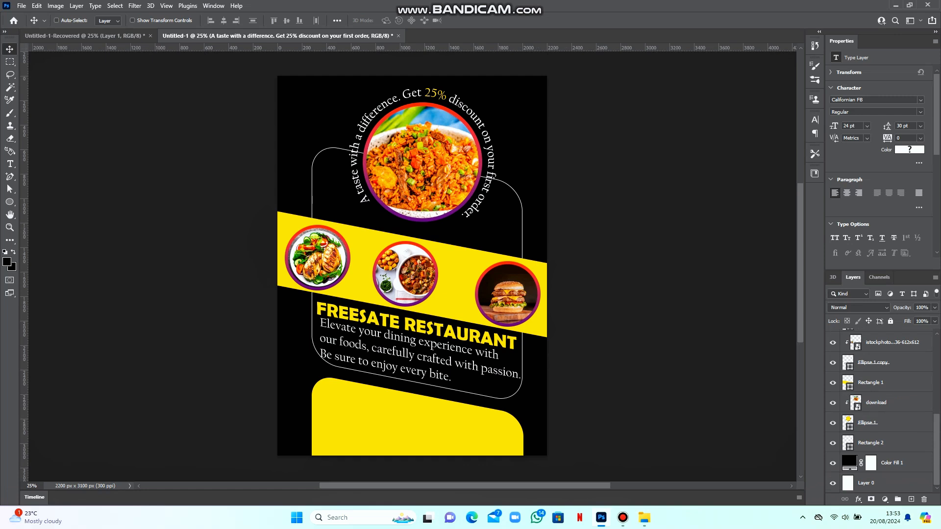
left_click(870, 443)
left_click(832, 443)
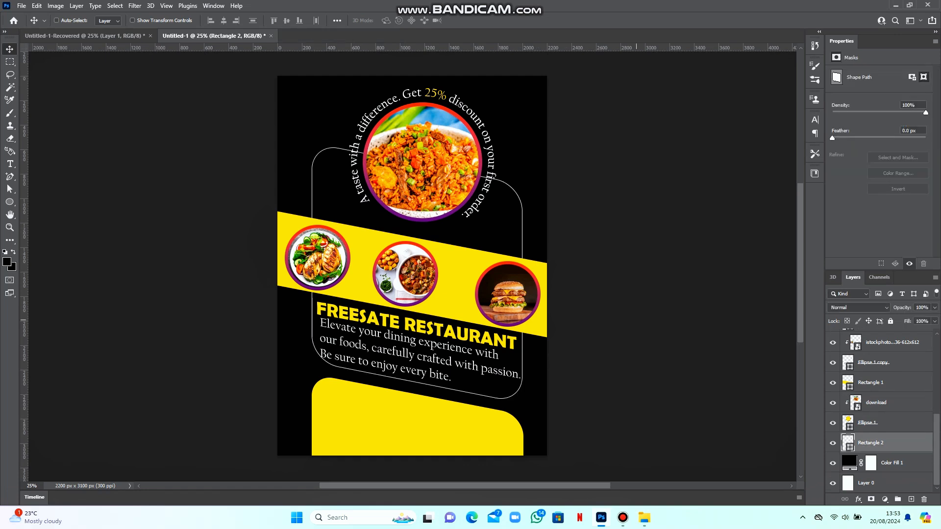
key("e")
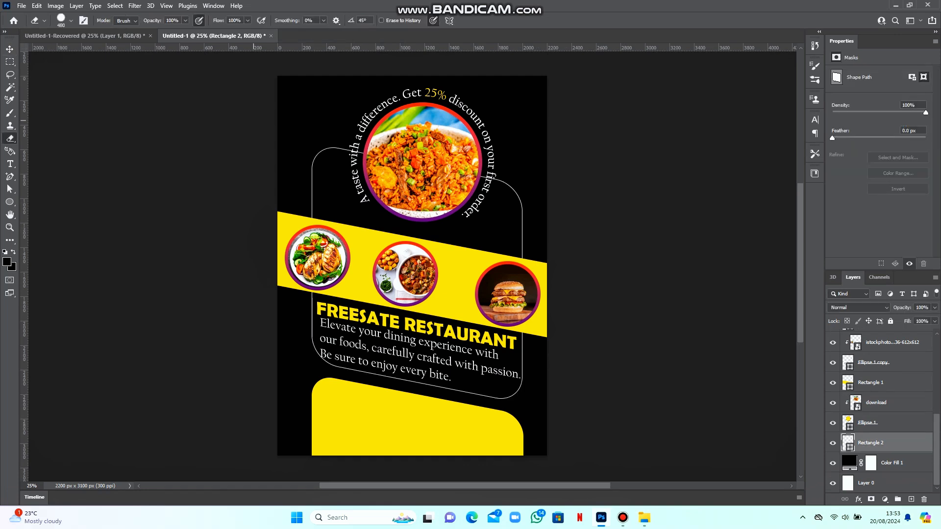
left_click(72, 21)
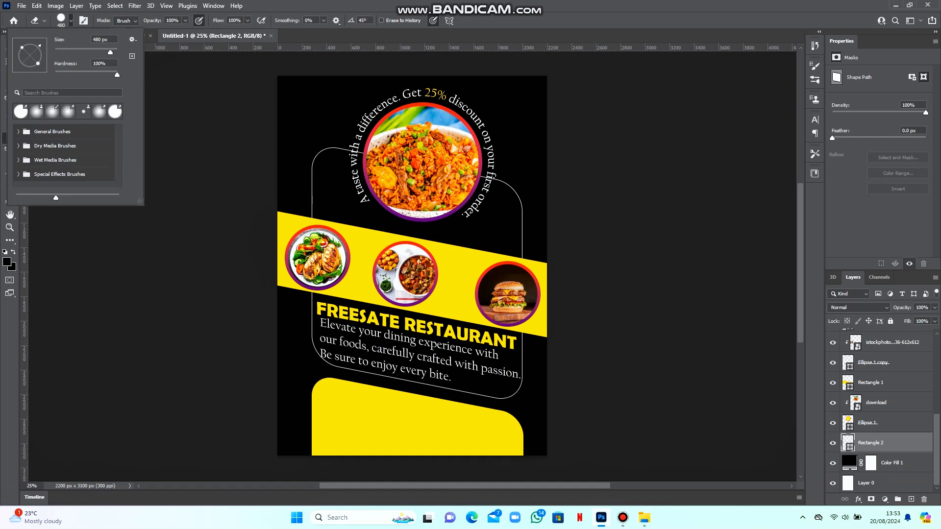
left_click(312, 200)
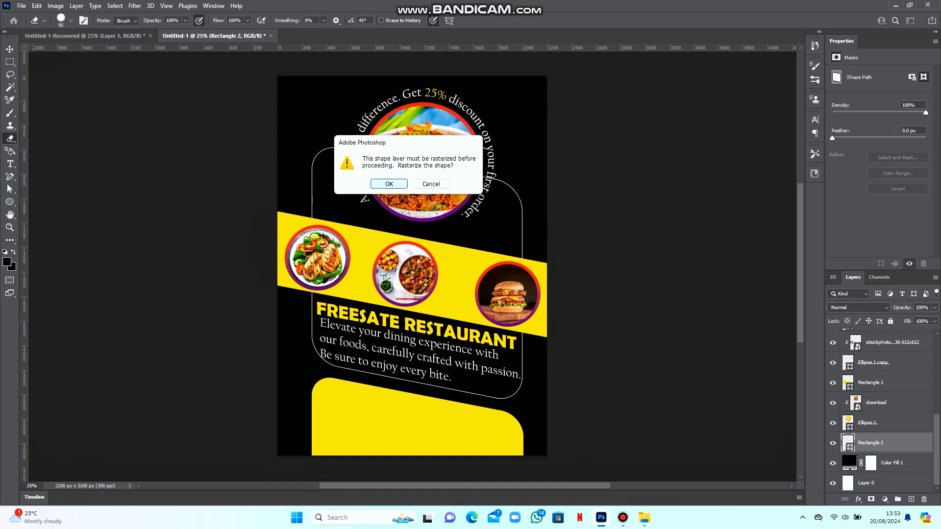
key("Return")
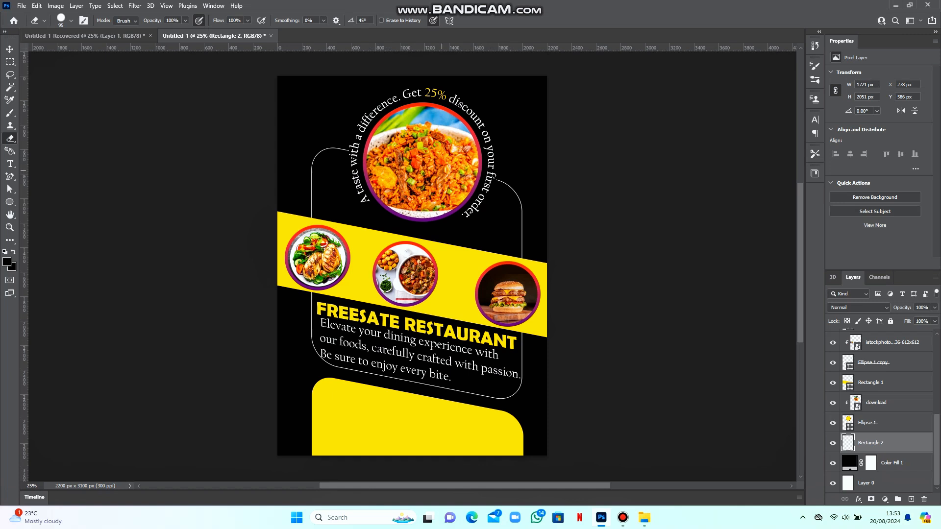
Drag the QR code image into the poster and place it over the lower yellow panel
key("v")
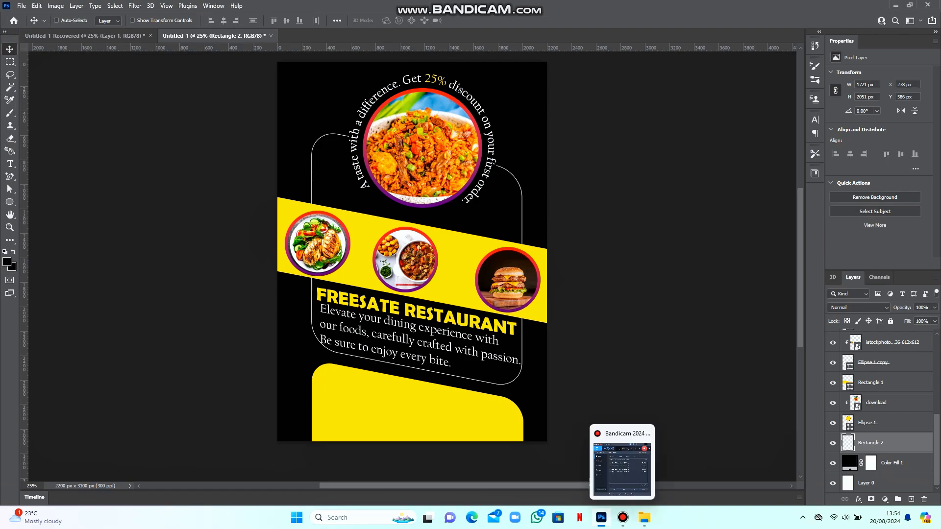
left_click(644, 518)
left_click_drag(748, 98, 326, 417)
left_click_drag(418, 234, 361, 384)
key("Return")
Move the QR layer to the top and scale it down to 344 px in the panel's lower left
left_click_drag(882, 442, 881, 339)
key("ctrl+t")
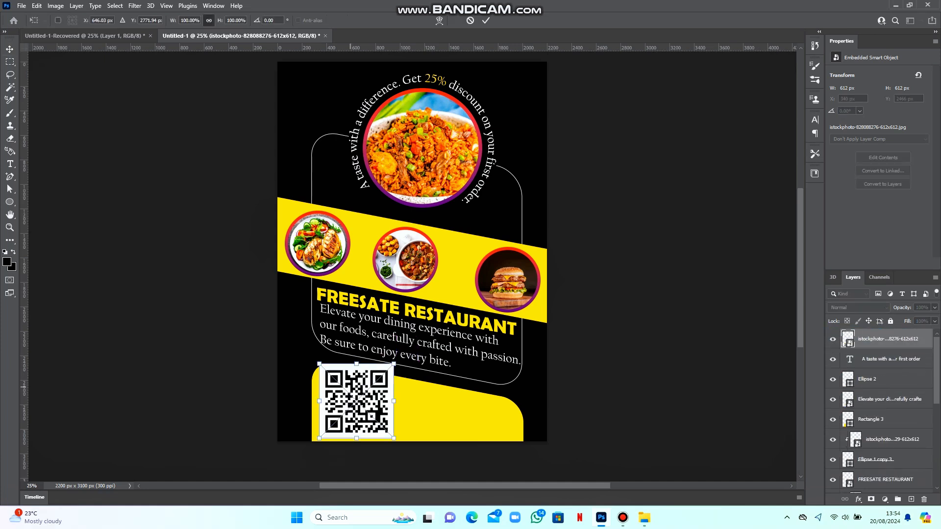
left_click_drag(356, 364, 341, 416)
key("ctrl+plus")
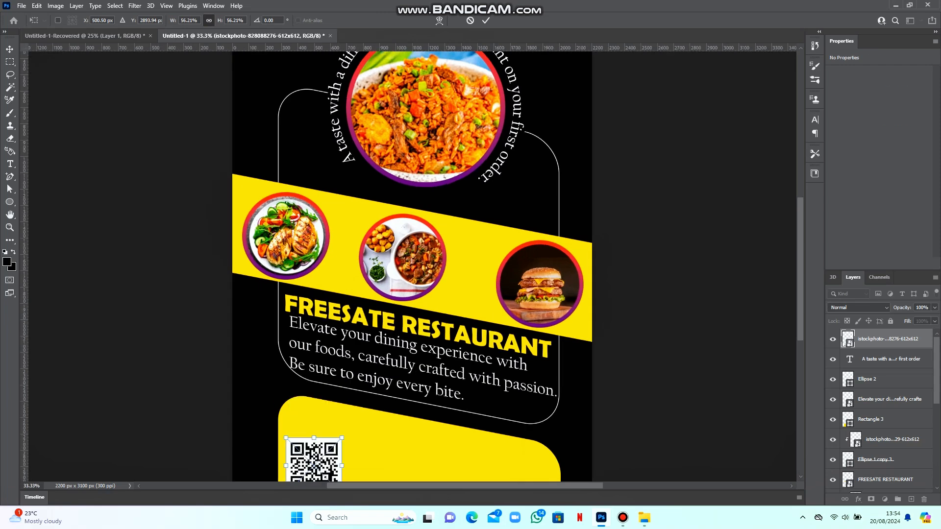
key("Return")
Add a REACH US!!! heading above the QR code in Bernard MT Condensed, nudged left
key("t")
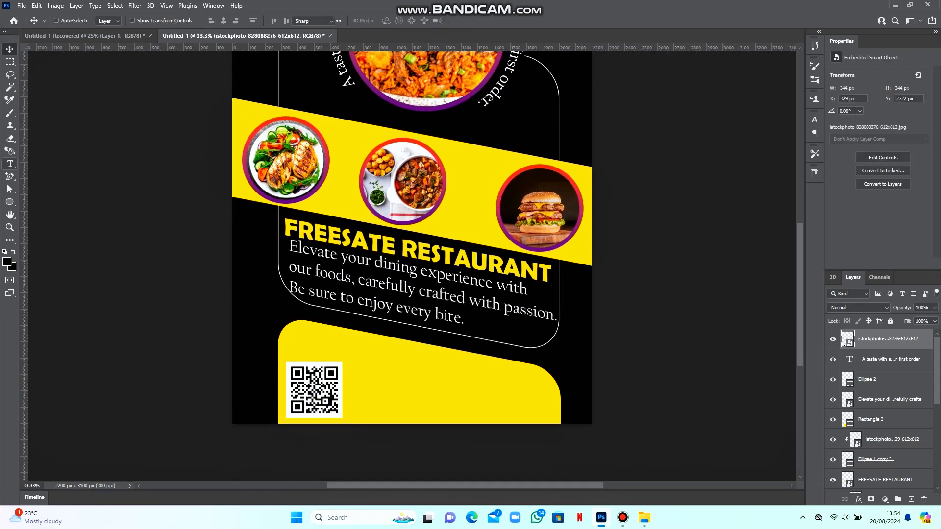
left_click(304, 345)
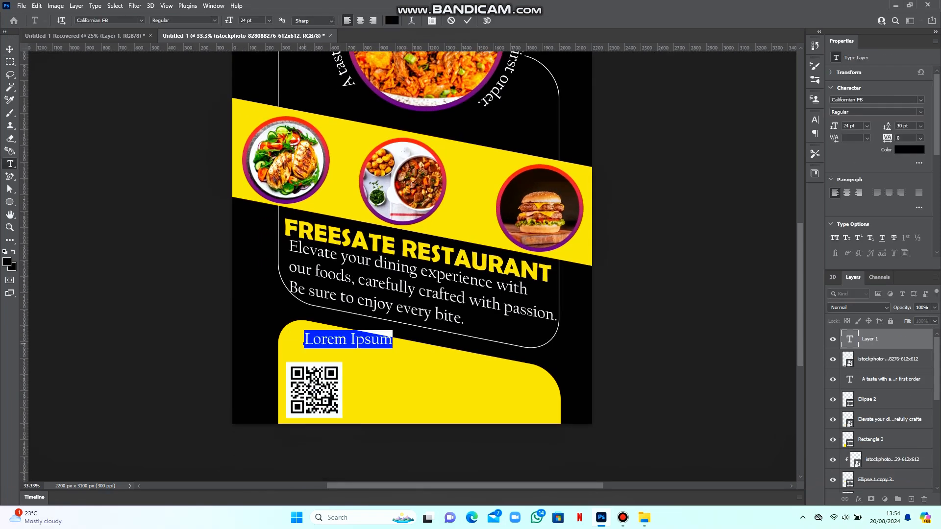
type("REACH US!!!")
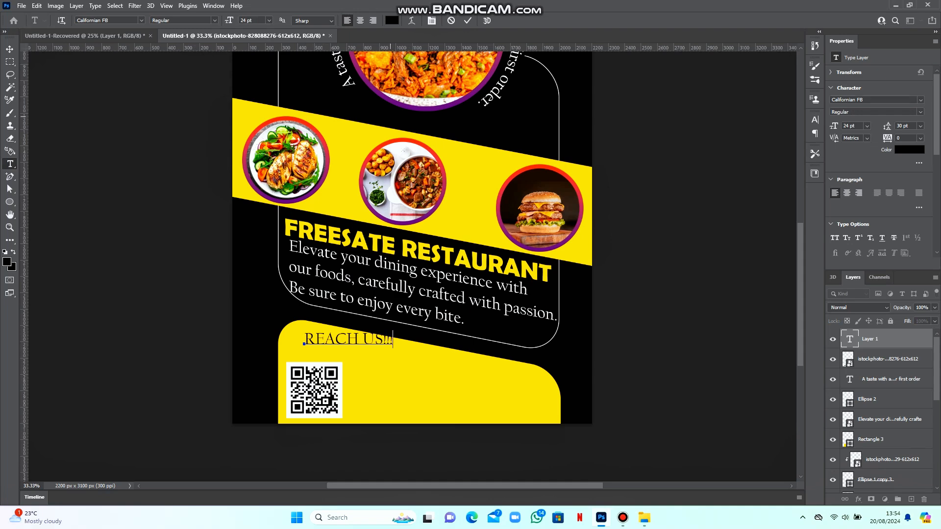
left_click(467, 20)
left_click(920, 100)
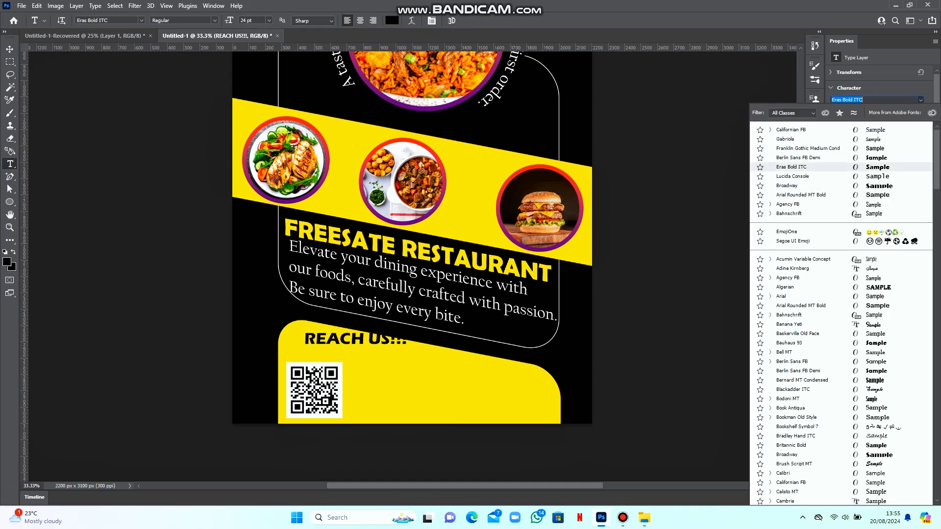
key("Up")
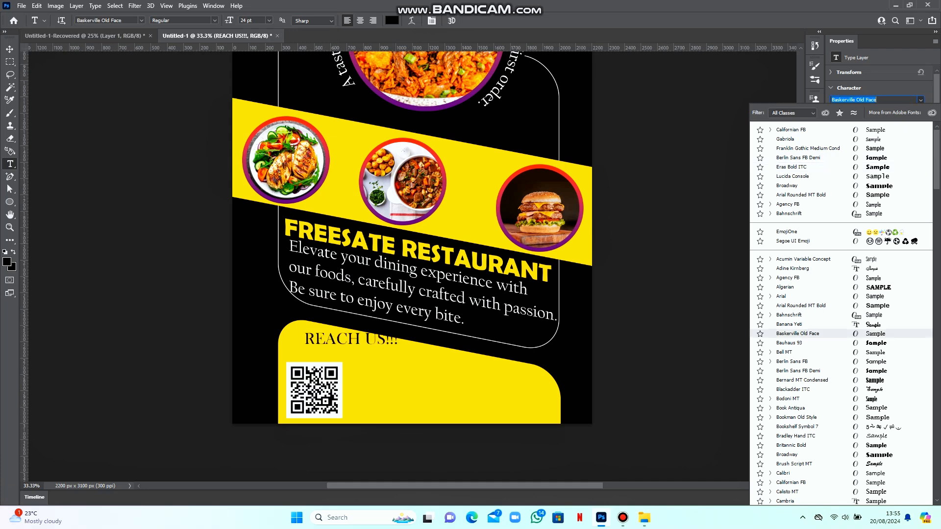
left_click(801, 380)
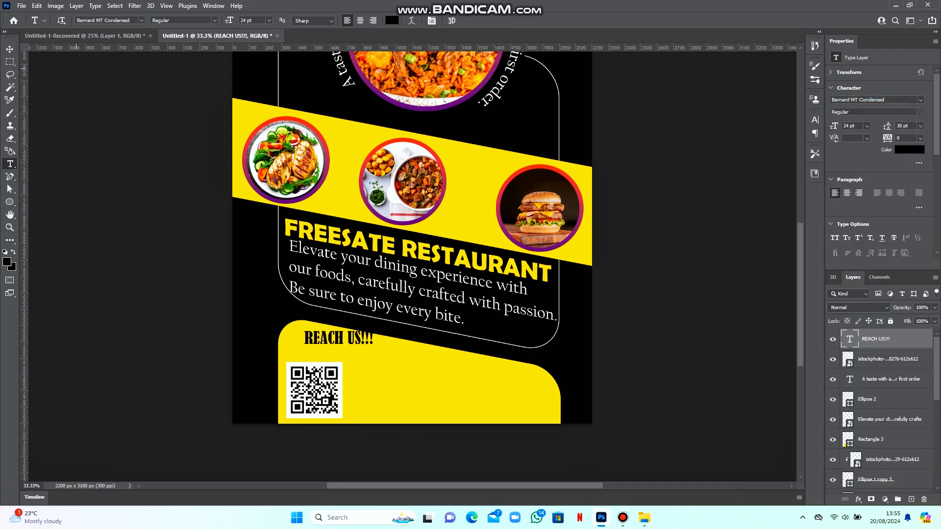
left_click(9, 49)
left_click_drag(330, 338, 319, 345)
Set REACH US!!! to 30 pt and bring in the pat3 location-pin image
left_click(867, 126)
left_click(854, 219)
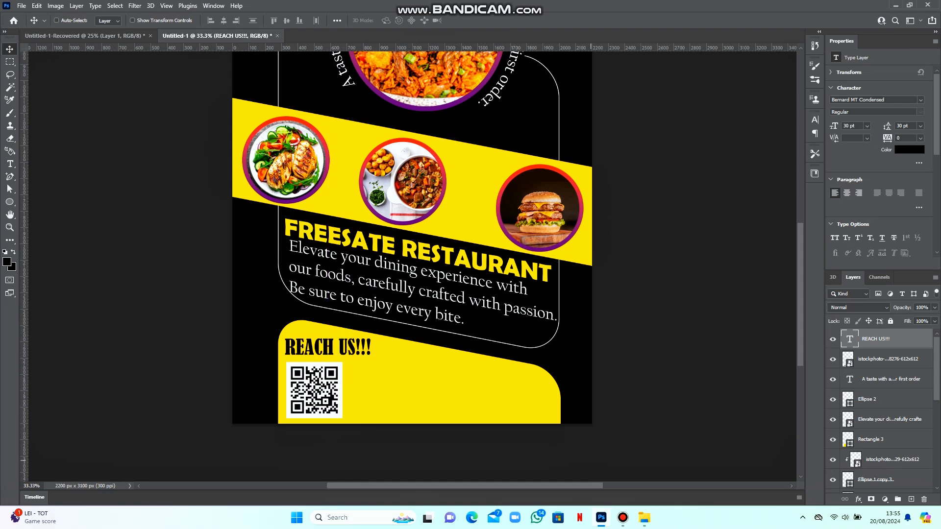
left_click(644, 517)
left_click(601, 517)
Place the pin image, rasterize it and erase the white square around the pin
key("Return")
left_click(9, 87)
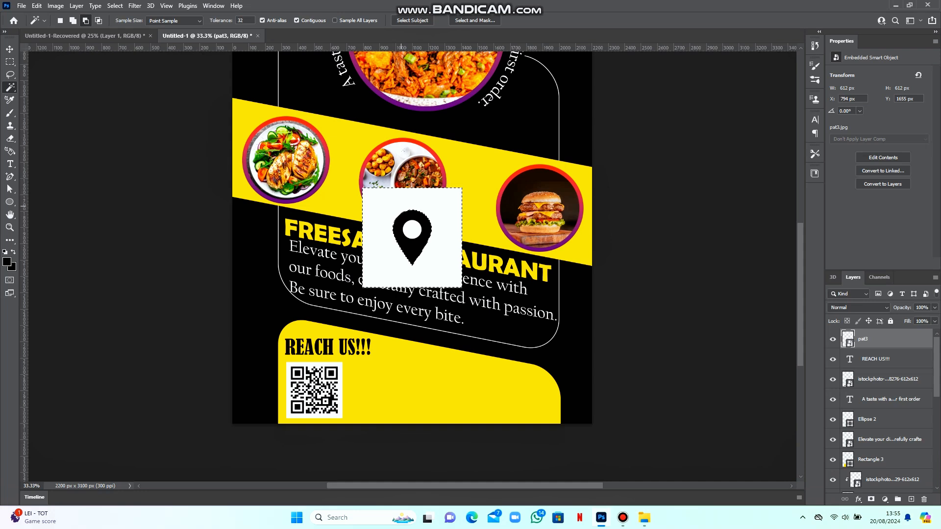
key("e")
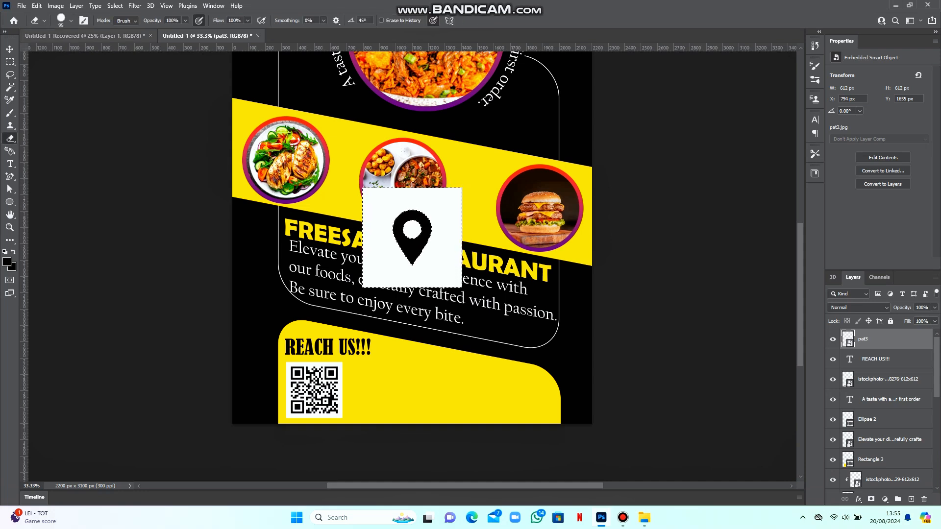
left_click(70, 20)
left_click_drag(84, 50, 95, 51)
left_click(416, 199)
left_click(415, 190)
mouse_move(391, 201)
left_mouse_down()
mouse_move(424, 198)
mouse_move(382, 218)
mouse_move(380, 269)
mouse_move(458, 281)
mouse_move(511, 260)
left_mouse_up()
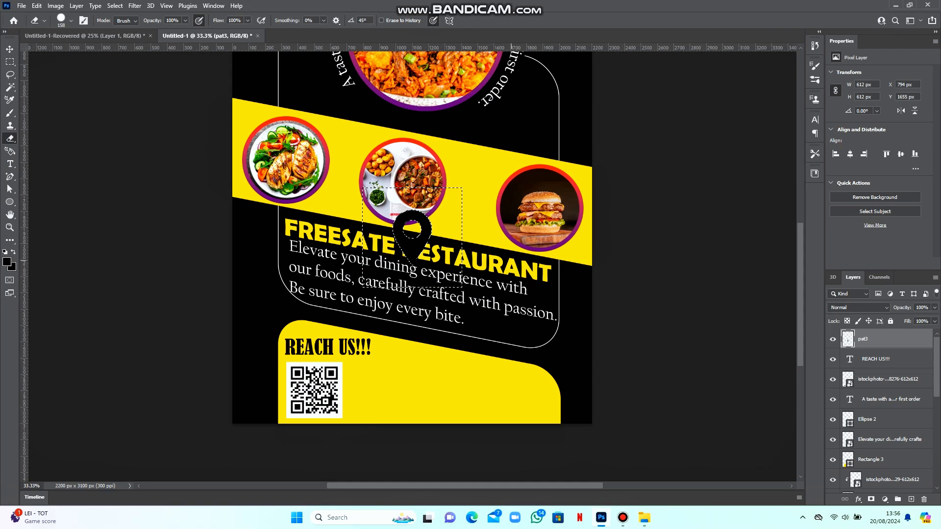
key("ctrl+d")
Shrink the pin to about 45% beside the QR code, then pick the FAS6 phone image
key("v")
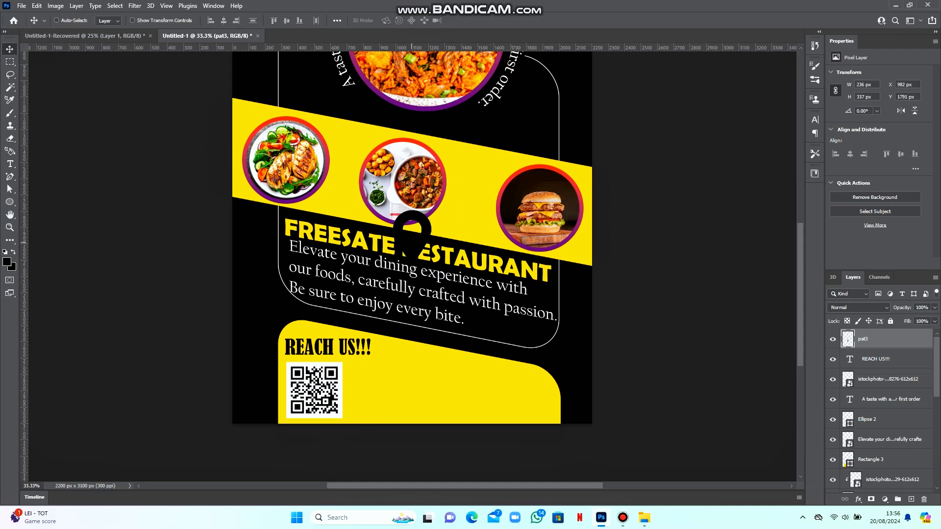
left_click_drag(412, 243, 370, 395)
key("ctrl+t")
key("ctrl+plus")
key("ctrl+plus")
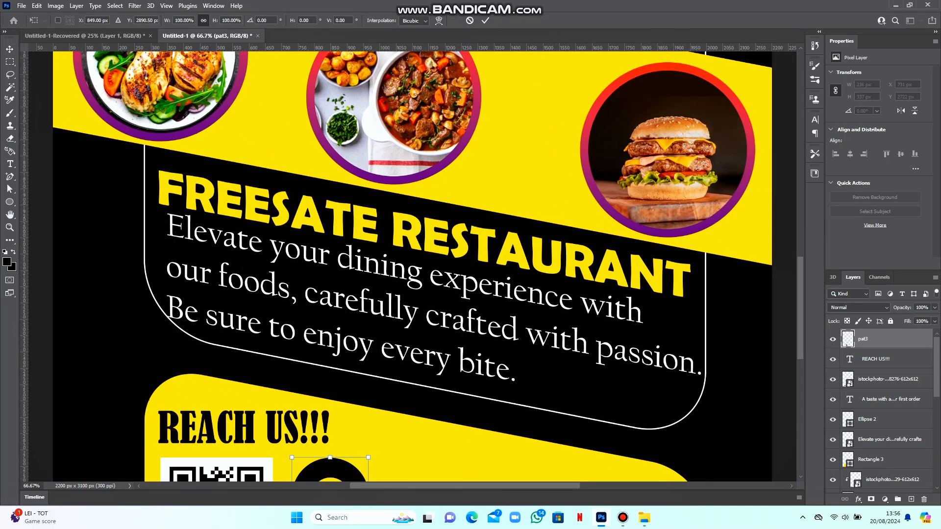
scroll(364, 270, "down", 5)
left_click_drag(292, 189, 318, 276)
key("Return")
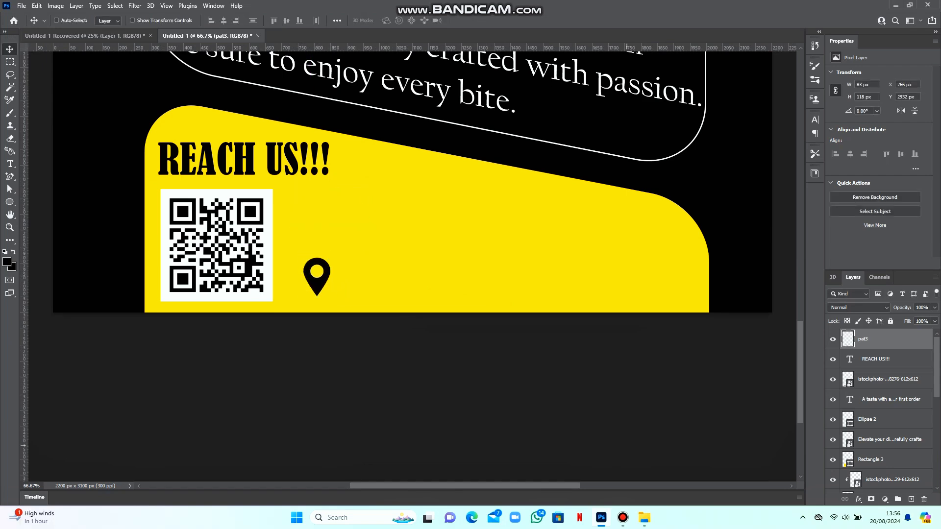
left_click(644, 517)
left_click(214, 97)
Place the FAS6 image, rasterize it and erase everything except the phone icon
left_click_drag(215, 97, 414, 282)
key("m")
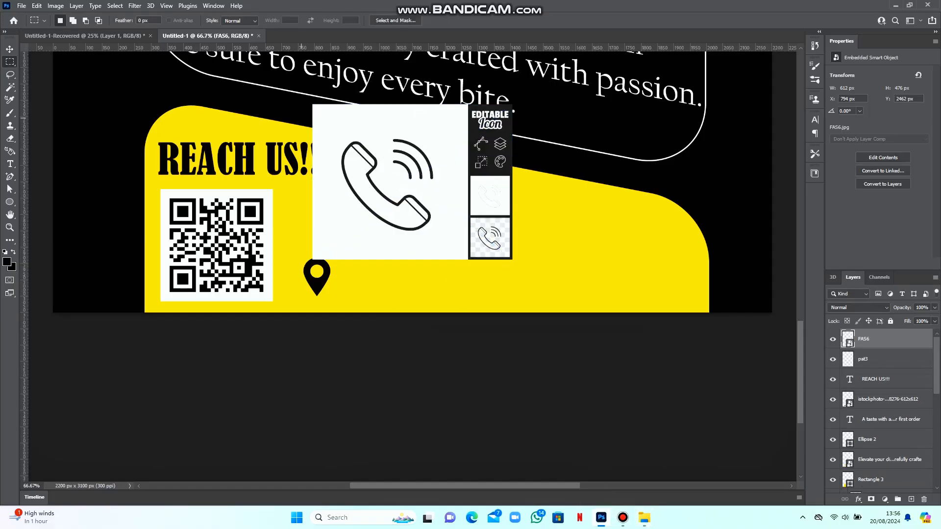
left_click_drag(296, 90, 461, 270)
left_click(114, 5)
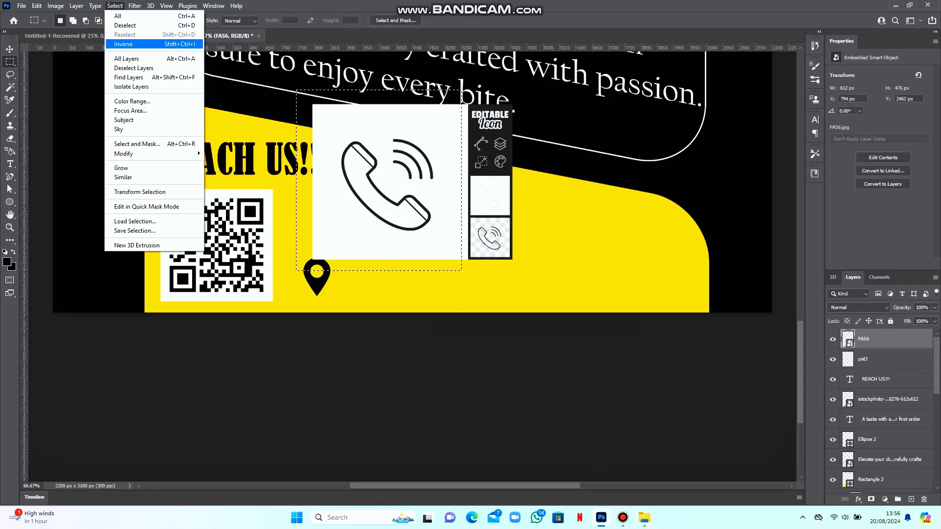
left_click(123, 43)
left_click(9, 139)
left_click(489, 196)
key("Return")
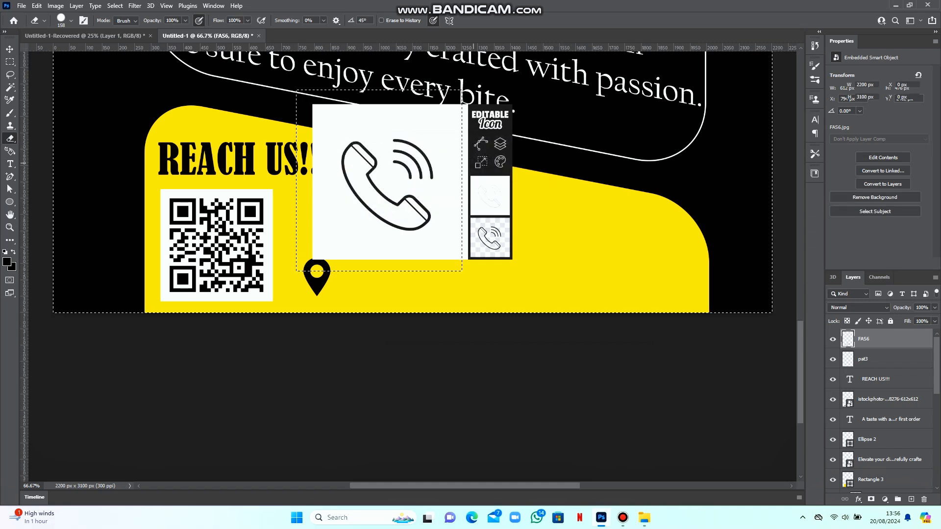
mouse_move(490, 118)
left_mouse_down()
mouse_move(478, 231)
mouse_move(494, 237)
left_mouse_up()
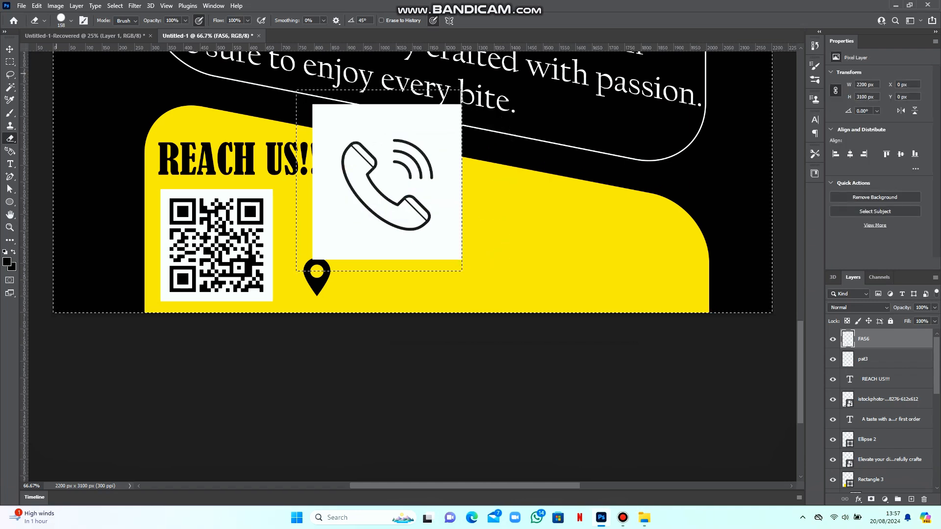
key("ctrl+d")
Erase the phone's white background and shrink it beside the QR code
left_click(10, 88)
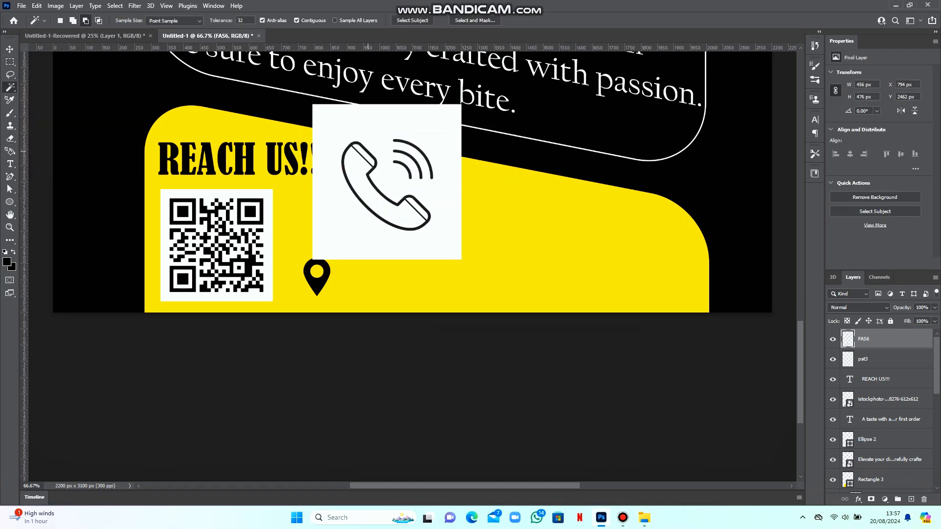
left_click(368, 151)
key("e")
left_click(386, 180)
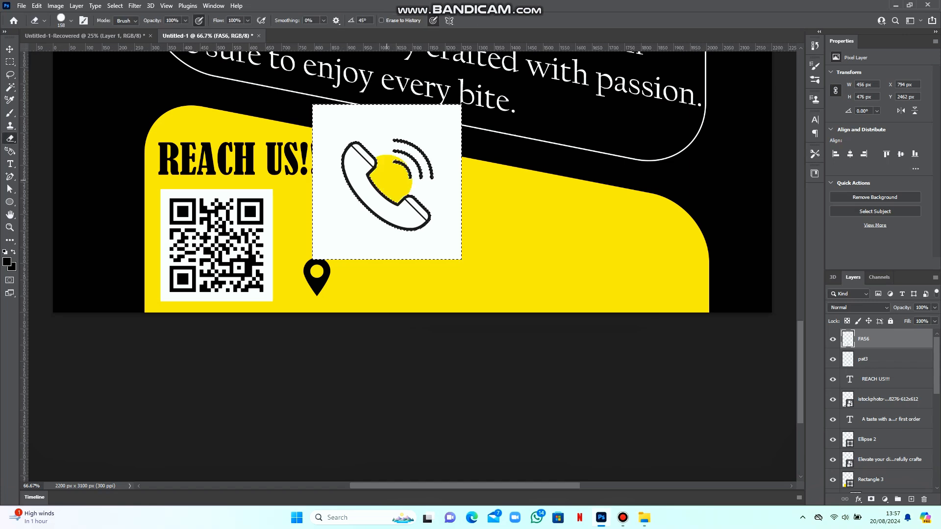
mouse_move(387, 181)
left_mouse_down()
mouse_move(422, 186)
mouse_move(443, 231)
mouse_move(453, 120)
left_mouse_up()
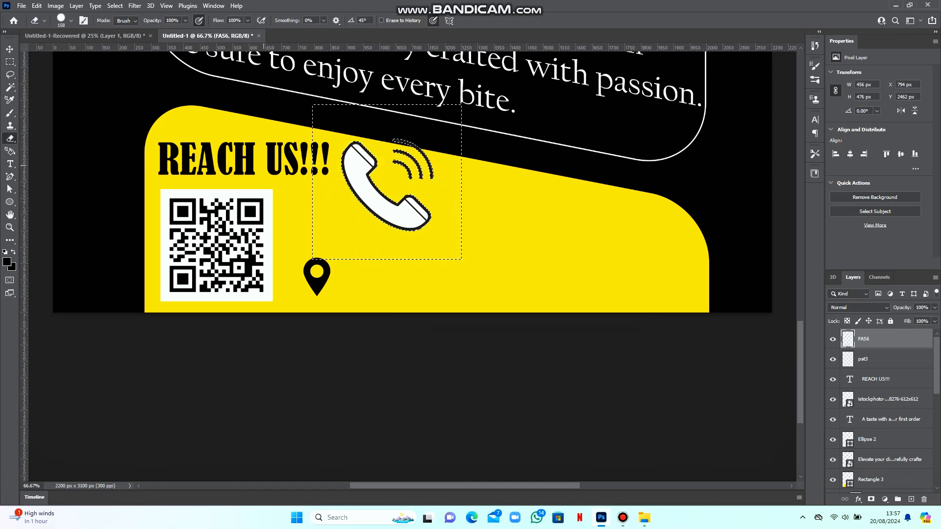
key("ctrl+d")
key("ctrl+t")
left_click_drag(388, 139, 310, 215)
key("Return")
Nudge the pat3 pin up so it sits just under the phone icon
key("e")
right_click(321, 271)
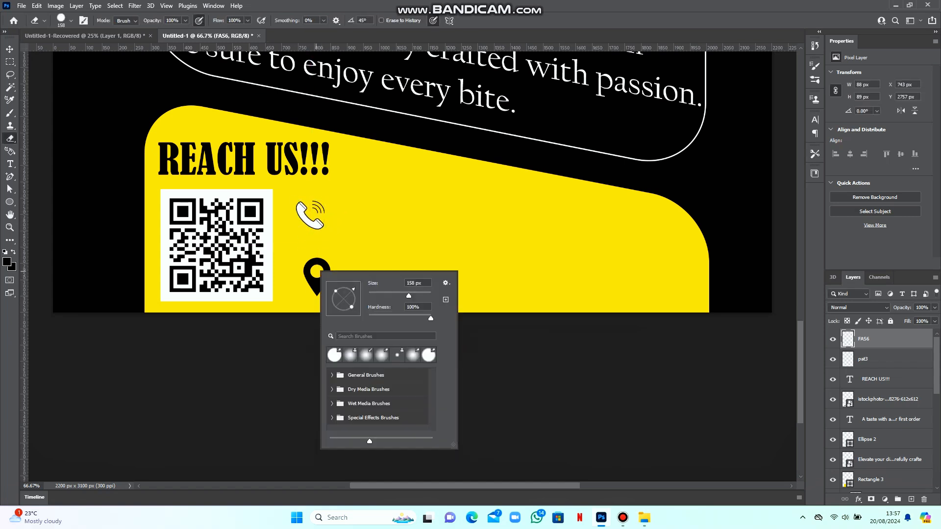
key("v")
right_click(316, 274)
left_click(334, 278)
right_click(318, 269)
left_click(312, 280)
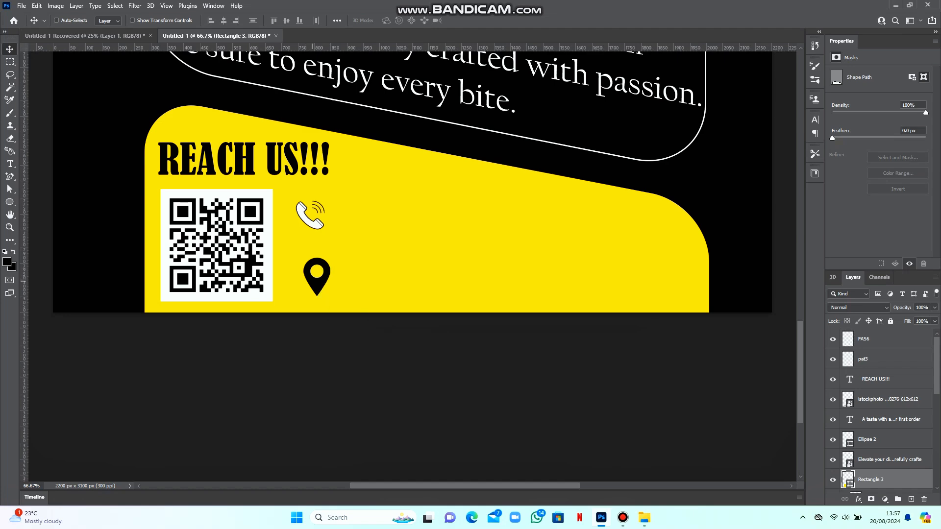
right_click(312, 281)
left_click(325, 288)
left_click_drag(318, 282, 317, 269)
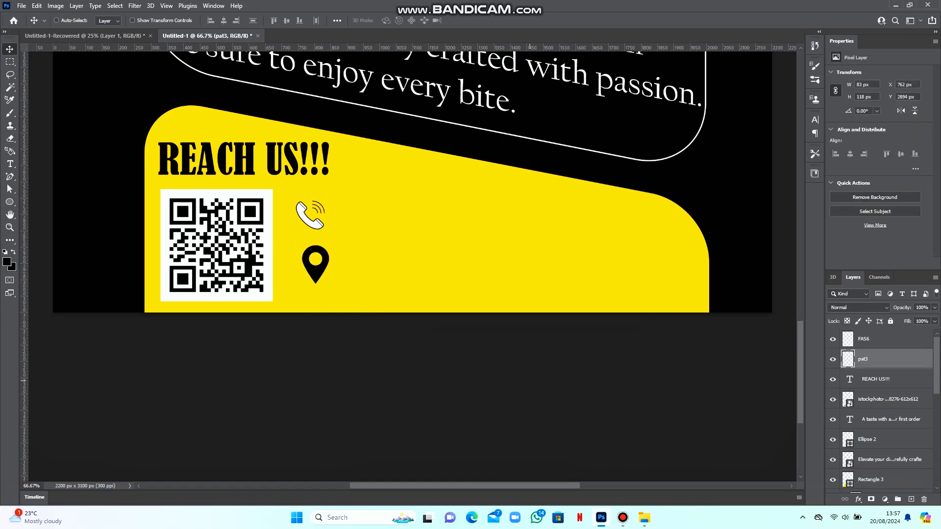
left_click(643, 517)
Place the FAS8 Instagram image into the poster and shrink it beside the phone
left_click_drag(321, 95, 411, 294)
key("Return")
key("ctrl+t")
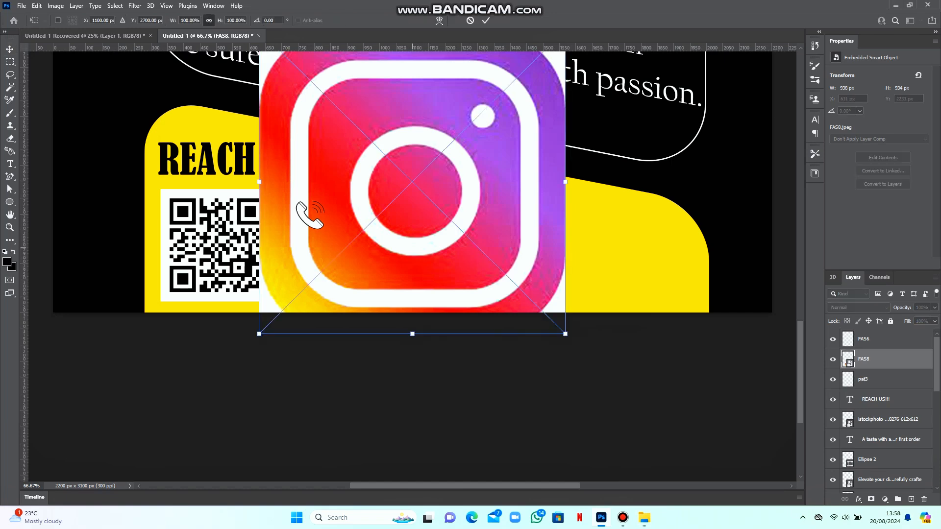
left_click_drag(411, 334, 411, 245)
left_click_drag(392, 161, 421, 200)
key("Return")
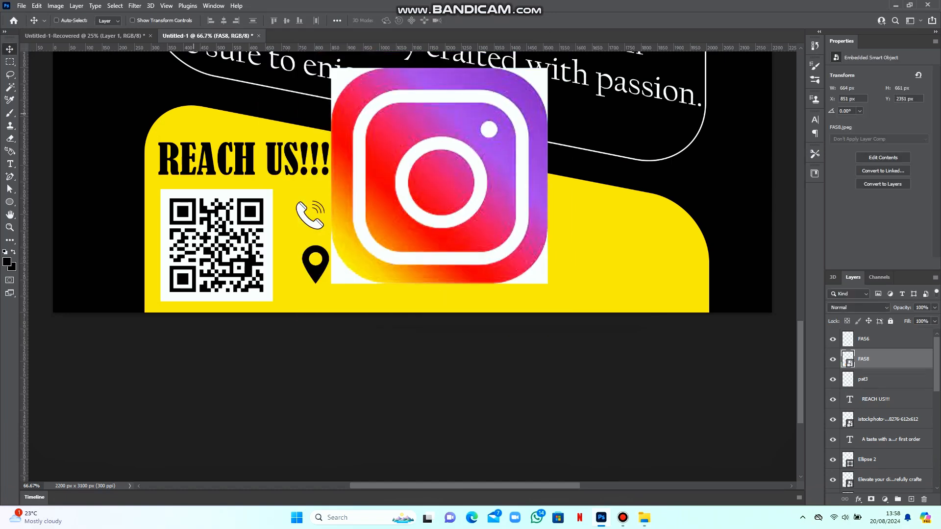
Magic Wand the Instagram image's four white corners, rasterize it, and erase them
key("w")
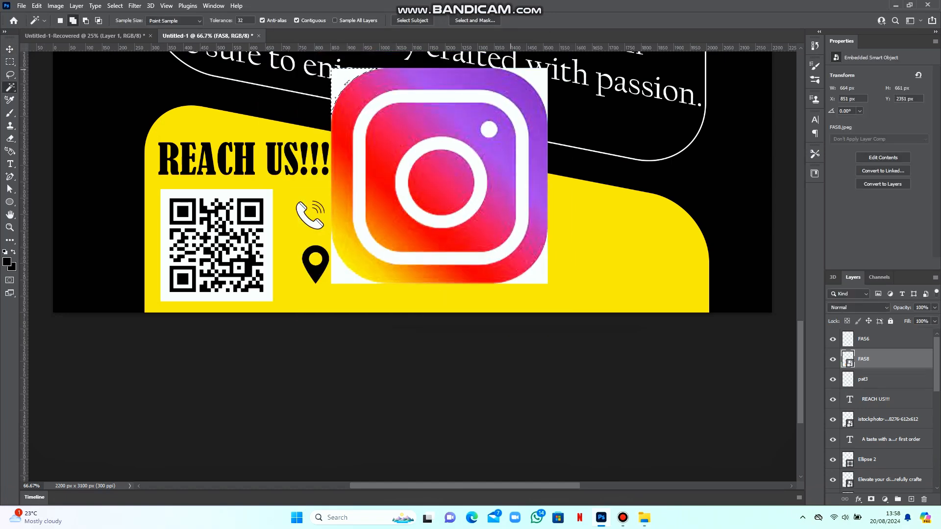
left_click(535, 78, "shift")
left_click(535, 274, "shift")
left_click(345, 275, "shift")
key("e")
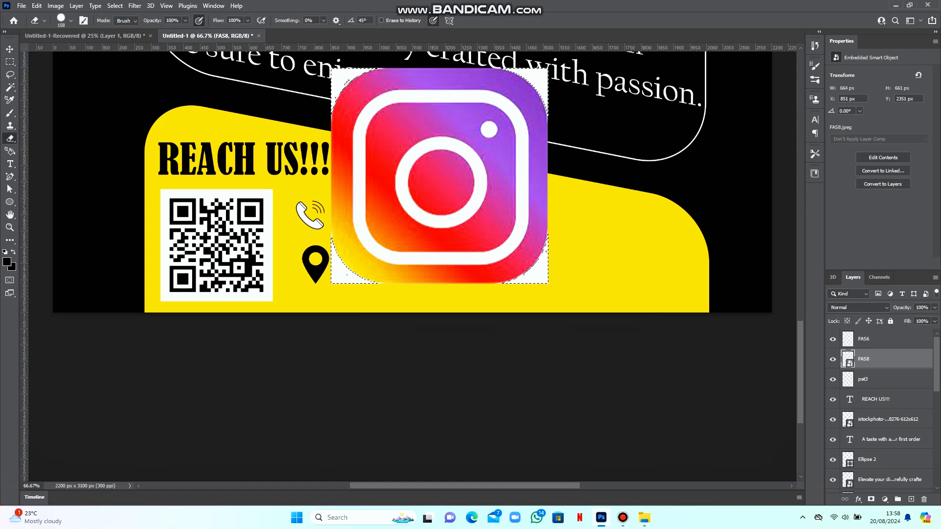
left_click(344, 274)
key("Return")
mouse_move(338, 250)
left_mouse_down()
mouse_move(367, 279)
mouse_move(539, 255)
left_mouse_up()
left_click_drag(350, 83, 532, 86)
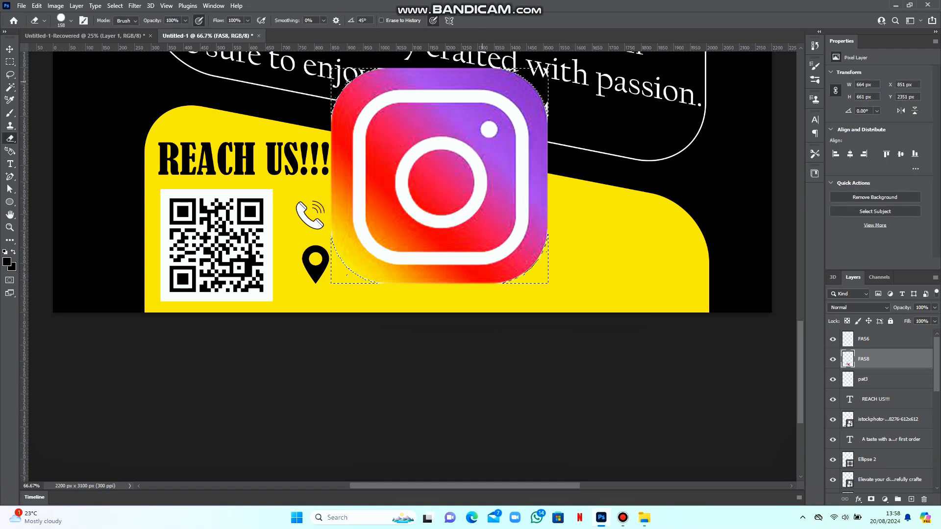
Scale the logo to about 12.65%, lower it level with the pin, and drag in FAS7
key("ctrl+t")
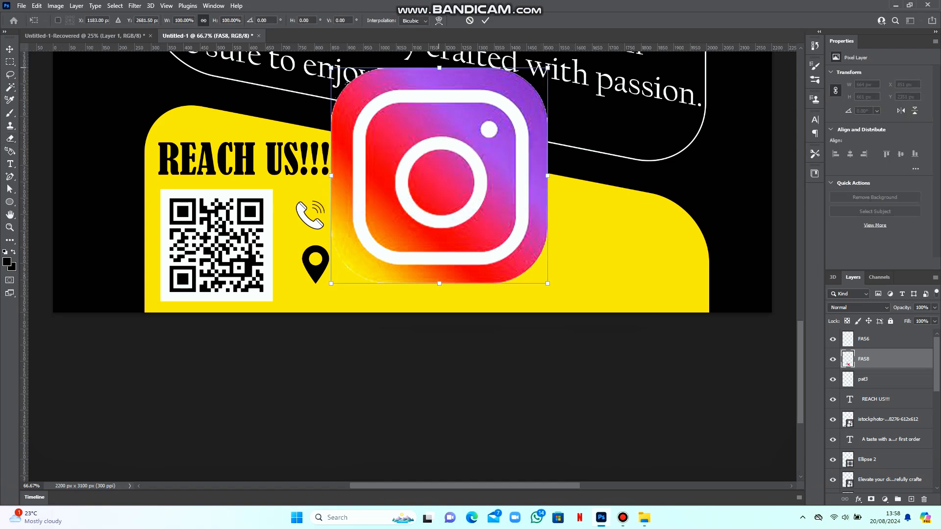
left_click_drag(439, 68, 496, 216)
key("Return")
key("e")
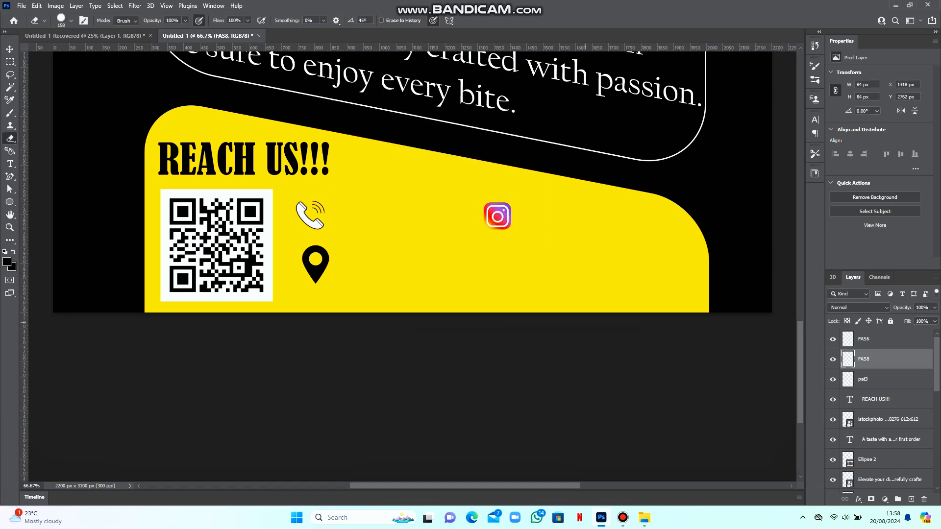
key("v")
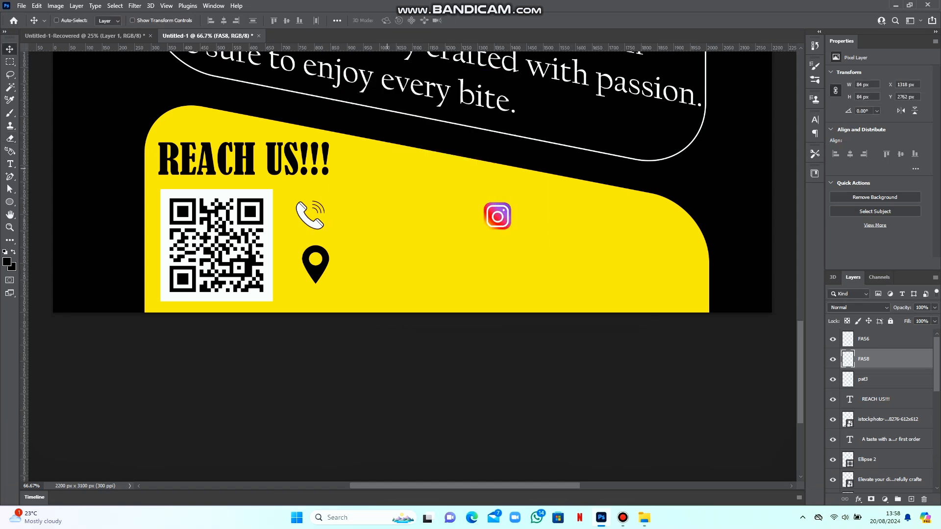
left_click_drag(497, 216, 497, 265)
left_click(643, 518)
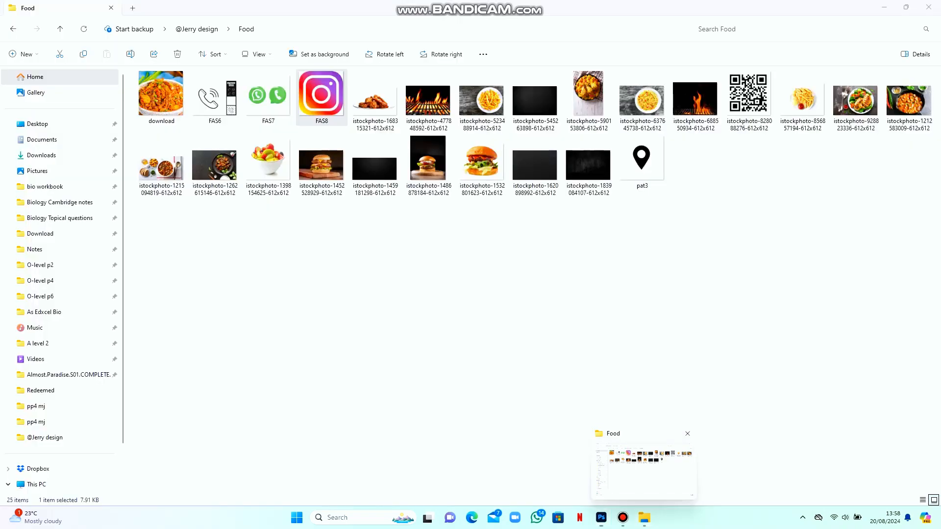
left_click_drag(269, 97, 448, 315)
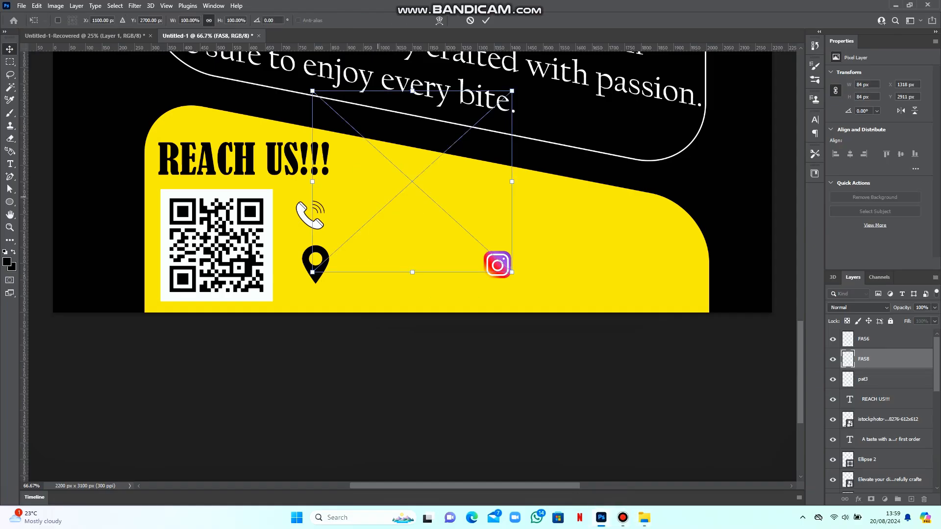
Commit the FAS7 image and erase its extra WhatsApp icon using an inverted rectangular selection
key("Return")
left_click(10, 61)
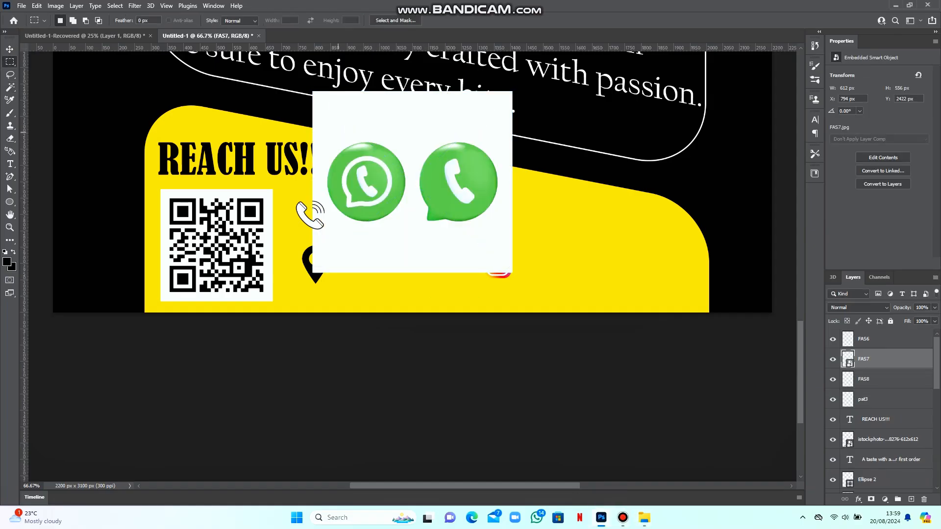
left_click_drag(312, 123, 416, 237)
left_click(114, 6)
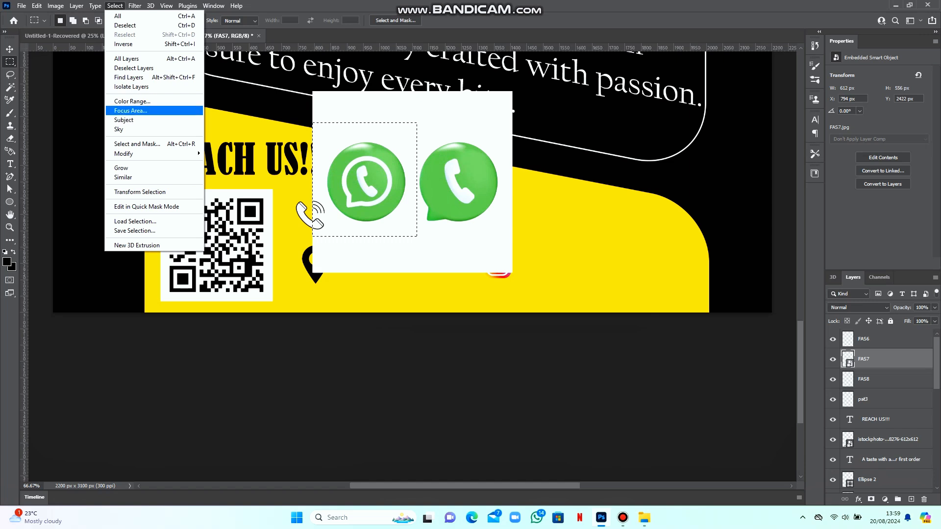
left_click(118, 16)
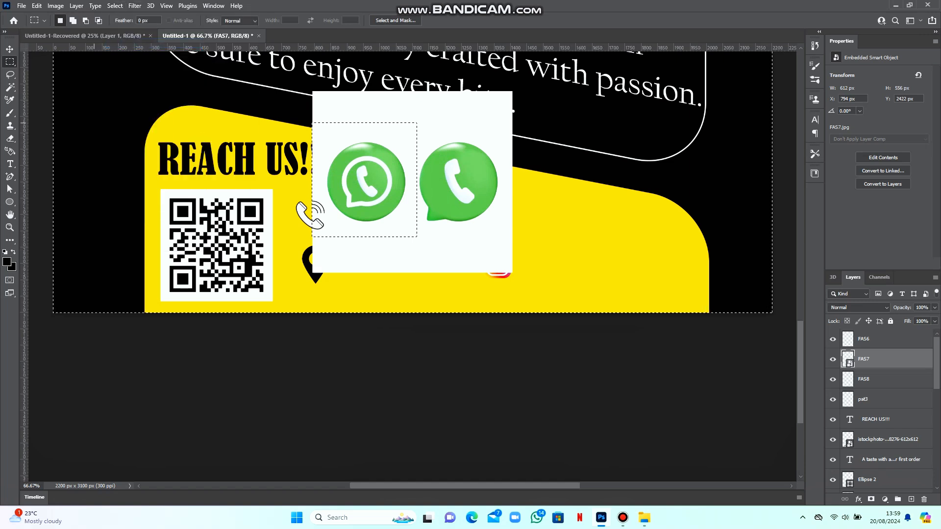
left_click(9, 138)
left_click(507, 215)
key("Return")
mouse_move(507, 215)
left_mouse_down()
mouse_move(289, 245)
mouse_move(431, 118)
mouse_move(324, 98)
left_mouse_up()
key("ctrl+d")
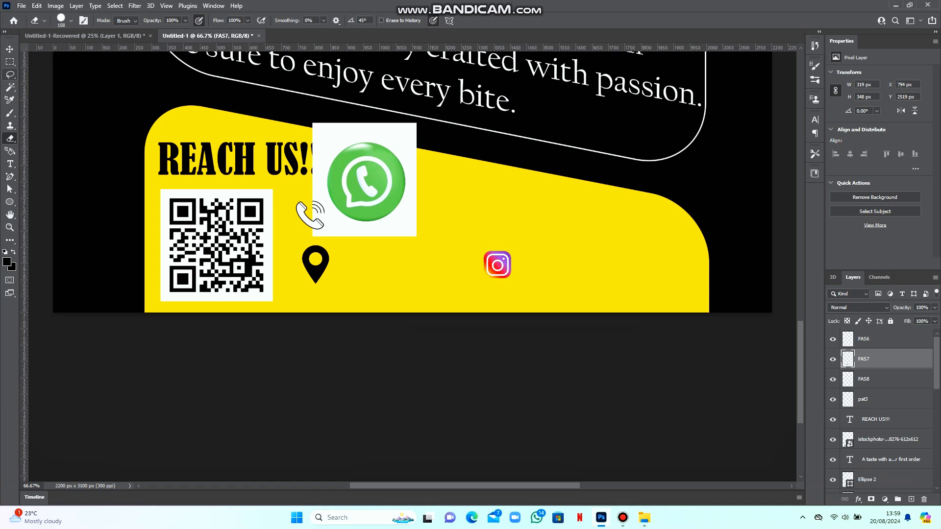
Remove the white square around the WhatsApp logo with the Magic Wand and Eraser
left_click(10, 87)
left_click(324, 201)
left_click(10, 139)
left_click_drag(417, 162, 306, 127)
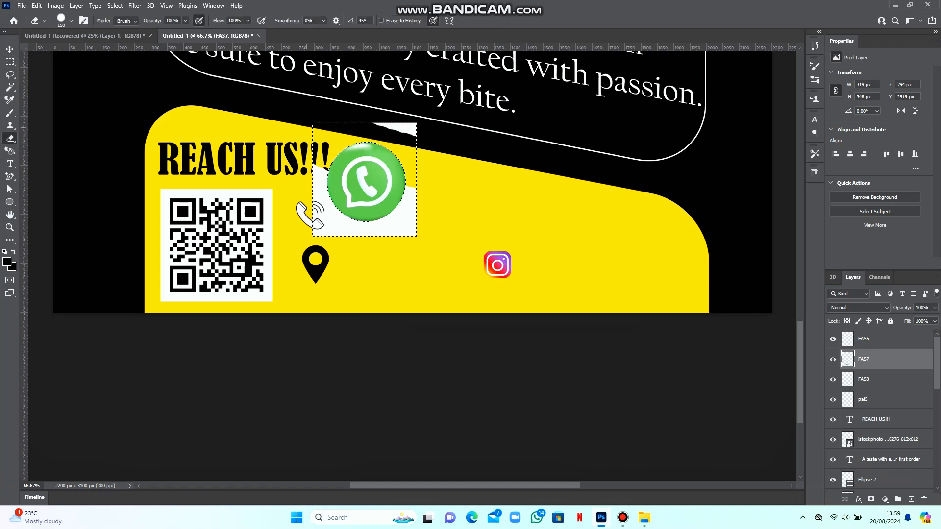
left_click_drag(401, 130, 401, 216)
key("ctrl+d")
Scale the WhatsApp icon to about 41% (82 × 84 px) just above the Instagram icon
key("ctrl+t")
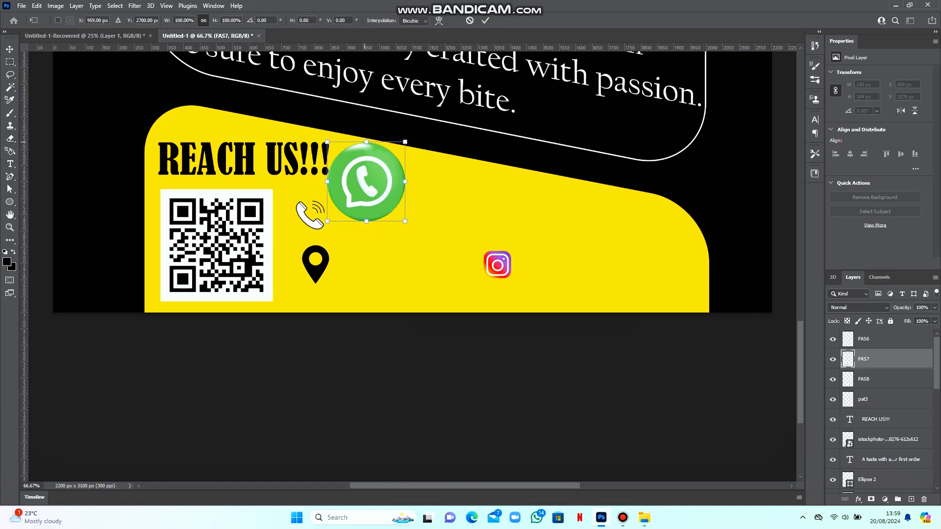
left_click_drag(366, 143, 493, 214)
key("Return")
Add the phone number in Franklin Gothic Medium Cond to the right of the phone icon
key("ctrl+minus")
key("ctrl+minus")
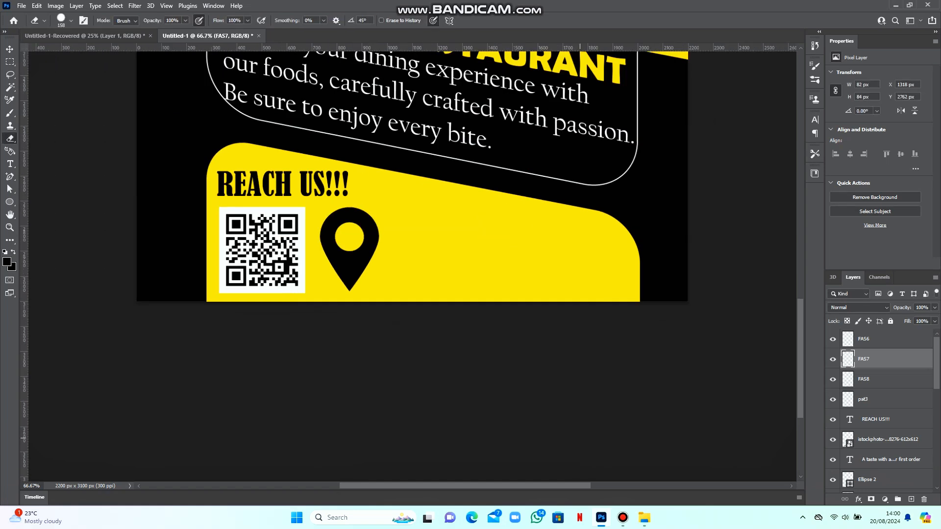
key("ctrl+minus")
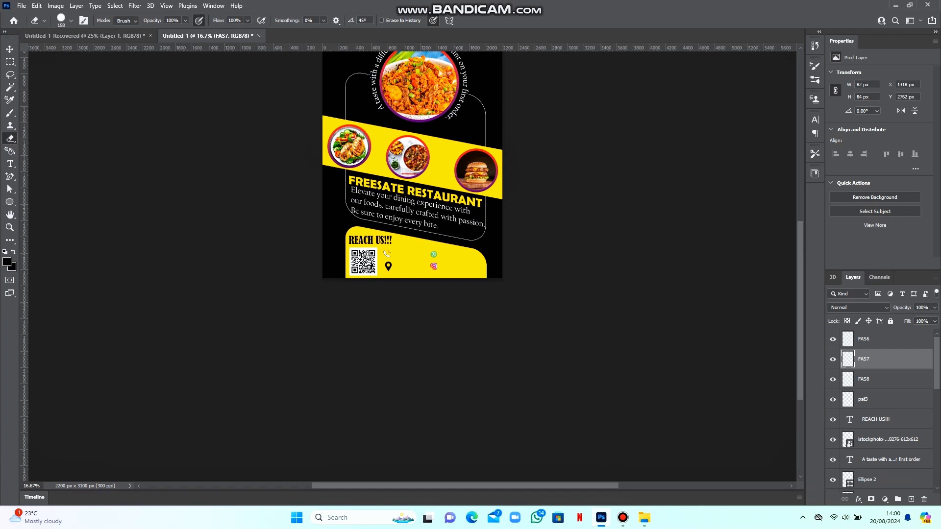
scroll(412, 196, "up", 3)
key("ctrl+minus")
key("ctrl+plus")
key("ctrl+plus")
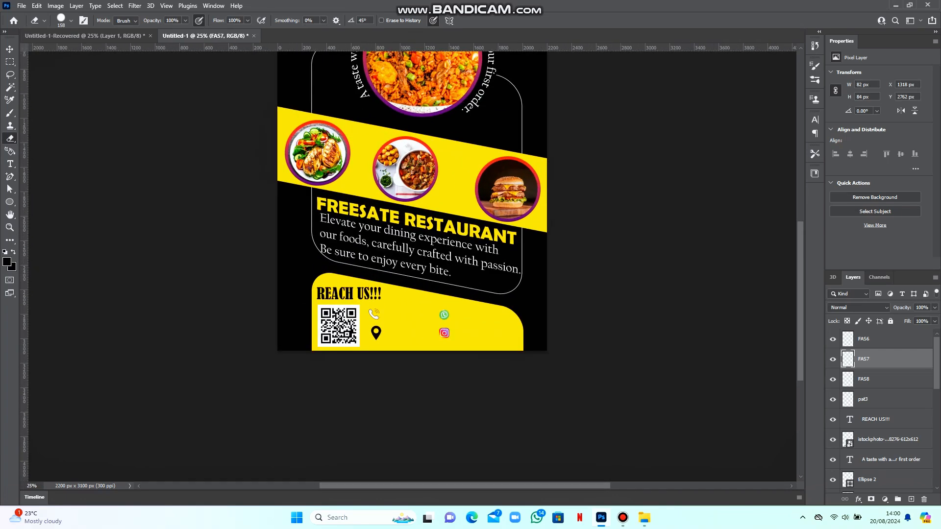
scroll(412, 250, "up", 2)
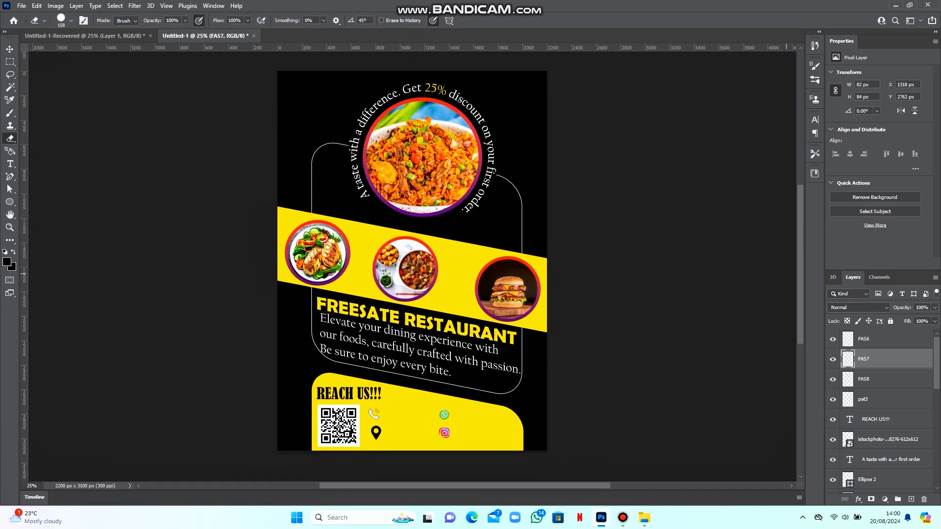
key("t")
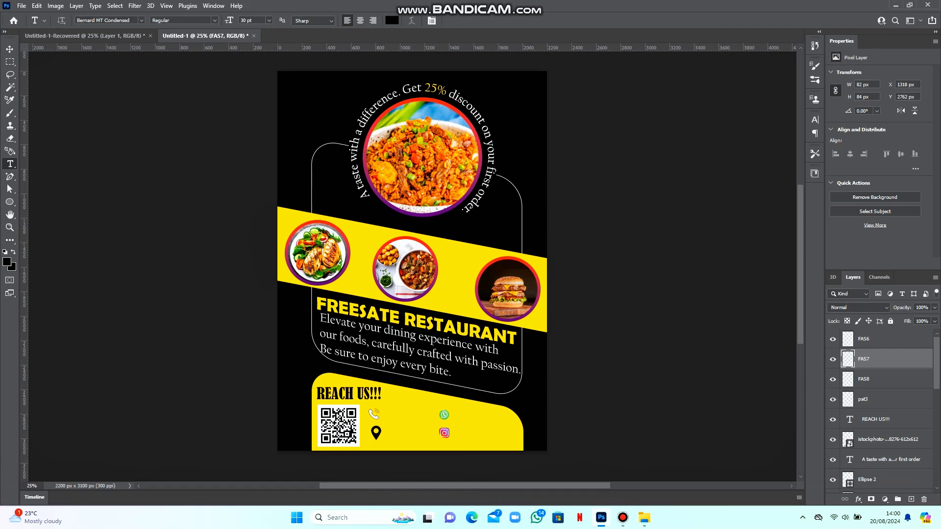
left_click(882, 338)
left_click(910, 498)
left_click(390, 415)
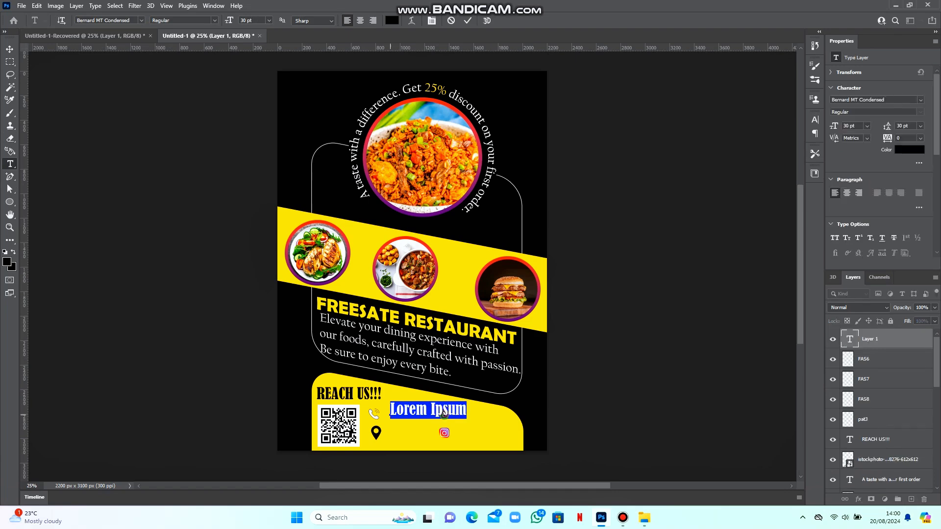
left_click(141, 21)
left_click(178, 78)
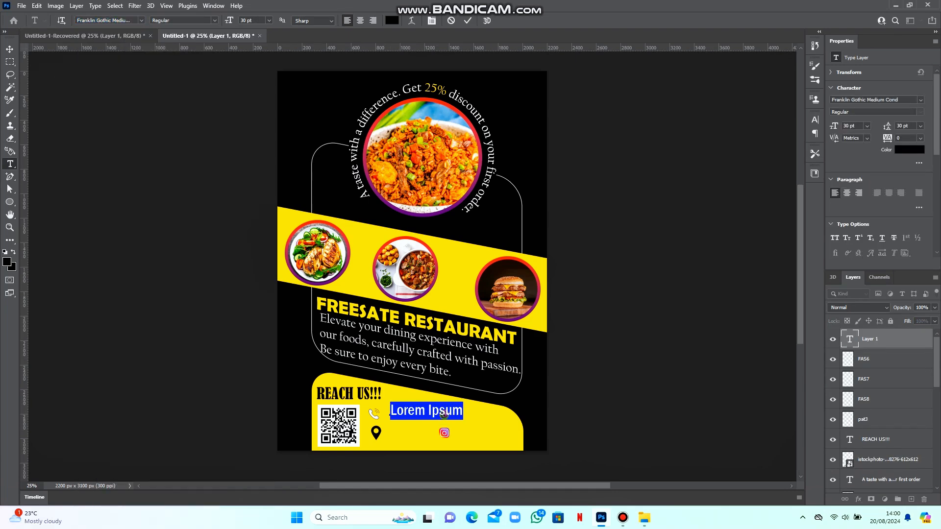
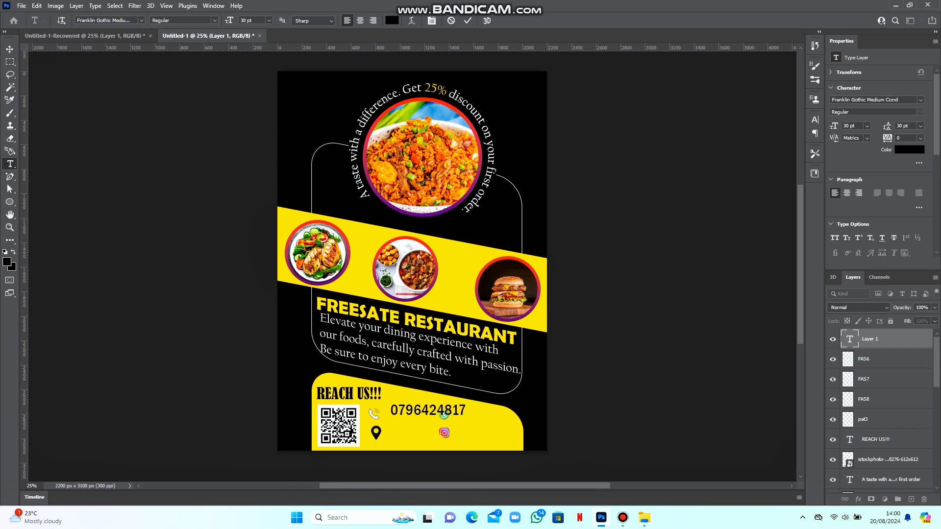
left_click(467, 20)
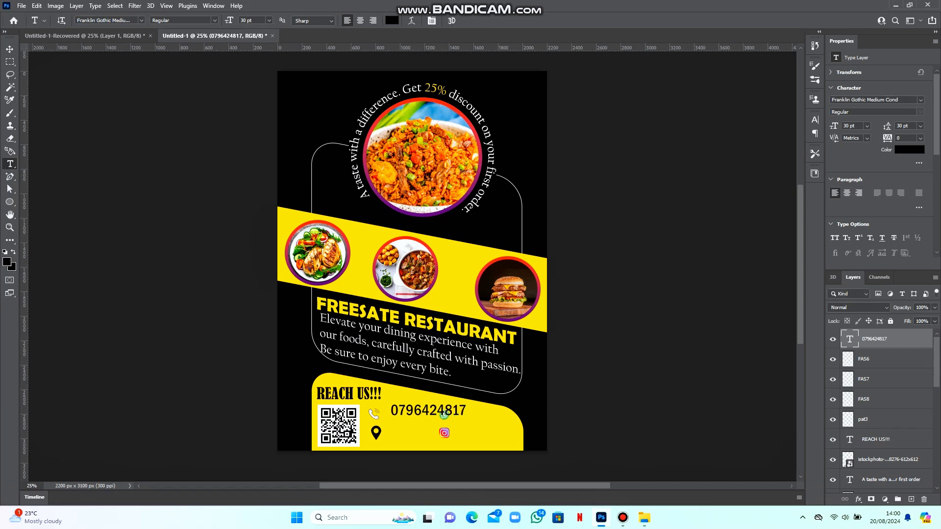
Make the phone number white at 18 pt, align it by the phone icon, and duplicate it
left_click(392, 21)
left_click(660, 249)
left_click(883, 243)
left_click(867, 125)
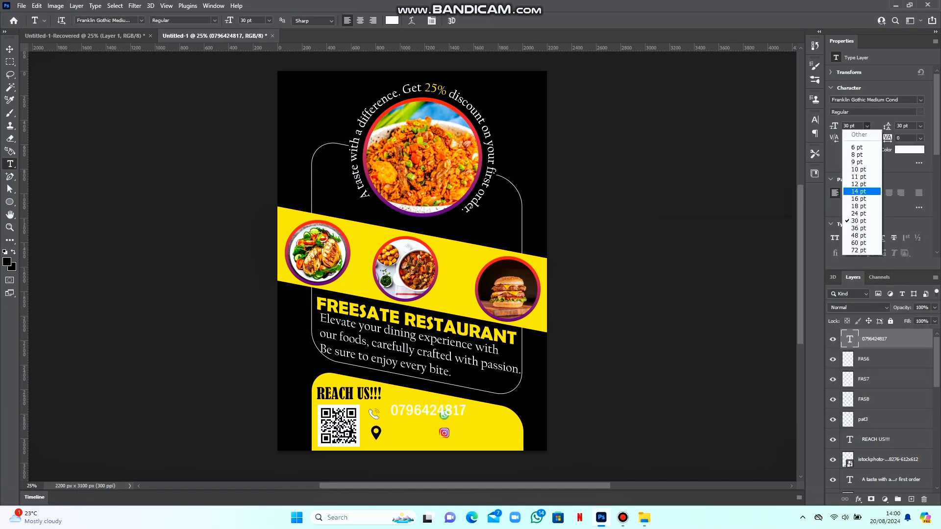
left_click(859, 199)
left_click(866, 125)
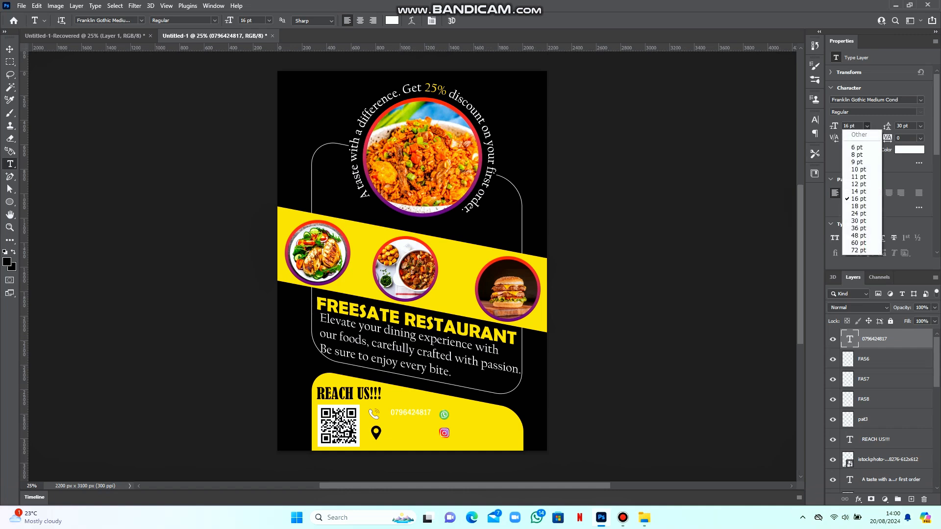
left_click(858, 206)
left_click(9, 49)
left_click_drag(416, 412, 480, 415)
key("ctrl+j")
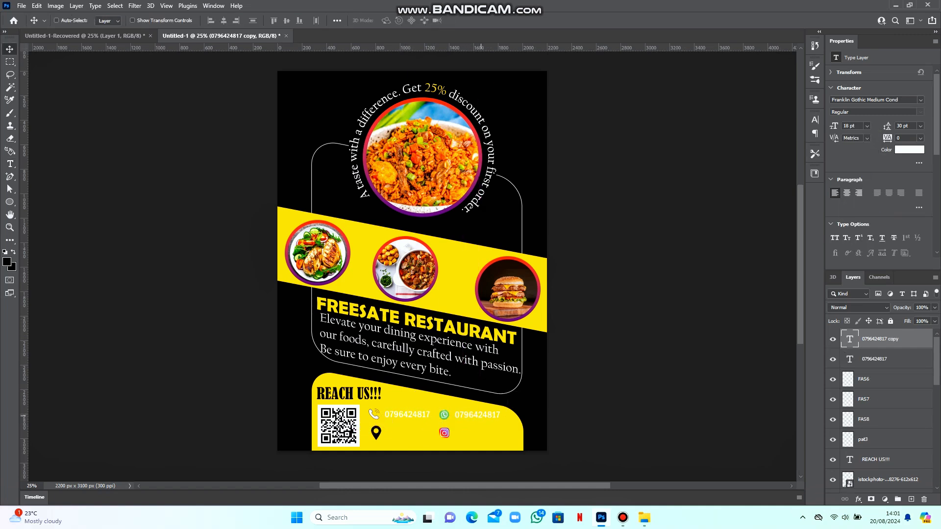
Add 'Nairobi Kenya' text and nudge it into place beside the location pin
key("t")
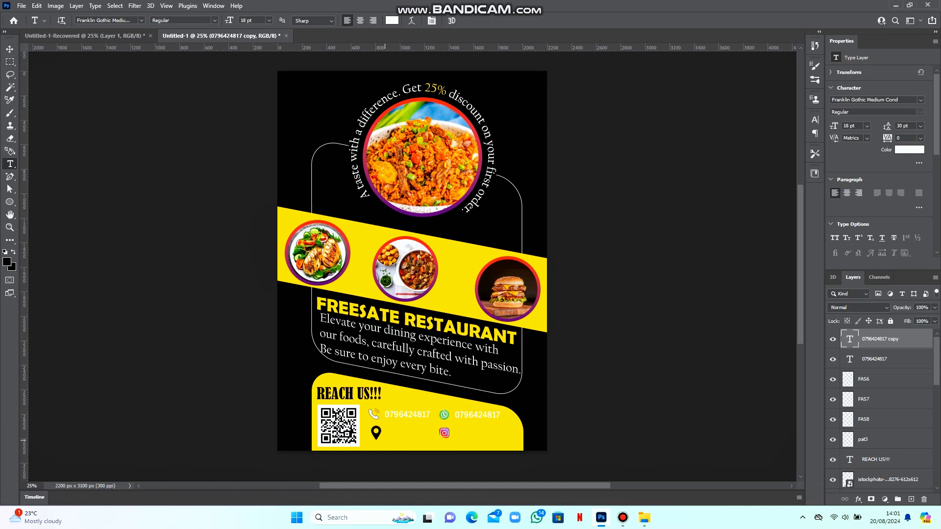
left_click(385, 440)
type("Nairobi Kenya")
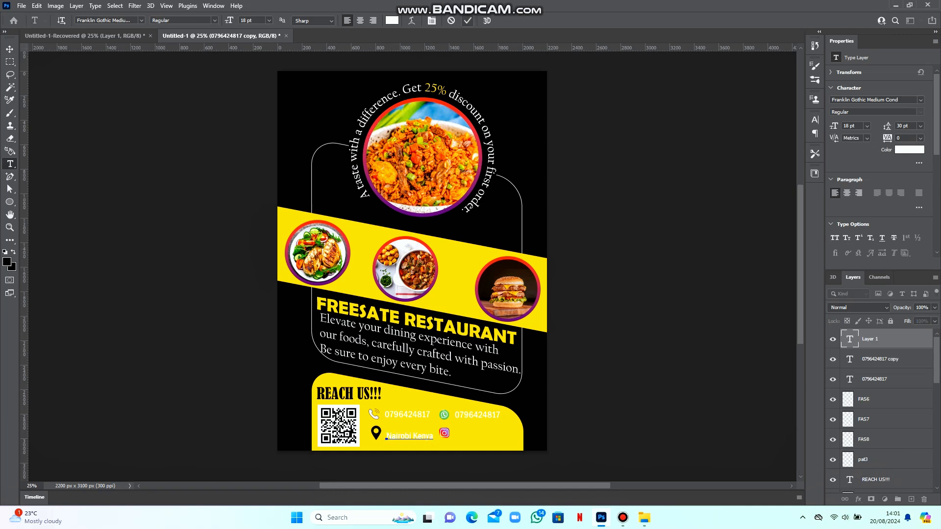
left_click(467, 21)
left_click(10, 49)
left_click_drag(418, 437, 415, 435)
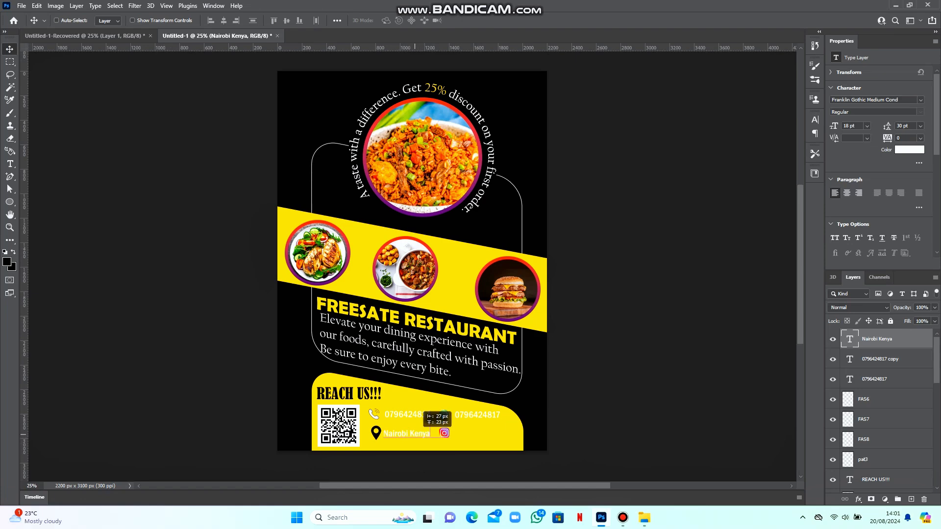
key("ctrl+plus")
scroll(425, 339, "down", 4)
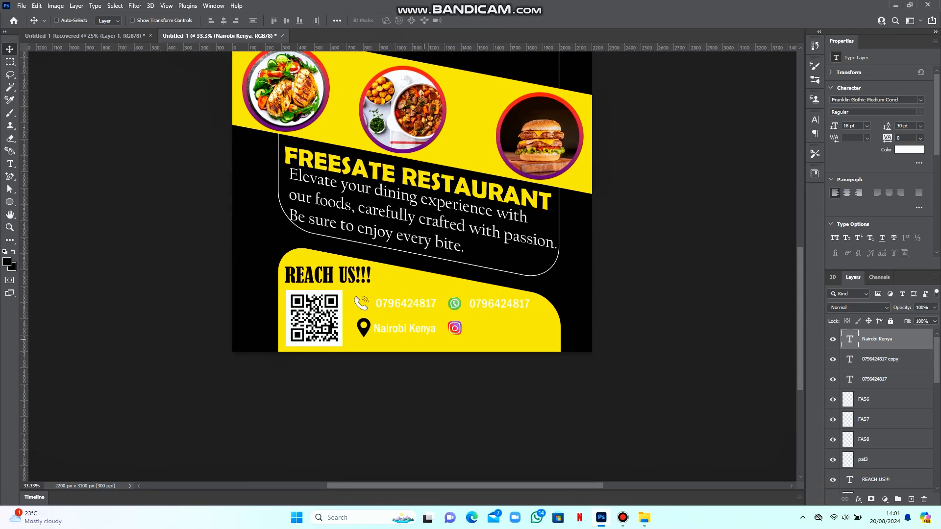
key("shift+Right")
Type the Instagram handle beside the Instagram icon
left_click(468, 331)
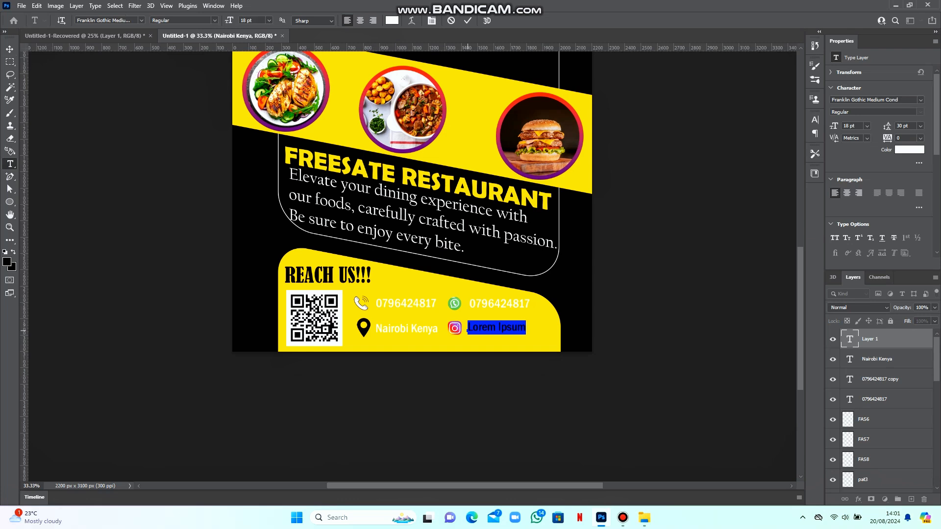
type("@freestate_foodske")
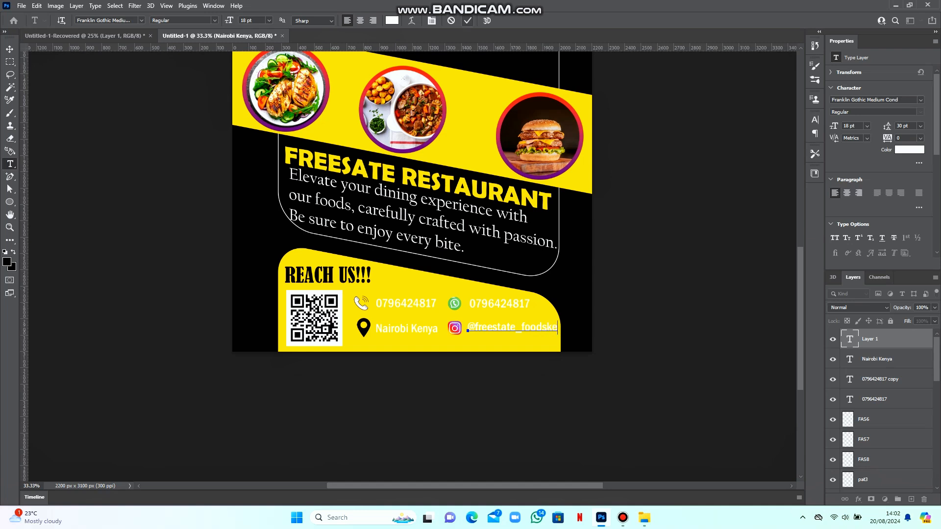
key("ctrl+Return")
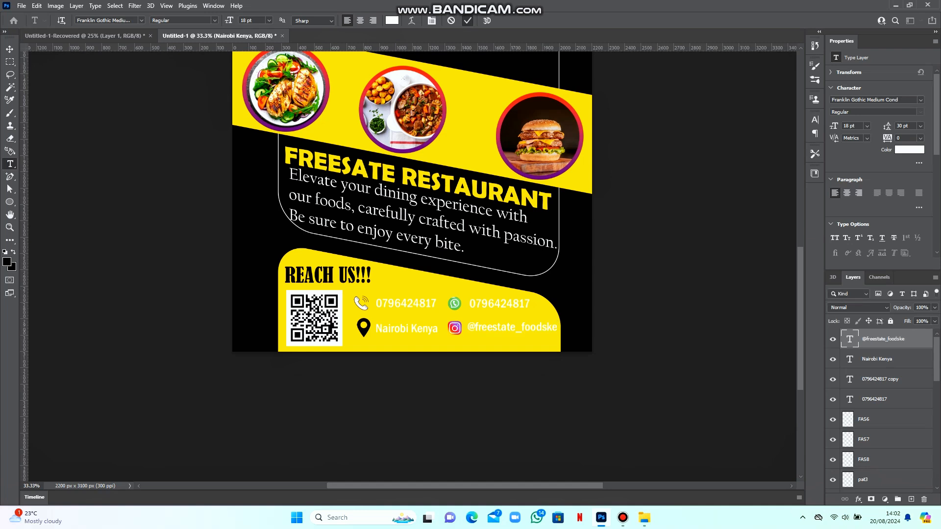
Give the Instagram handle a black drop shadow with a linear contour and lower opacity
double_click(909, 338)
left_click(550, 239)
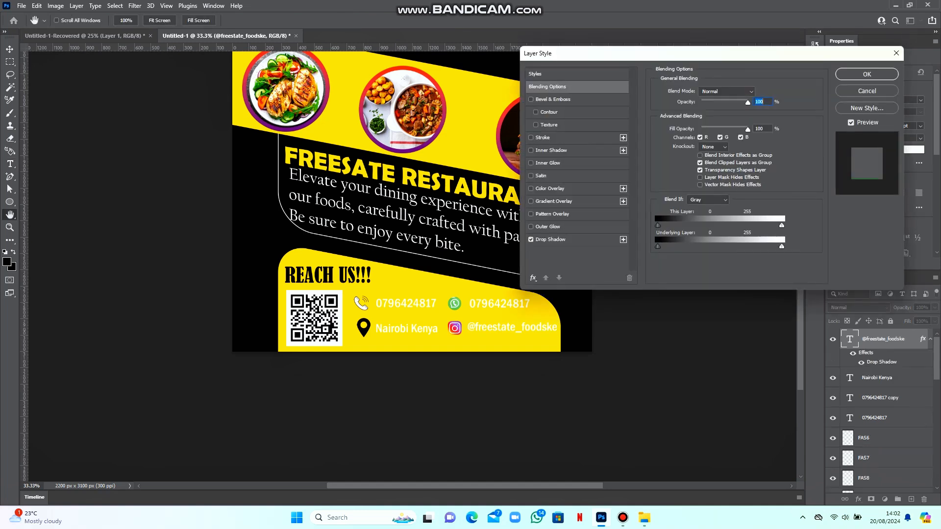
left_click(755, 92)
left_click(781, 372)
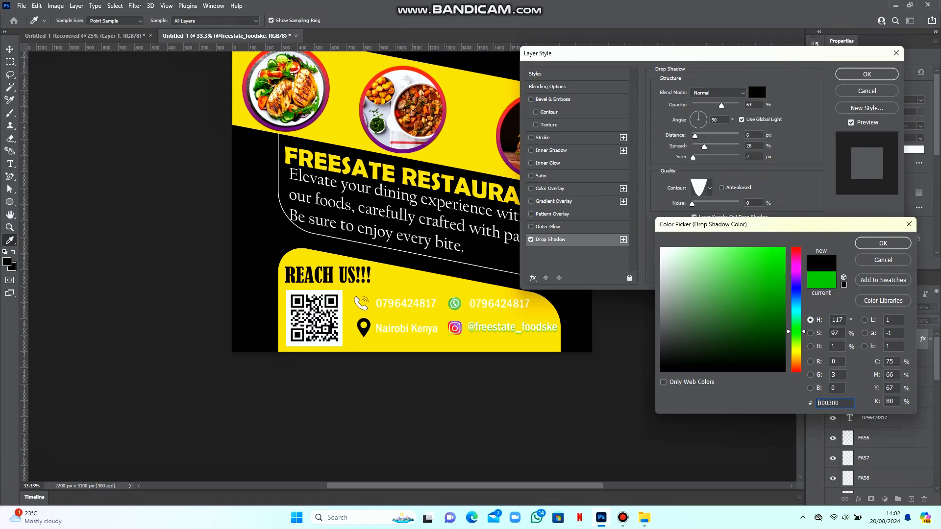
left_click(881, 243)
left_click(709, 187)
left_click(652, 212)
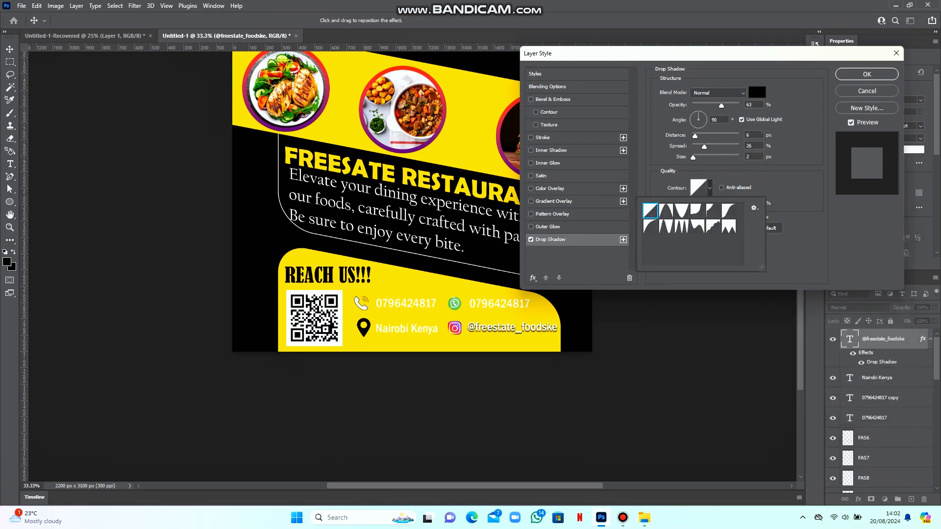
left_click_drag(721, 105, 707, 106)
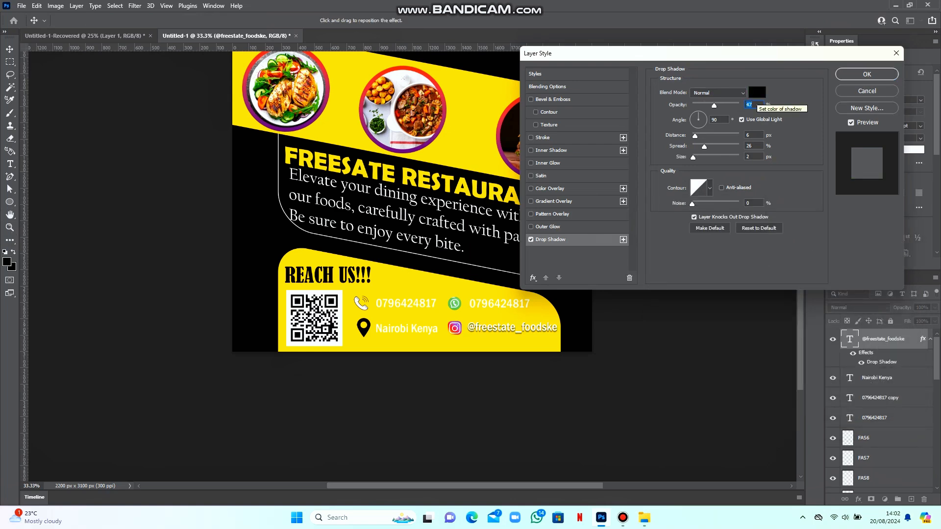
left_click(866, 74)
Add a drop shadow to the Nairobi Kenya text
left_click(884, 378)
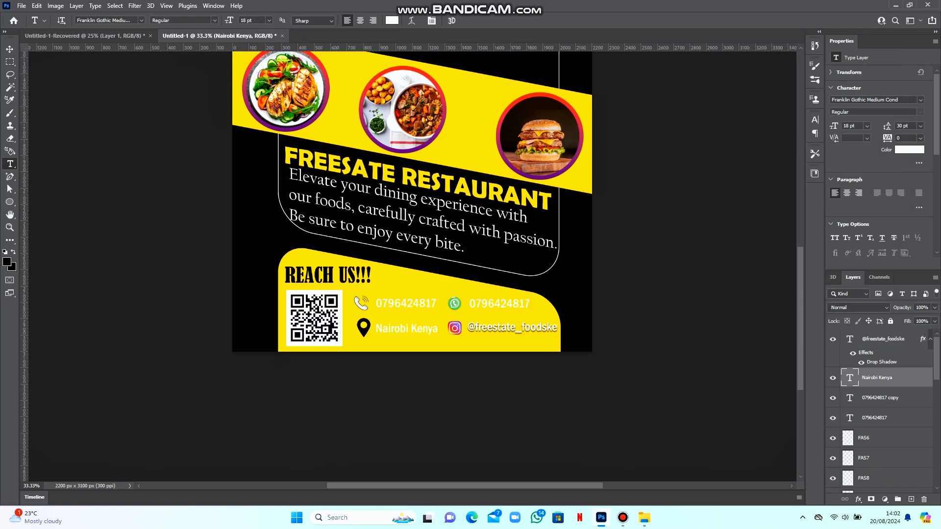
double_click(903, 377)
left_click(530, 239)
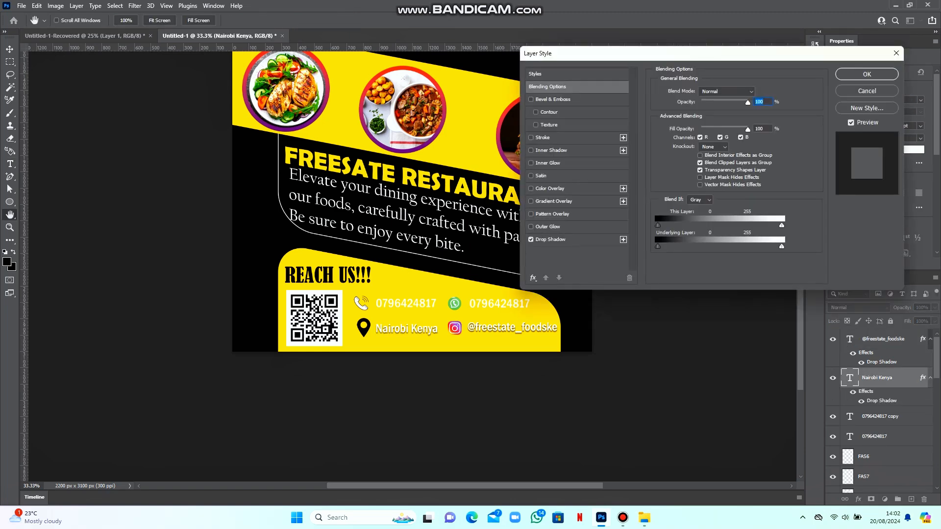
key("Return")
Add drop shadows to both phone number layers, then zoom out to check the poster
double_click(902, 416)
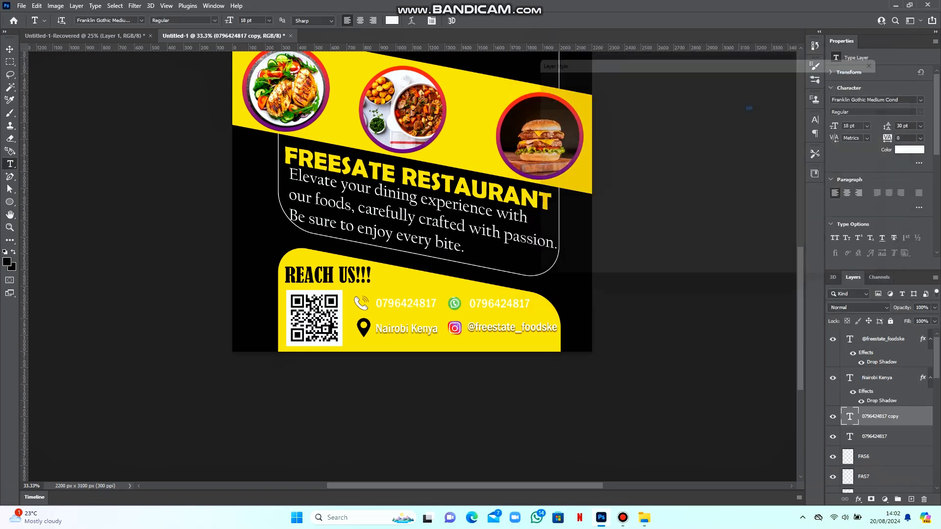
left_click(530, 239)
left_click(866, 74)
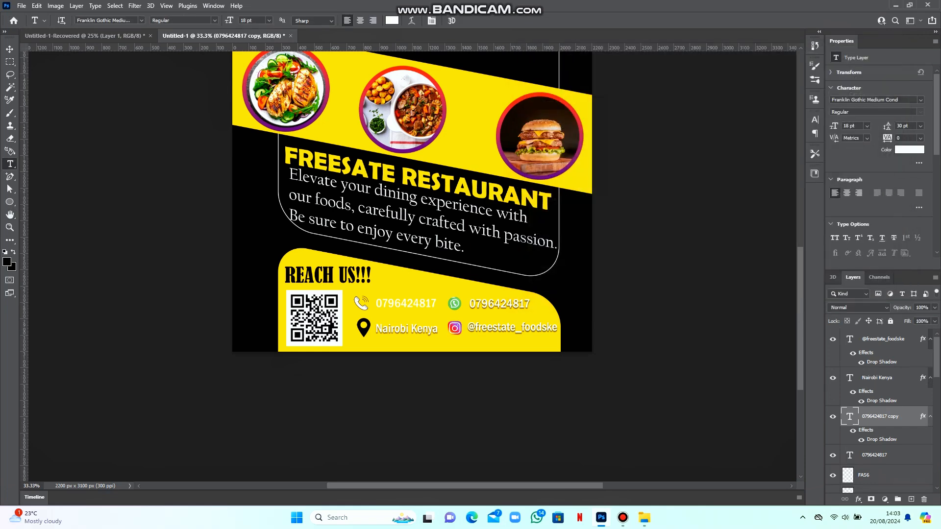
left_click(902, 454)
double_click(901, 455)
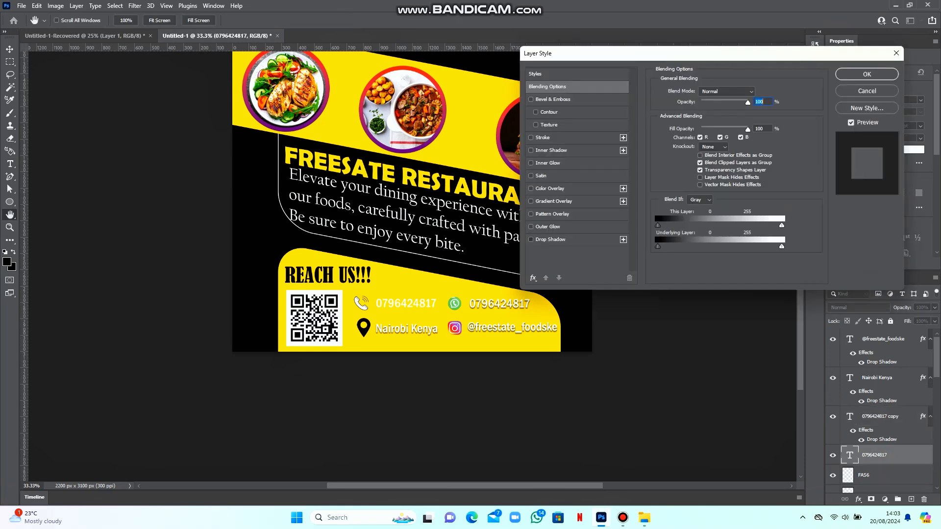
left_click(530, 239)
left_click(865, 74)
key("ctrl+minus")
key("ctrl+minus")
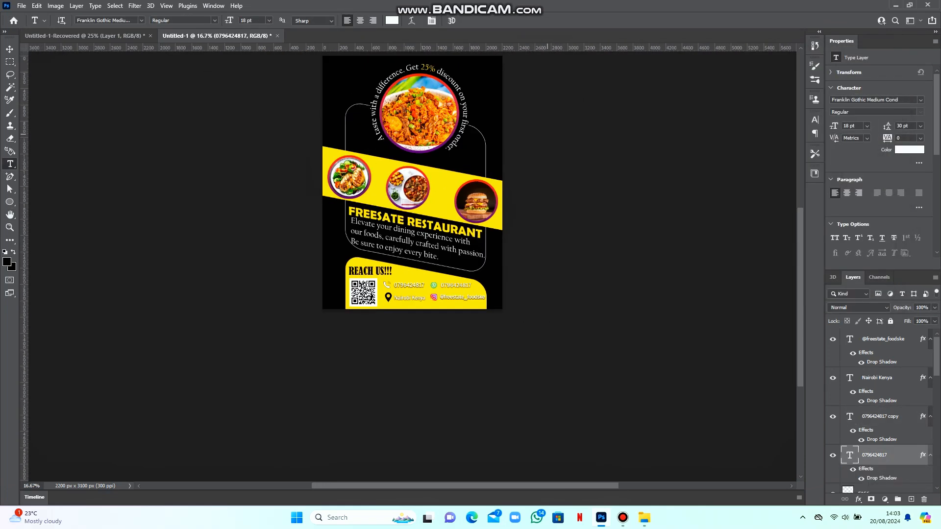
key("ctrl+plus")
key("ctrl+plus")
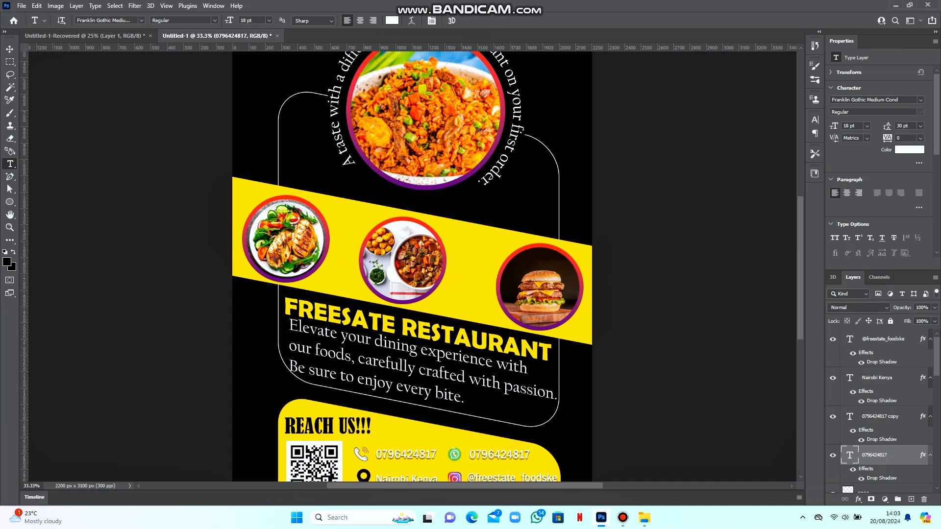
scroll(412, 267, "down", 3)
scroll(412, 267, "up", 1)
key("ctrl+minus")
key("ctrl+plus")
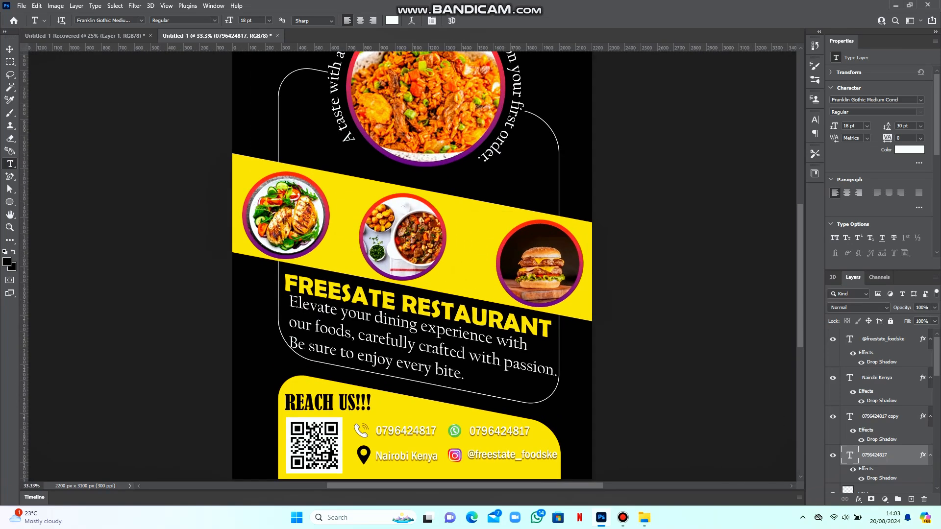
key("ctrl+minus")
Draw a tall thin yellow rectangle and move it to the poster's left edge
right_click(10, 201)
left_click(44, 209)
left_click_drag(287, 104, 306, 178)
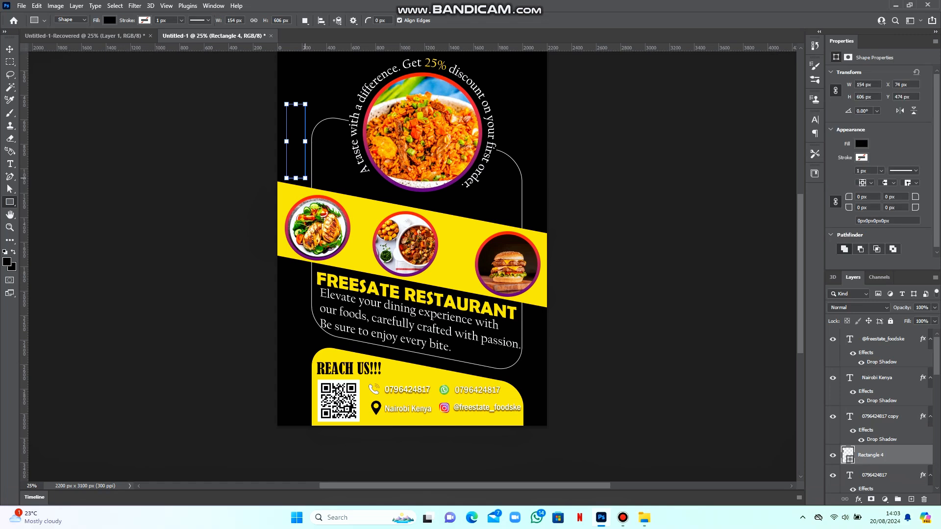
left_click(862, 144)
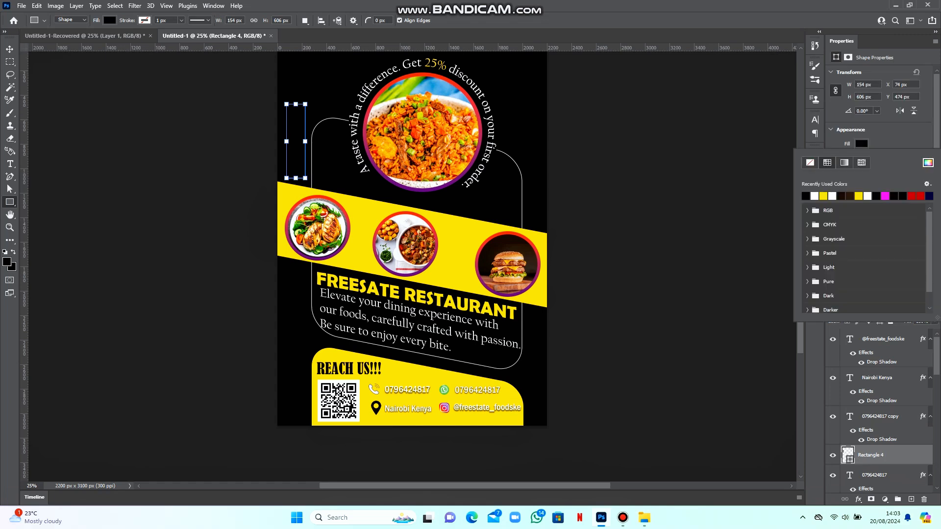
left_click(805, 196)
left_click(9, 49)
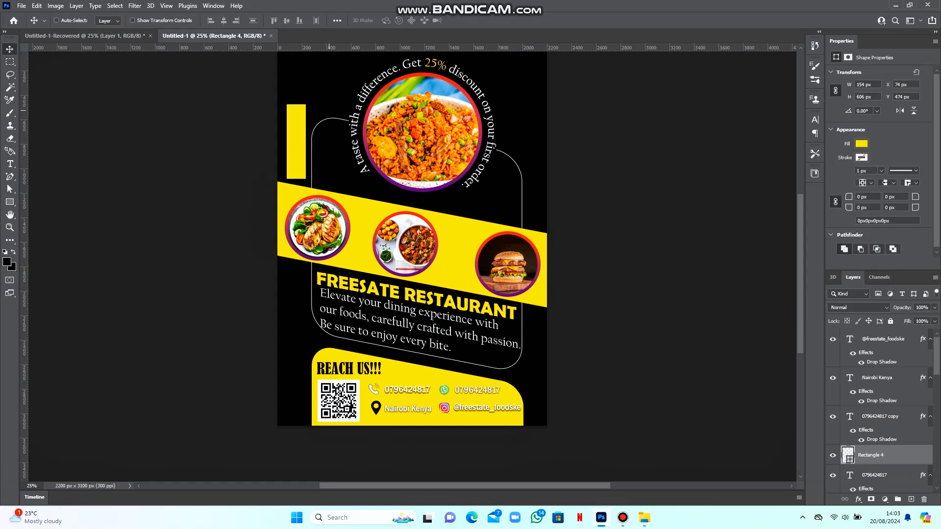
left_click_drag(298, 112, 290, 257)
Stretch the yellow strip down to the poster's bottom edge and narrow it
key("ctrl+t")
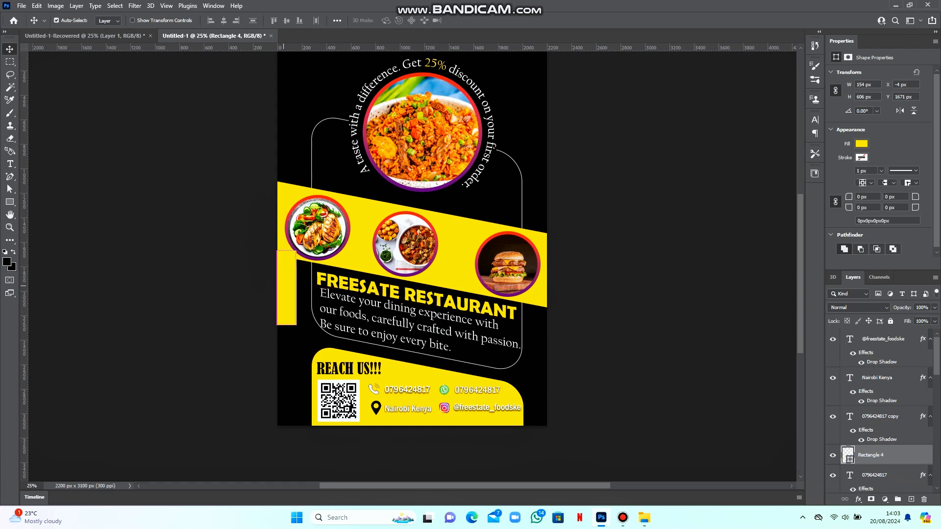
left_click_drag(287, 325, 287, 425)
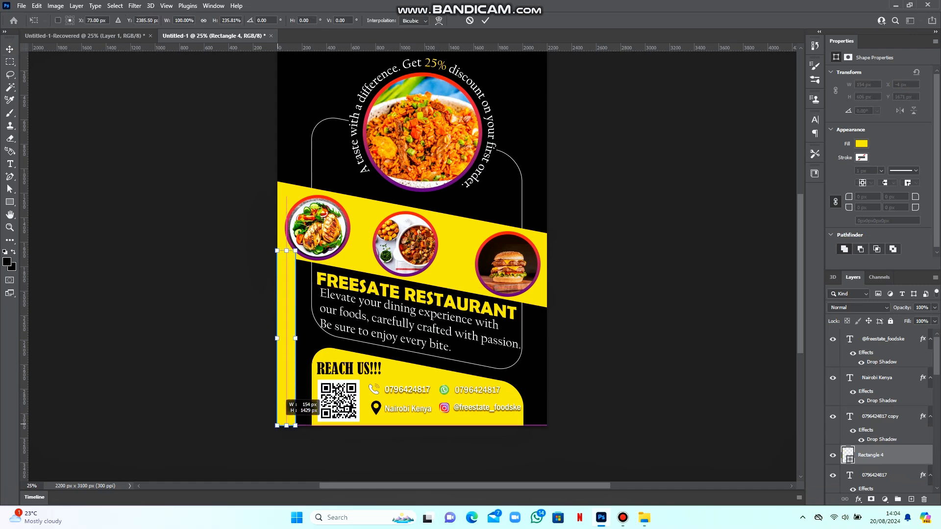
left_click_drag(295, 338, 286, 338)
key("ctrl+z")
key("ctrl+z")
left_click(485, 20)
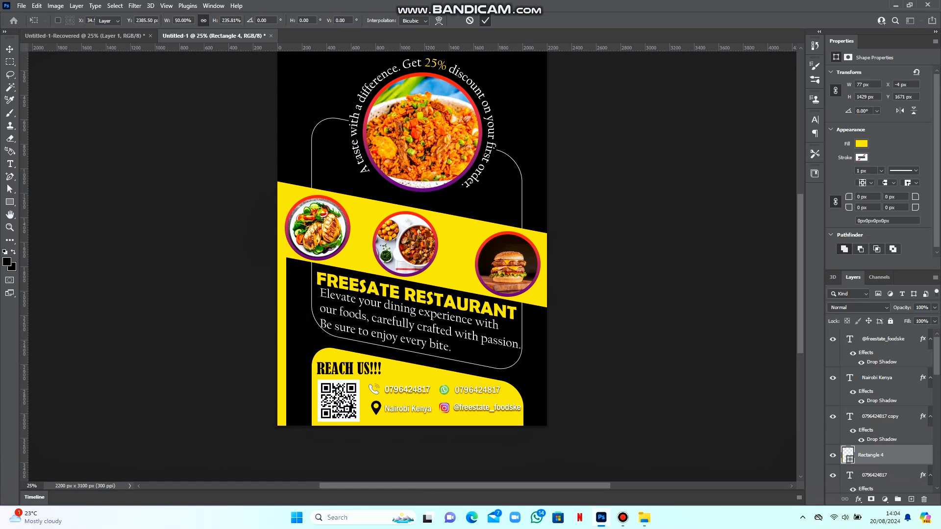
Copy the strip onto the upper right edge as a 77 × 1530 px strip
key("ctrl+minus")
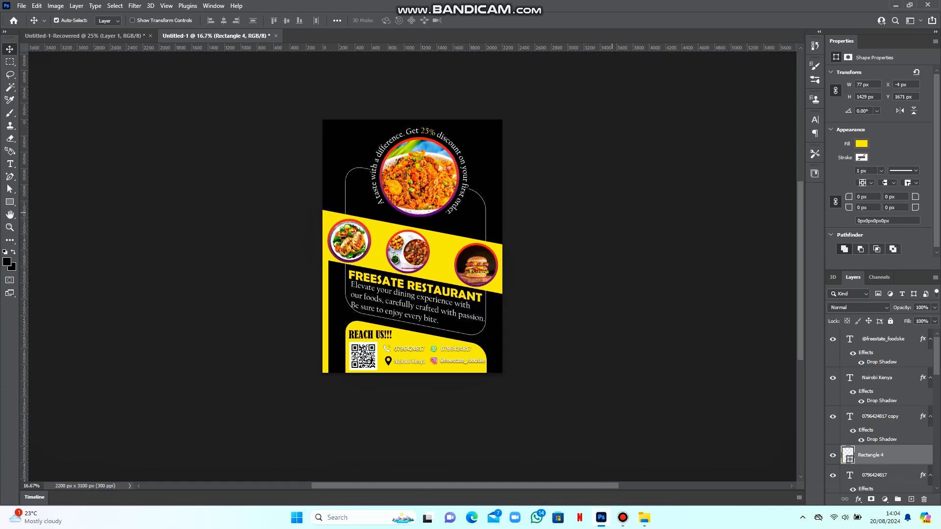
key("ctrl+plus")
scroll(374, 344, "up", 3)
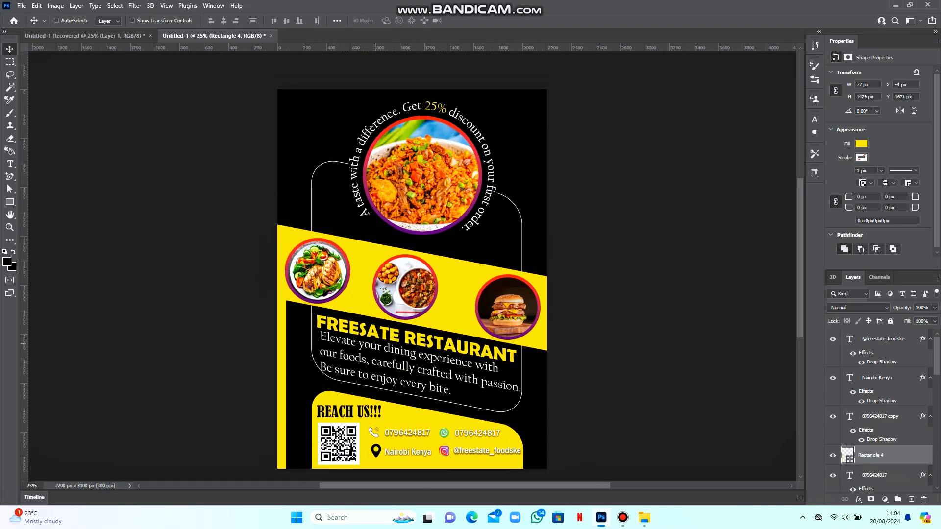
left_click_drag(283, 323, 542, 89)
key("ctrl+t")
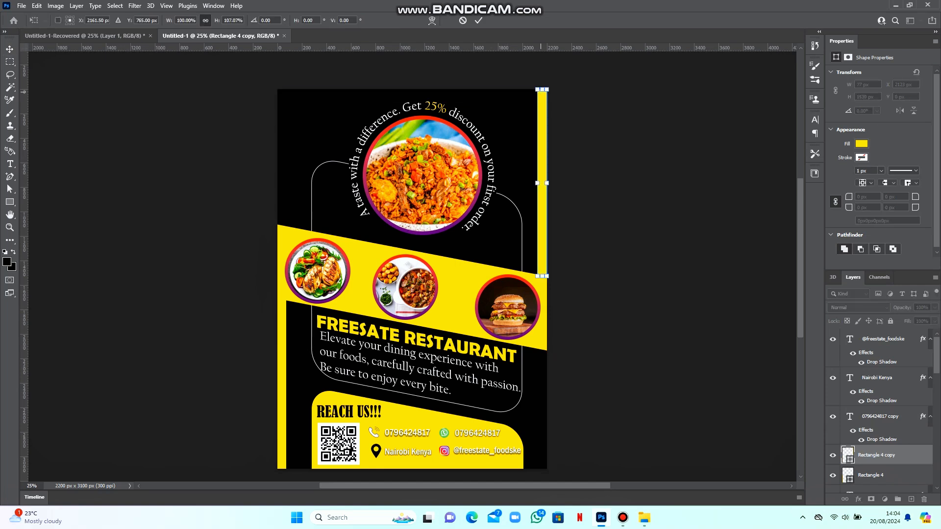
left_click(478, 20)
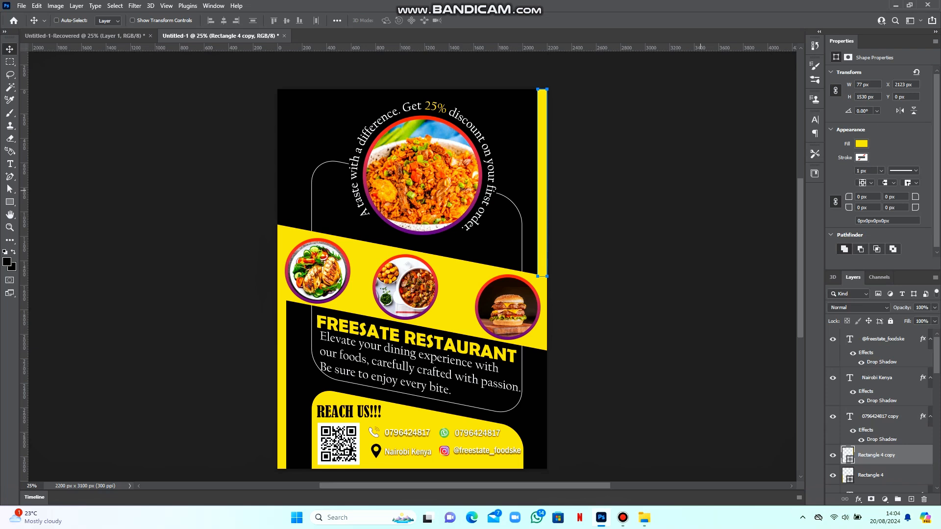
Give the large Ellipse 1 rice circle a yellow-to-orange gradient stroke
right_click(476, 150)
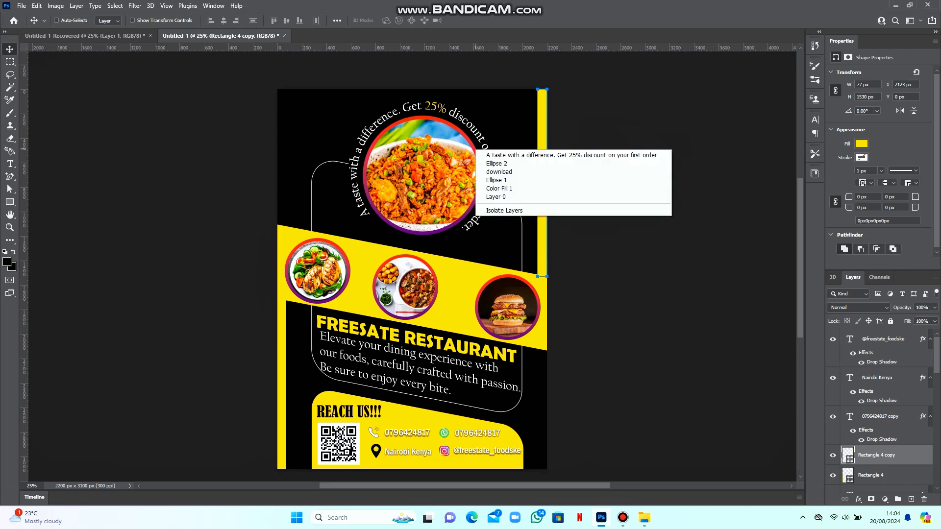
left_click(495, 180)
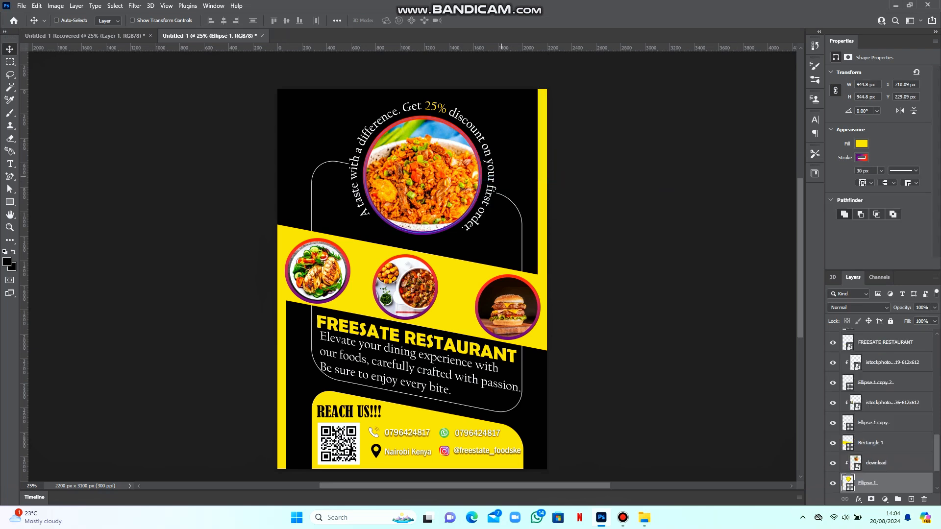
left_click(861, 157)
left_click(832, 209)
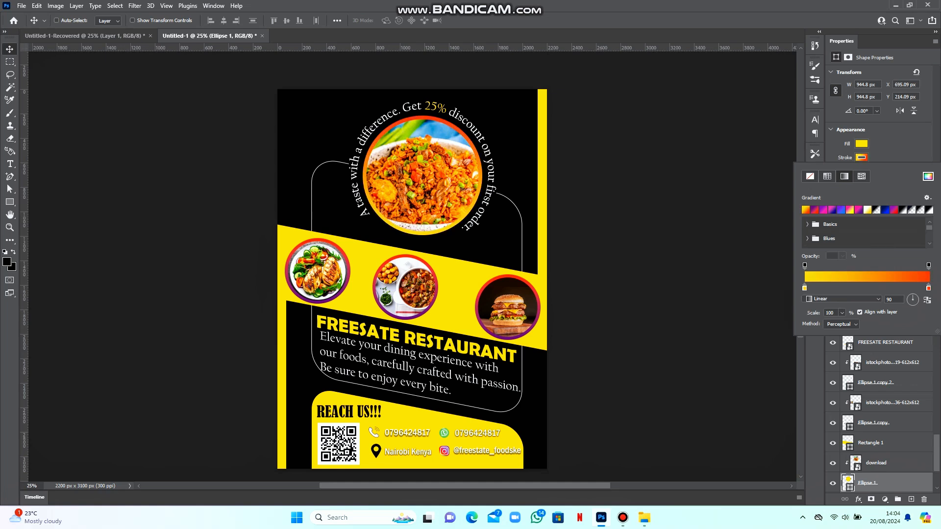
left_click(447, 269)
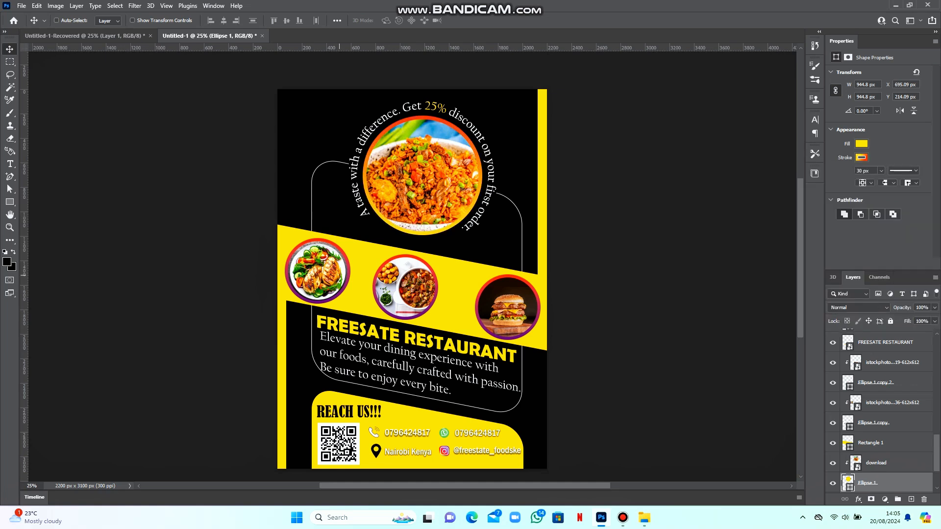
Apply the Orange_05 gradient to the Ellipse 1 copy ring, starting at #e2a30b
right_click(344, 280)
left_click(367, 296)
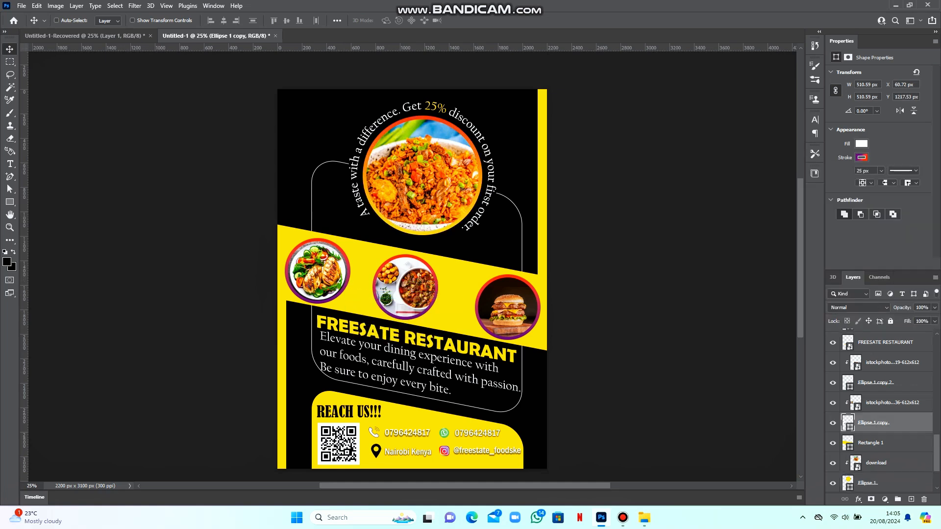
left_click(861, 157)
left_click(805, 209)
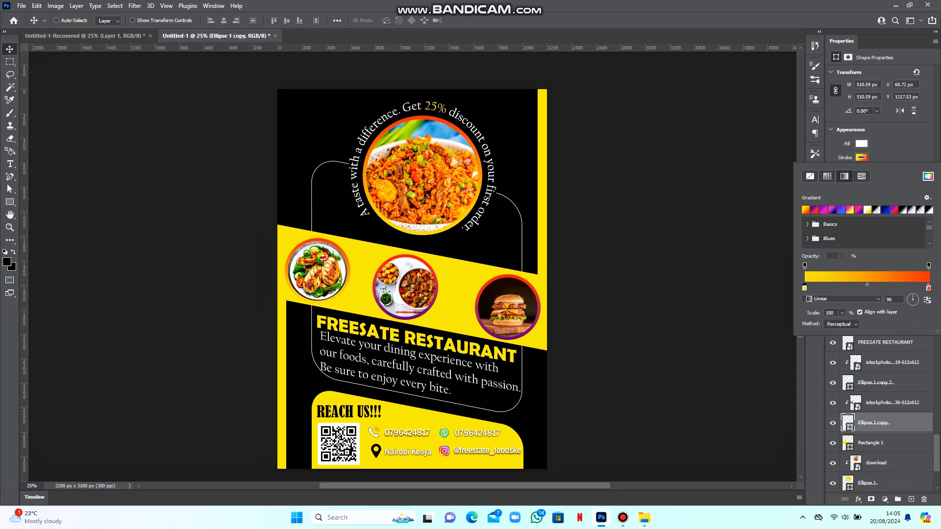
double_click(804, 287)
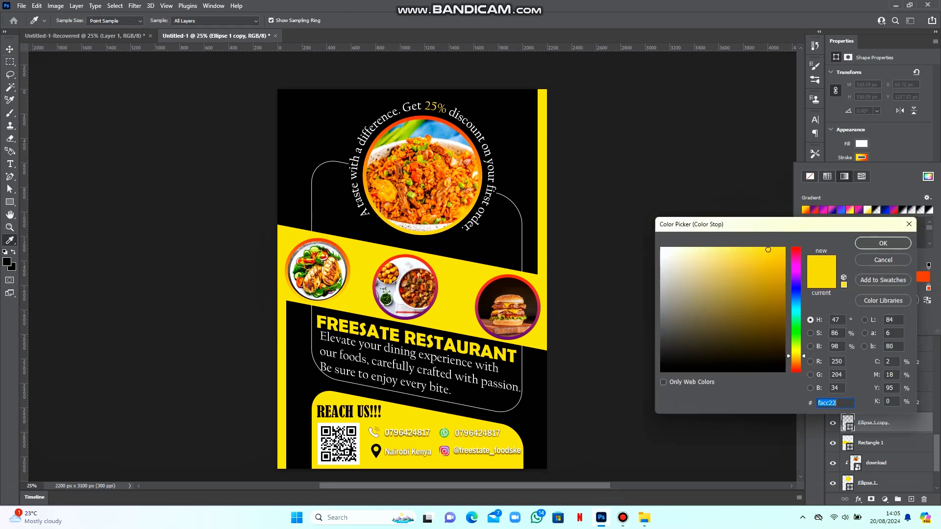
type("f0c010")
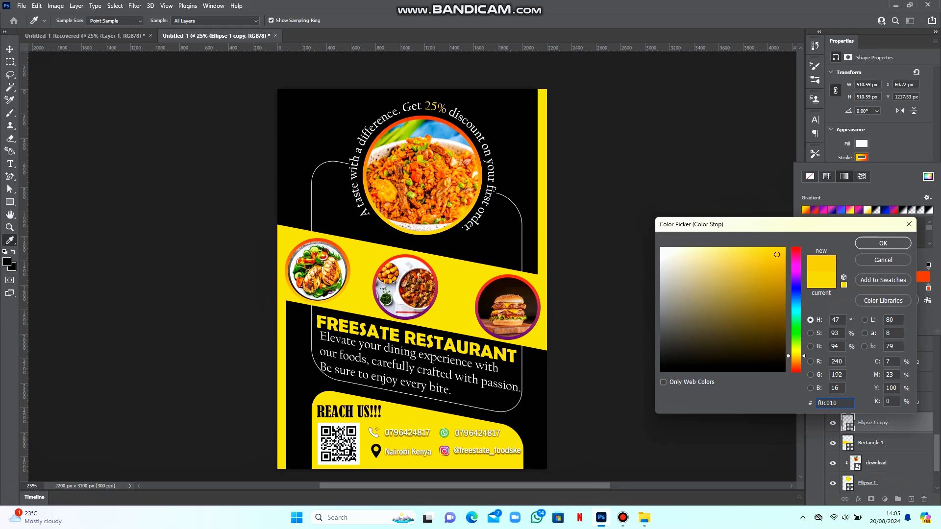
left_click_drag(795, 356, 796, 357)
left_click_drag(778, 251, 779, 262)
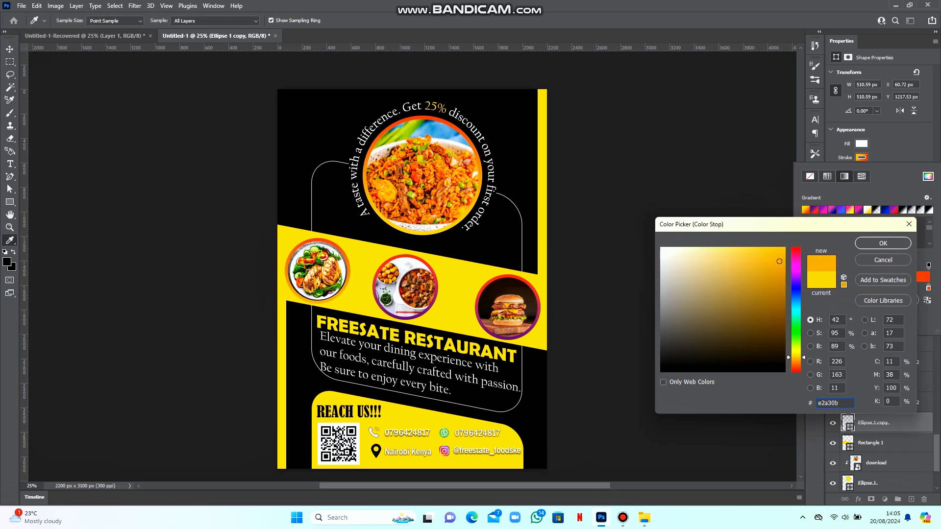
left_click(882, 243)
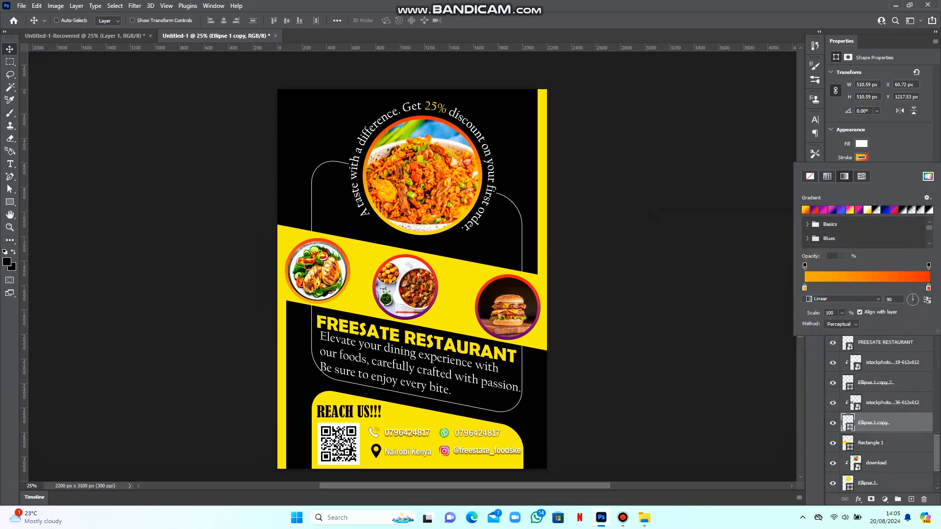
Give the middle food circle (Ellipse 1 copy 2) outline the yellow-orange gradient
key("Escape")
right_click(420, 261)
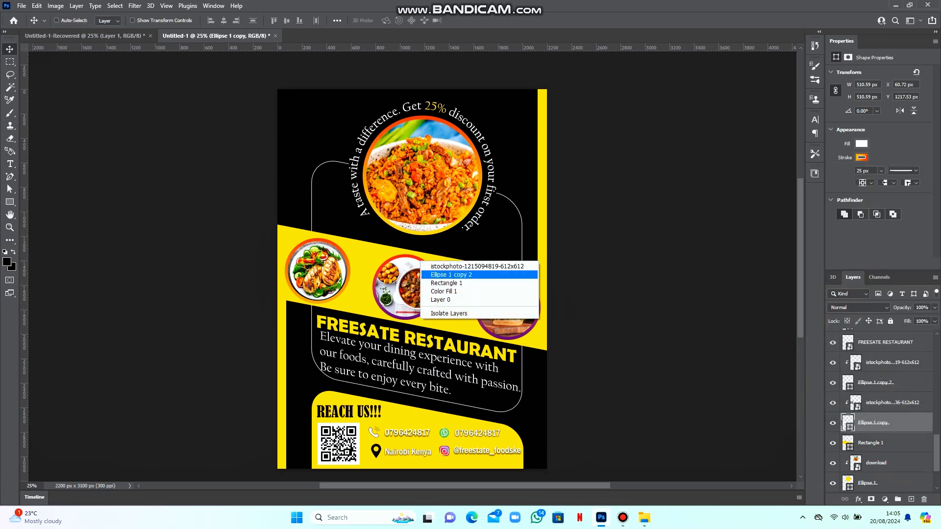
left_click(440, 275)
left_click(862, 157)
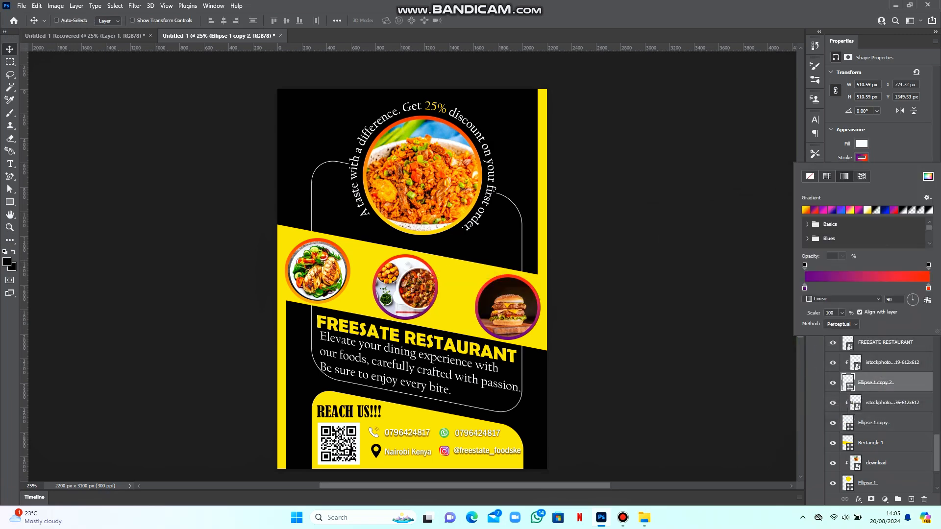
left_click(805, 210)
Give the burger circle (Ellipse 1 copy 3) outline the gradient, with its start stop shifted toward orange
right_click(513, 276)
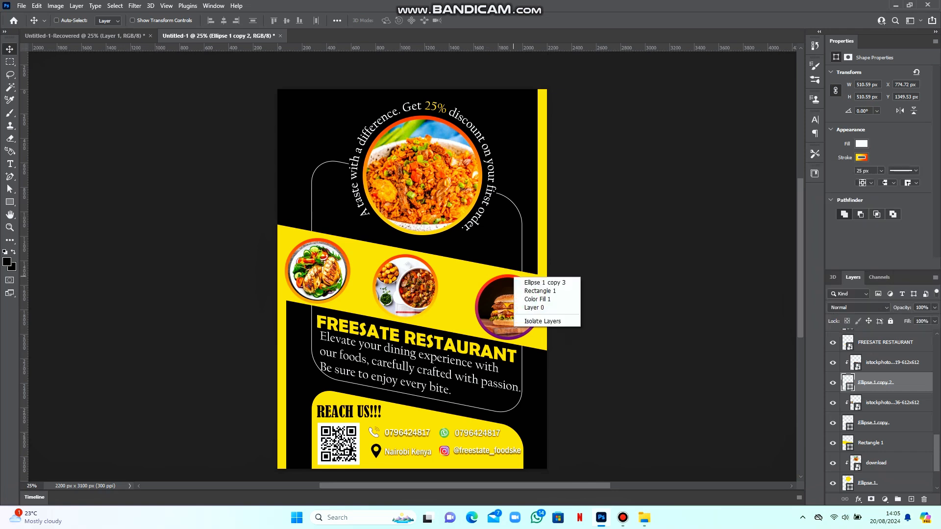
left_click(539, 282)
left_click(862, 157)
left_click(805, 209)
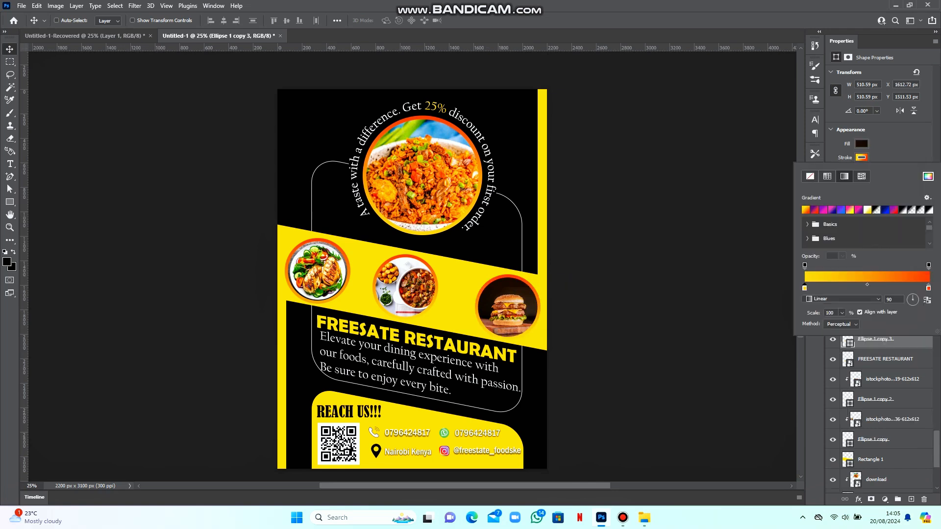
double_click(804, 287)
left_click(796, 359)
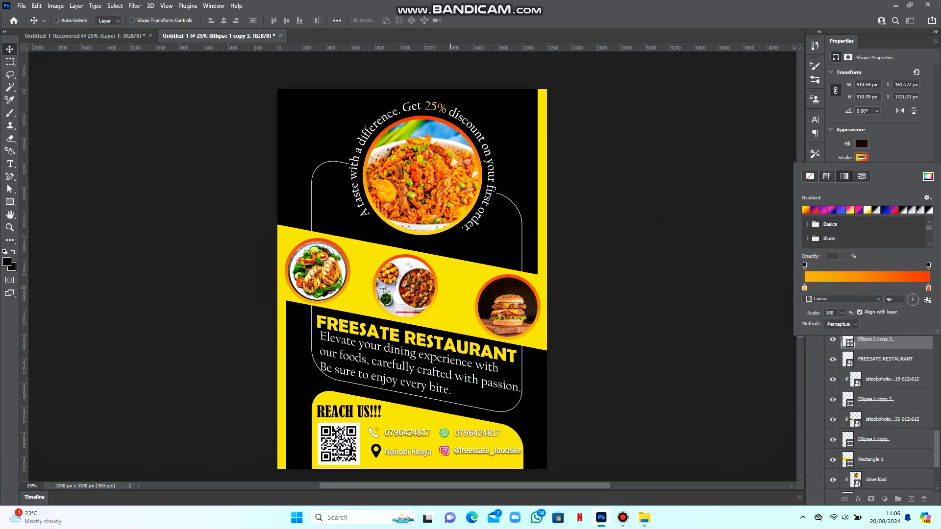
left_click(883, 243)
left_click(422, 263)
Change the middle circle's gradient start stop to orange-yellow fab522
right_click(424, 263)
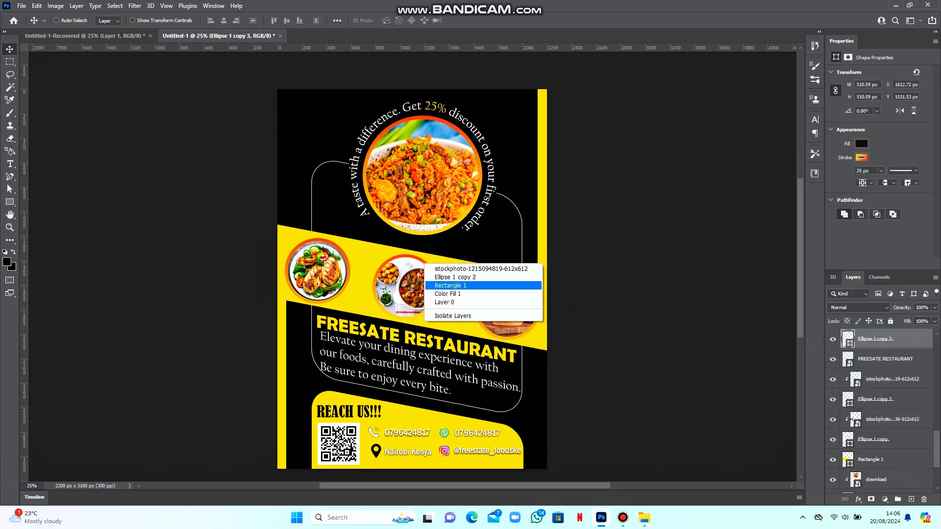
left_click(451, 277)
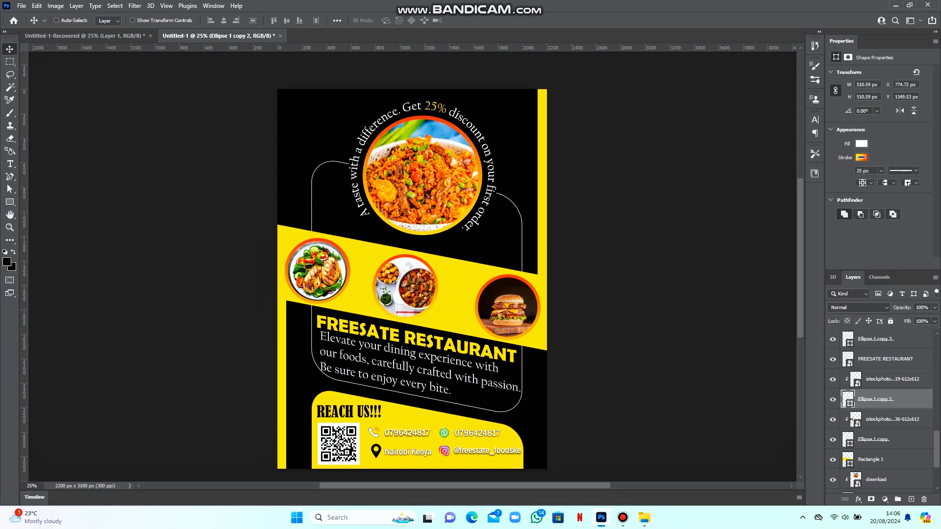
left_click(860, 157)
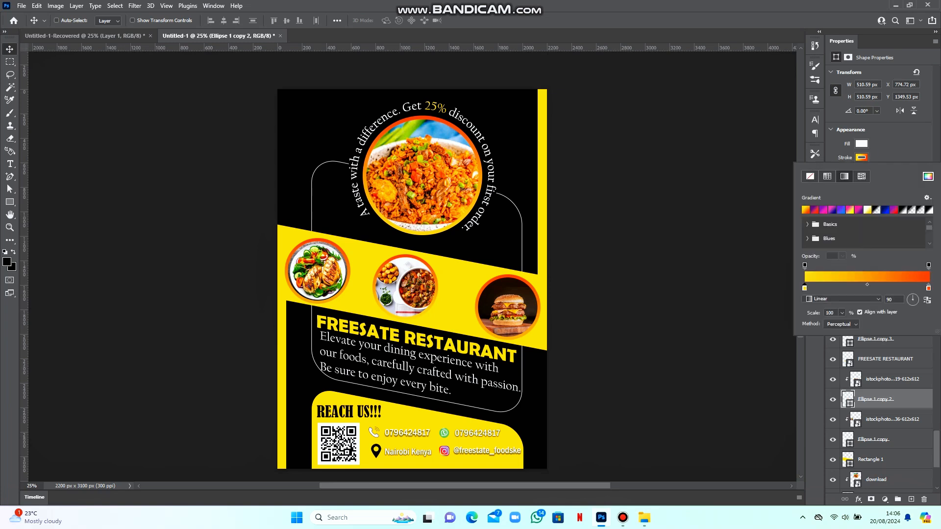
double_click(804, 287)
left_click(795, 358)
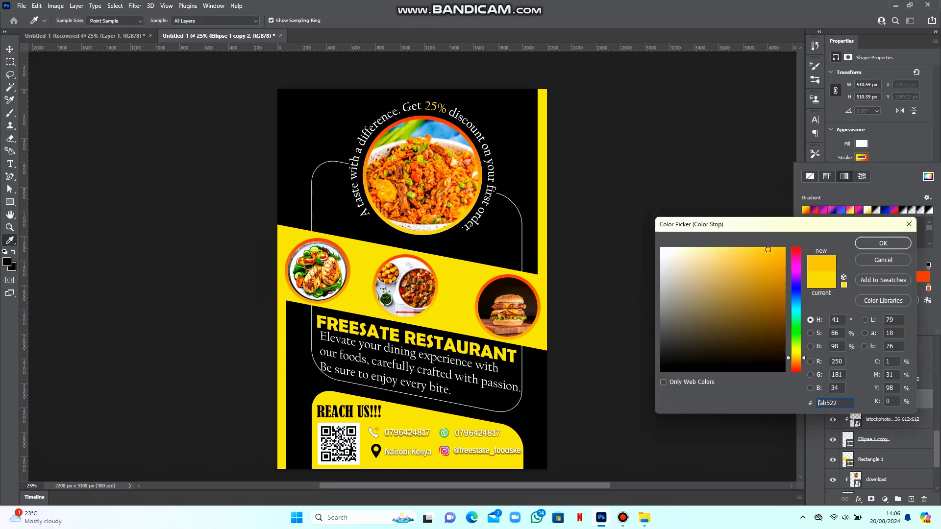
left_click(883, 243)
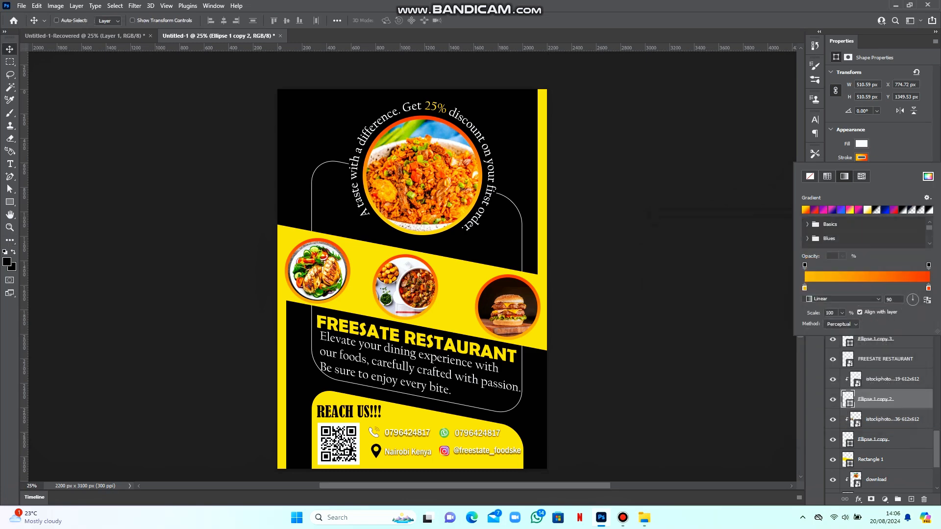
key("Return")
mouse_move(644, 517)
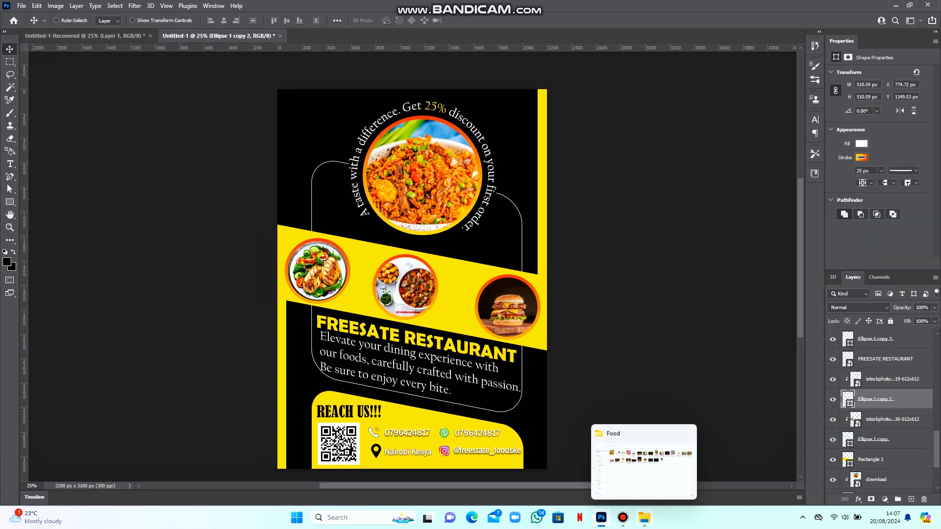
left_click(644, 461)
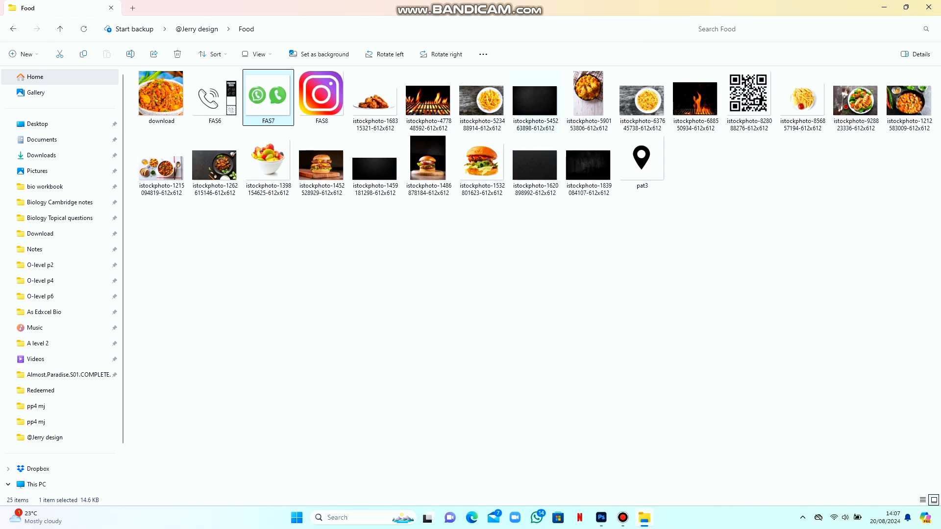
double_click(537, 103)
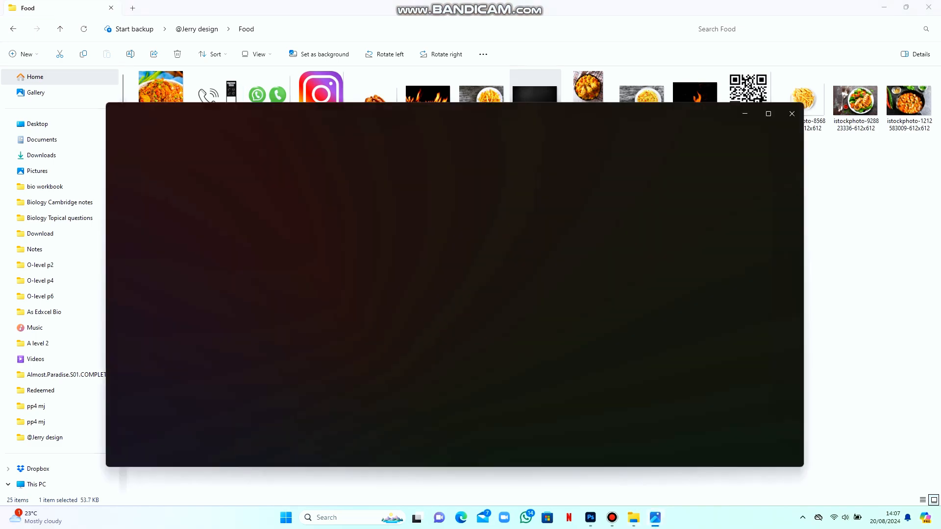
left_click(792, 114)
double_click(535, 167)
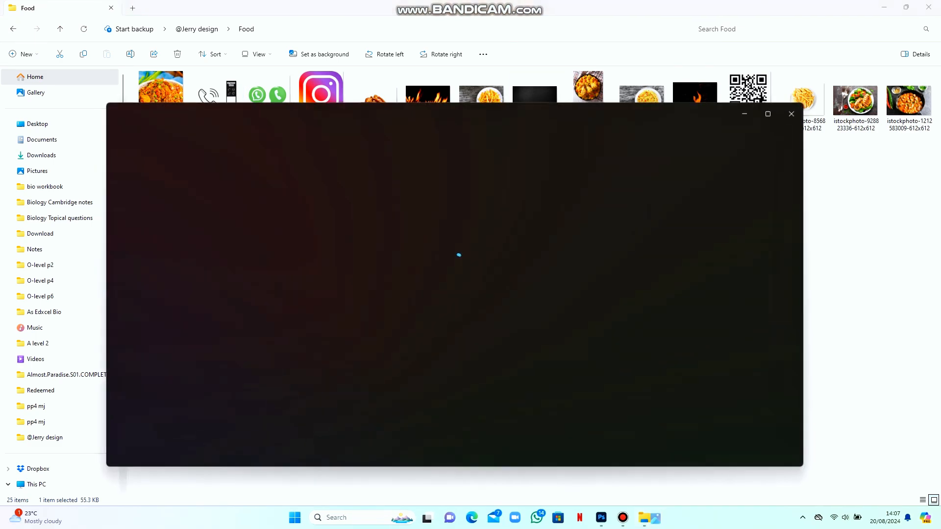
left_click(791, 114)
mouse_move(601, 517)
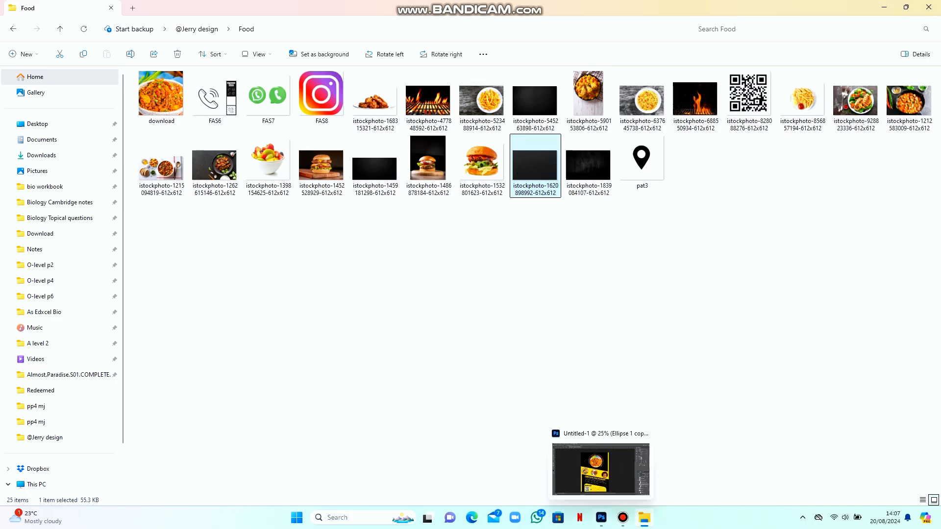
left_click_drag(601, 517, 356, 151)
Cancel the first placement, then place the dark texture photo from the Food folder
left_click(470, 20)
scroll(880, 409, "up", 3)
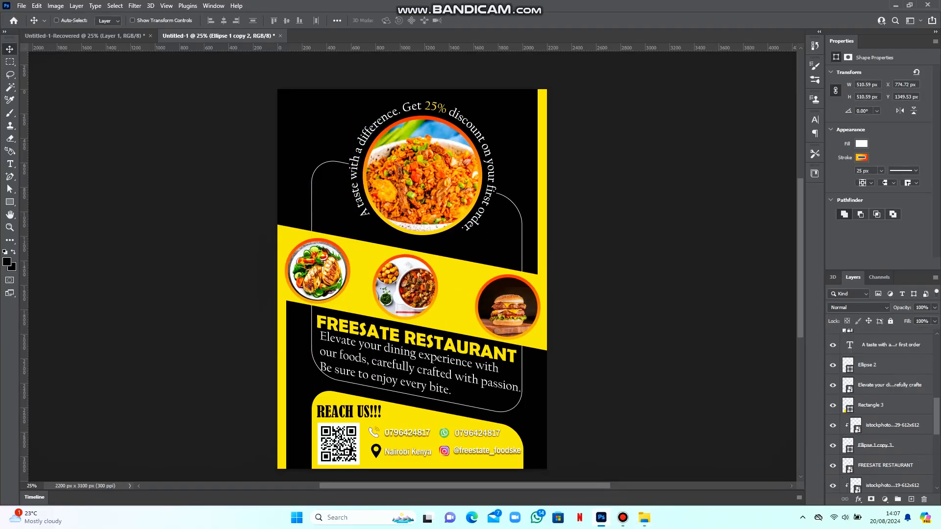
scroll(879, 409, "up", 5)
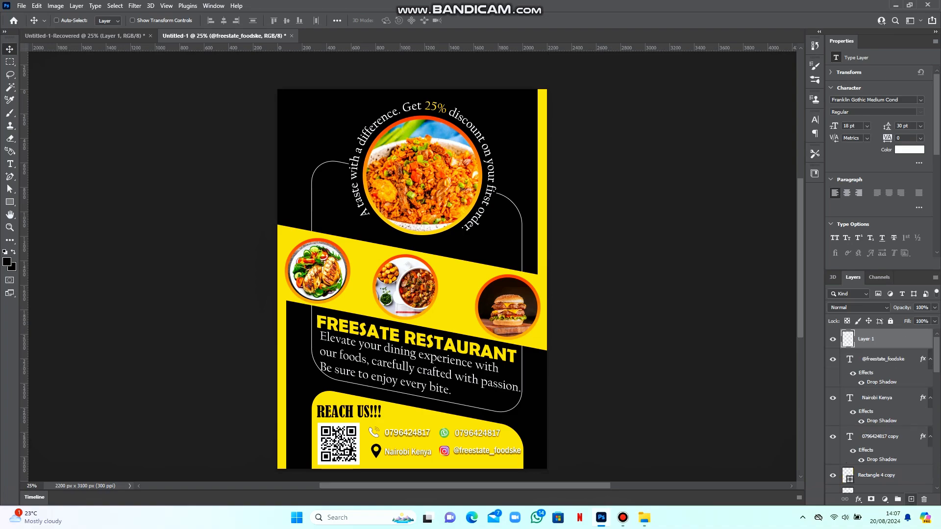
left_click(643, 517)
left_click_drag(535, 164, 466, 326)
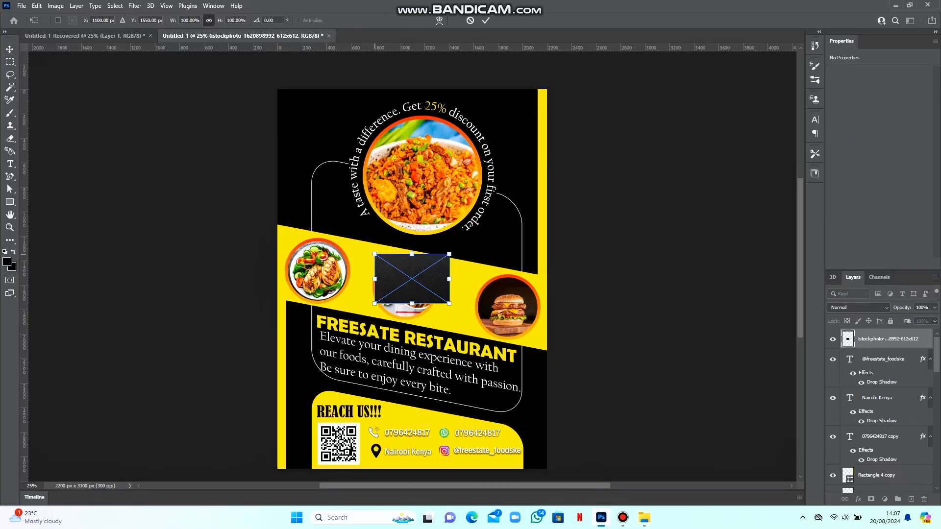
left_click_drag(374, 252, 357, 167)
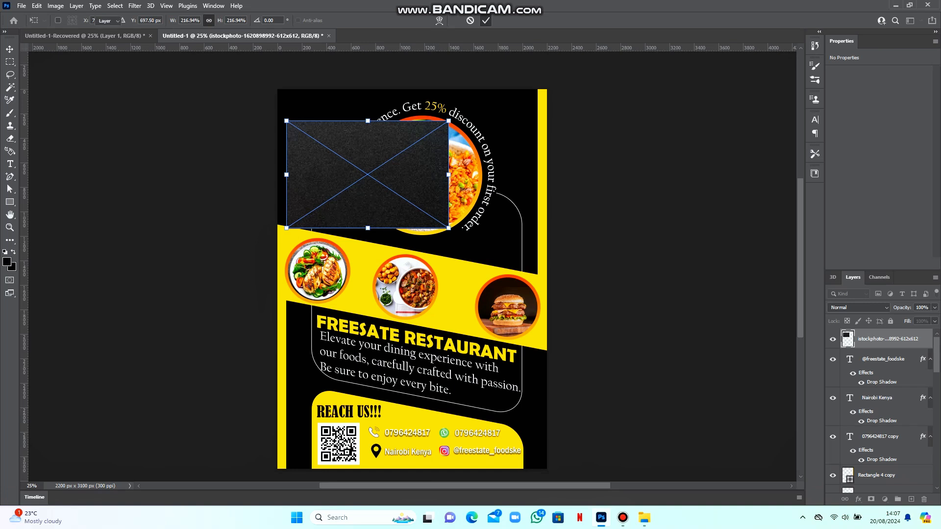
key("Return")
Rotate the texture 90° and stretch it to cover the whole poster
key("ctrl+t")
left_click_drag(370, 173, 362, 146)
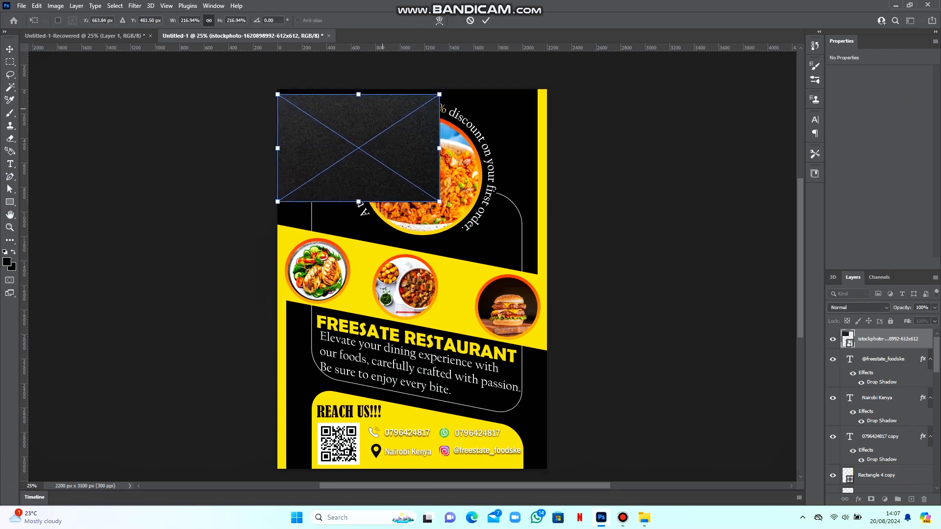
type("90")
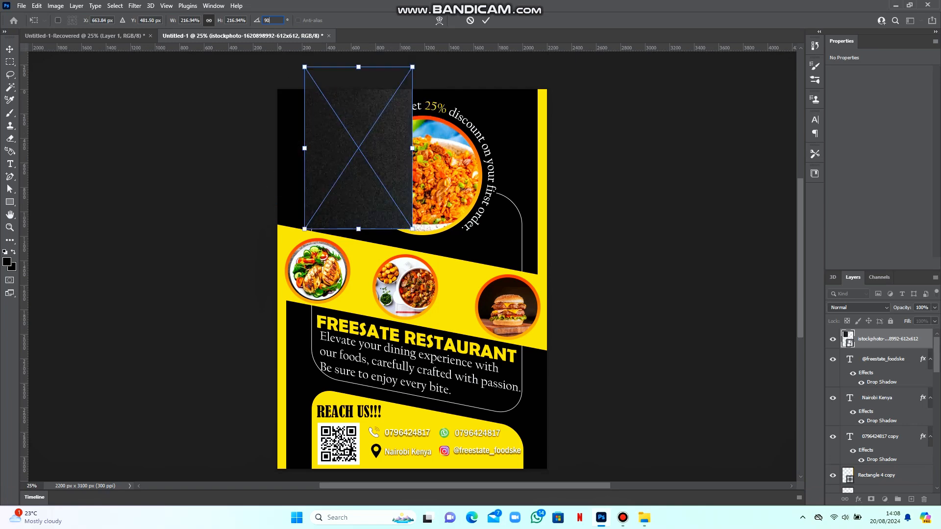
left_click_drag(357, 159, 328, 182)
left_click_drag(384, 251, 547, 468)
key("Return")
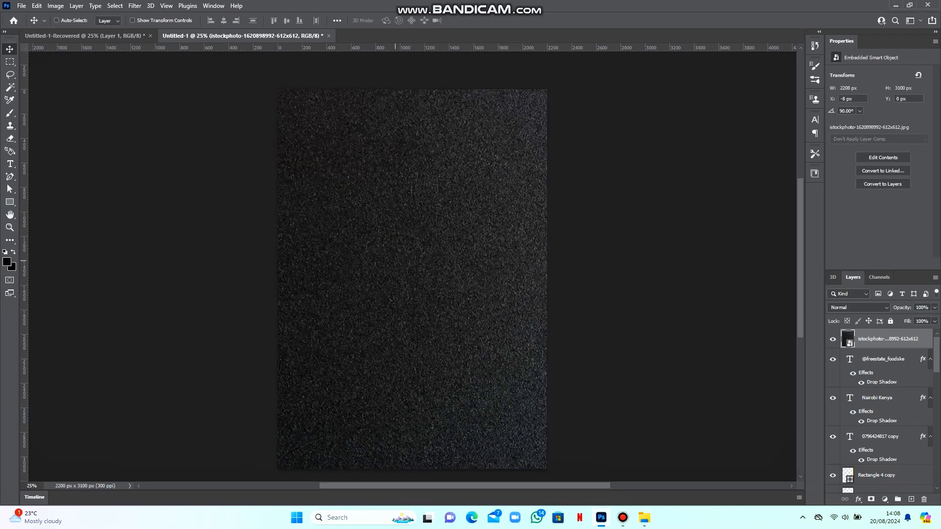
Move the texture layer above Color Fill 1, keep Normal blending, and set opacity to 46%
left_click_drag(888, 339, 848, 453)
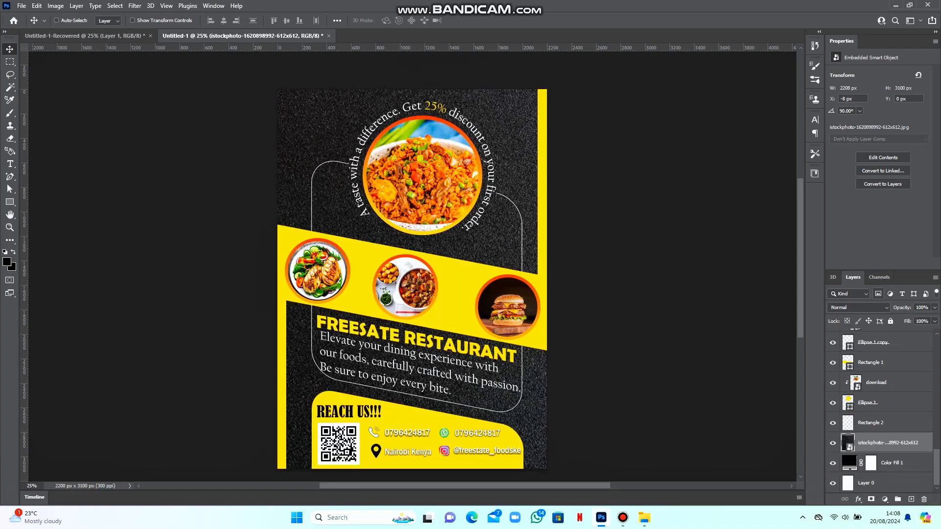
left_click(863, 308)
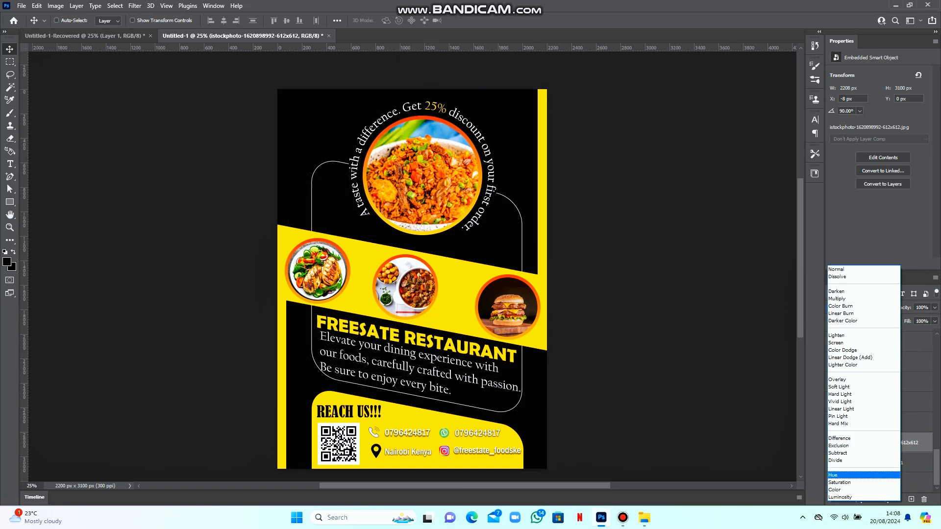
left_click(836, 269)
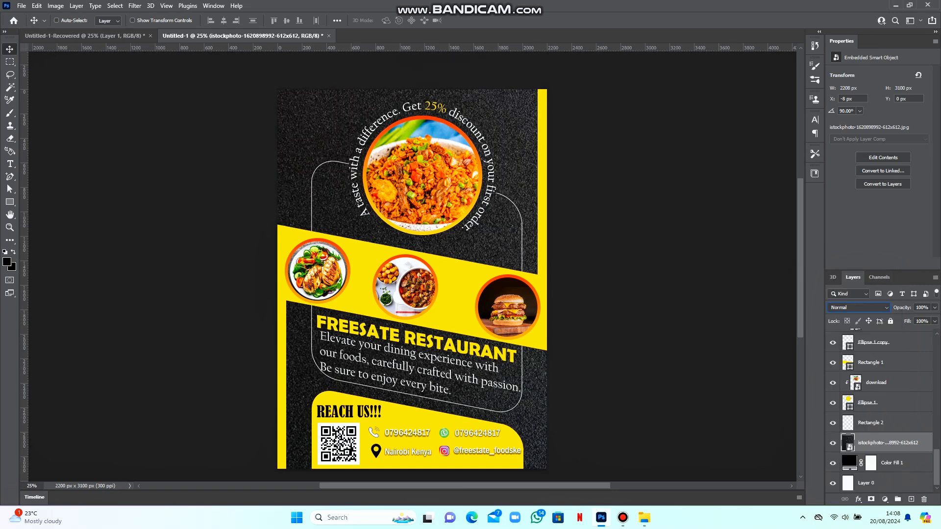
left_click(934, 307)
left_click_drag(923, 319, 918, 319)
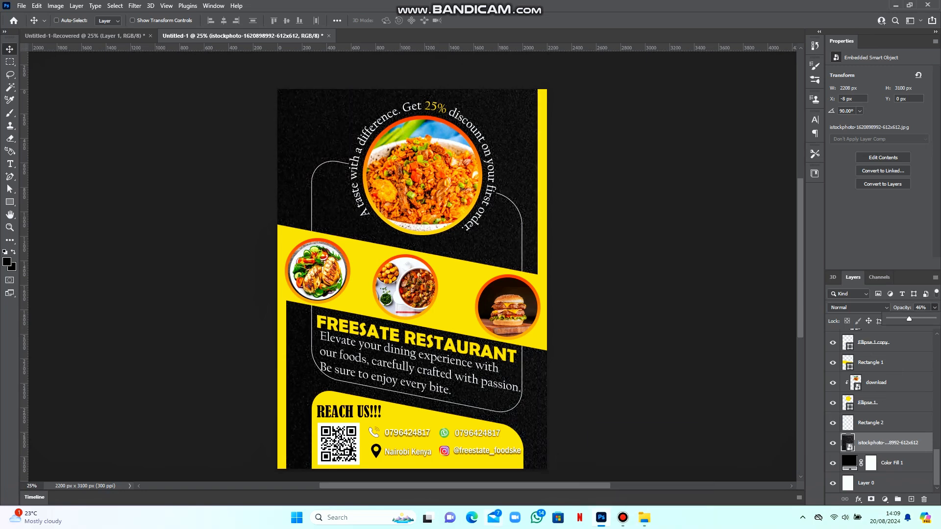
left_click(644, 517)
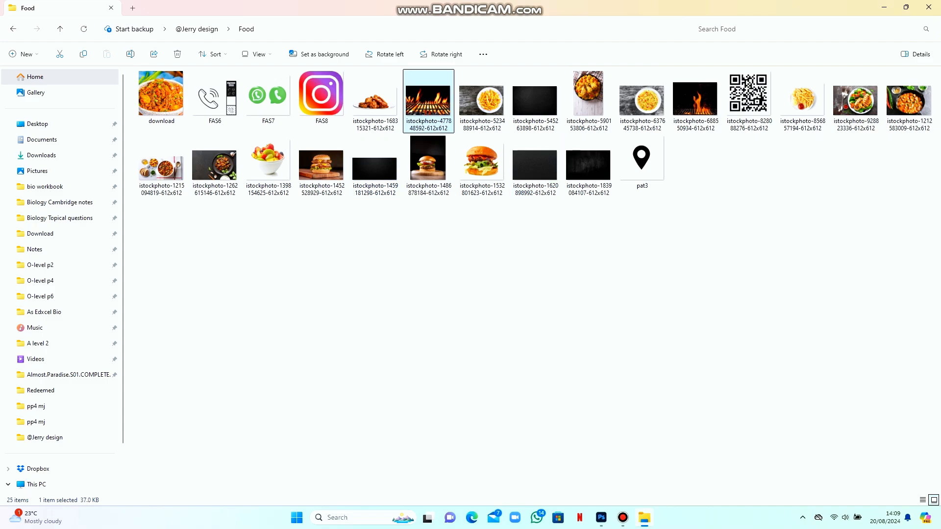
Place the flaming grill photo and size it to fill the lower black panel
left_click_drag(427, 111, 448, 434)
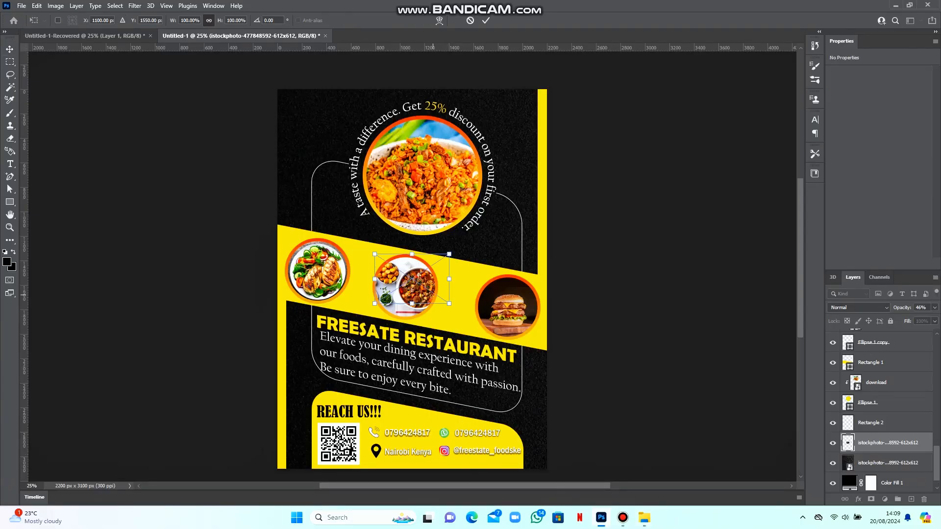
left_click_drag(412, 278, 320, 362)
left_click_drag(357, 386, 486, 427)
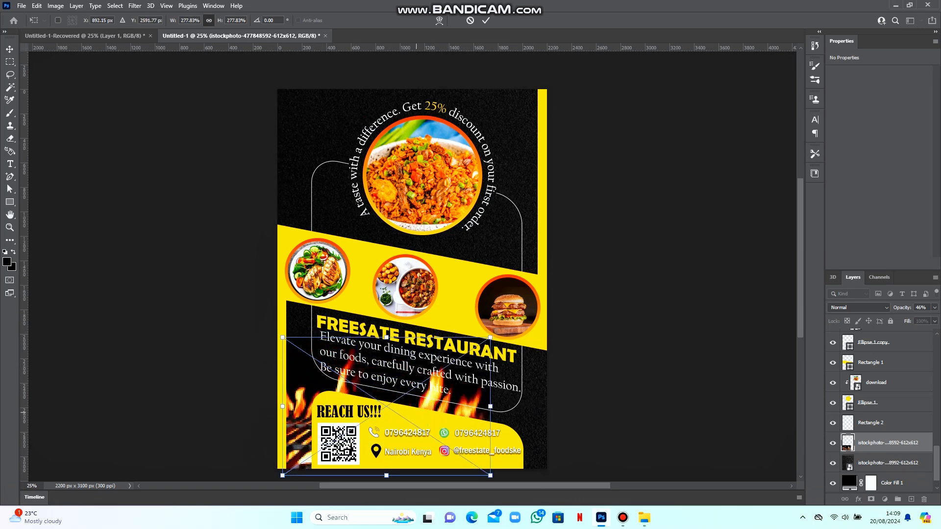
left_click_drag(413, 414, 474, 391)
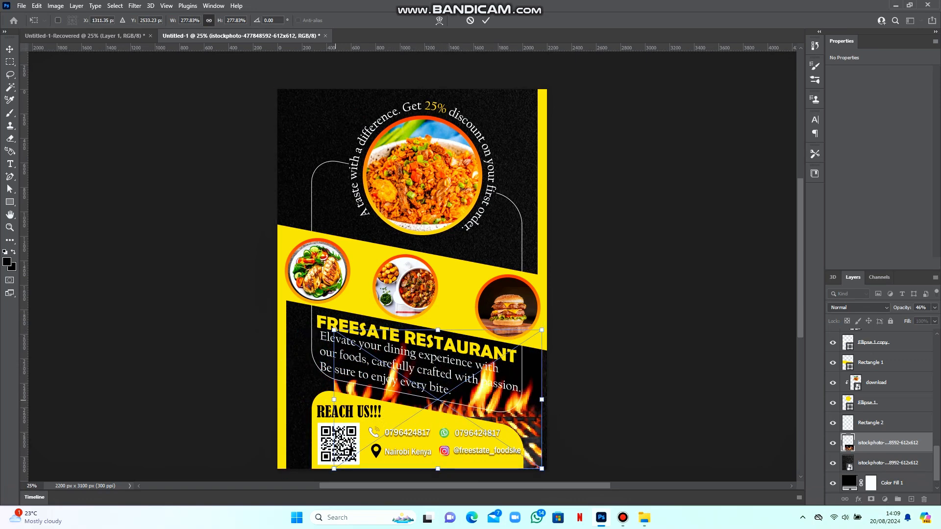
left_click_drag(334, 400, 297, 398)
left_click_drag(365, 408, 356, 404)
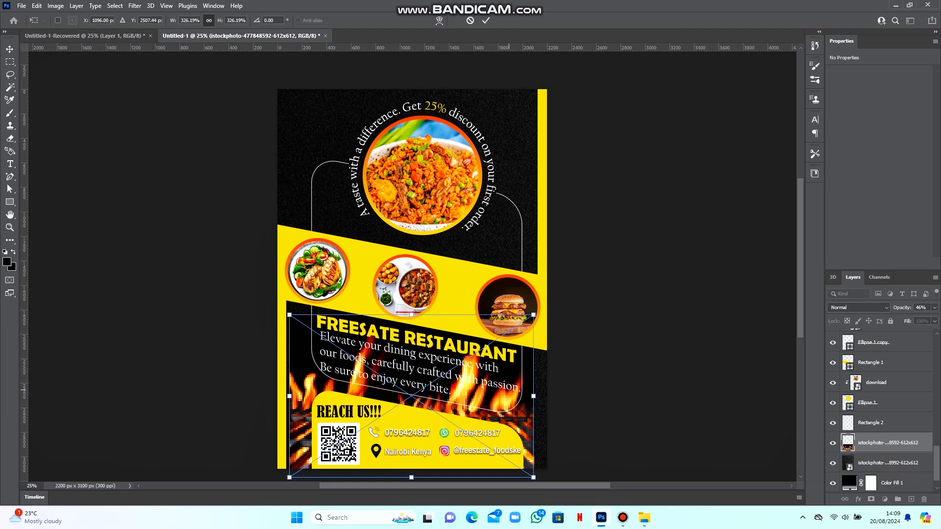
left_click_drag(533, 396, 546, 396)
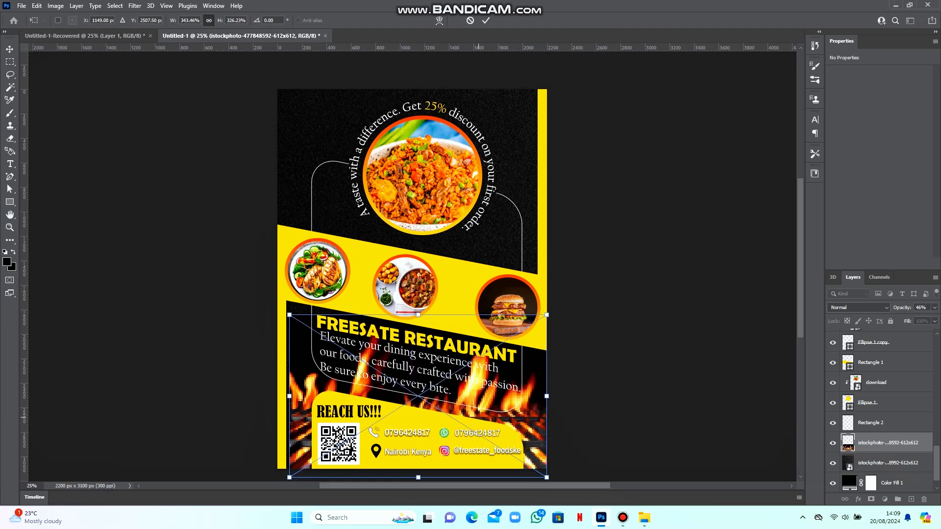
key("Return")
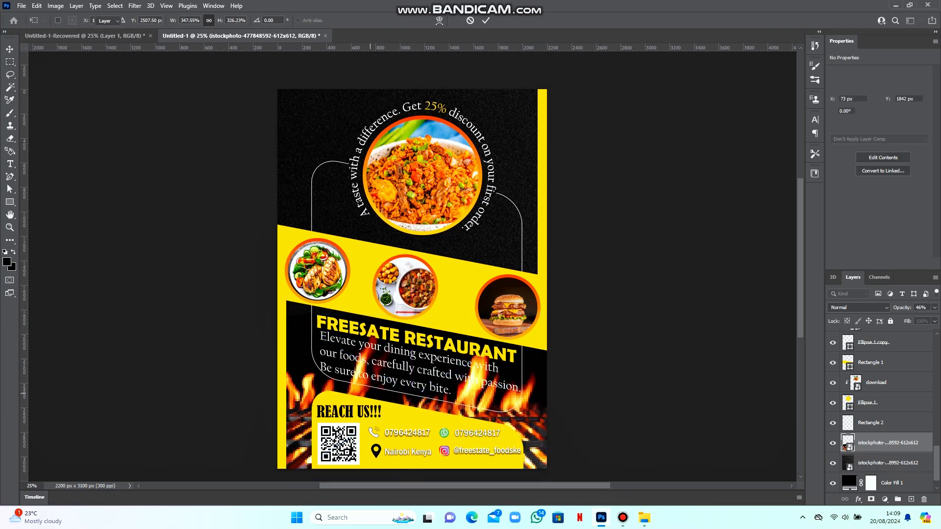
Keep the fire layer on Normal blending and lower its opacity to 34%
left_click(857, 307)
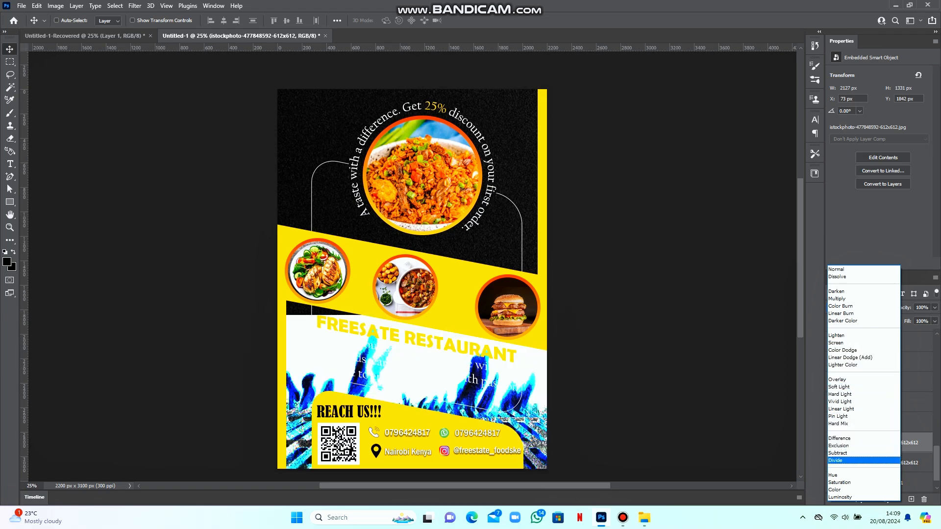
left_click(836, 269)
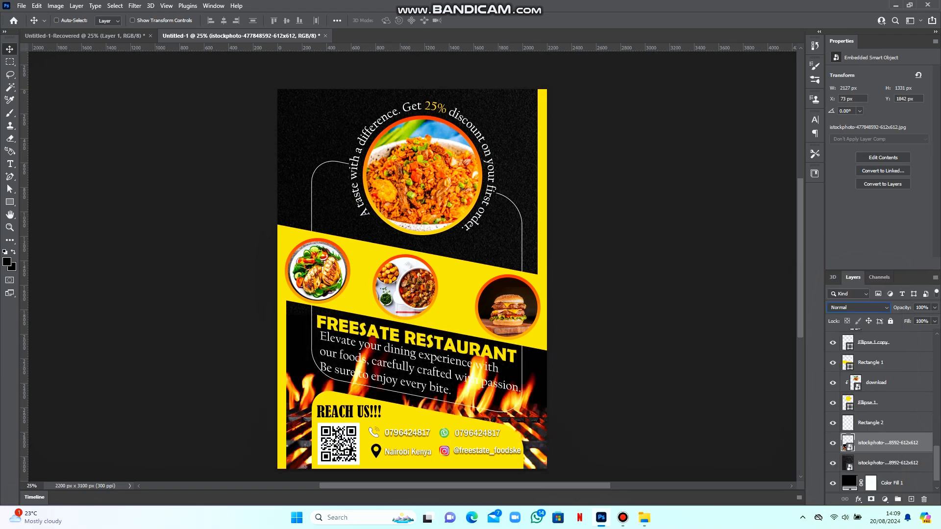
left_click(934, 307)
left_click_drag(933, 319, 900, 318)
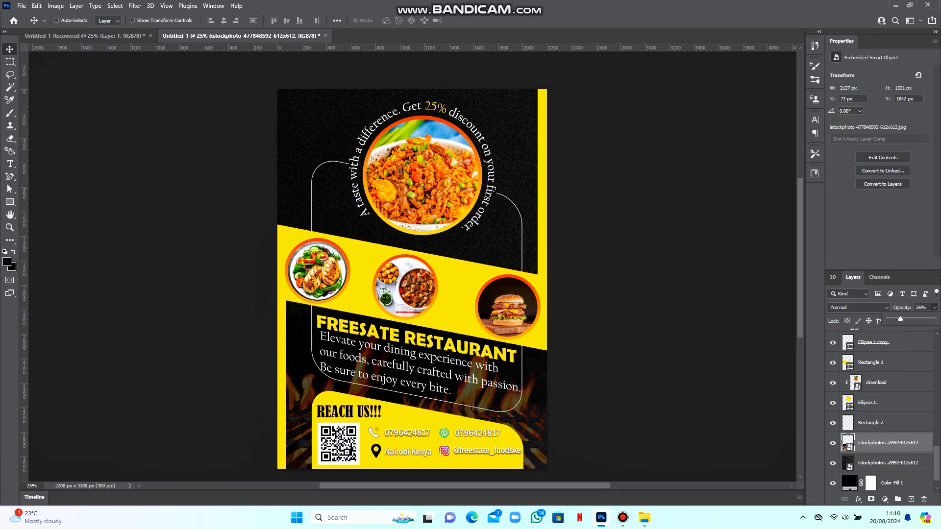
scroll(412, 280, "up", 1)
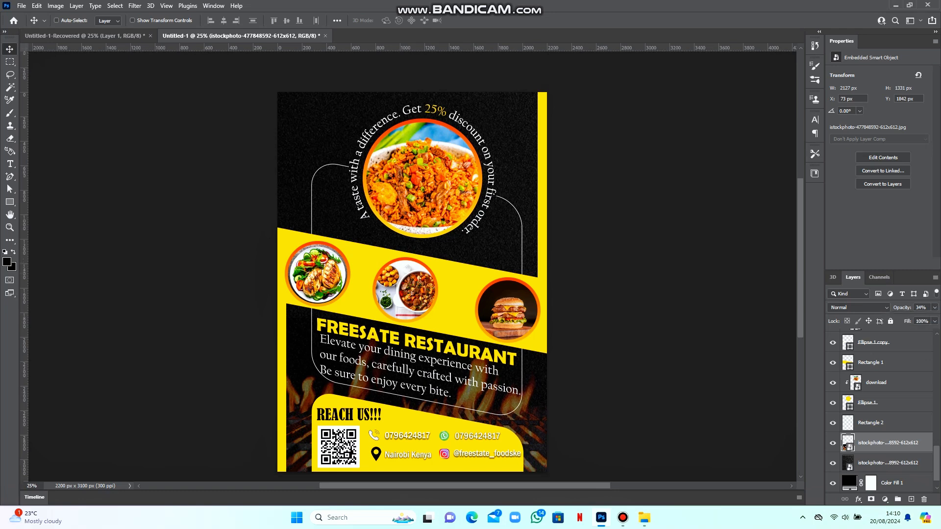
scroll(412, 279, "right", 1)
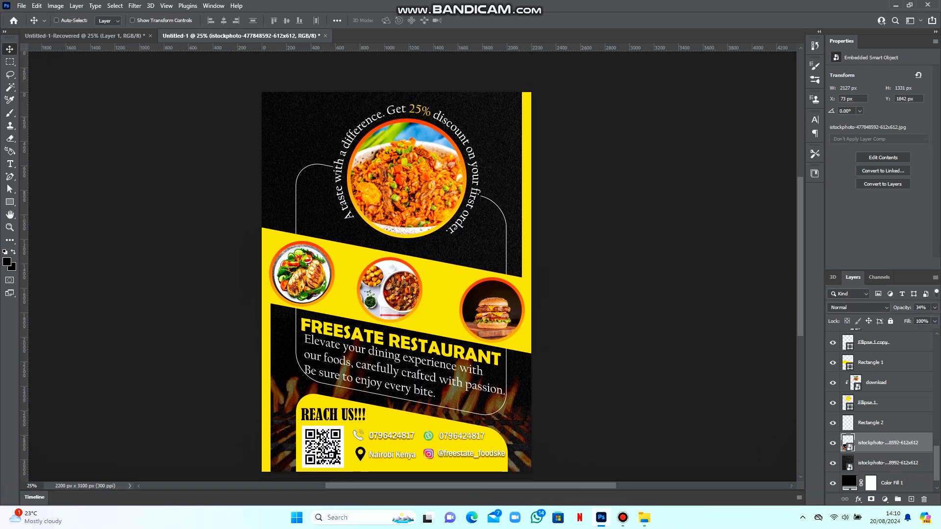
scroll(882, 411, "up", 5)
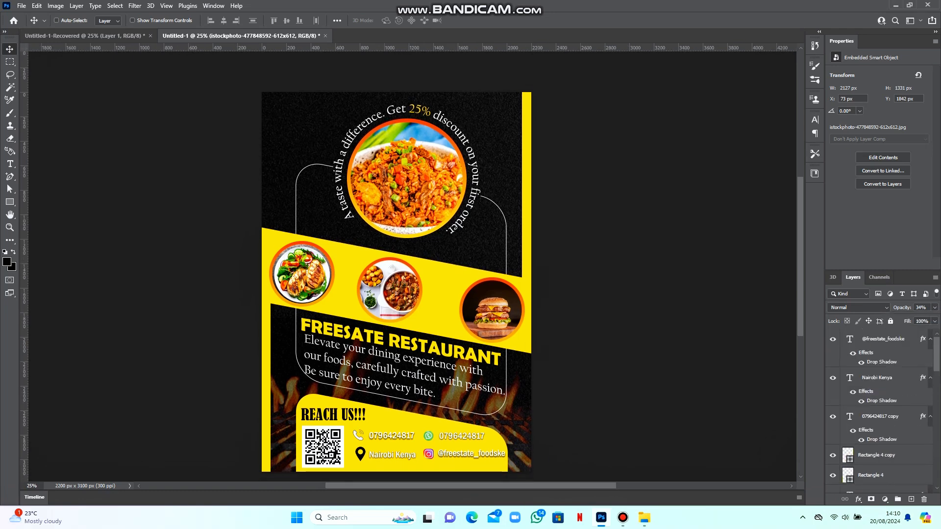
left_click(883, 338)
Select all layers and stamp them into a merged Layer 1 with Ctrl+Alt+Shift+E
scroll(882, 412, "down", 10)
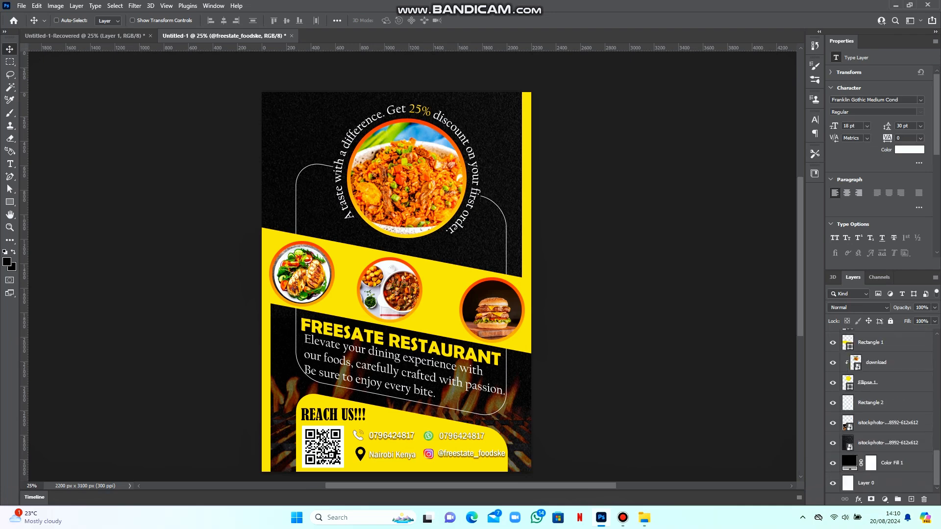
key("ctrl+alt+a")
key("alt+e")
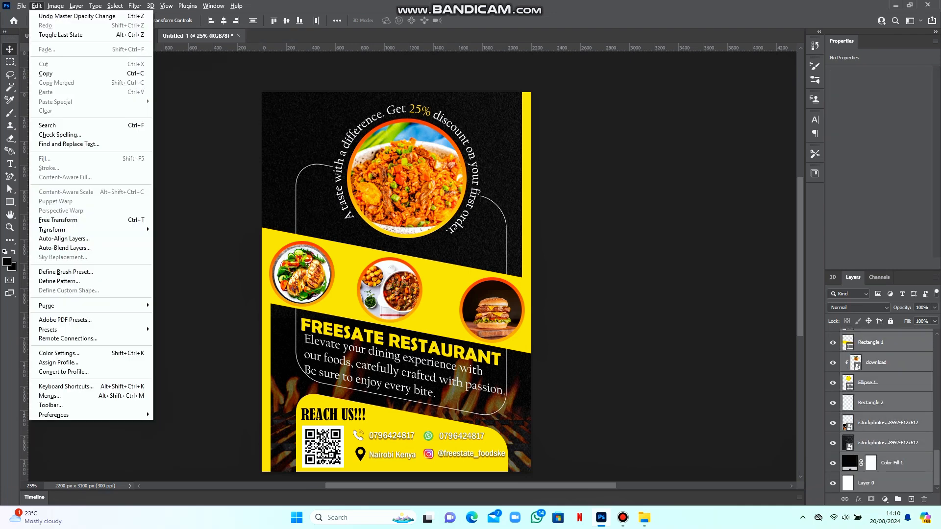
key("ctrl+alt+shift+e")
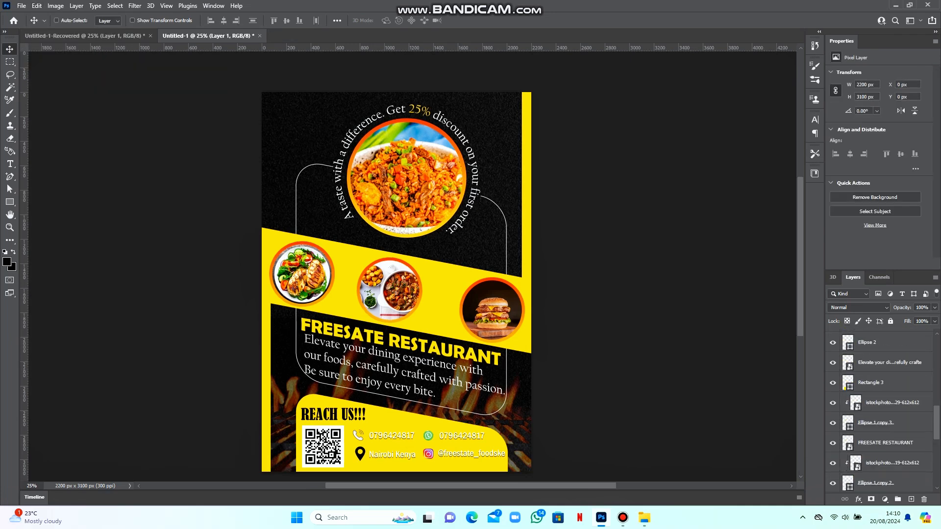
In Camera Raw, set contrast +25, blacks -35, shadows -21, add vibrance and noise reduction 11
left_click(134, 6)
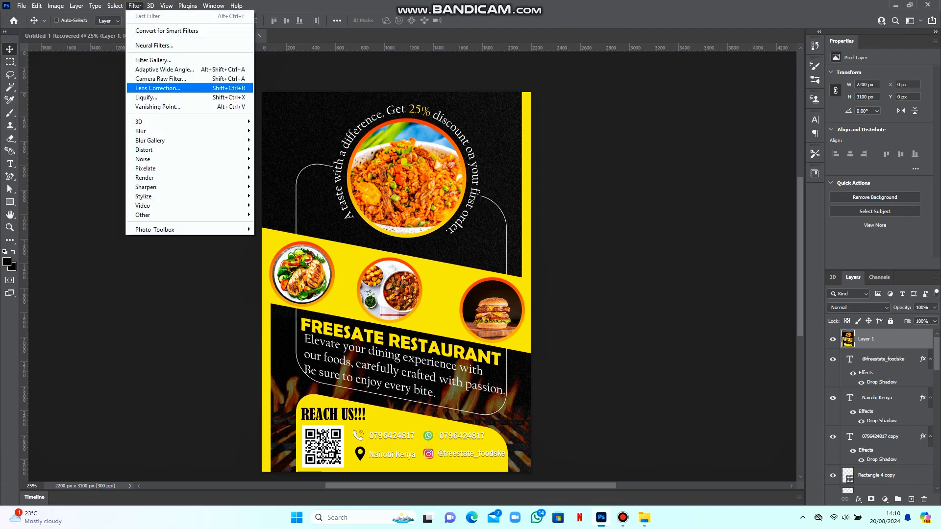
left_click(162, 79)
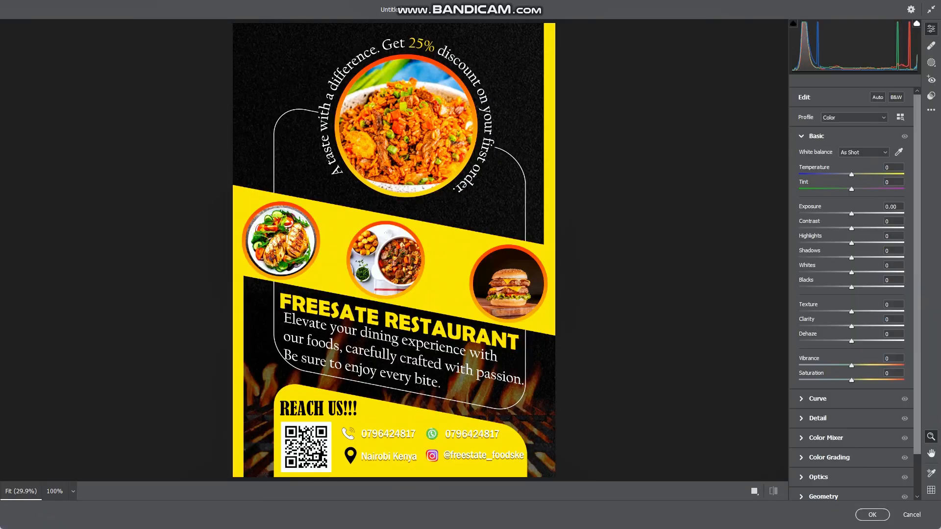
left_click_drag(851, 228, 863, 228)
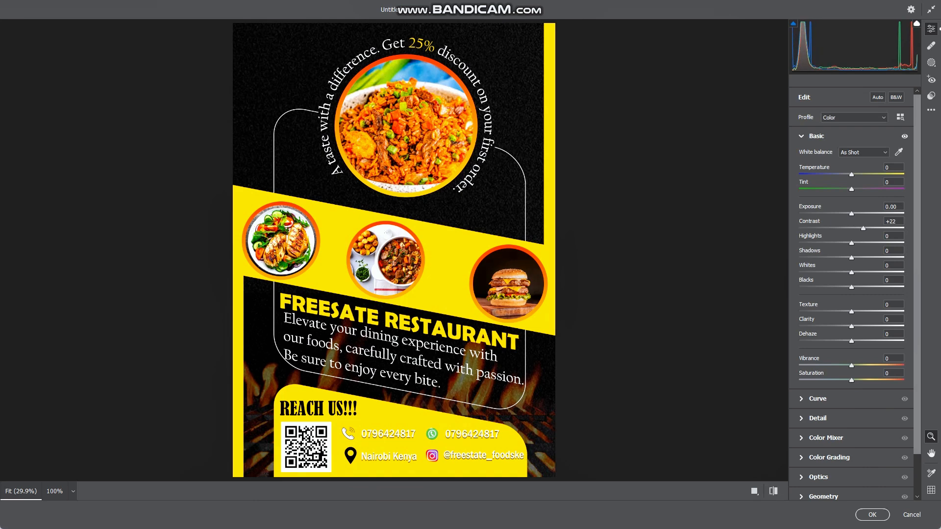
left_click_drag(851, 287, 832, 287)
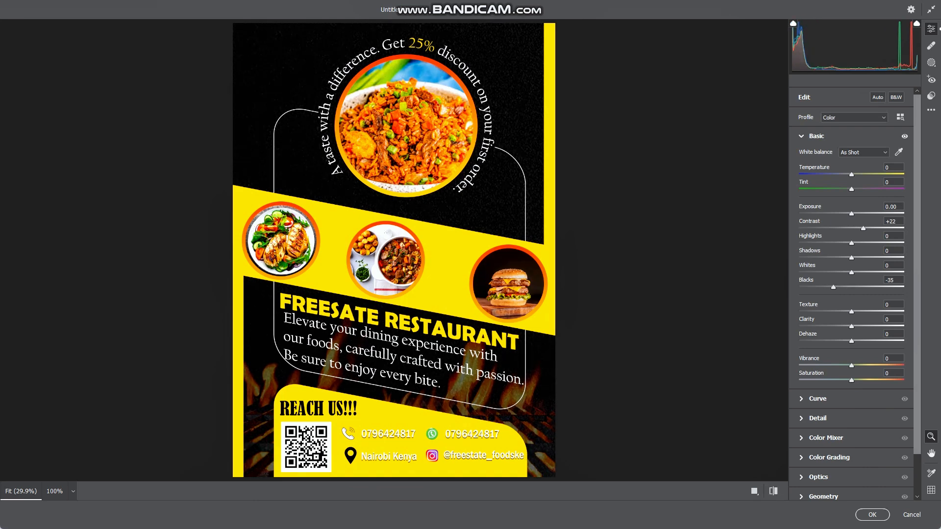
left_click_drag(851, 366, 858, 366)
left_click_drag(864, 228, 864, 228)
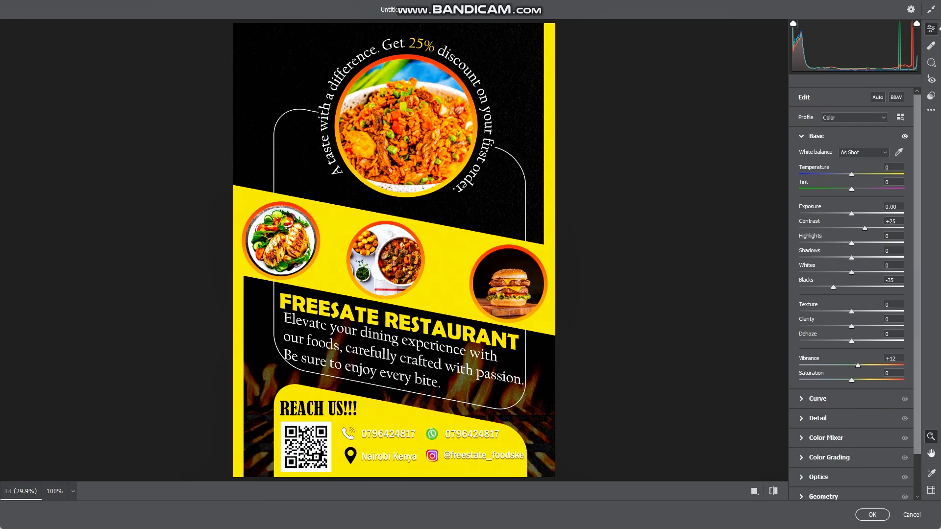
left_click(817, 418)
left_click_drag(799, 218, 810, 218)
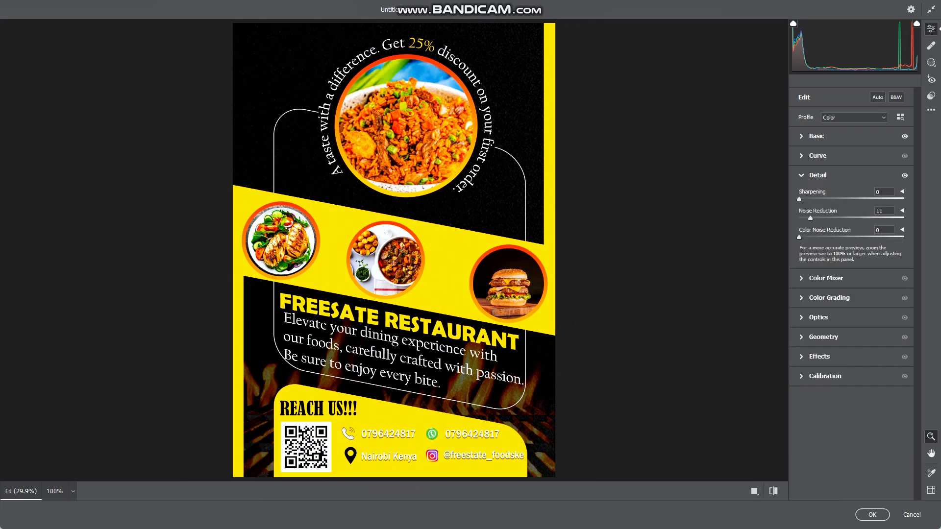
left_click(816, 136)
mouse_move(850, 258)
left_mouse_down()
mouse_move(832, 257)
mouse_move(839, 258)
left_mouse_up()
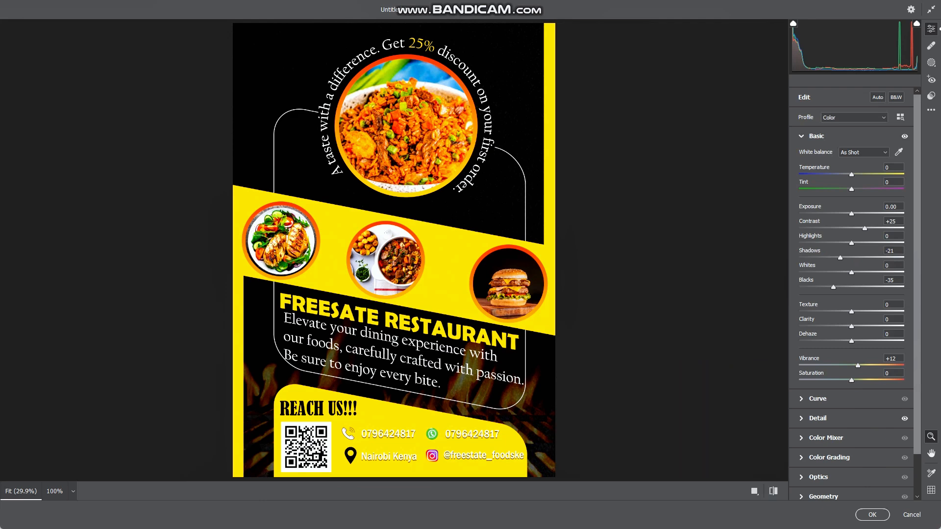
Warm the green hues slightly, set sharpening to 19, and apply the Camera Raw grading
left_click(825, 438)
mouse_move(851, 294)
left_mouse_down()
mouse_move(832, 294)
mouse_move(875, 294)
mouse_move(864, 294)
left_mouse_up()
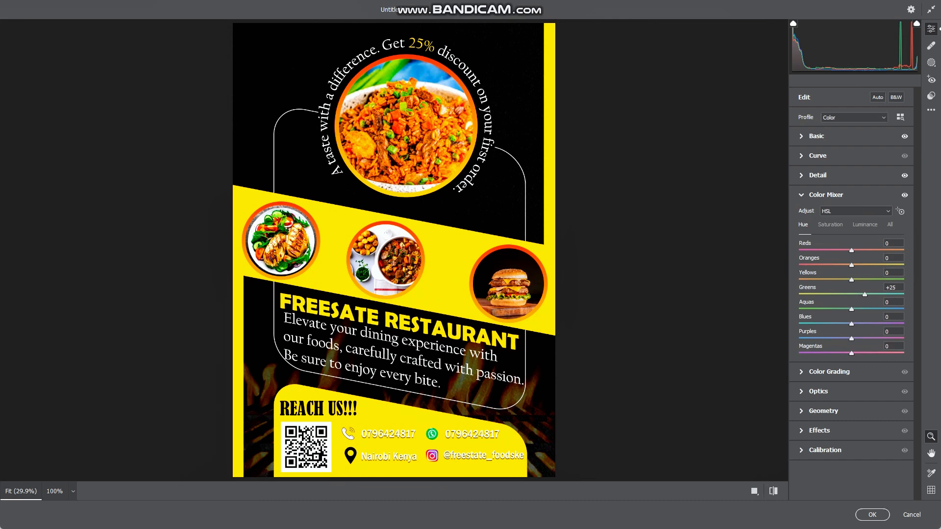
left_click(816, 136)
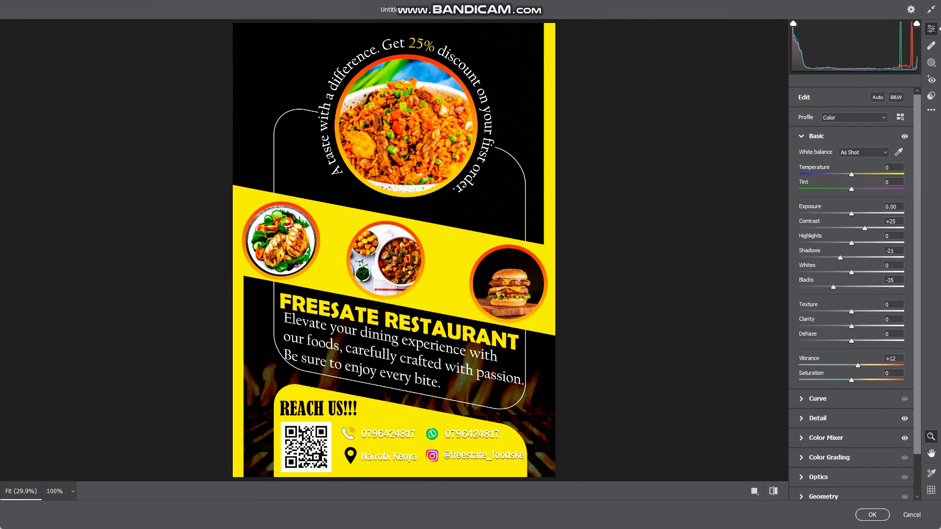
left_click(817, 418)
left_click_drag(798, 199, 812, 199)
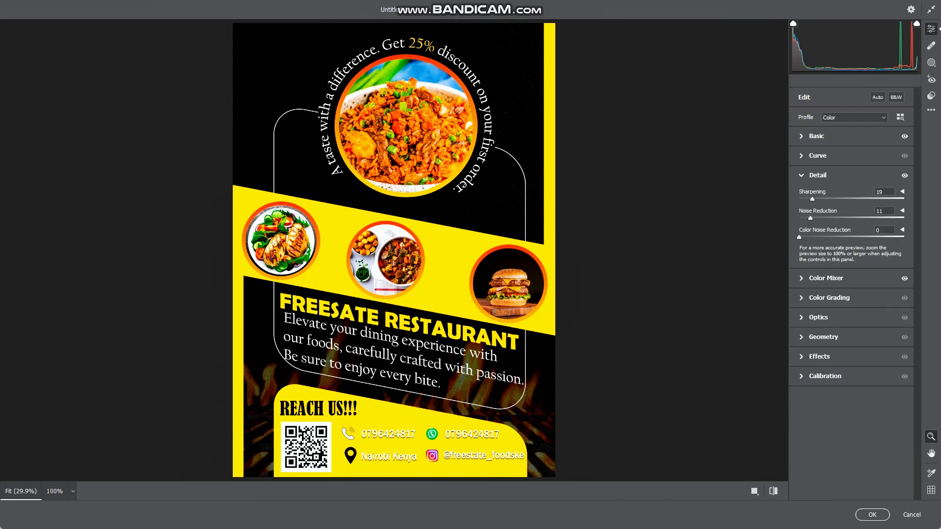
left_click(872, 514)
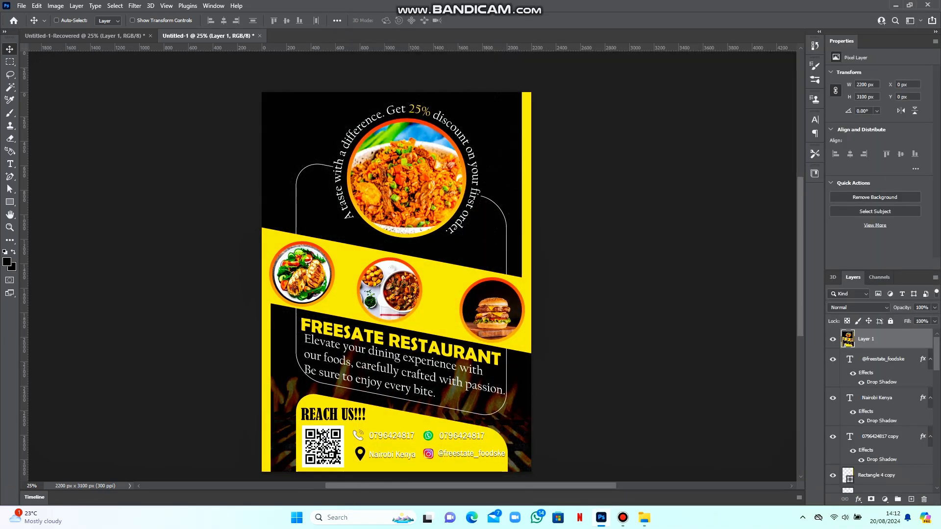
Use Export As to save the poster as a 2200 × 3100 PNG in the Food folder
scroll(396, 281, "up", 2)
scroll(395, 281, "down", 2)
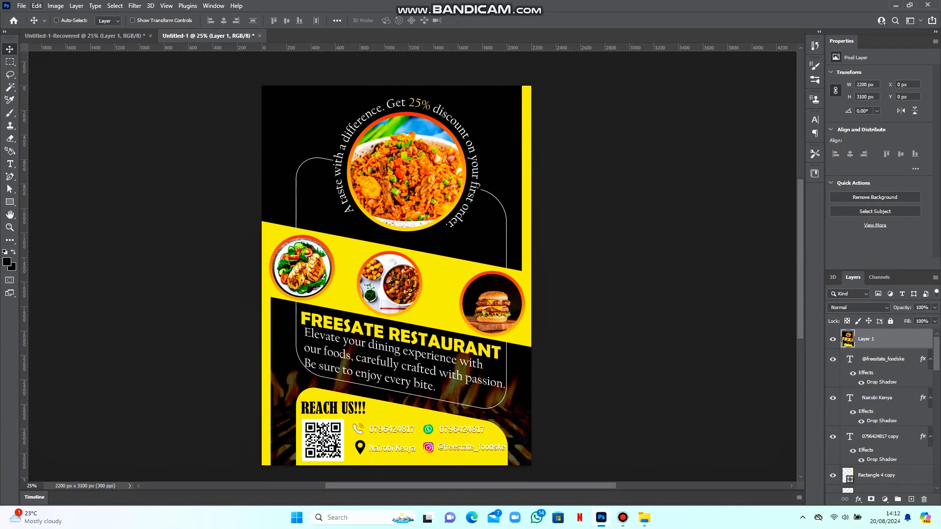
left_click(21, 6)
mouse_move(74, 157)
left_click(161, 166)
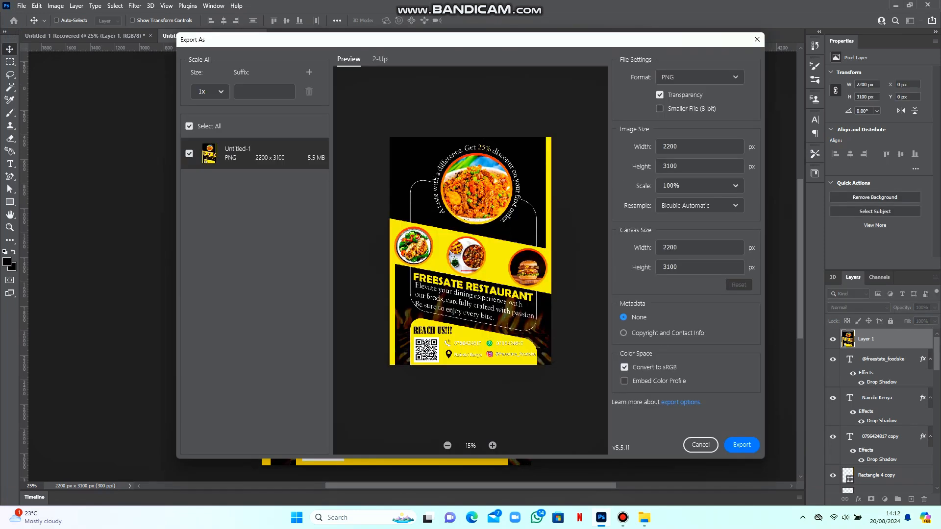
left_click(741, 445)
left_click(320, 76)
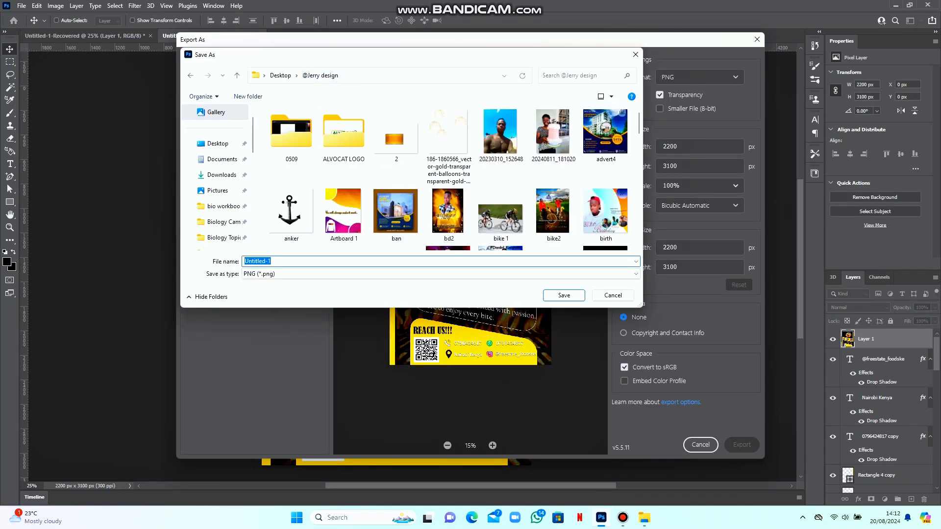
double_click(447, 131)
key("Return")
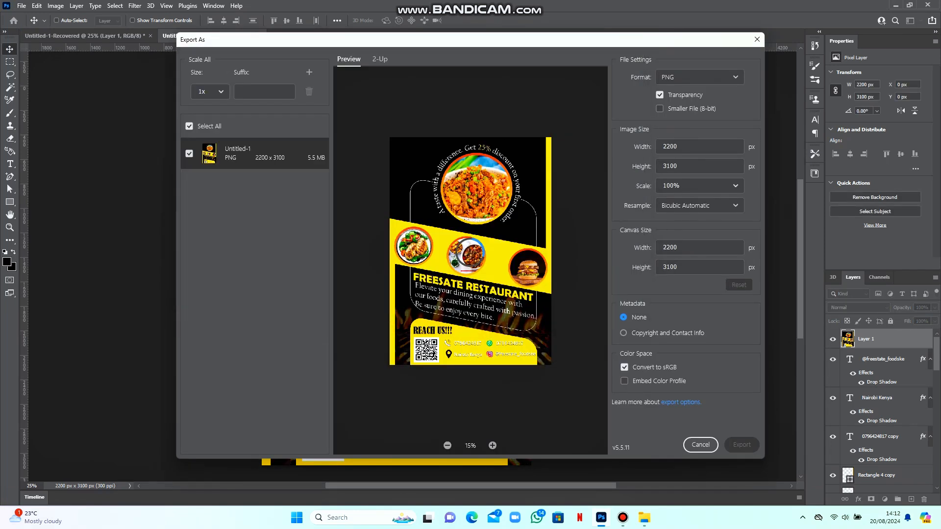